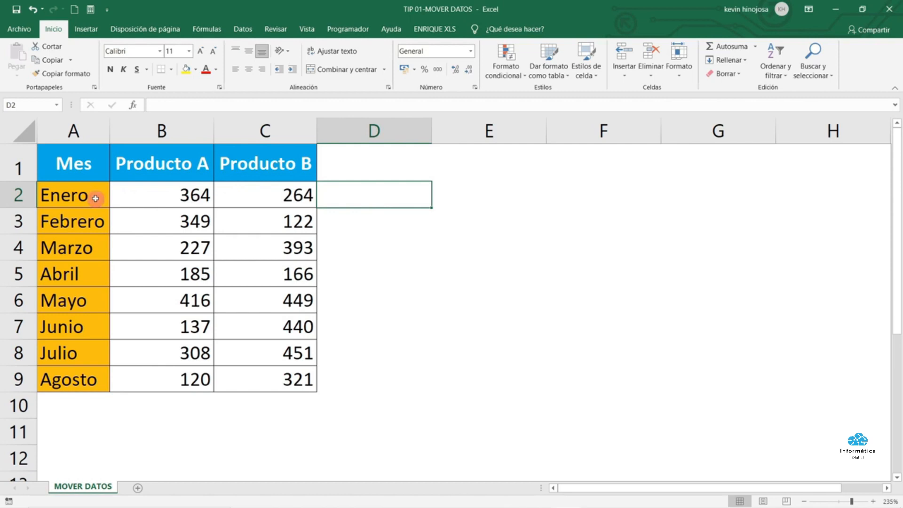
Select the Mes range A1:A9 and drag it to D1:D9, after Producto B
click(94, 159)
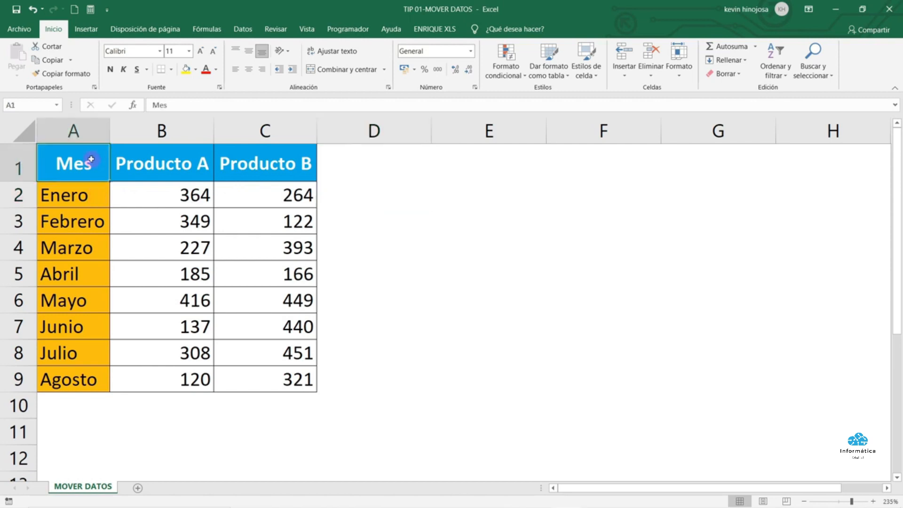
click(76, 379)
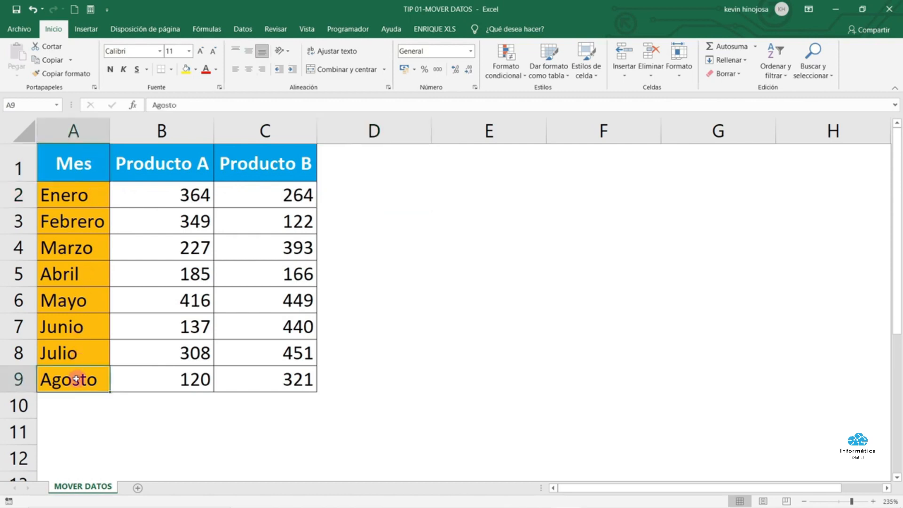
click(71, 162)
drag(71, 162, 86, 369)
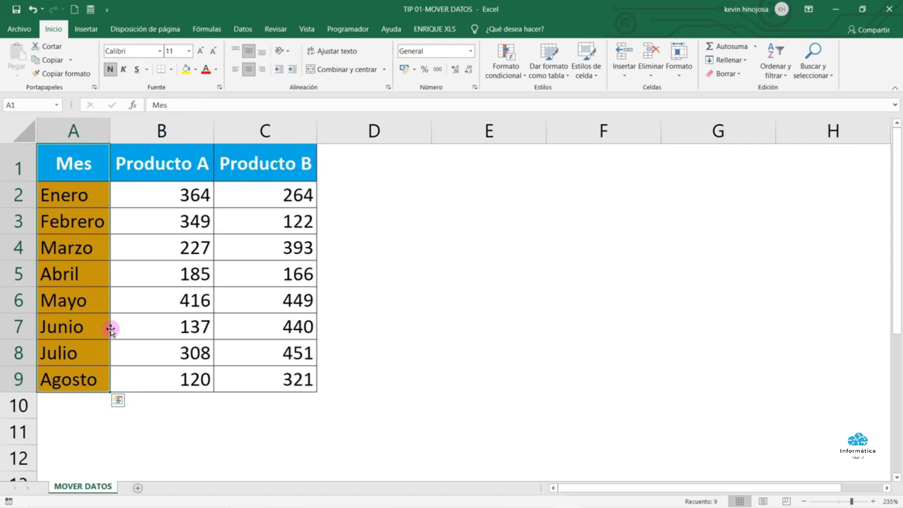
drag(111, 329, 322, 323)
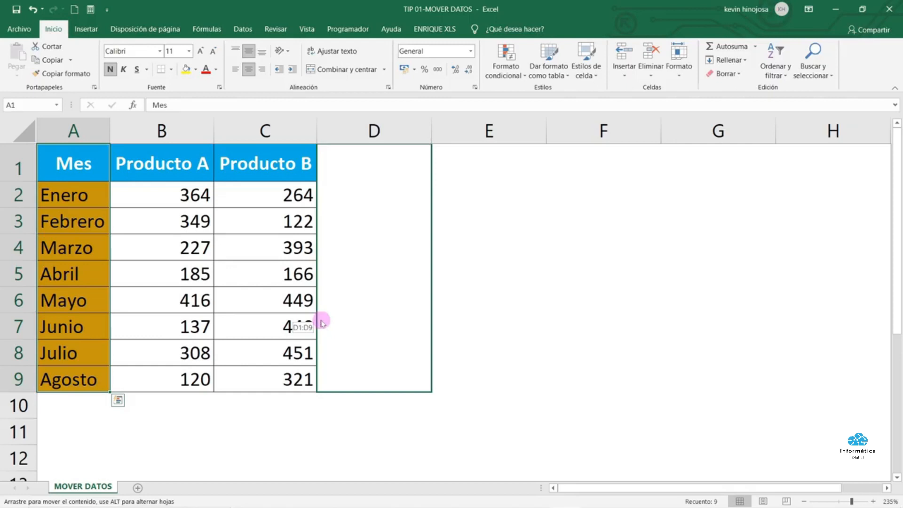
drag(323, 324, 320, 320)
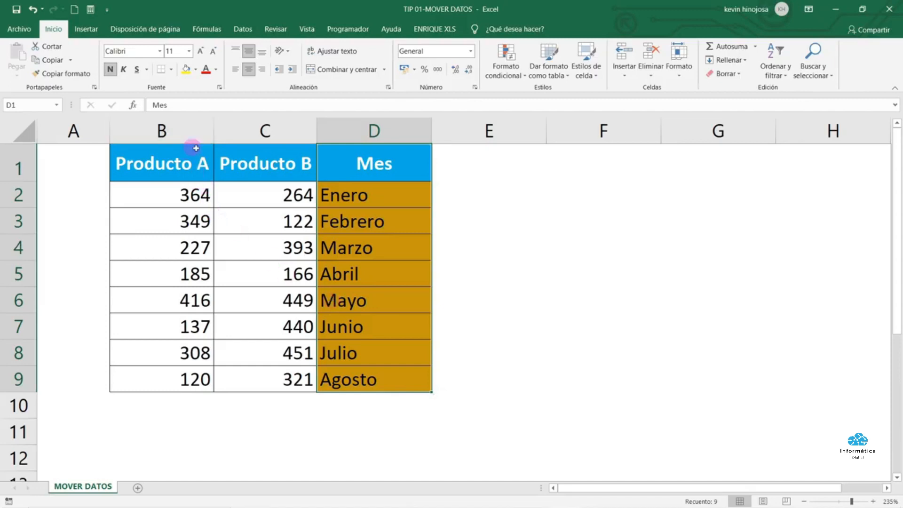
Select the two Producto columns and drag their border to move them
click(253, 135)
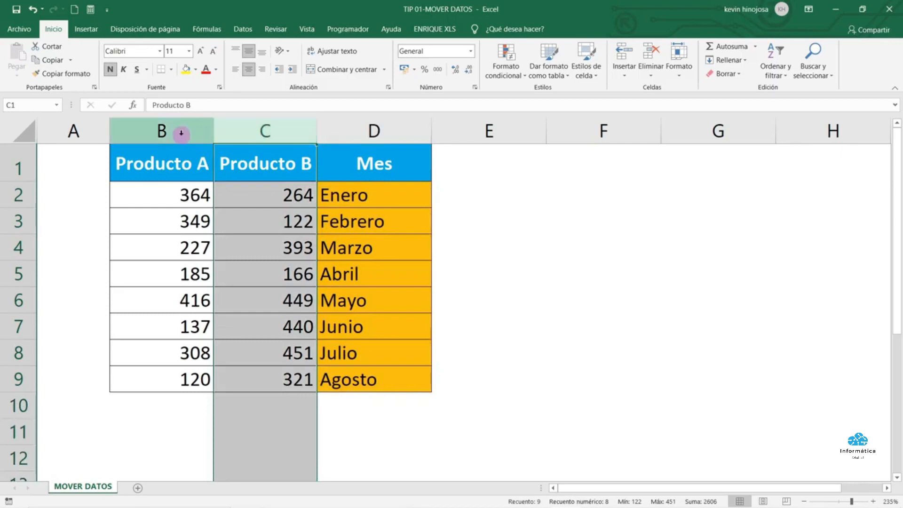
drag(181, 134, 241, 133)
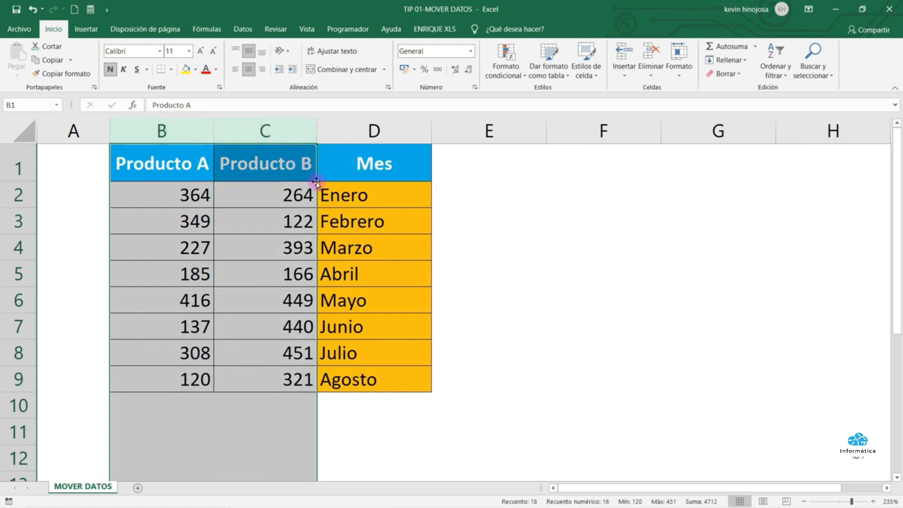
drag(315, 182, 577, 213)
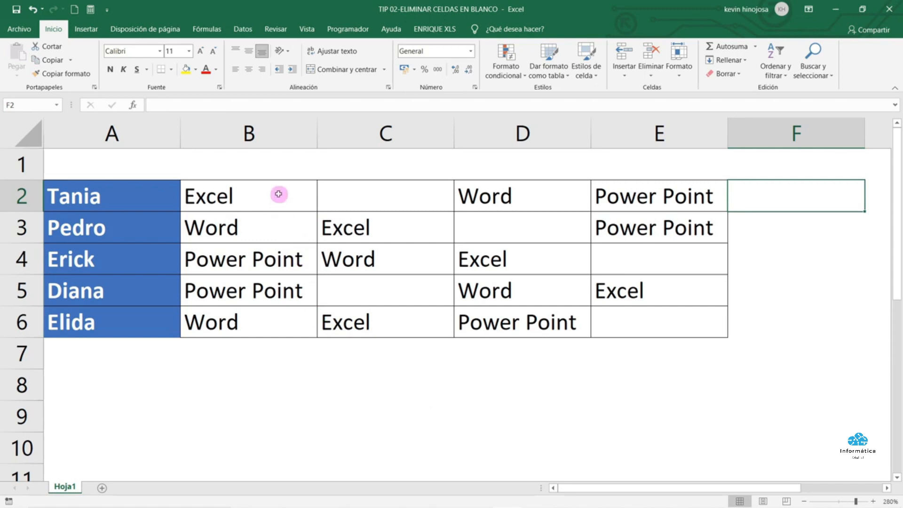
Select B2:E6 and use Ir a Especial with Celdas en blanco to select its empty cells
drag(278, 194, 638, 325)
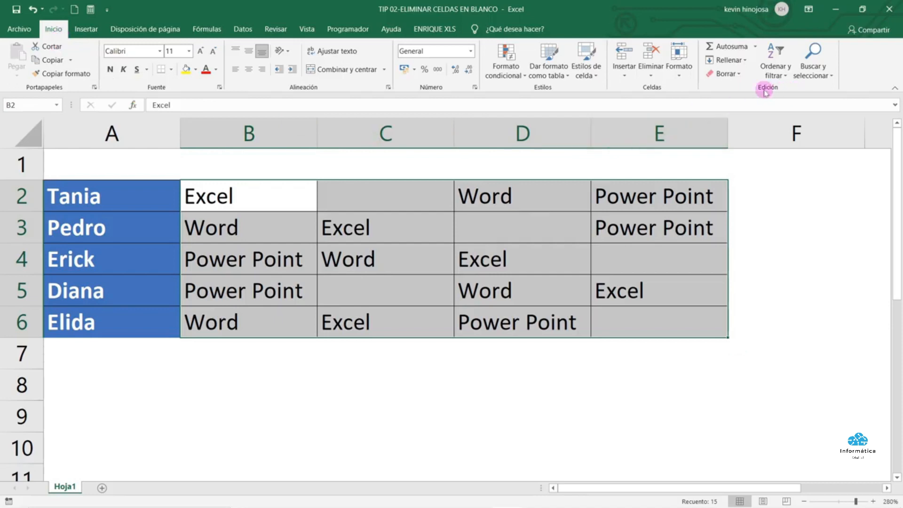
click(831, 81)
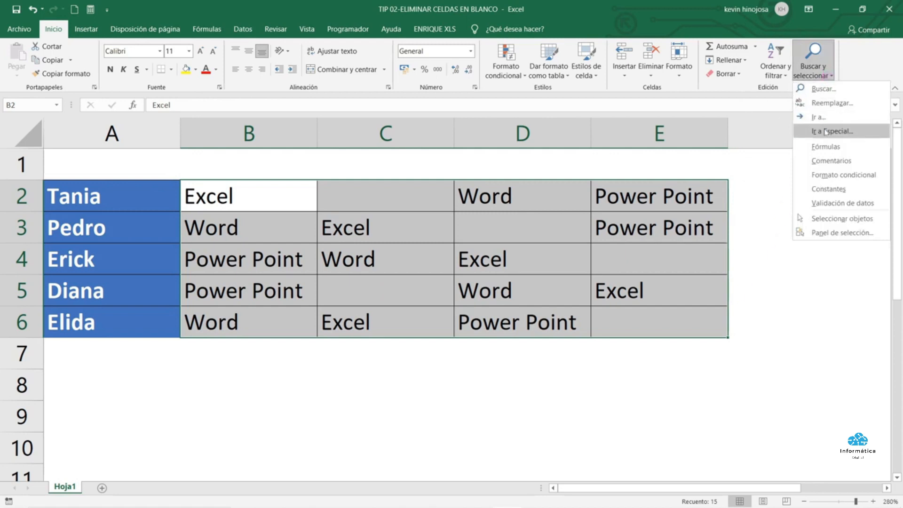
click(831, 132)
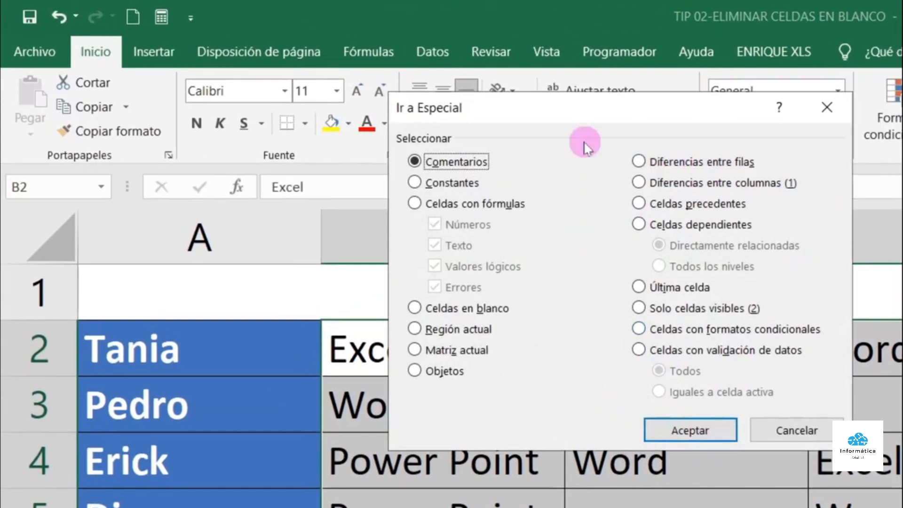
click(414, 308)
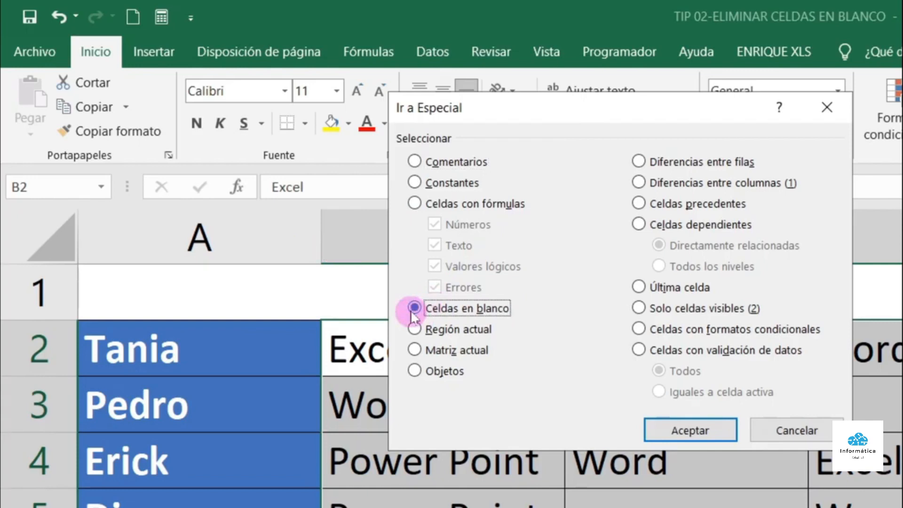
click(682, 436)
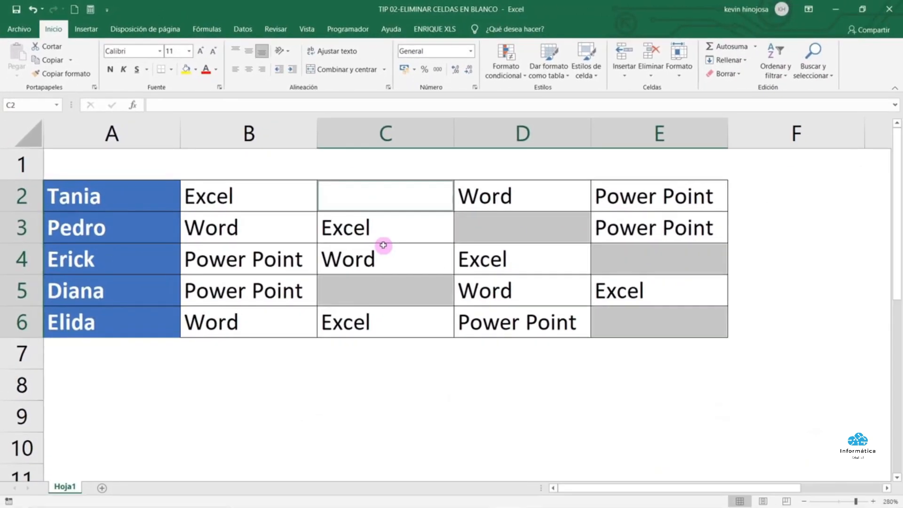
Delete the selected blank cells, shifting the remaining entries left, and clear the selection
right_click(525, 224)
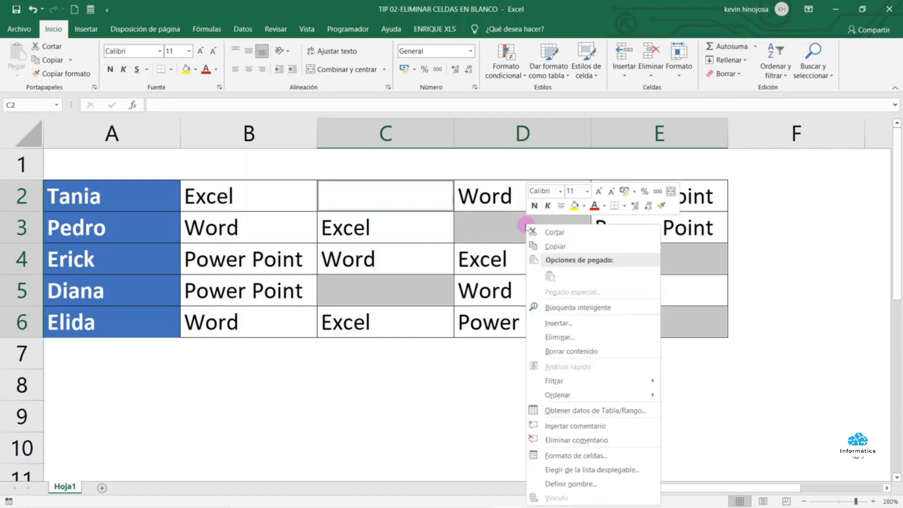
click(584, 337)
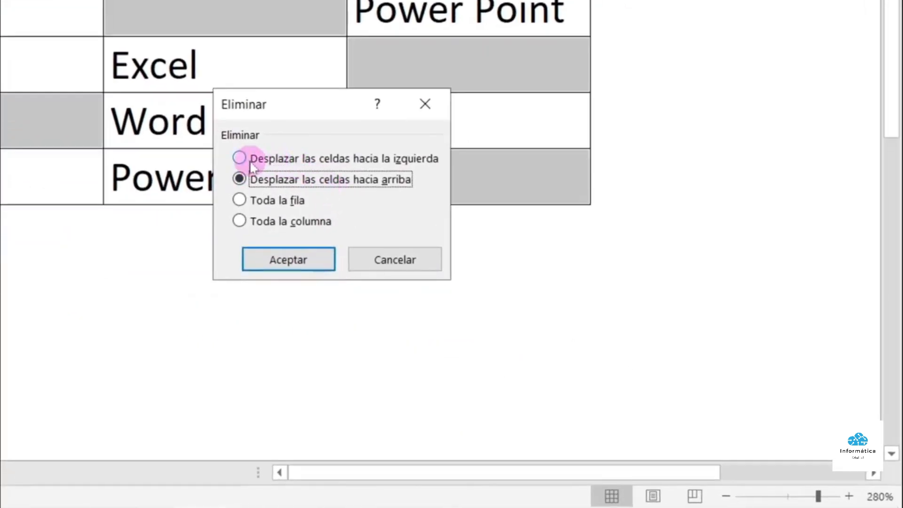
click(370, 226)
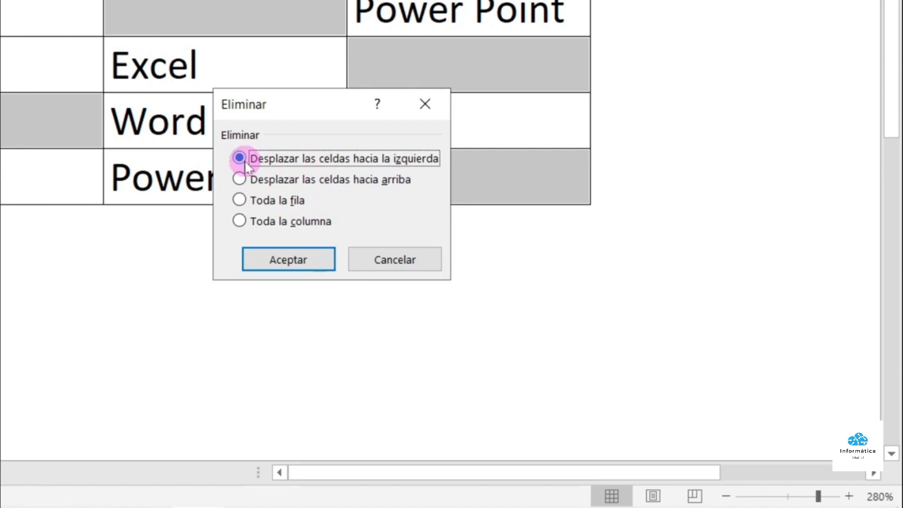
click(277, 251)
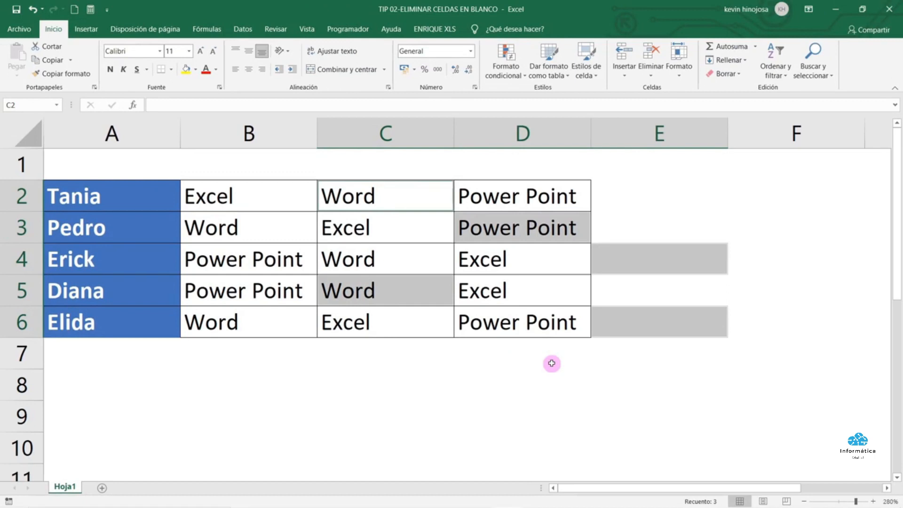
click(551, 363)
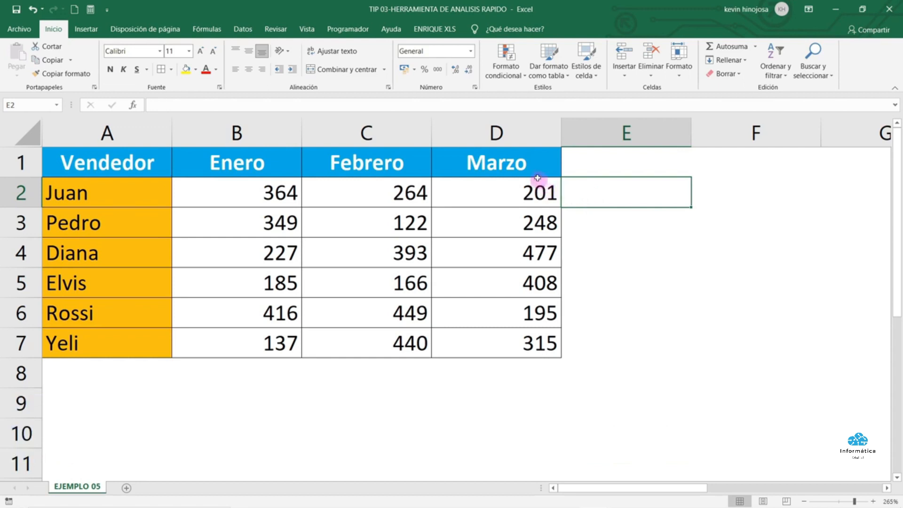
Select the Marzo figures in D1:D7 and bring up their Quick Analysis options
click(524, 164)
drag(525, 177, 526, 348)
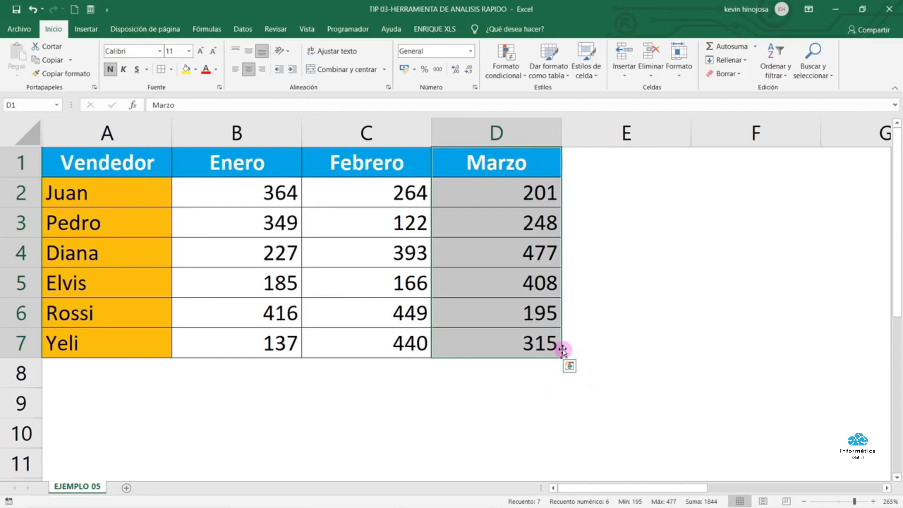
click(569, 366)
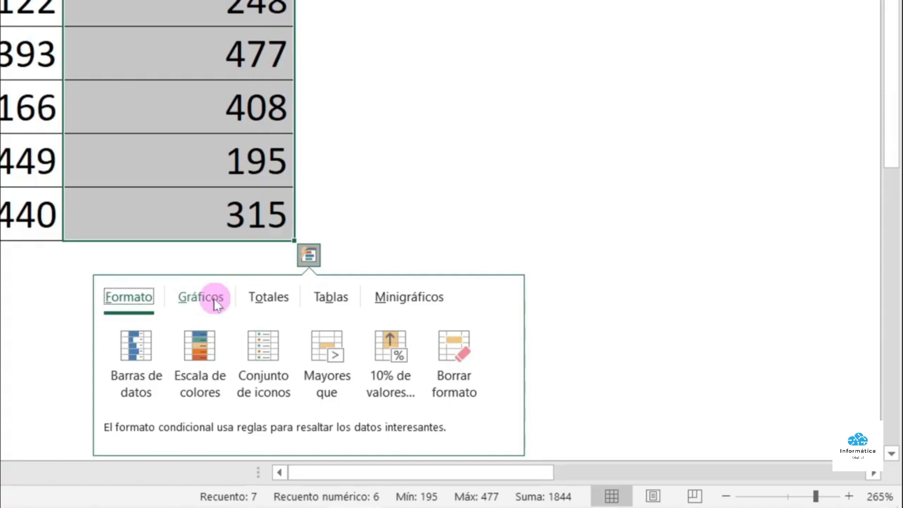
Preview the Gráficos, Totales, Tablas and Minigráficos suggestions, then apply Barras de datos to Marzo
click(217, 305)
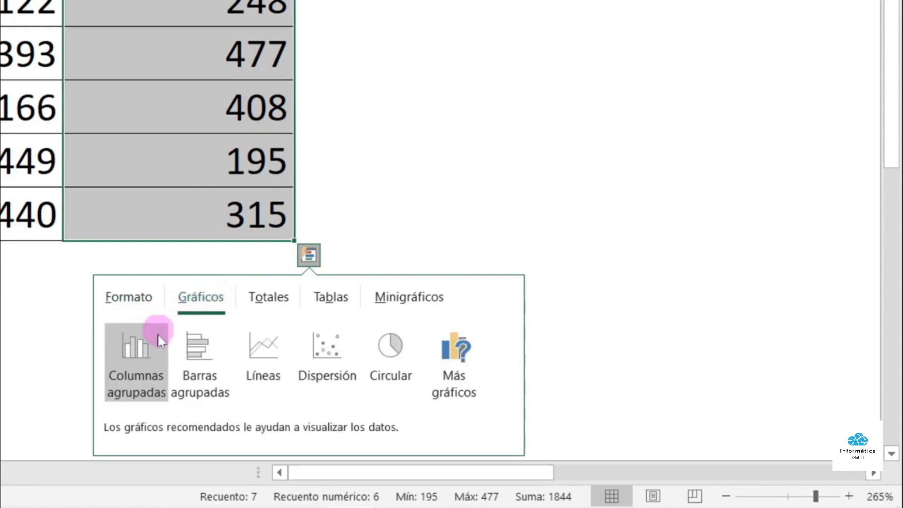
mouse_move(129, 340)
mouse_move(257, 329)
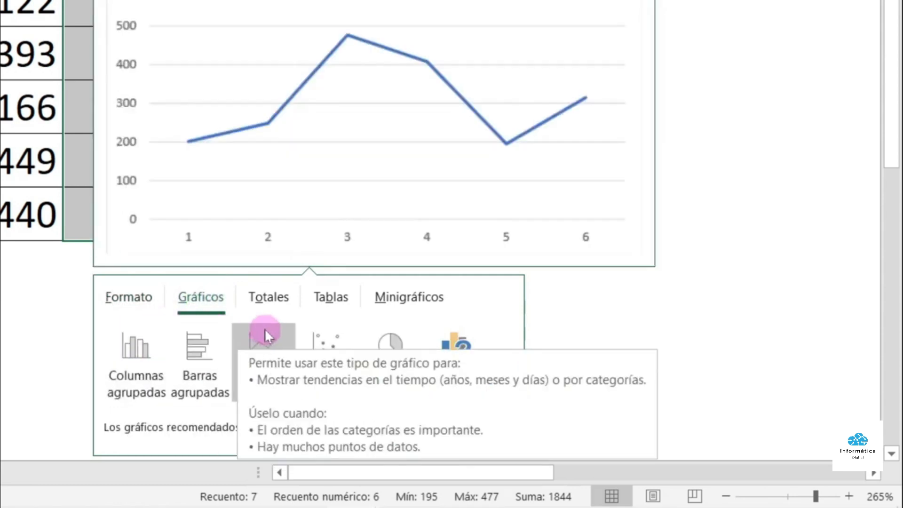
mouse_move(374, 348)
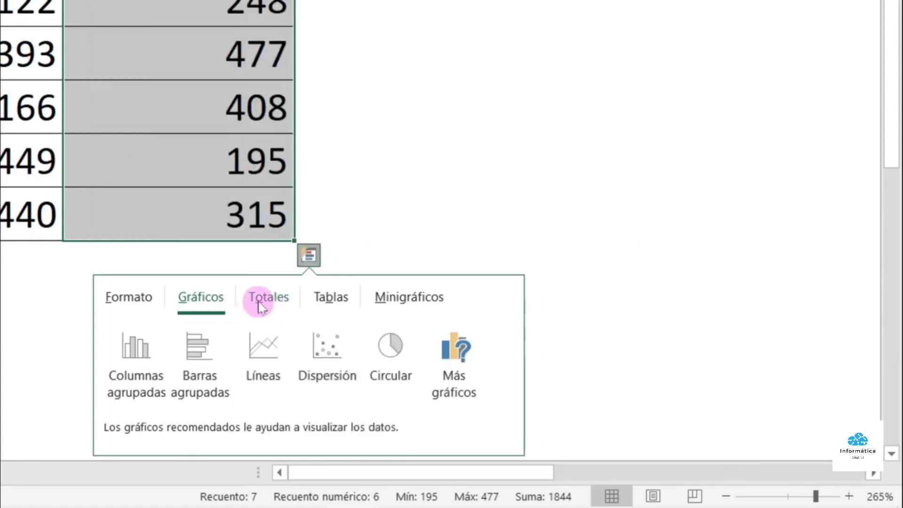
click(282, 308)
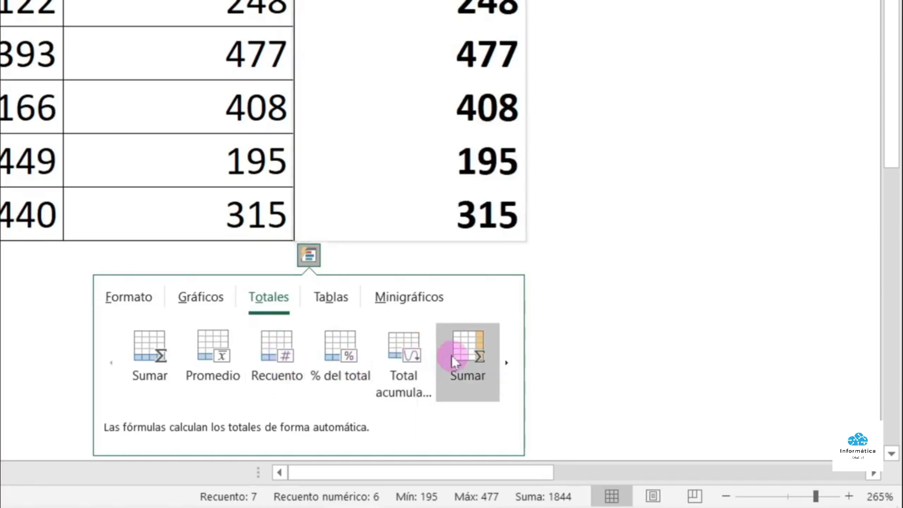
click(343, 309)
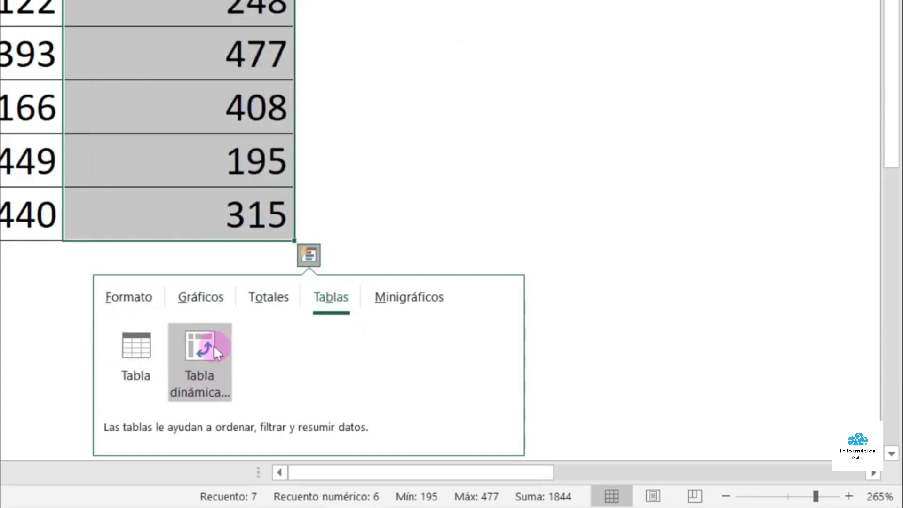
click(416, 306)
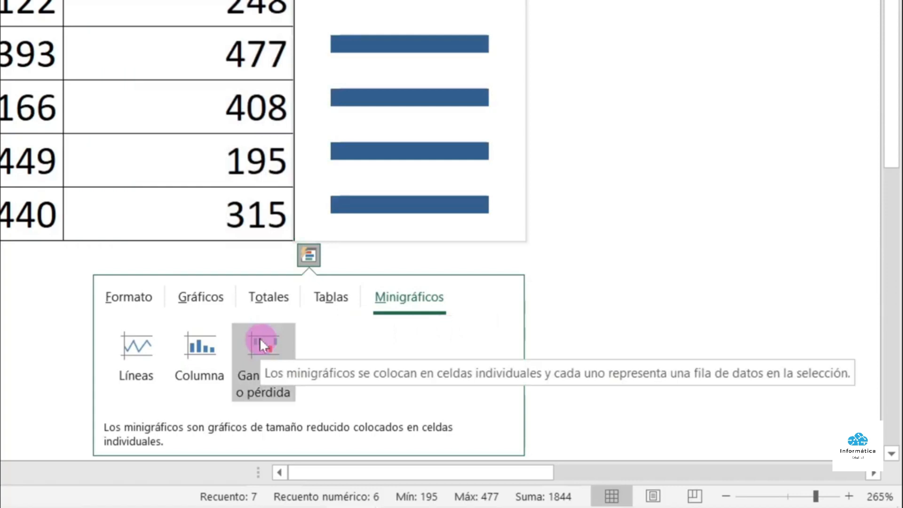
click(126, 304)
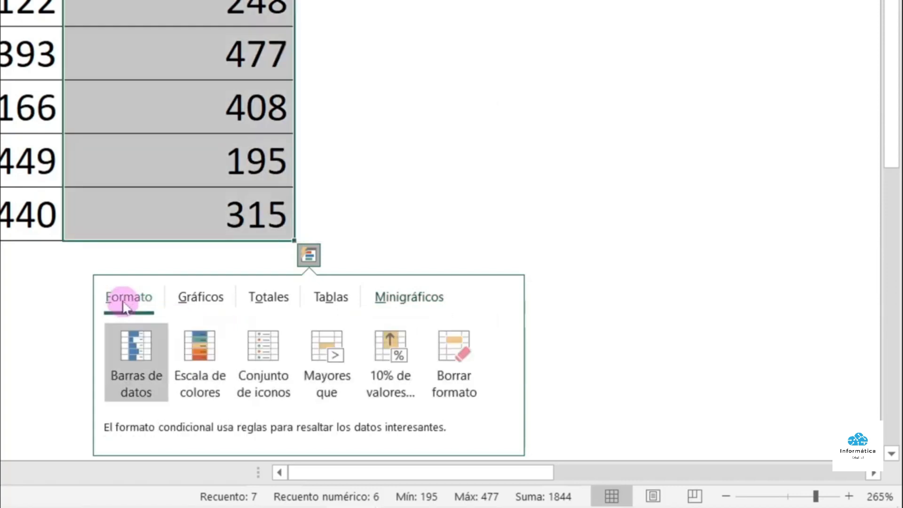
click(136, 353)
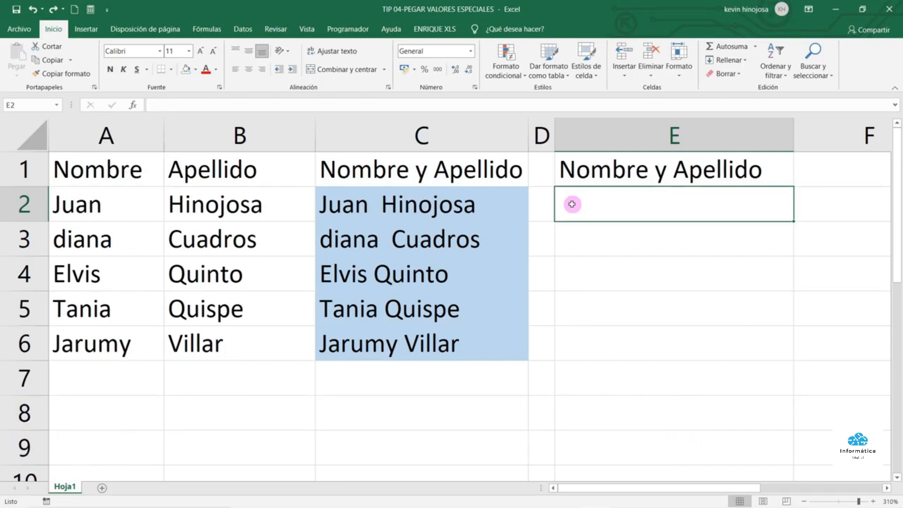
Check the =A2&" "&B2 formula and its sources, then copy the combined names in C2:C6
click(445, 203)
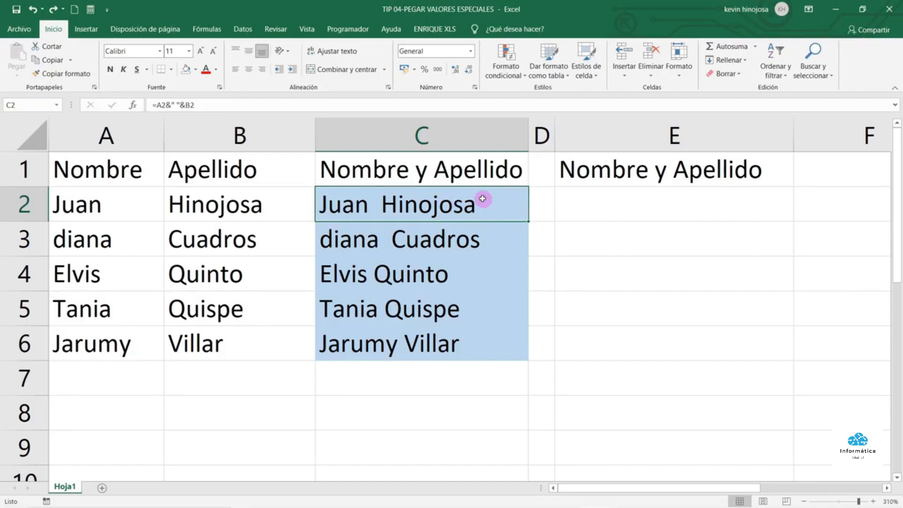
click(132, 204)
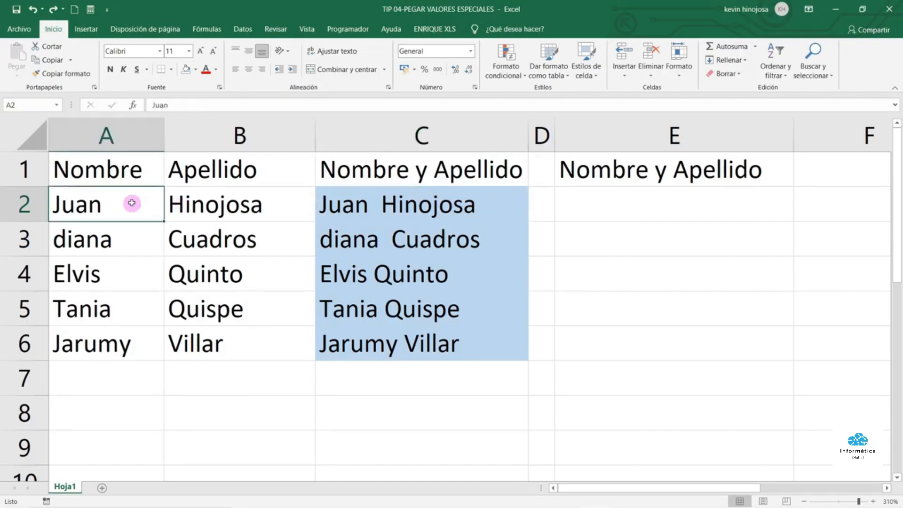
click(253, 204)
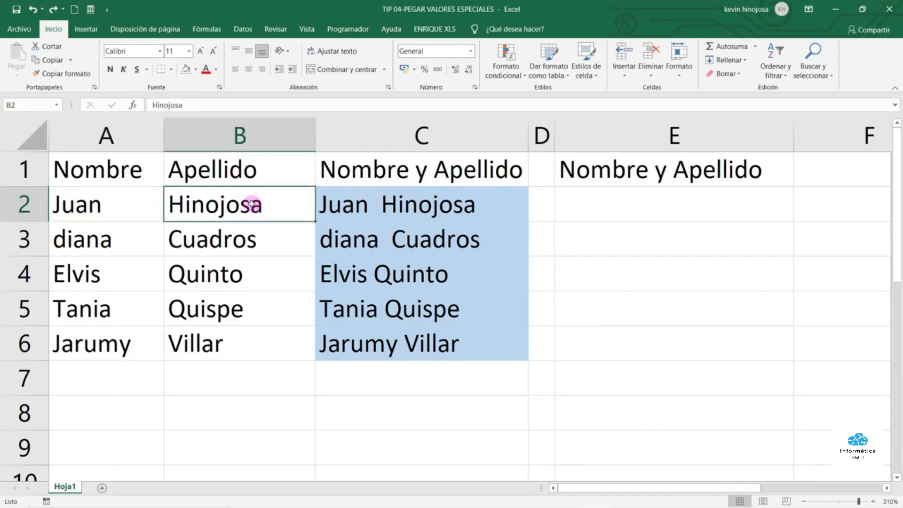
drag(347, 207, 381, 343)
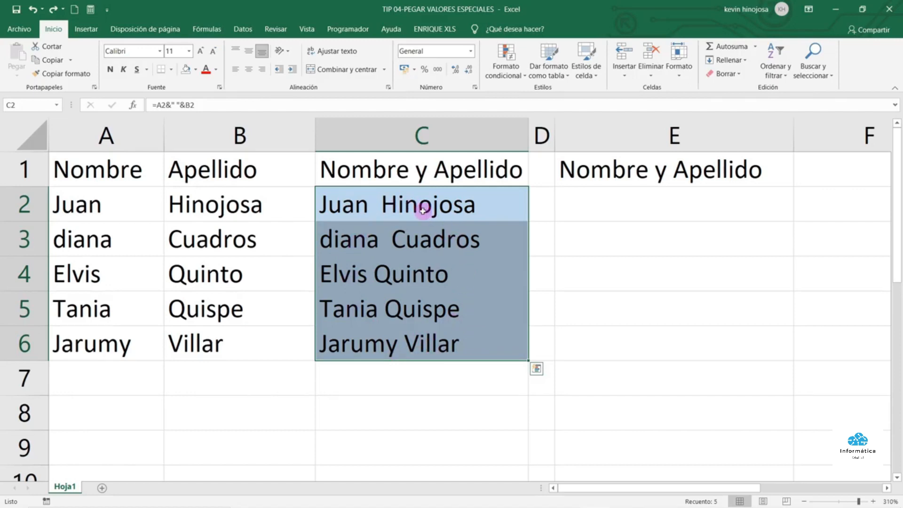
key(ctrl+c)
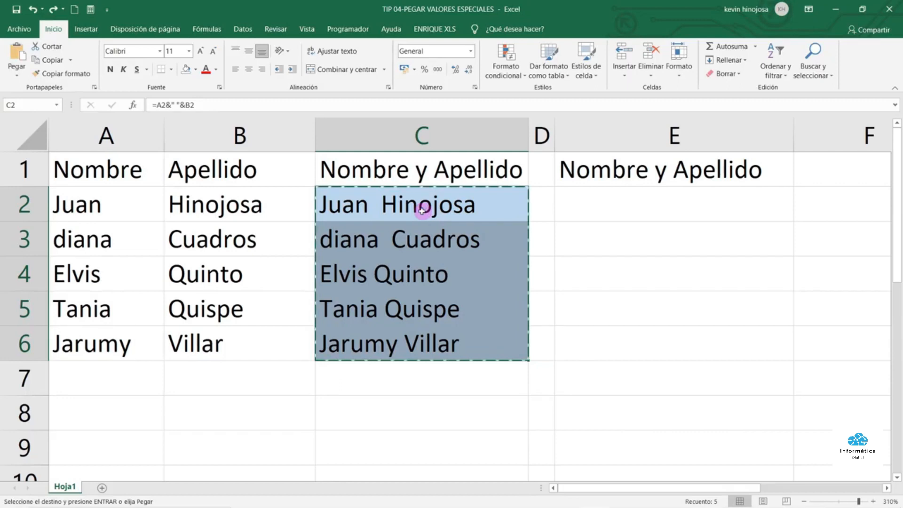
Paste the copied names into E2 using Pegar Valores
click(598, 201)
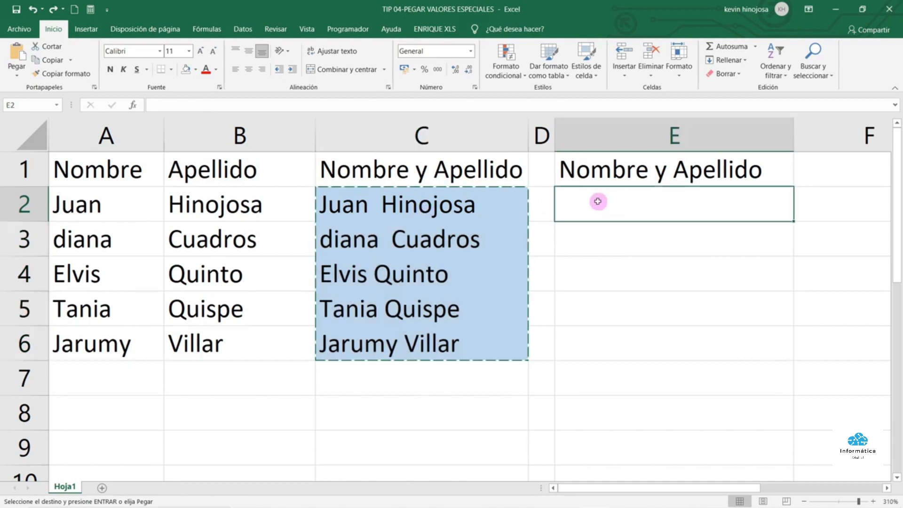
right_click(598, 201)
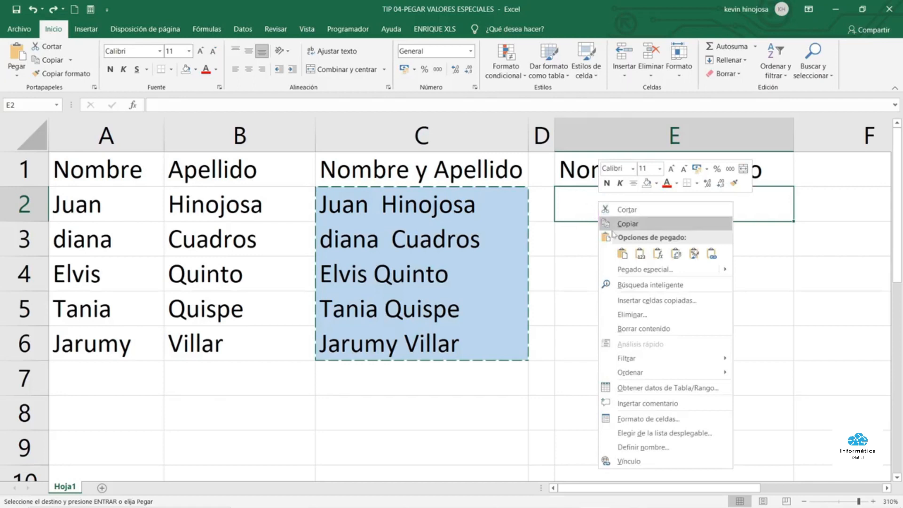
click(640, 255)
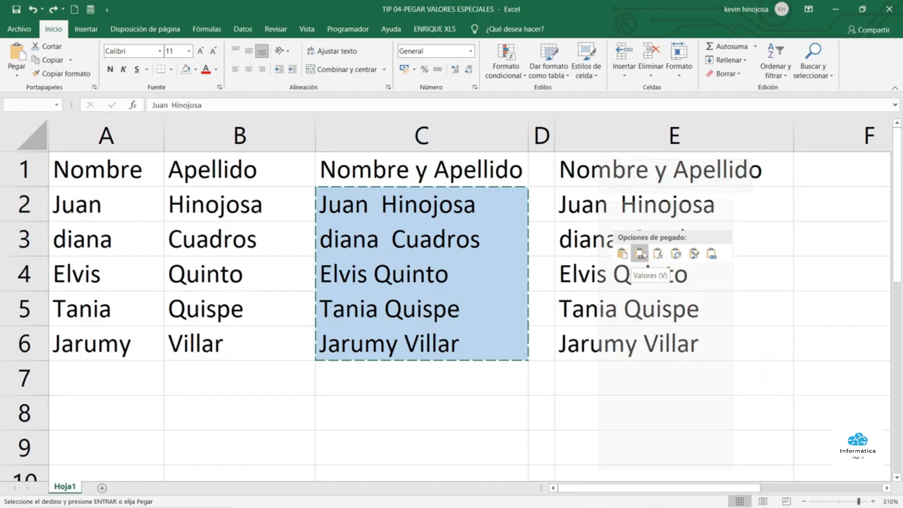
Verify that E2 through E6 hold plain text rather than formulas
click(641, 207)
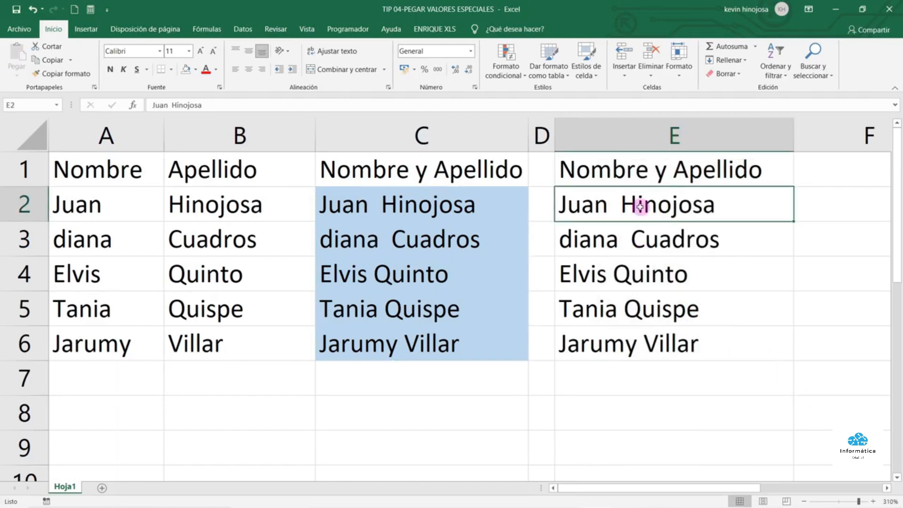
click(620, 239)
click(621, 274)
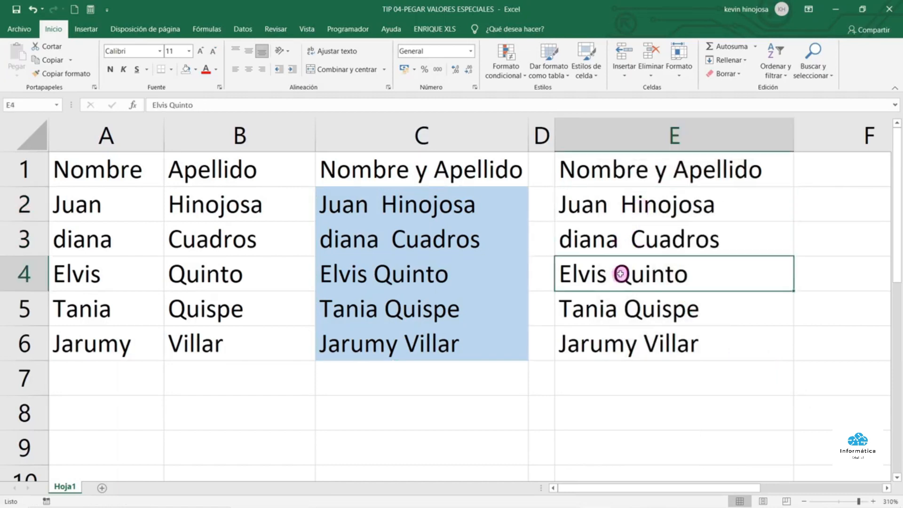
click(628, 311)
click(633, 342)
click(635, 311)
click(648, 279)
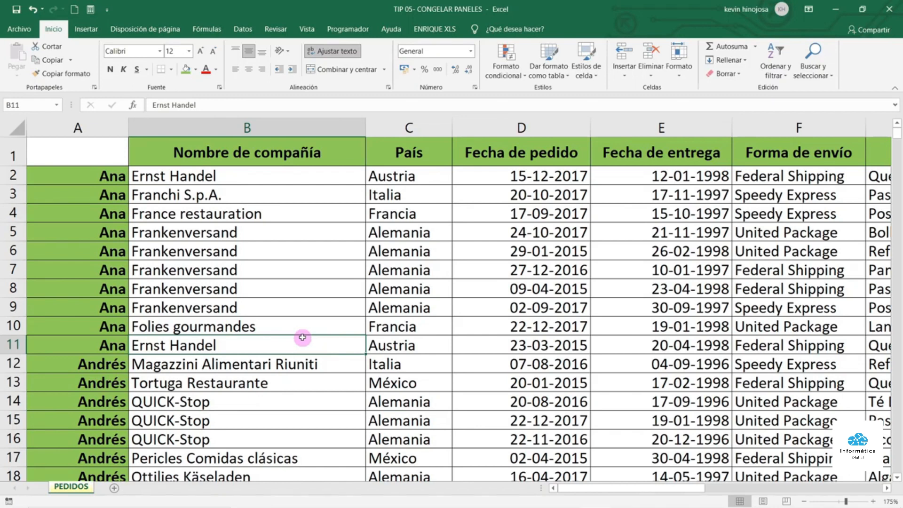
scroll(314, 323, down, 2)
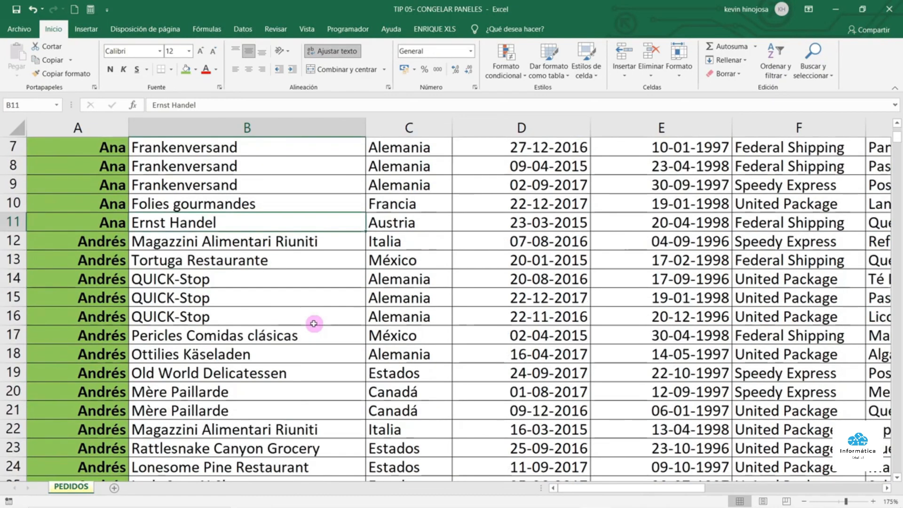
scroll(314, 324, down, 1)
scroll(314, 323, down, 1)
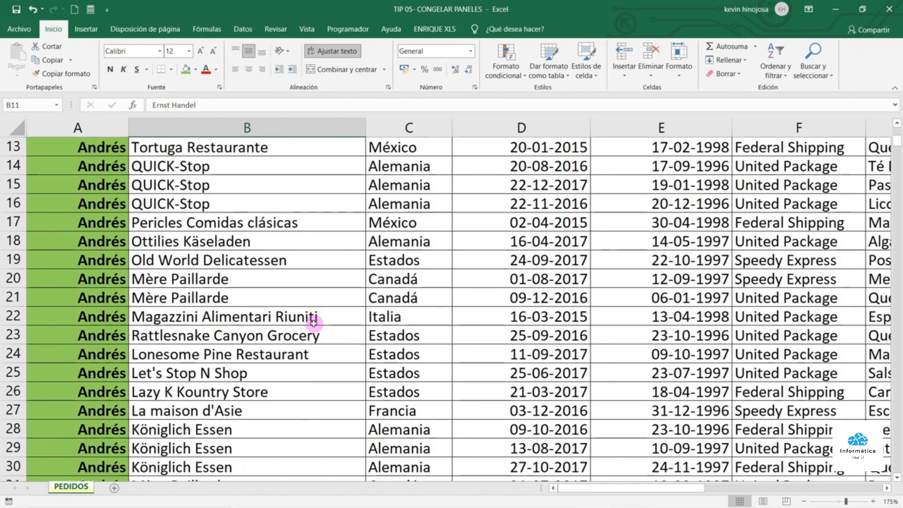
scroll(314, 323, up, 4)
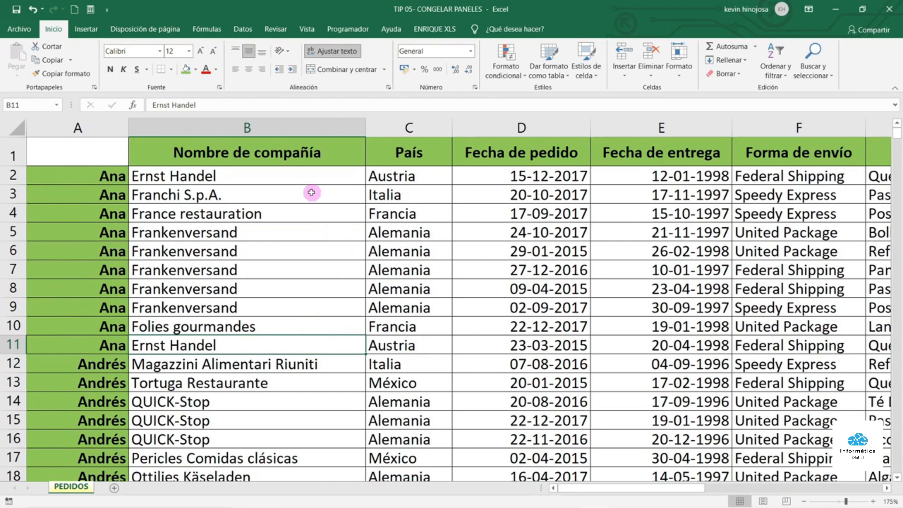
drag(612, 487, 583, 490)
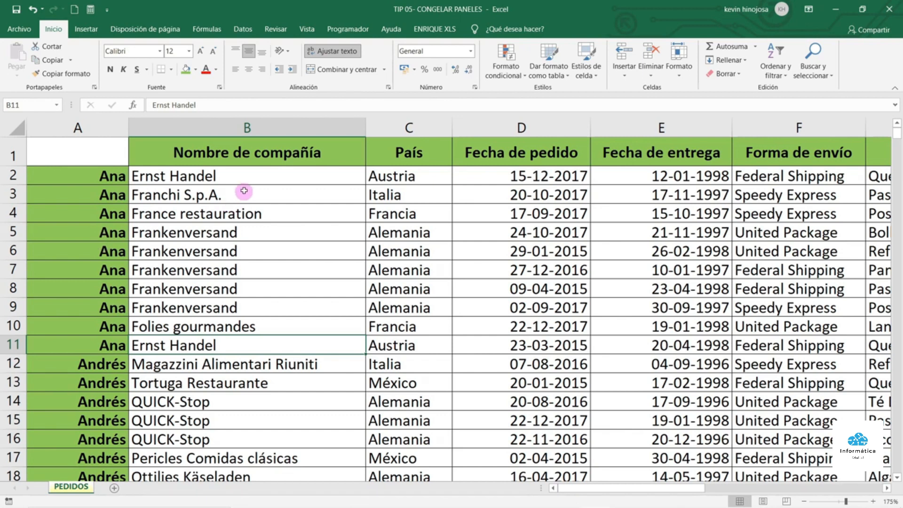
click(233, 175)
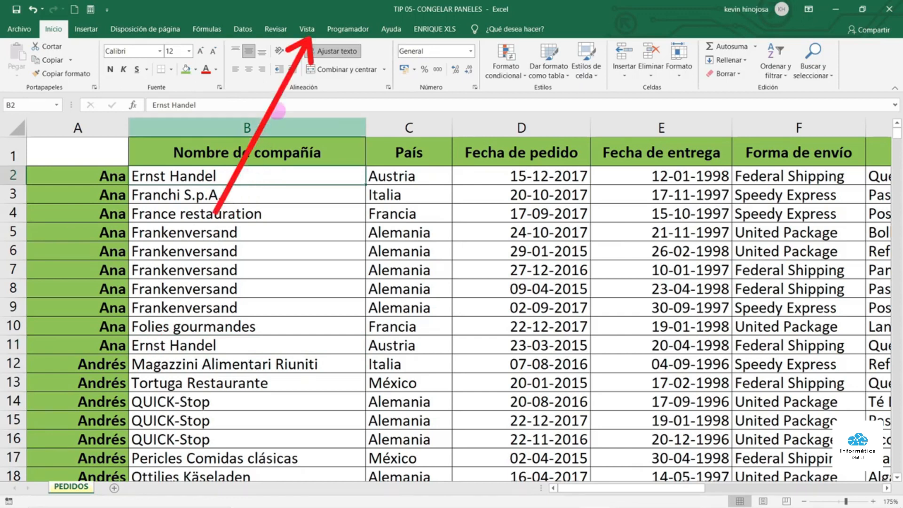
Apply Vista > Inmovilizar paneles at B2 to lock the header row and first column
click(314, 30)
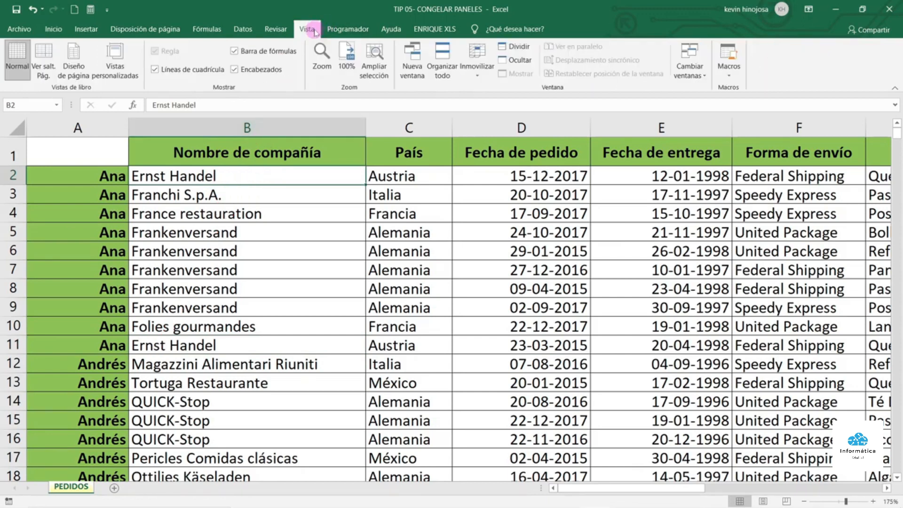
click(478, 79)
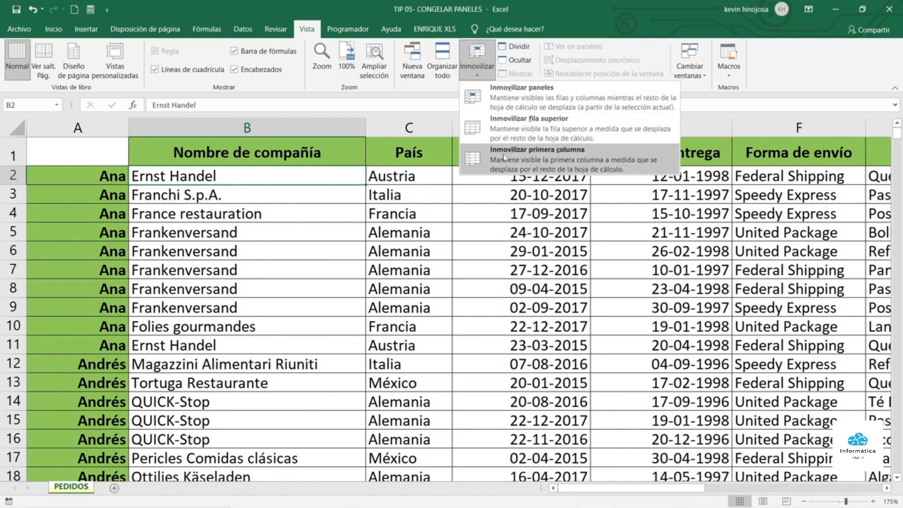
click(516, 99)
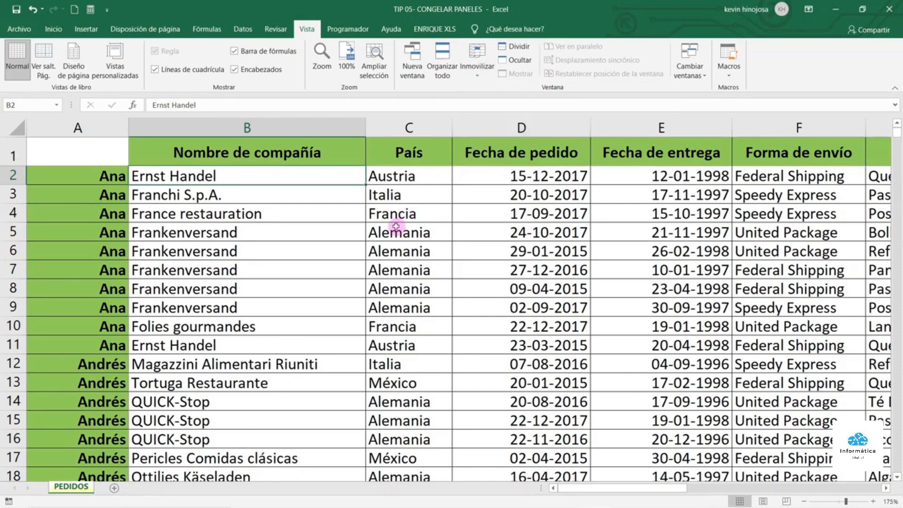
scroll(396, 226, down, 9)
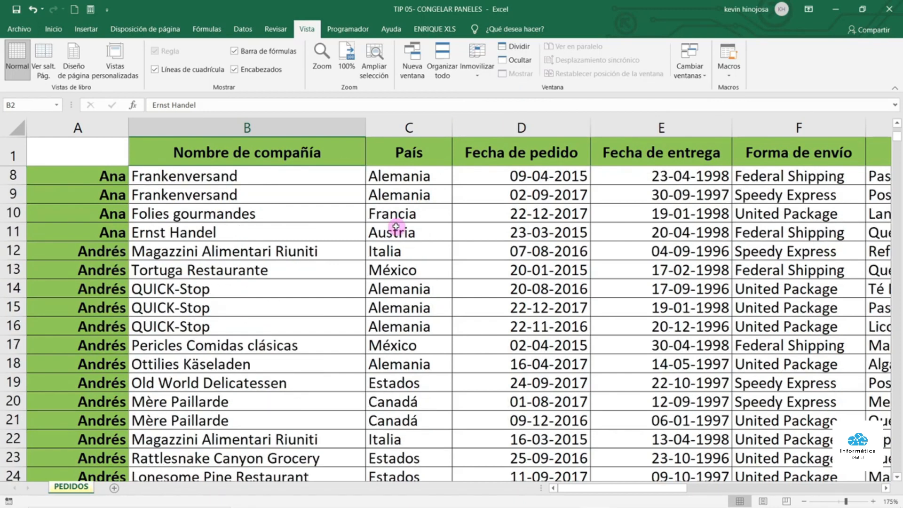
scroll(398, 310, down, 3)
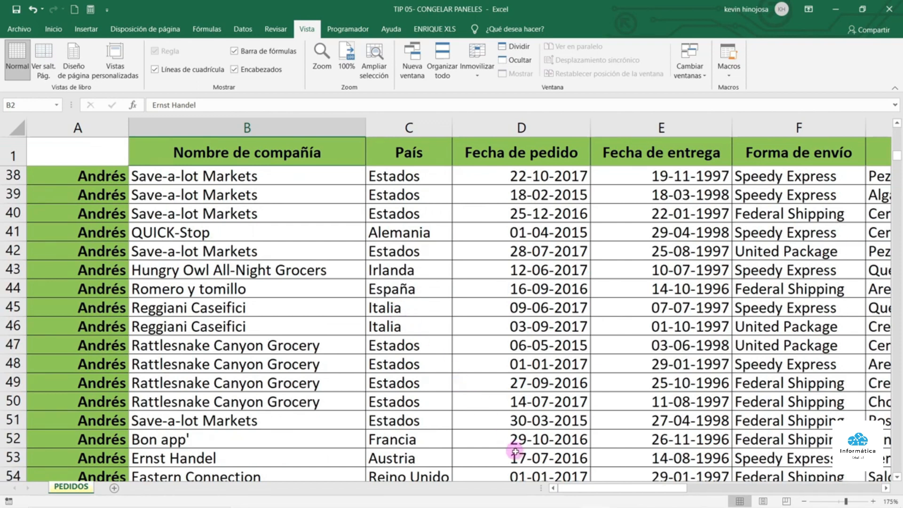
drag(591, 493, 701, 490)
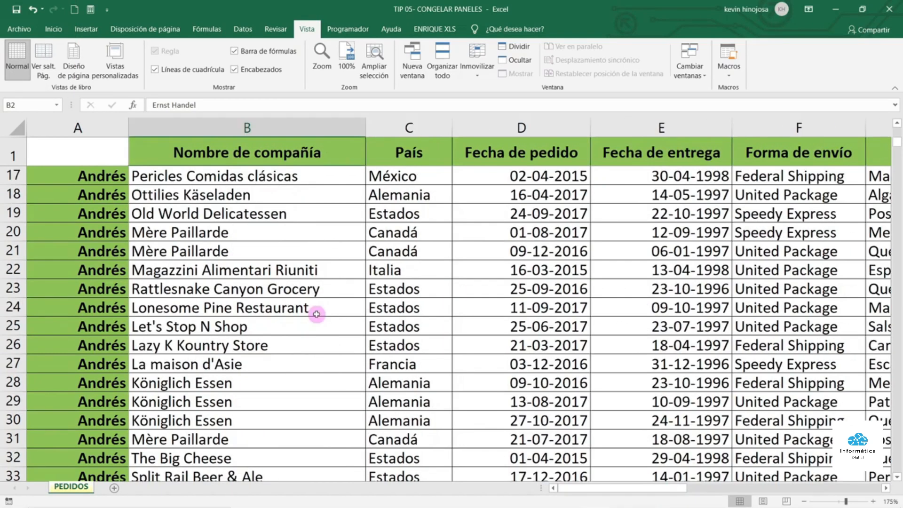
scroll(317, 314, up, 5)
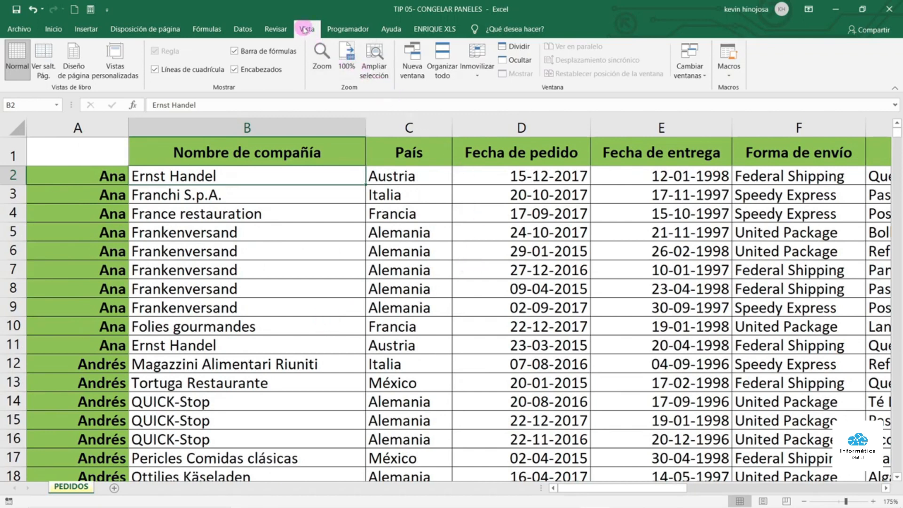
Unfreeze the PEDIDOS sheet's panes with Vista > Inmovilizar > Movilizar paneles
click(478, 77)
click(479, 78)
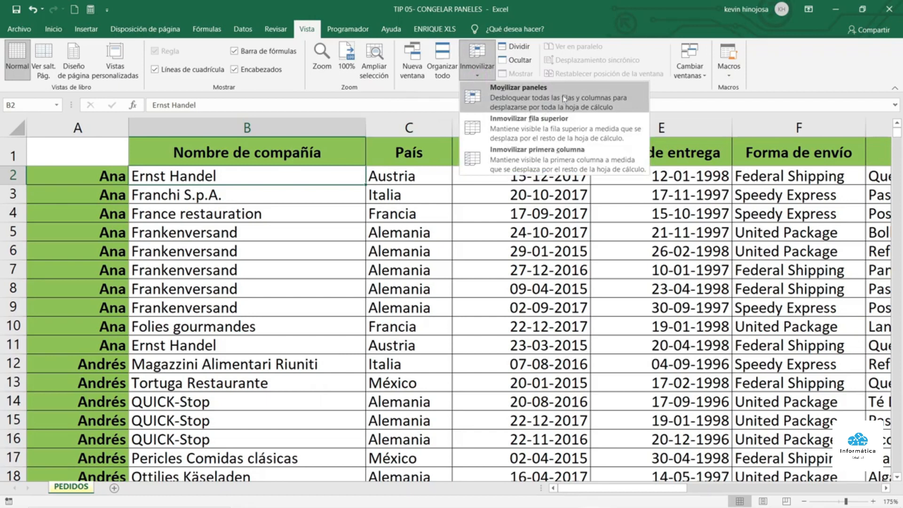
click(519, 93)
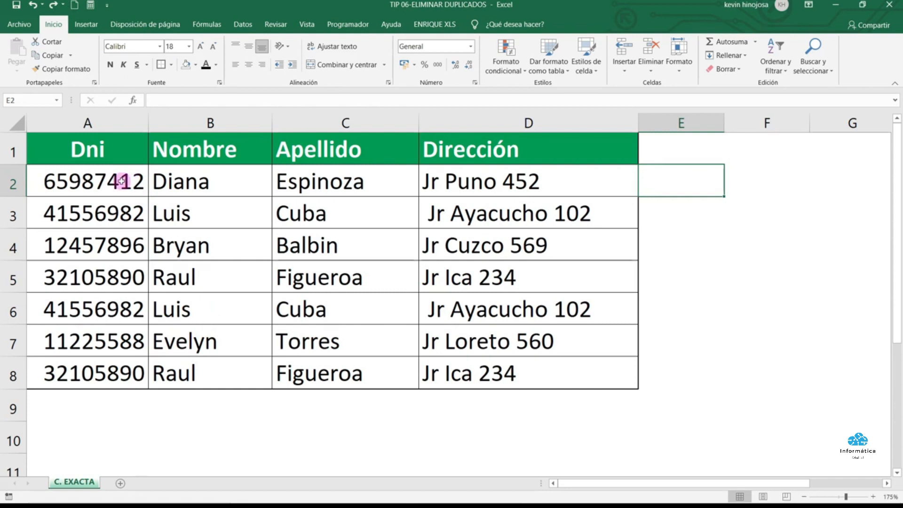
drag(131, 171, 510, 373)
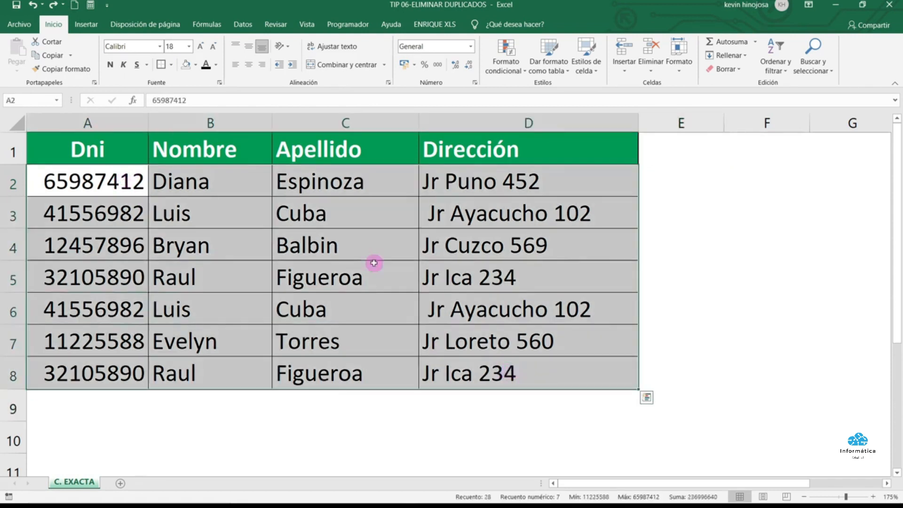
drag(134, 211, 493, 225)
drag(110, 305, 502, 308)
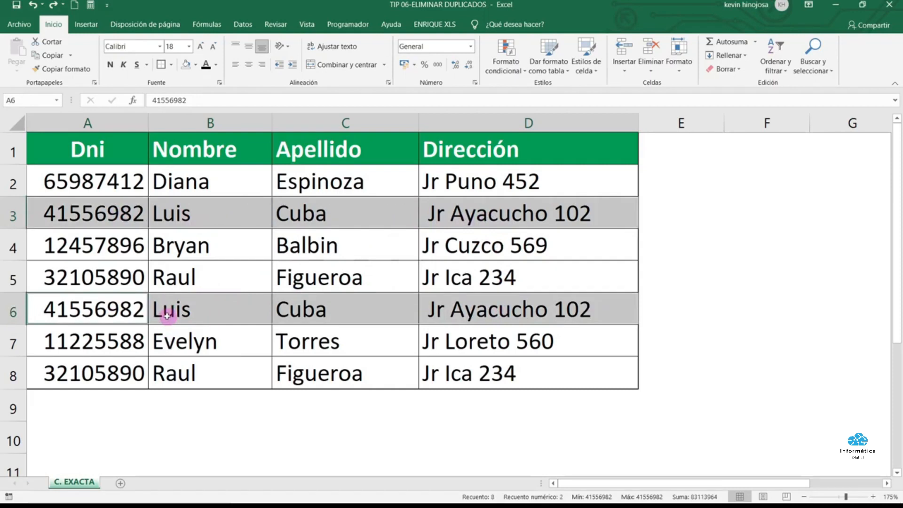
drag(99, 278, 460, 278)
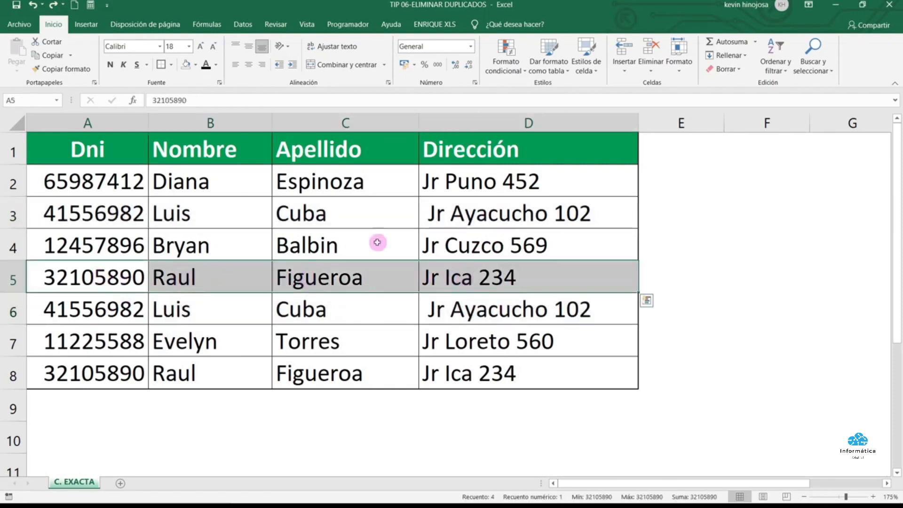
drag(101, 370, 484, 381)
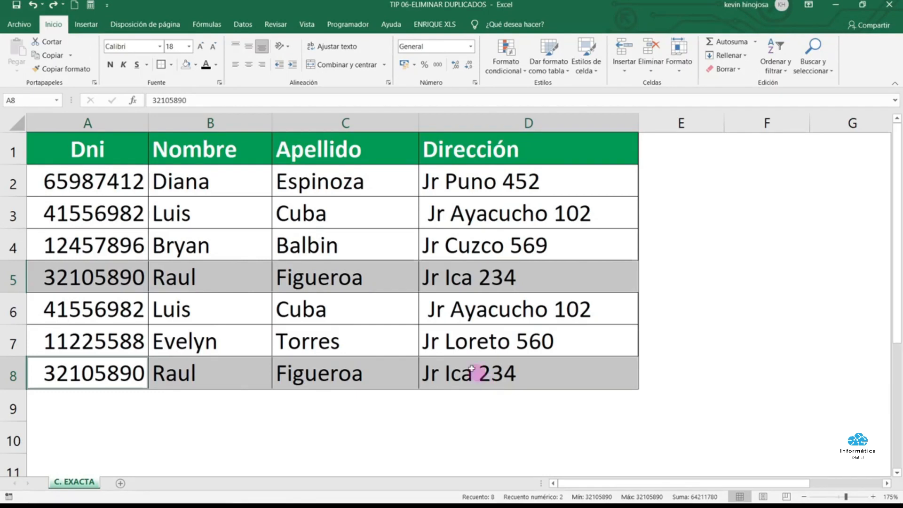
drag(125, 152, 534, 374)
click(534, 371)
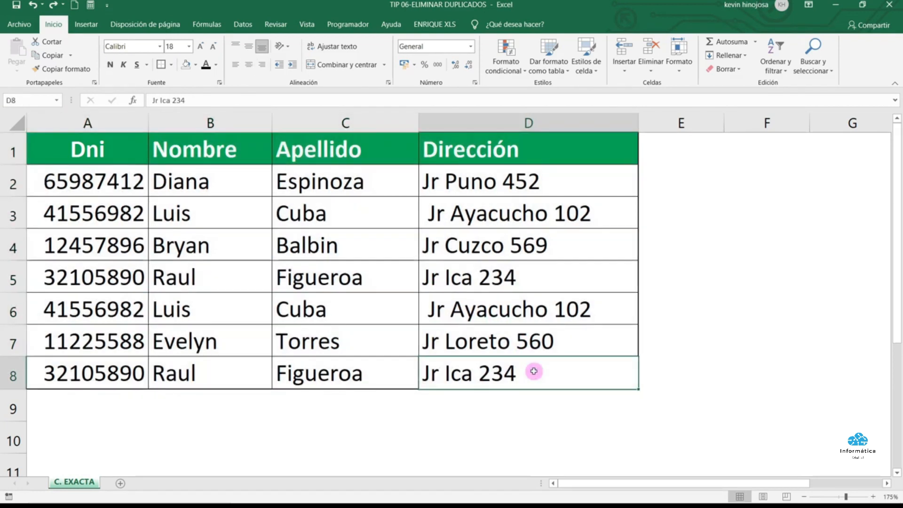
Open Quitar duplicados from Datos with Dni, Nombre, Apellido and Dirección all checked
click(237, 22)
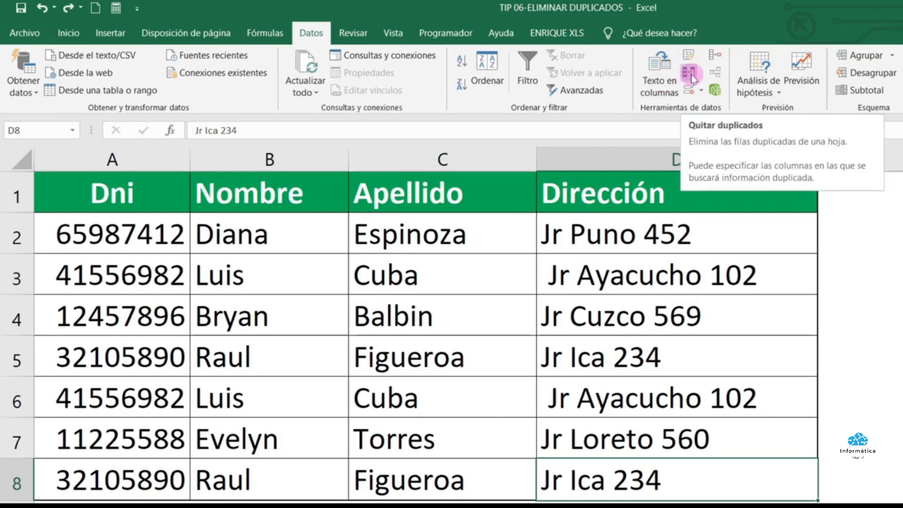
click(691, 76)
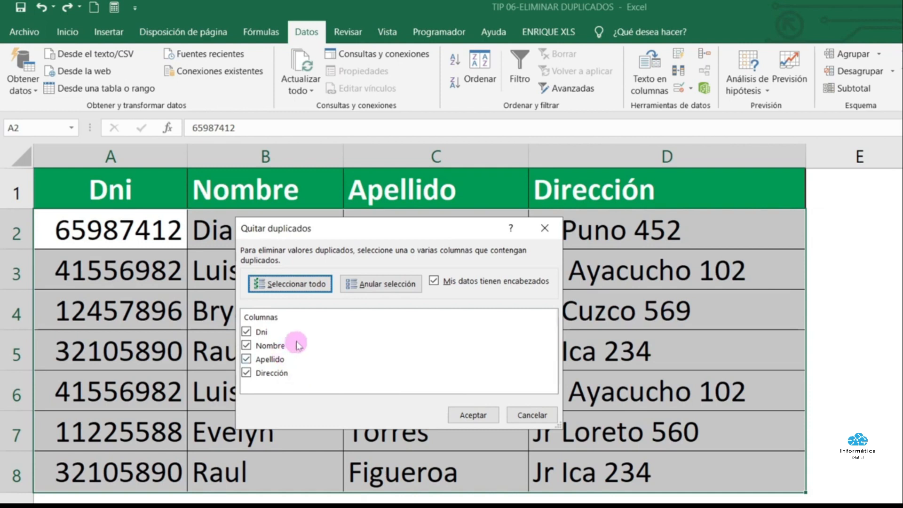
Remove duplicates across all four columns, leaving five unique rows, and select A2:D6
click(246, 360)
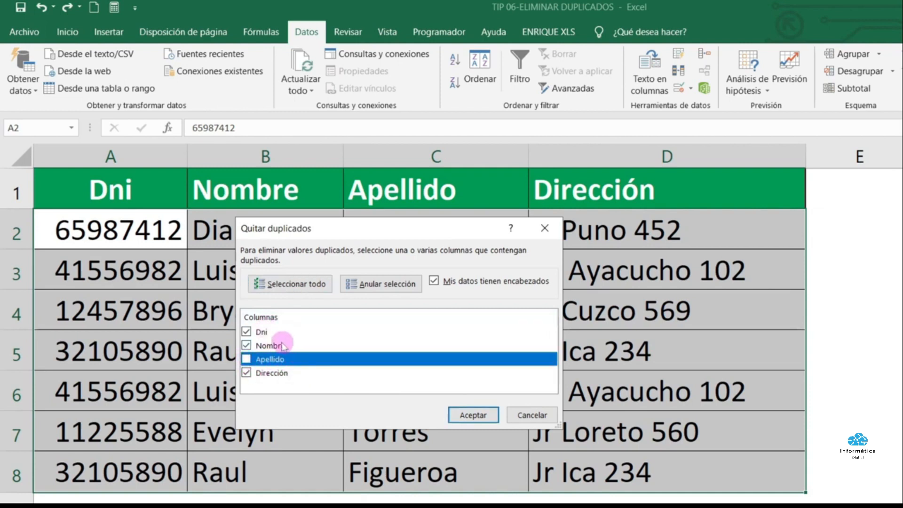
click(246, 360)
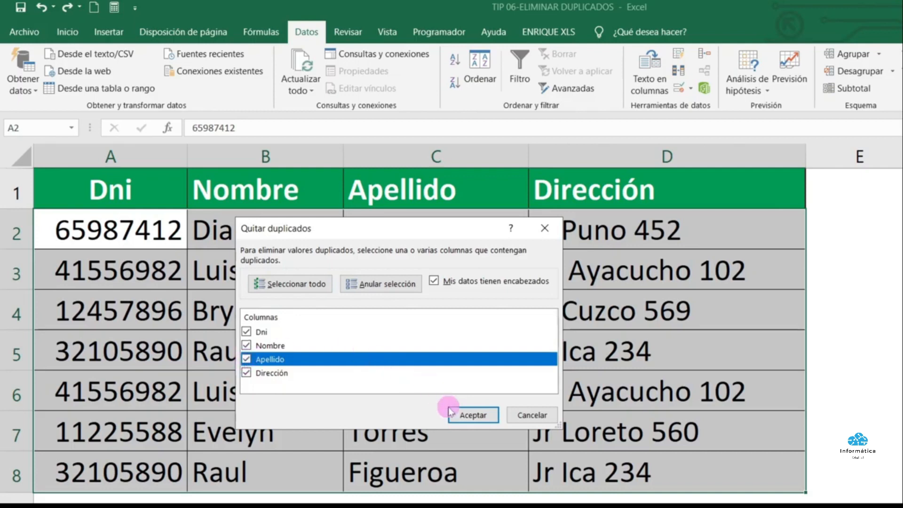
click(461, 416)
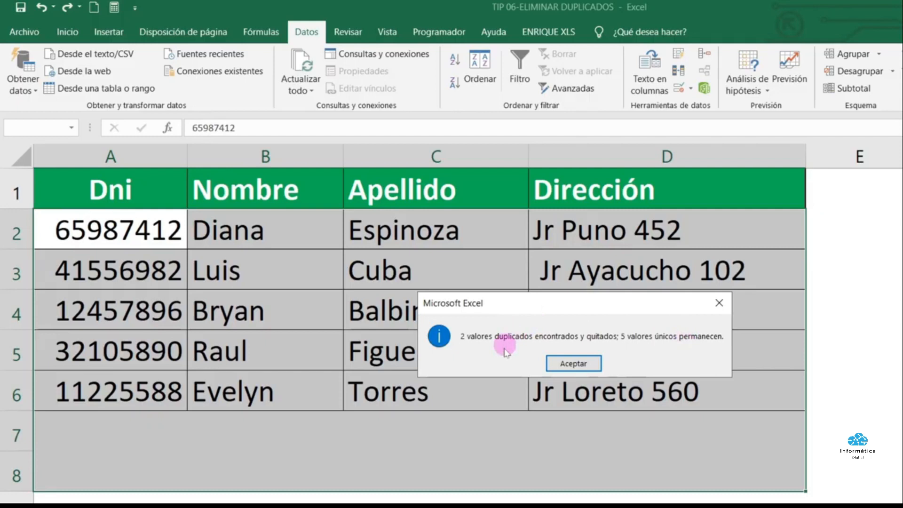
click(588, 365)
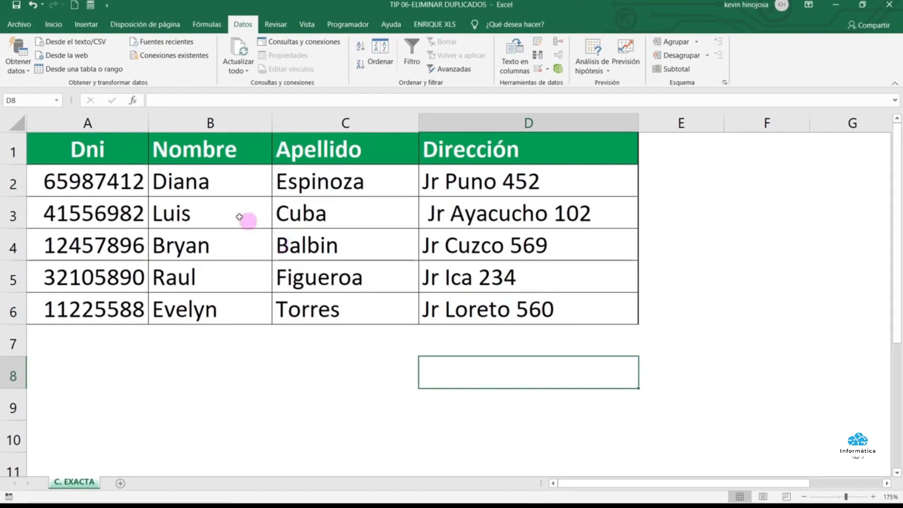
drag(121, 177, 491, 299)
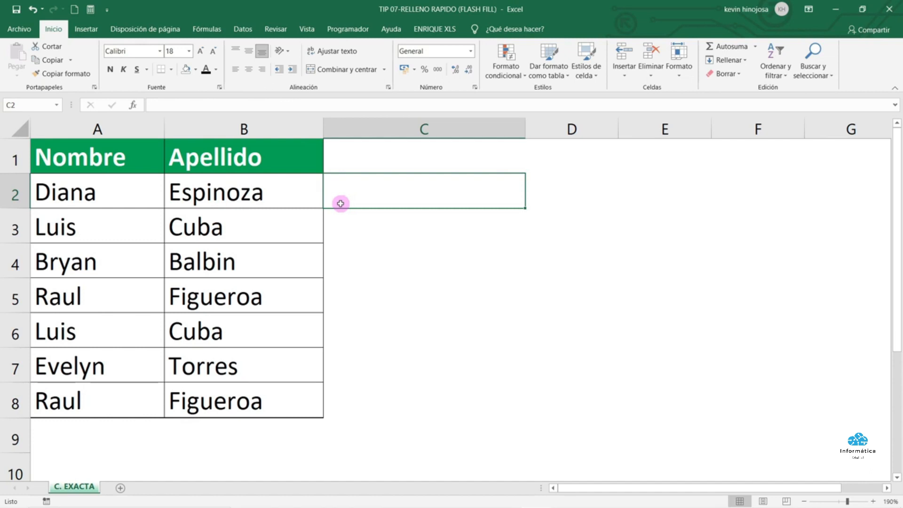
drag(115, 180, 131, 405)
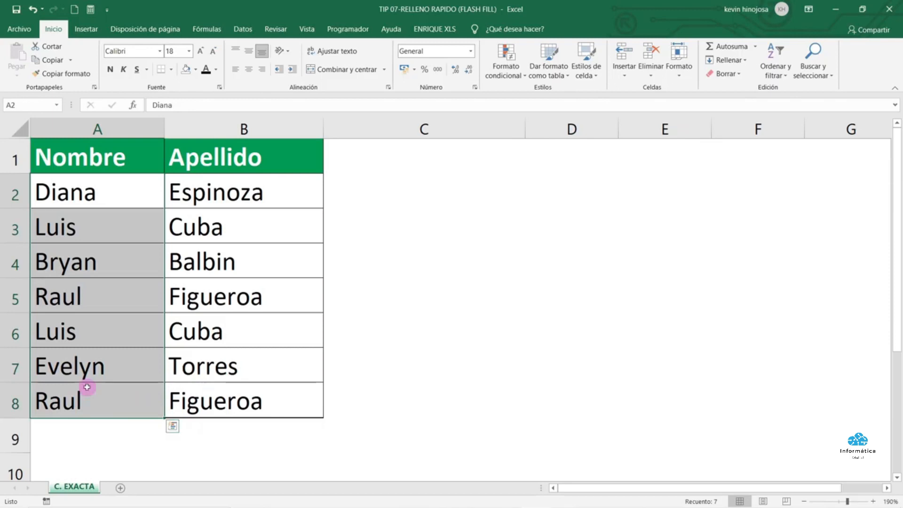
drag(233, 188, 234, 404)
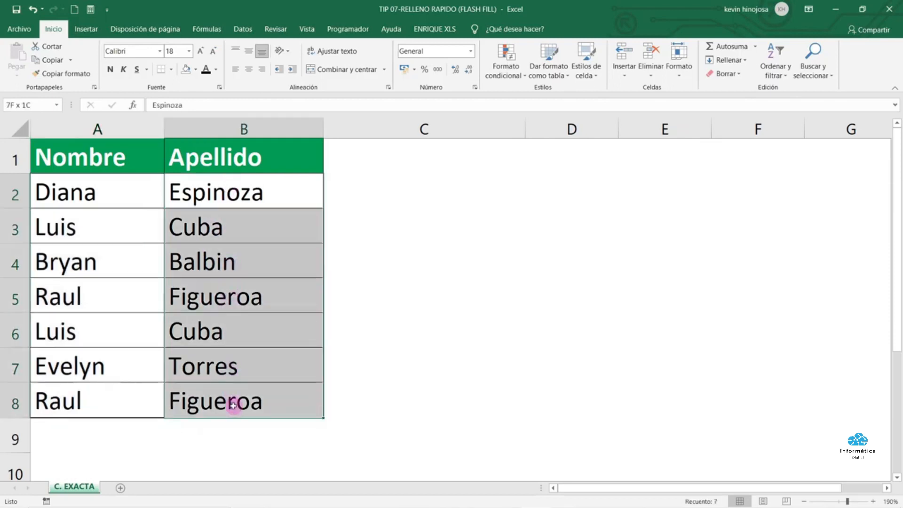
click(367, 190)
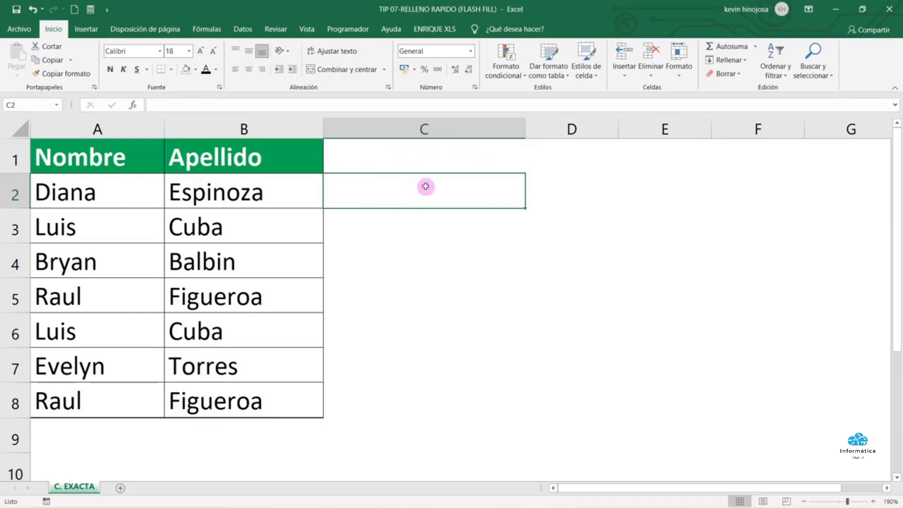
key(Caps_Lock)
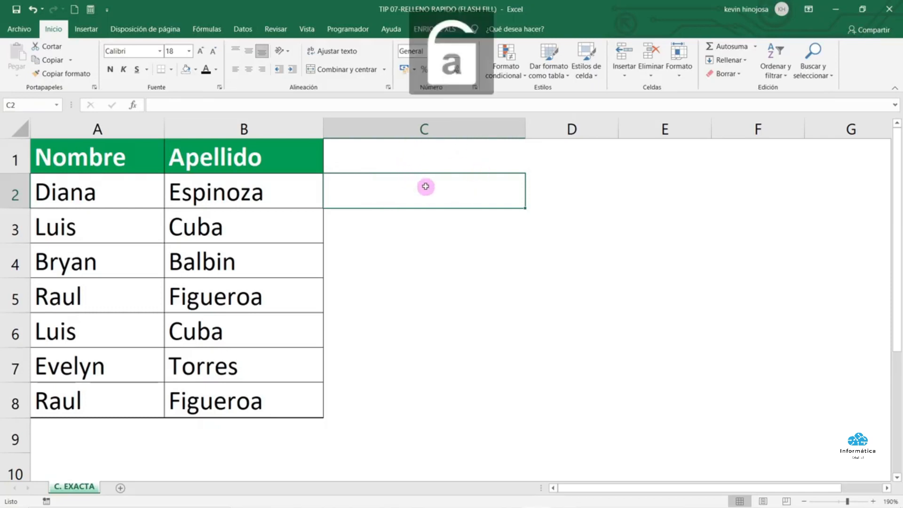
key(Caps_Lock)
key(Caps_Lock)
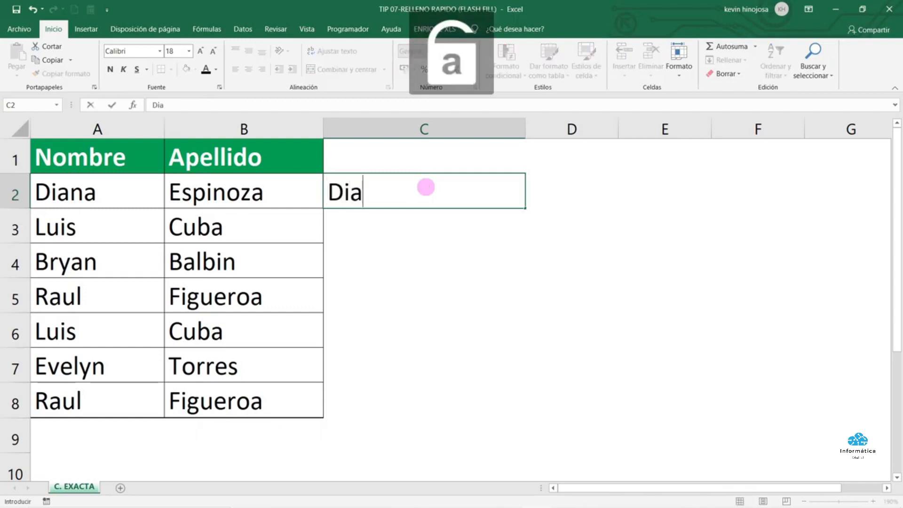
key(Caps_Lock)
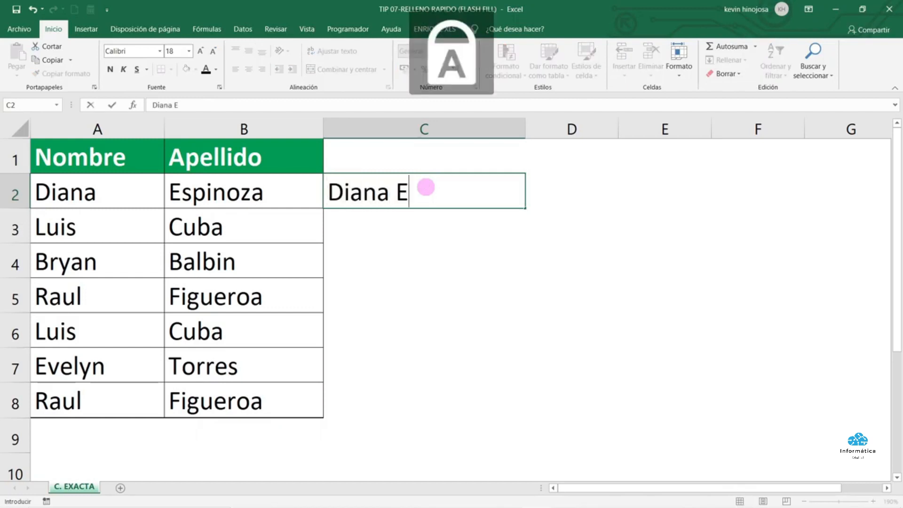
key(Caps_Lock)
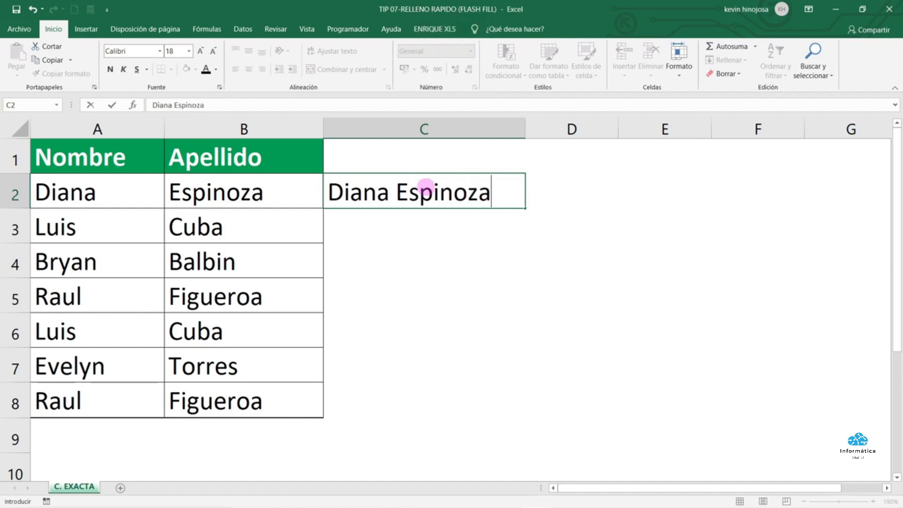
key(Return)
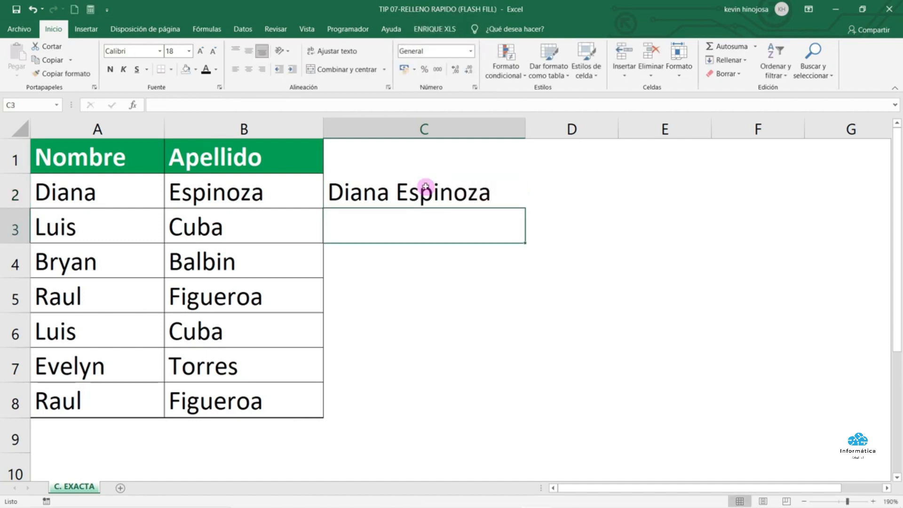
key(Caps_Lock)
text(L)
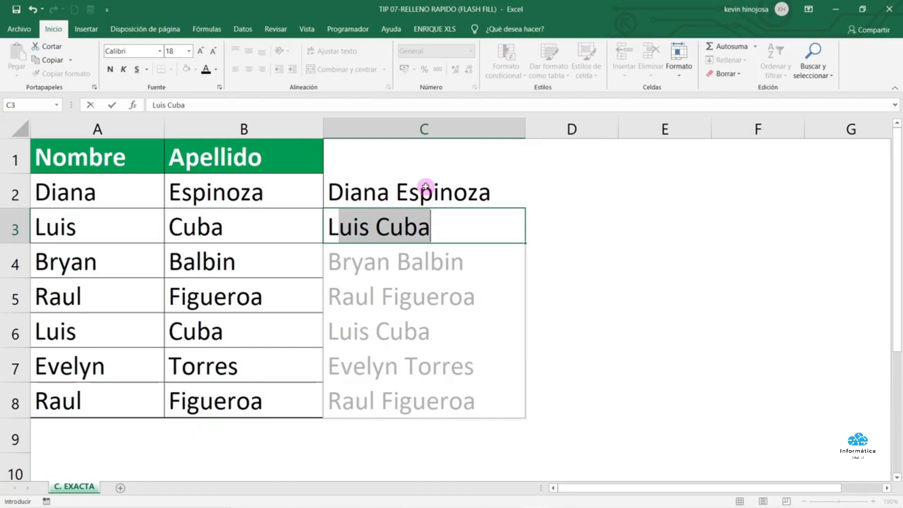
key(Return)
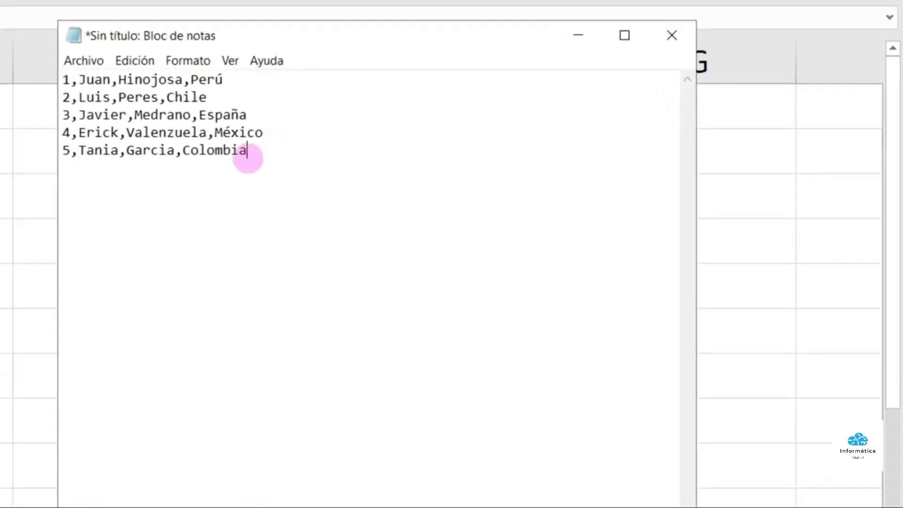
drag(519, 183, 411, 140)
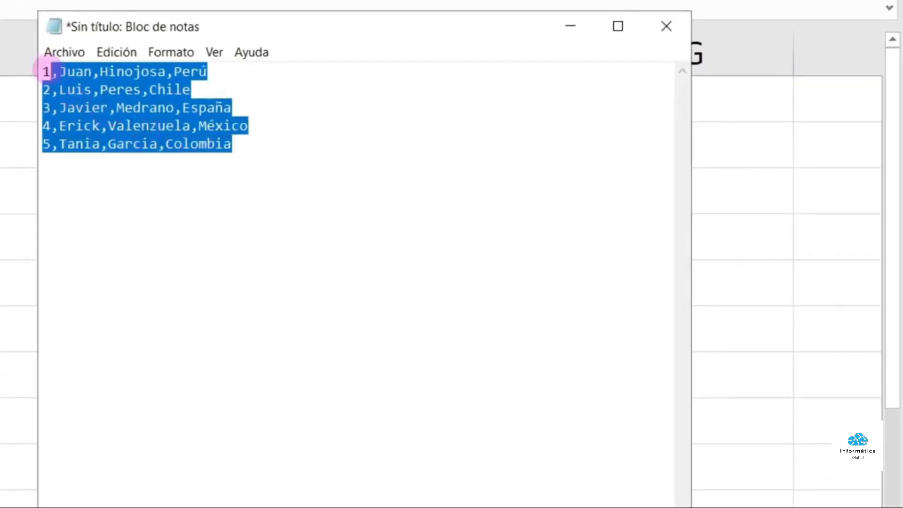
drag(45, 71, 38, 71)
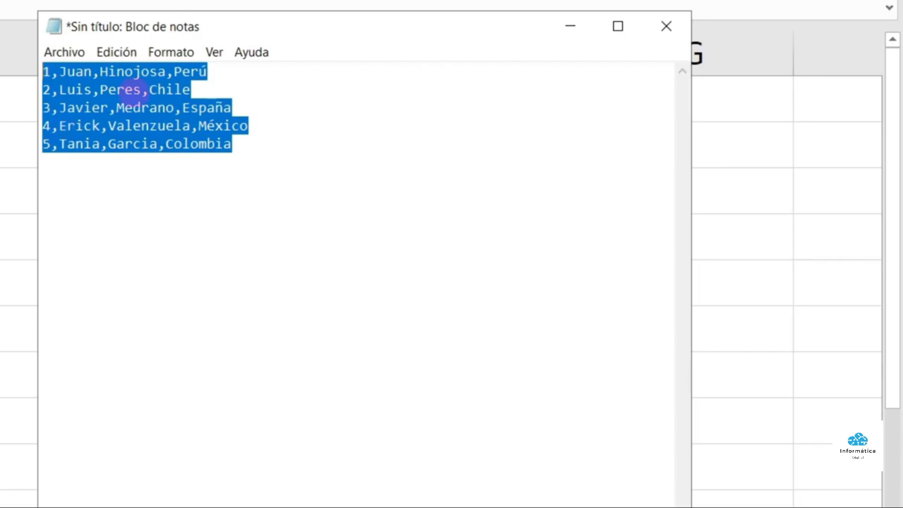
key(ctrl+c)
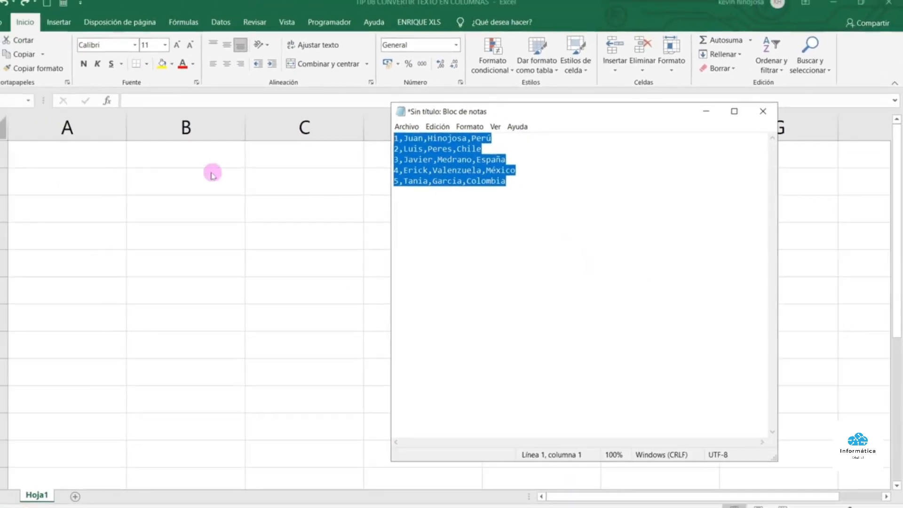
Paste the five records at A1 and check each line sits whole in one cell
click(99, 154)
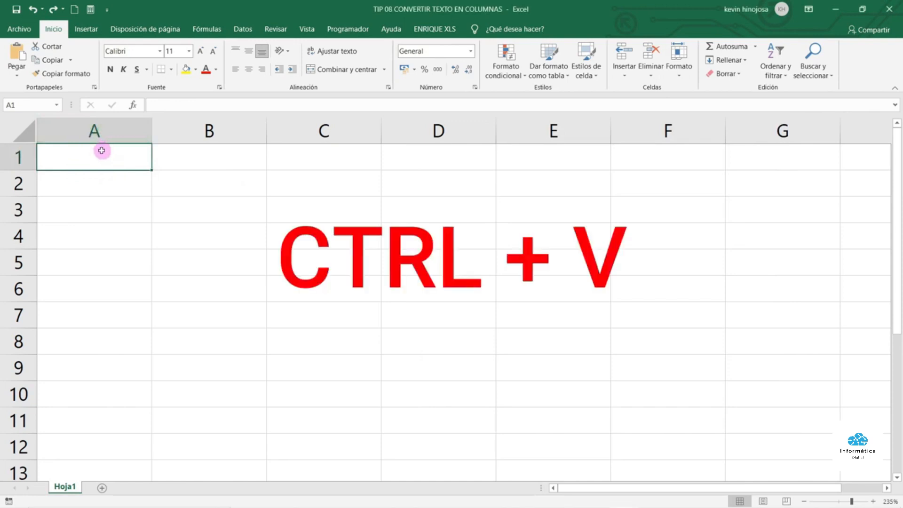
key(ctrl+v)
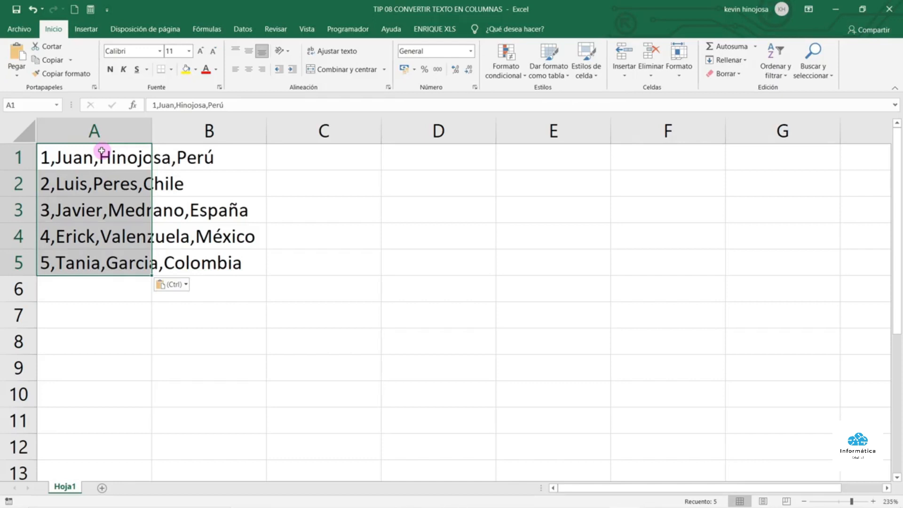
click(101, 151)
click(52, 183)
click(49, 210)
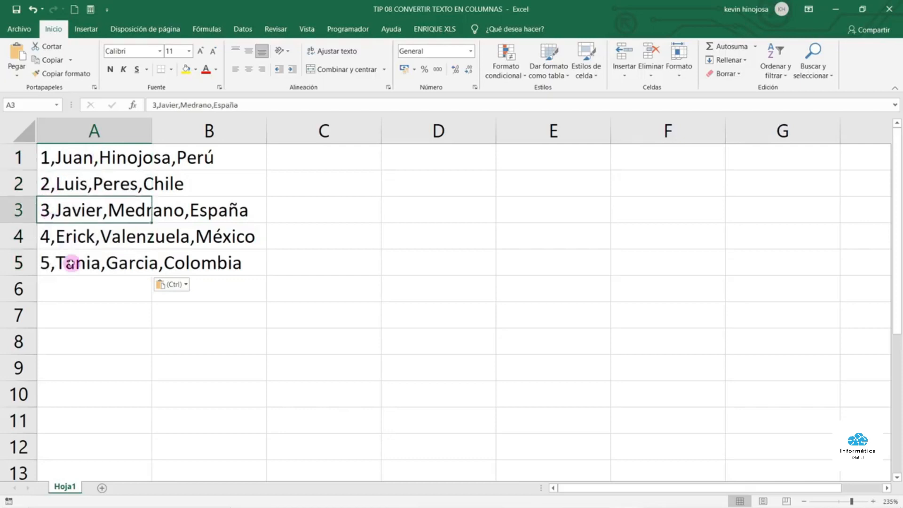
Confirm columns B, C and D are empty, then select the pasted lines A1:A5
click(97, 131)
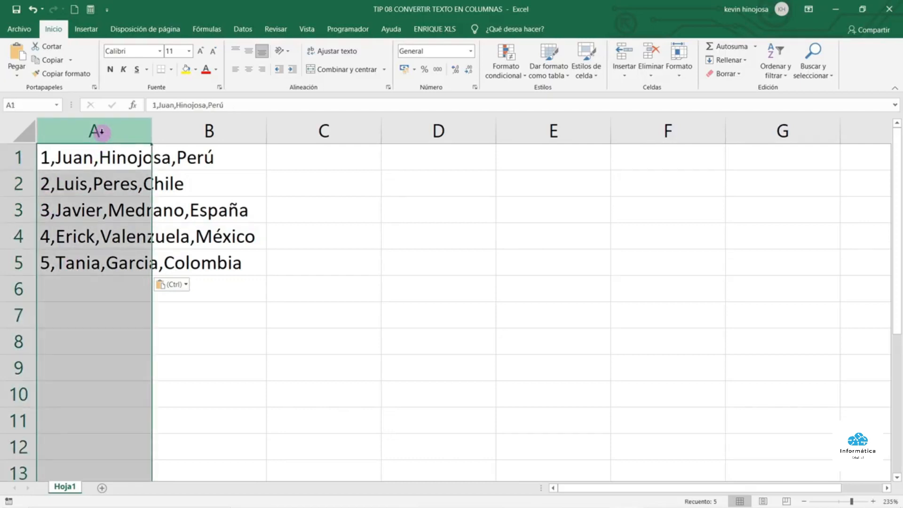
click(219, 131)
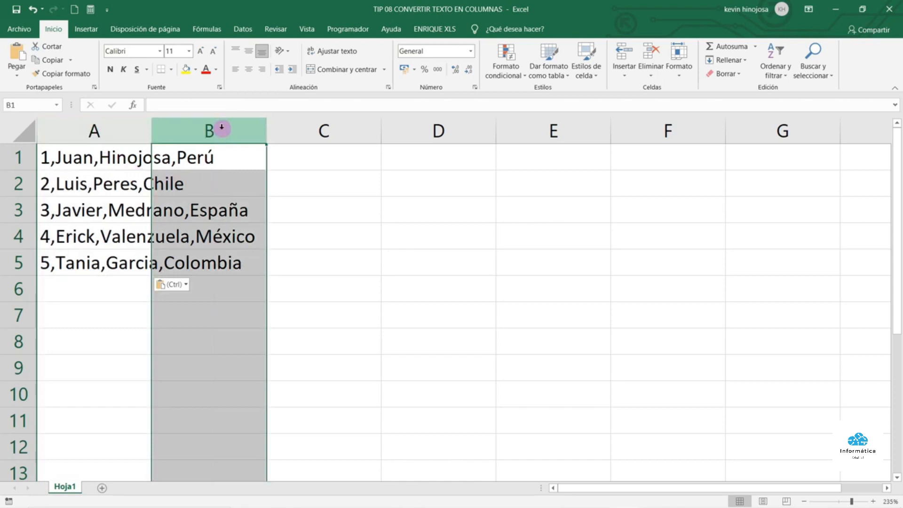
click(332, 127)
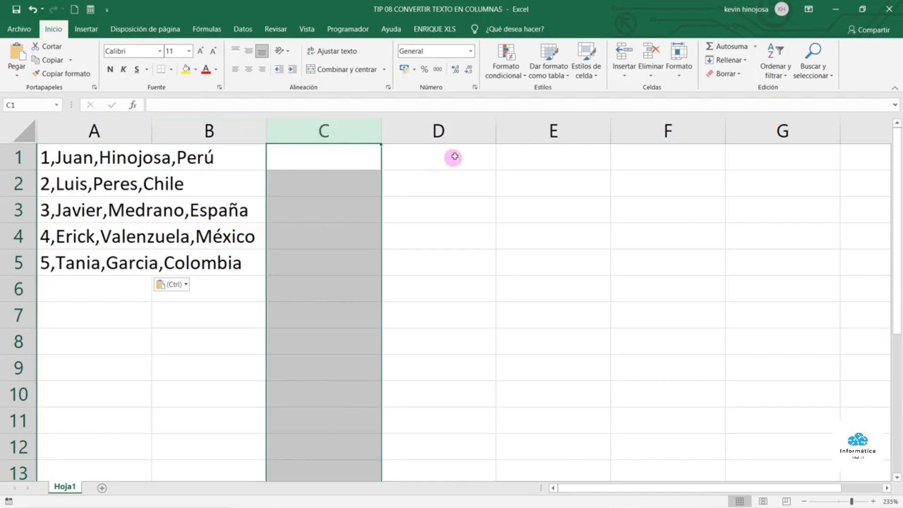
click(462, 128)
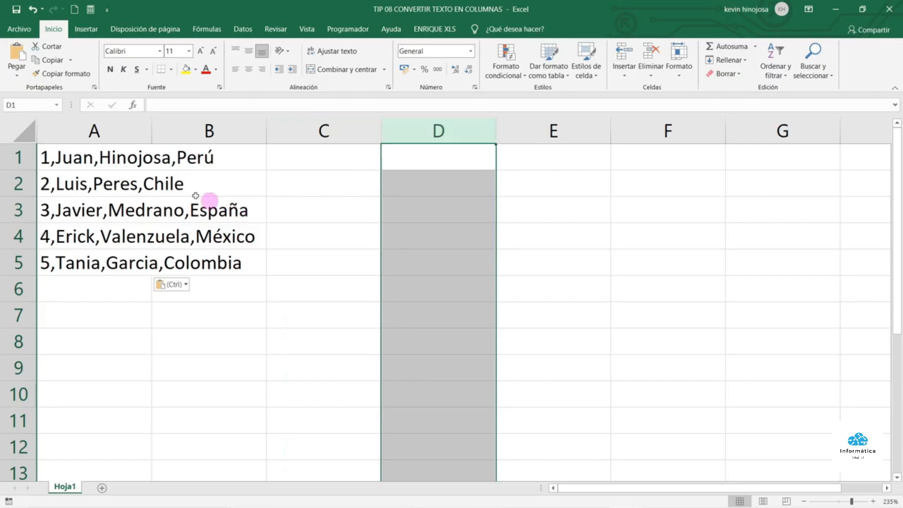
click(91, 157)
drag(91, 156, 90, 261)
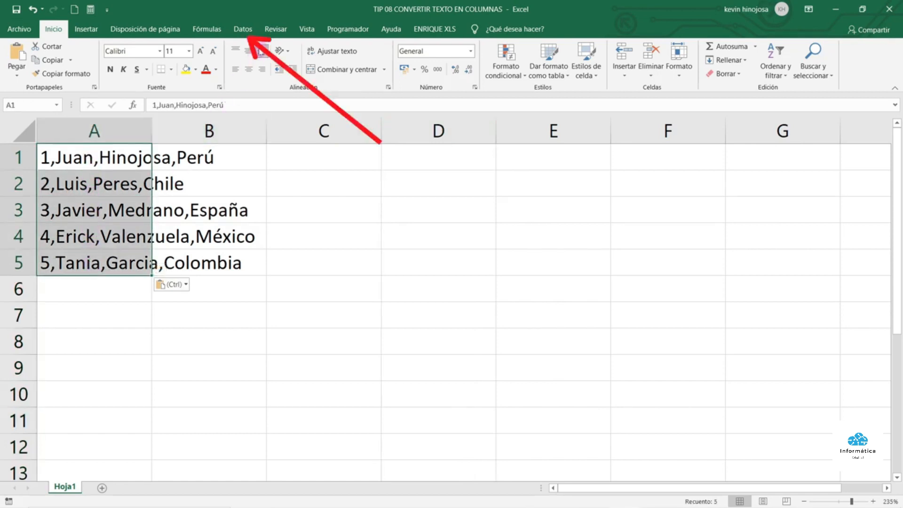
Launch Texto en columnas from the Datos ribbon for the selected A1:A5 lines
click(243, 30)
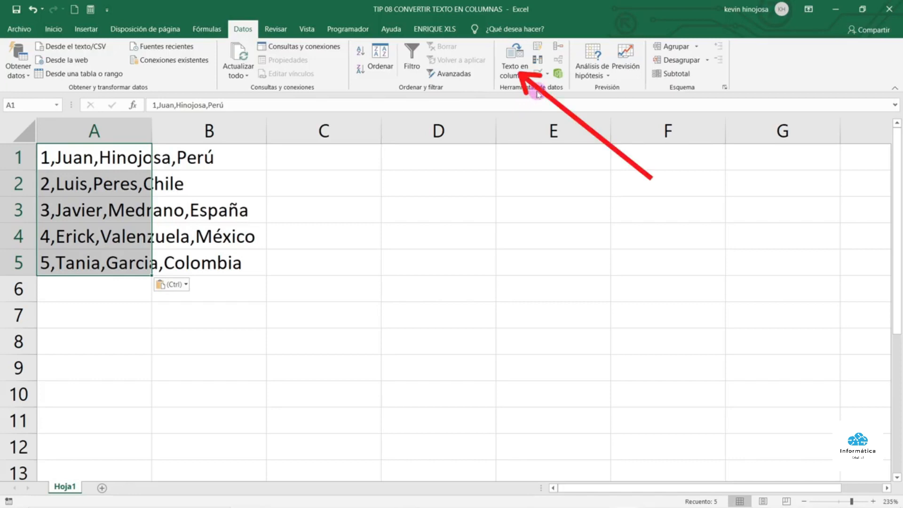
click(514, 61)
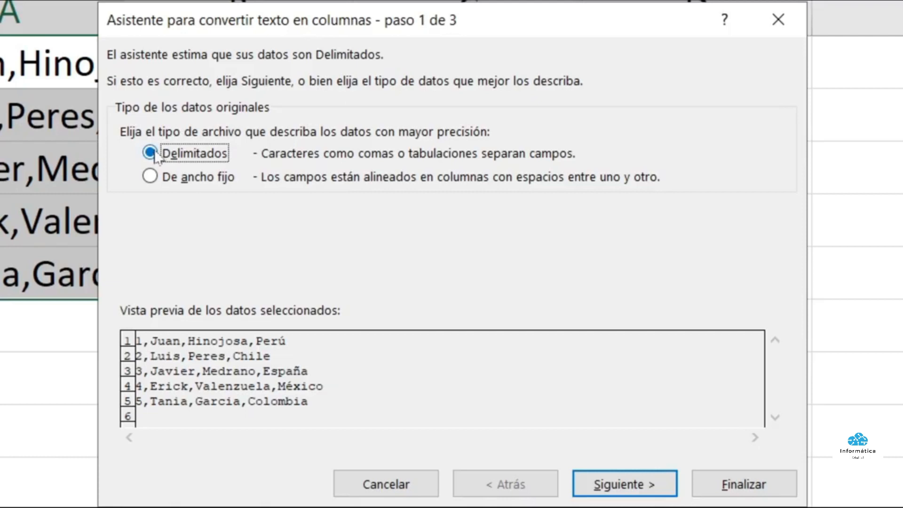
Split A1:A5 on commas only into four General columns with destination $A$1
click(611, 482)
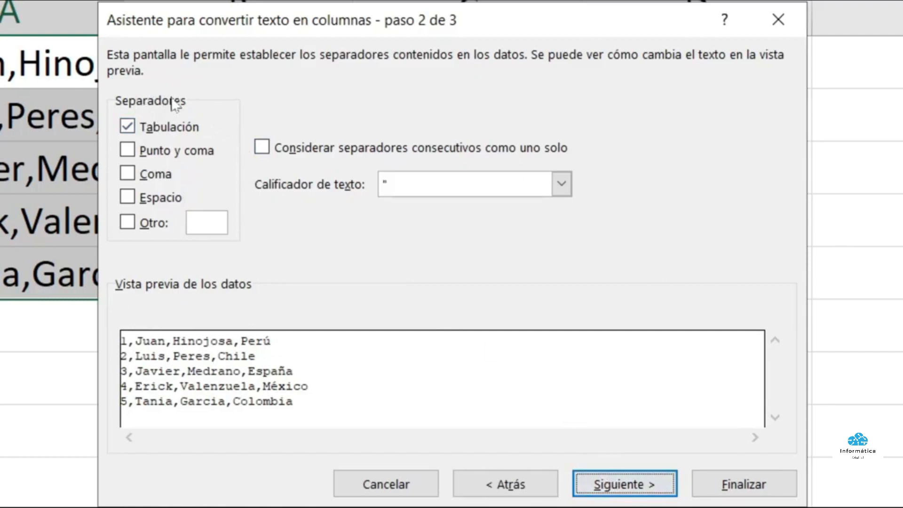
click(128, 175)
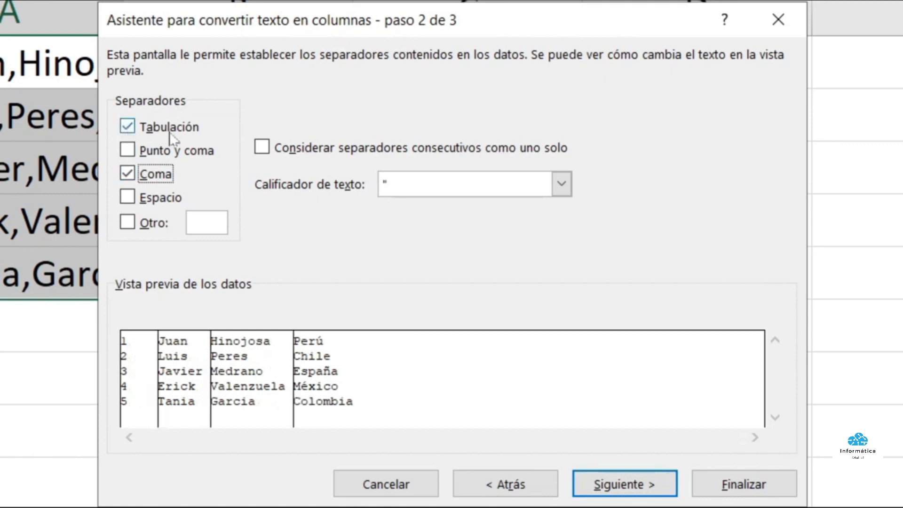
click(128, 131)
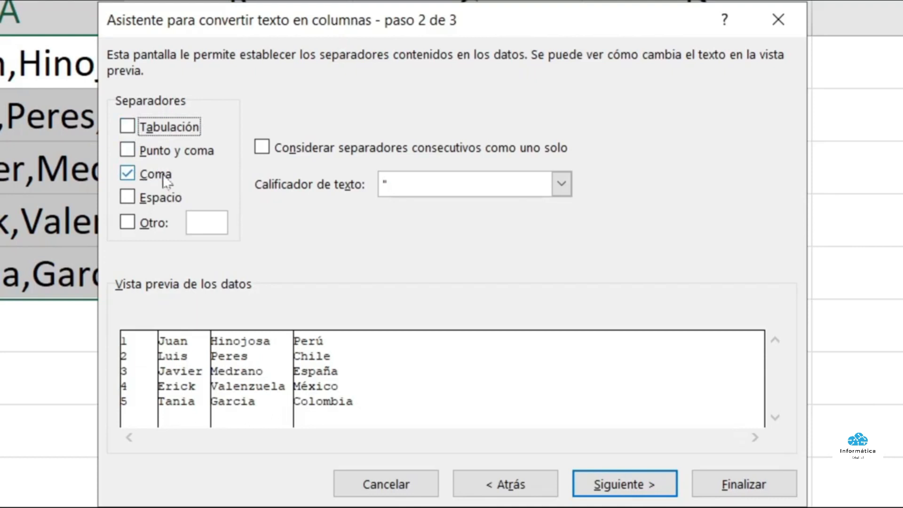
click(613, 480)
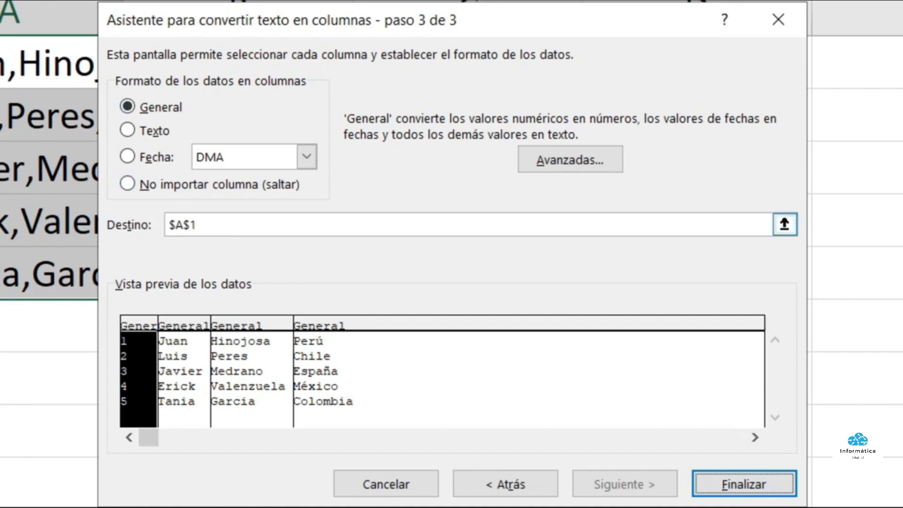
drag(246, 228, 165, 232)
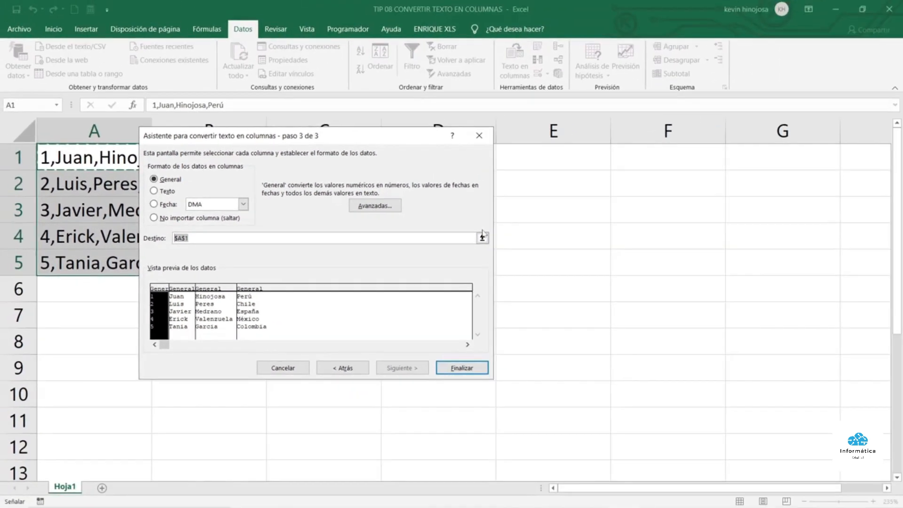
click(454, 368)
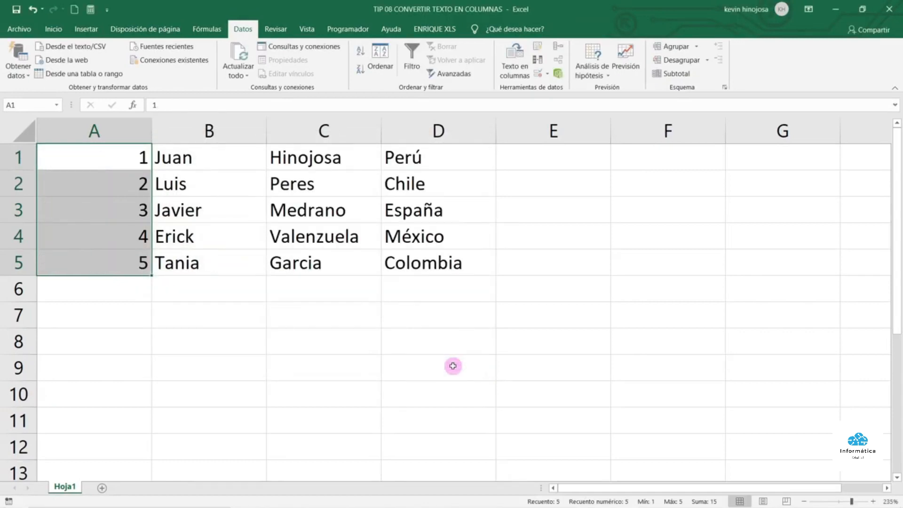
Select columns A, B, C and D in turn: numbers, first names, surnames, countries
click(117, 128)
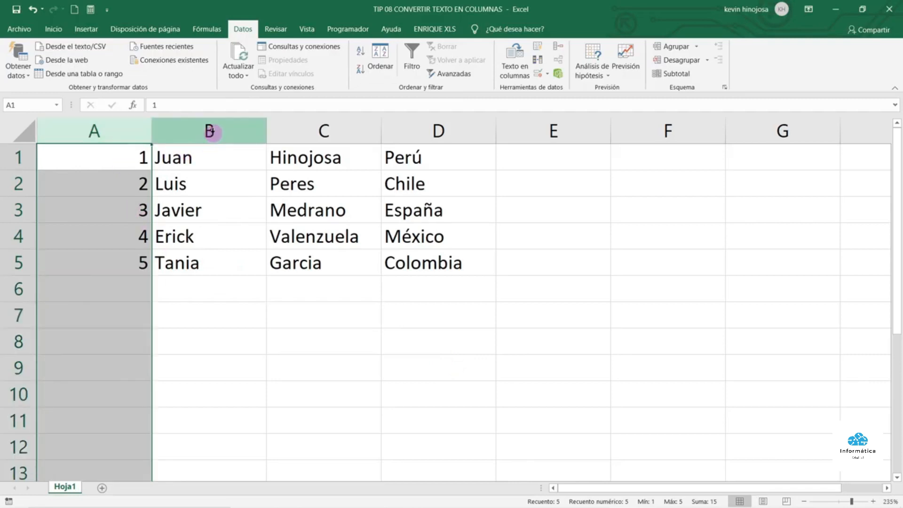
click(210, 133)
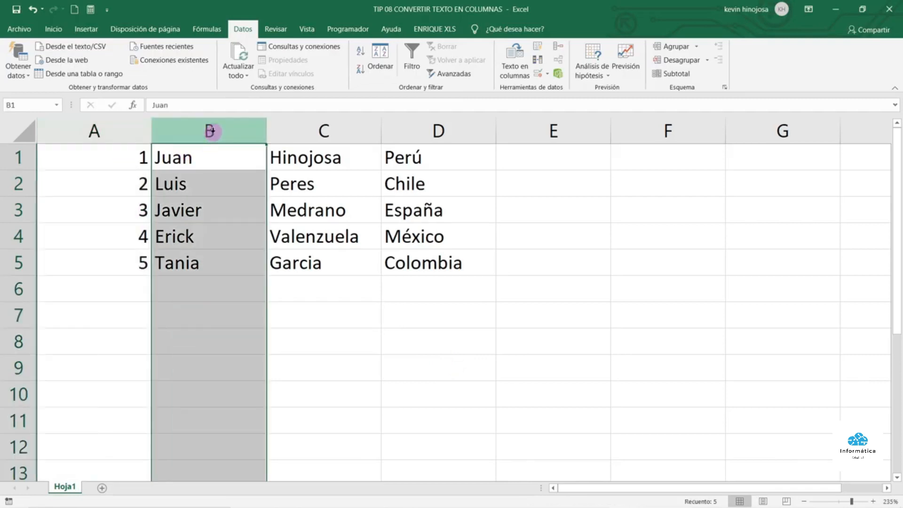
click(320, 132)
click(436, 136)
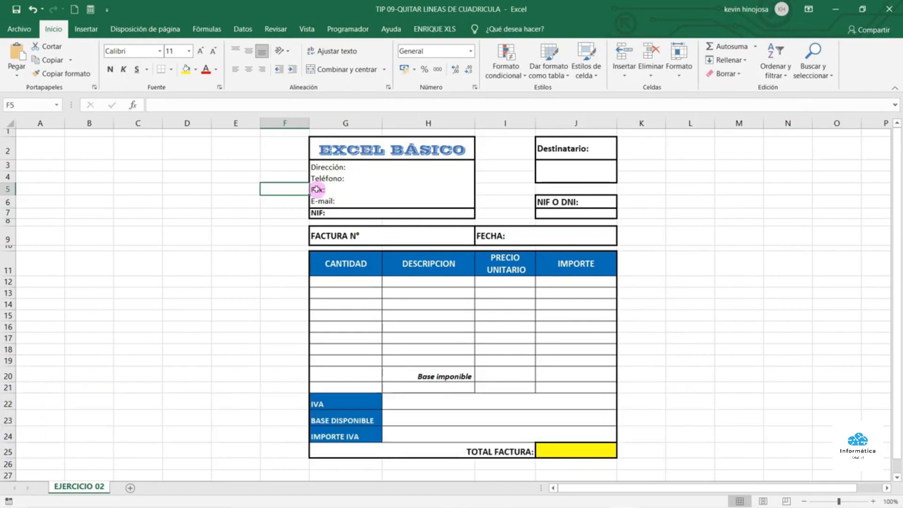
Highlight the invoice G2:J23, clear the selection, and bring up the Vista display options
drag(367, 149, 575, 447)
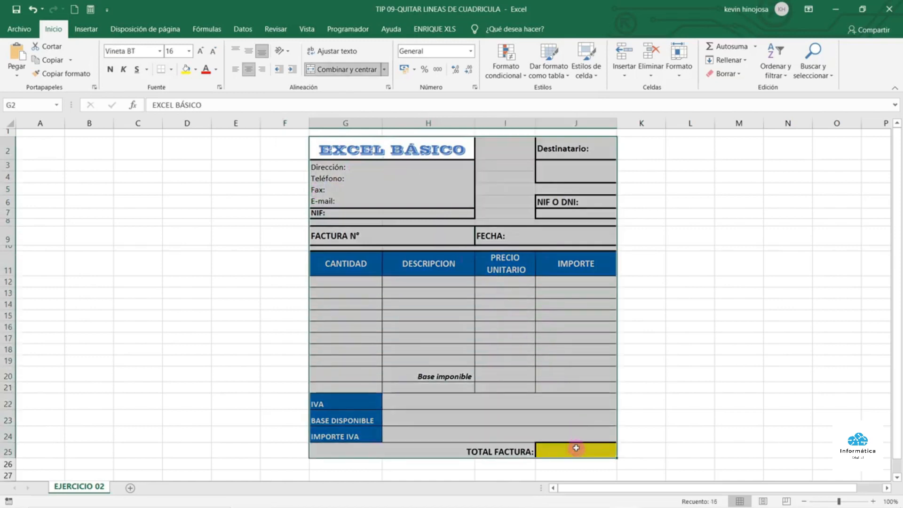
click(285, 223)
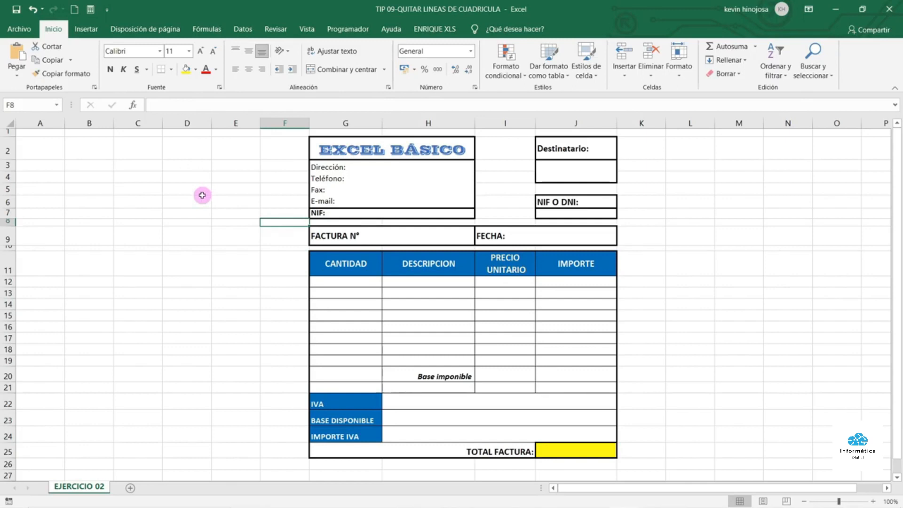
click(313, 32)
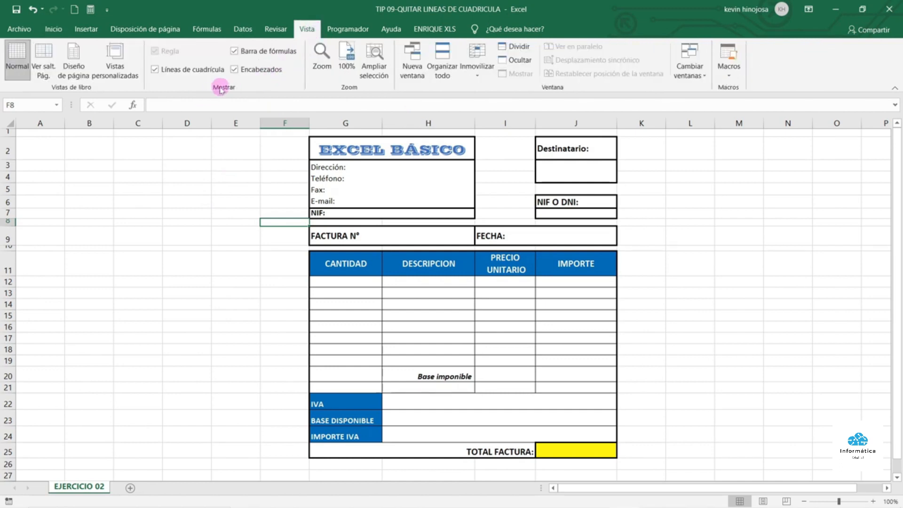
Turn off Líneas de cuadrícula so the invoice shows only its own borders
click(155, 71)
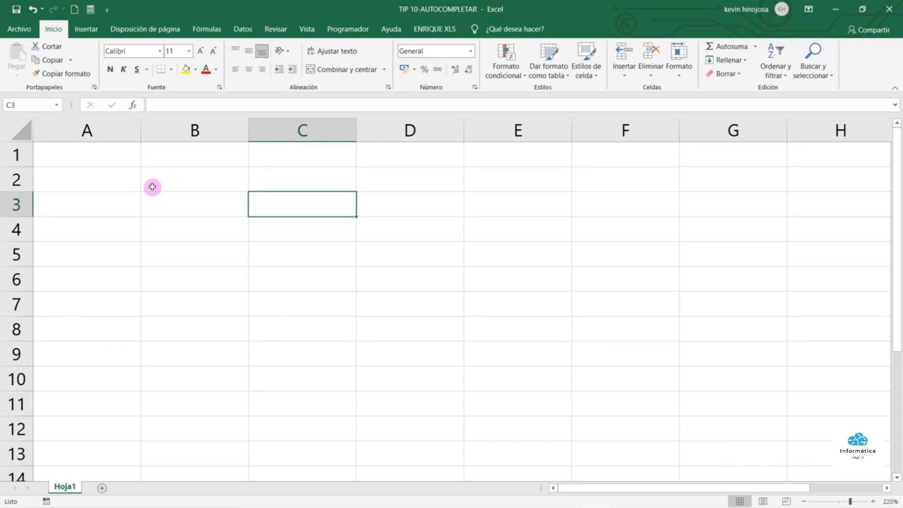
Enter 1 and 2 in A2:A3 and drag the fill handle to extend the series to A13
click(101, 180)
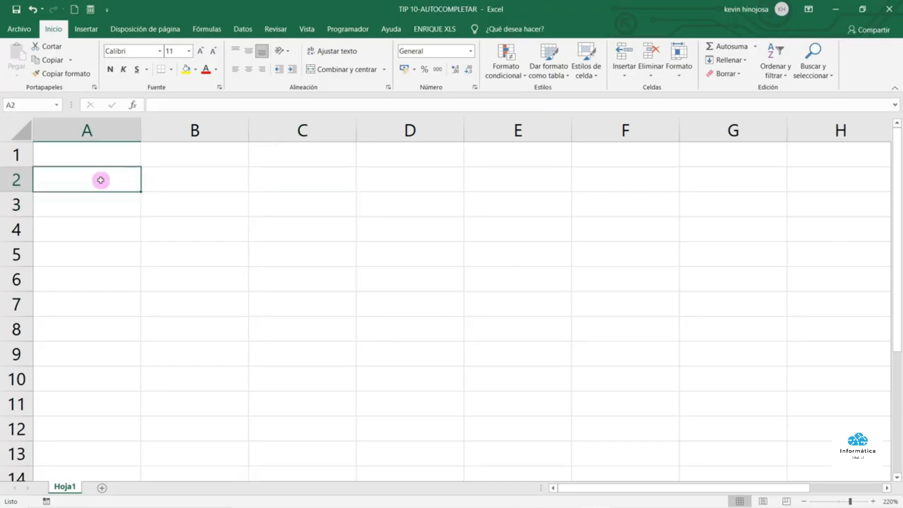
text(1)
key(Return)
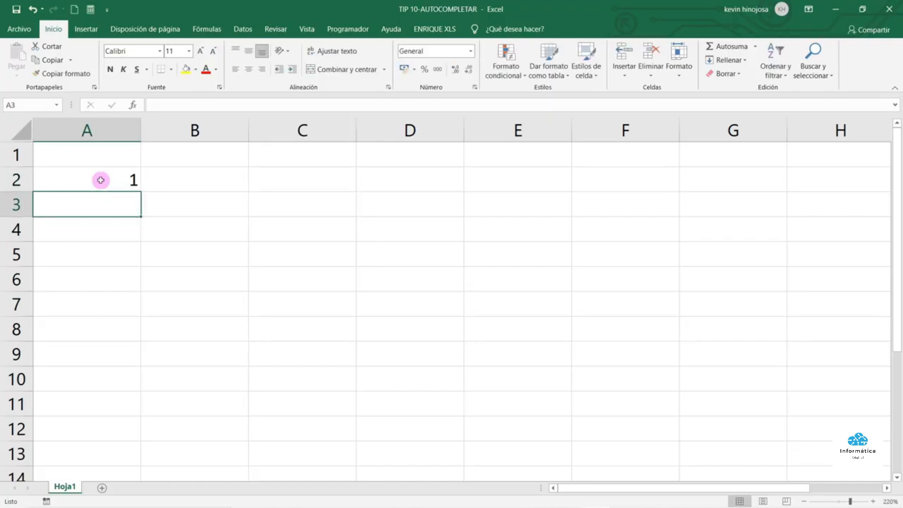
text(2)
key(Return)
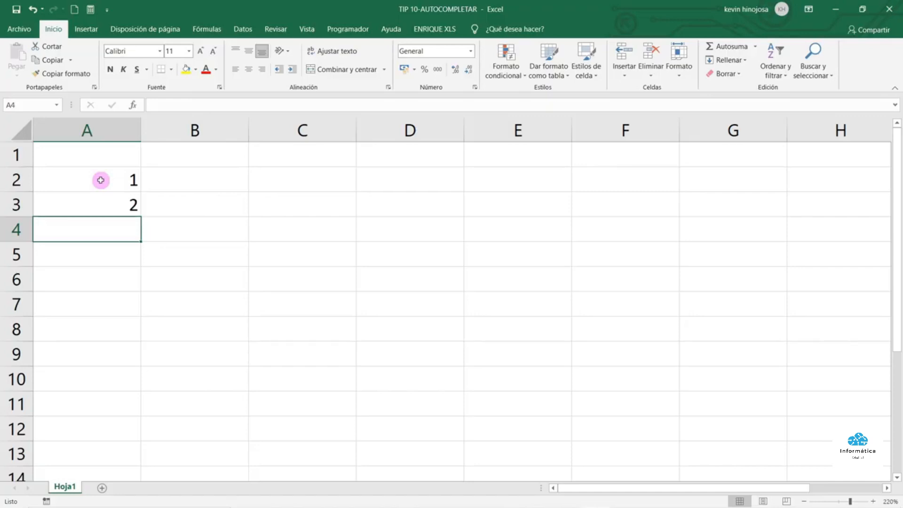
drag(101, 181, 106, 207)
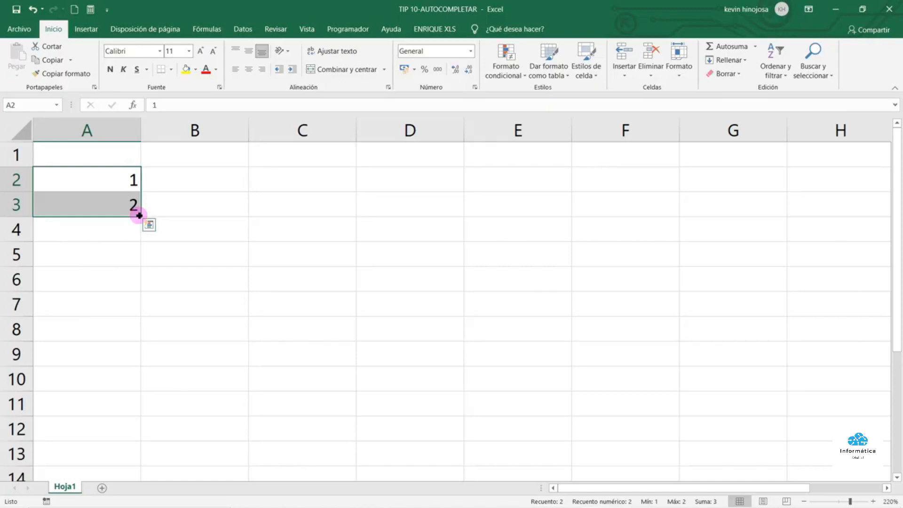
drag(139, 216, 126, 454)
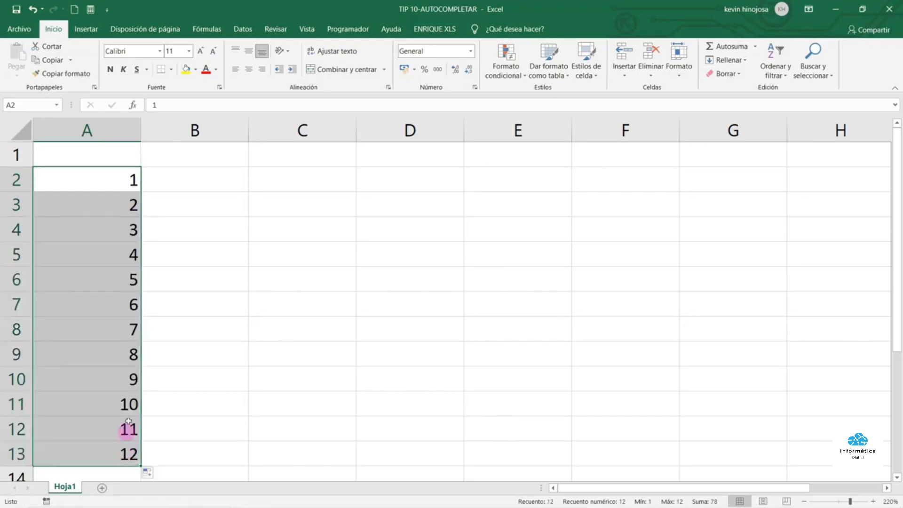
Check the filled numbers in column A one cell at a time
click(126, 204)
click(115, 229)
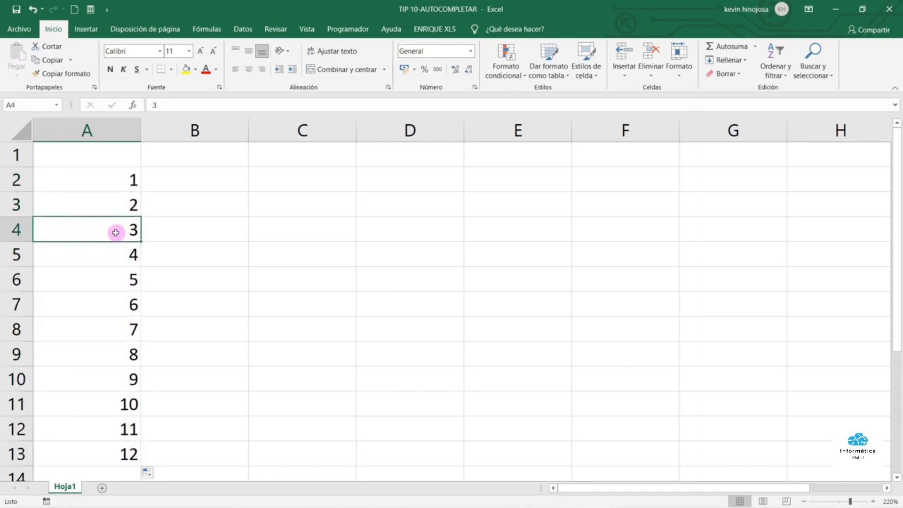
click(115, 252)
click(115, 284)
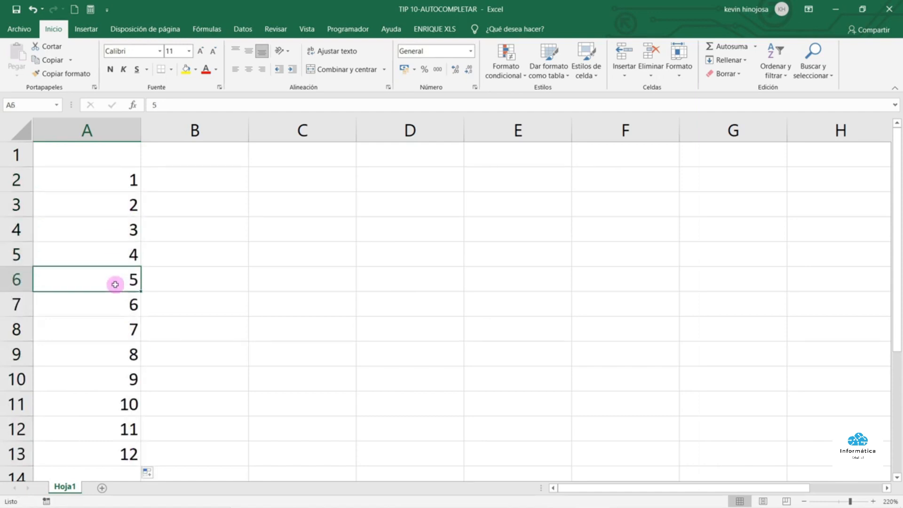
click(113, 311)
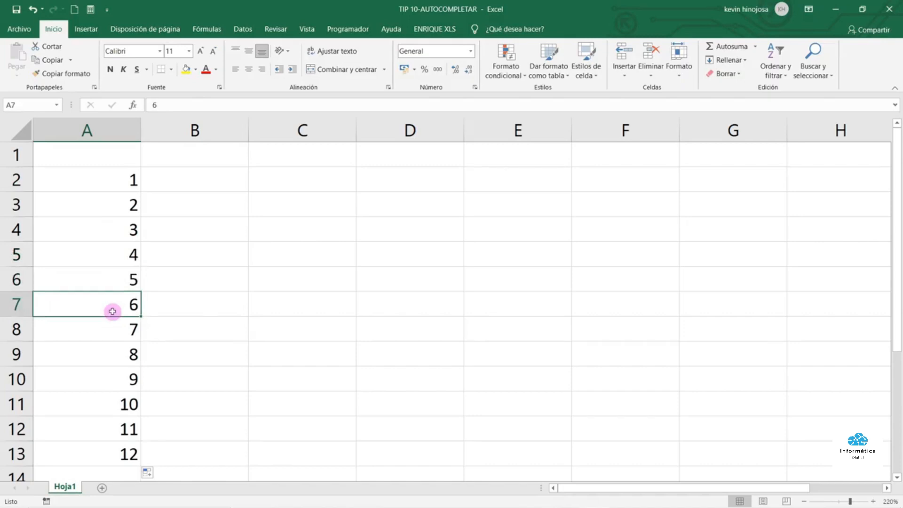
Enter ENERO and FEBRERO in B2:B3 and autofill the months down to DICIEMBRE in B13
click(219, 178)
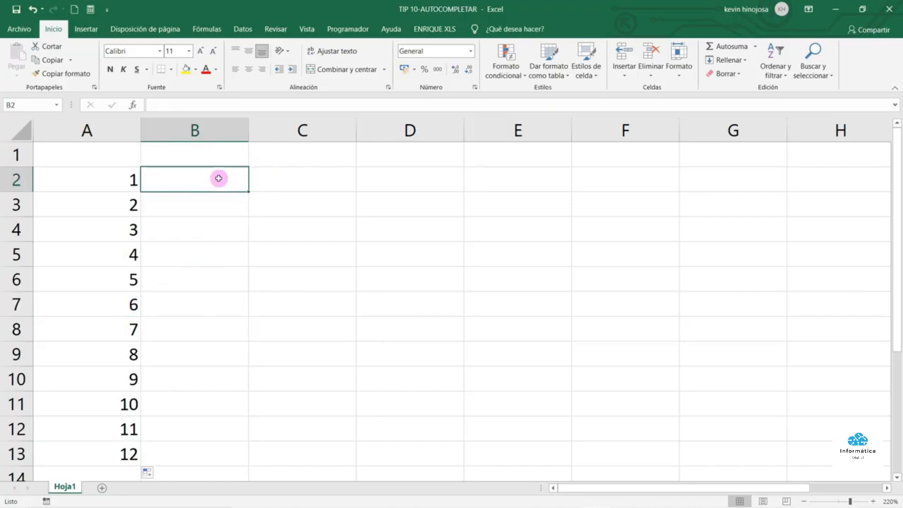
text(ENERO)
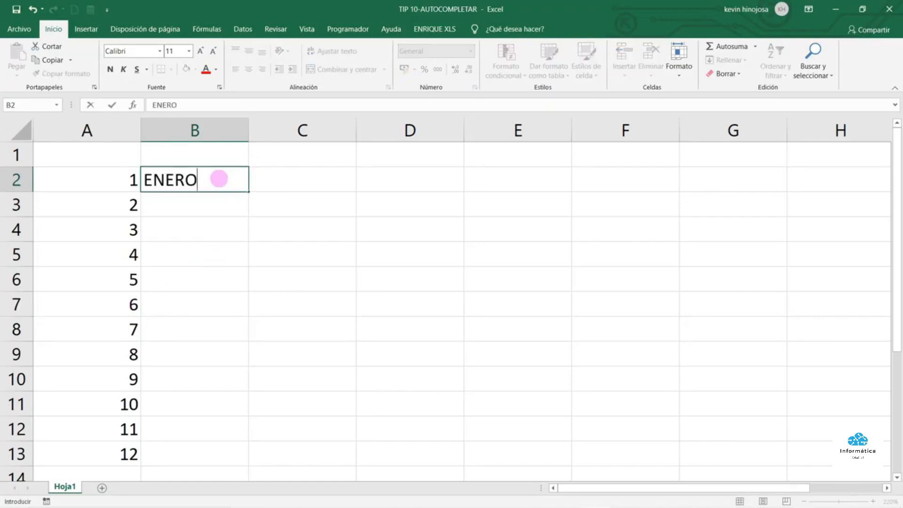
key(Return)
text(FEBRERO)
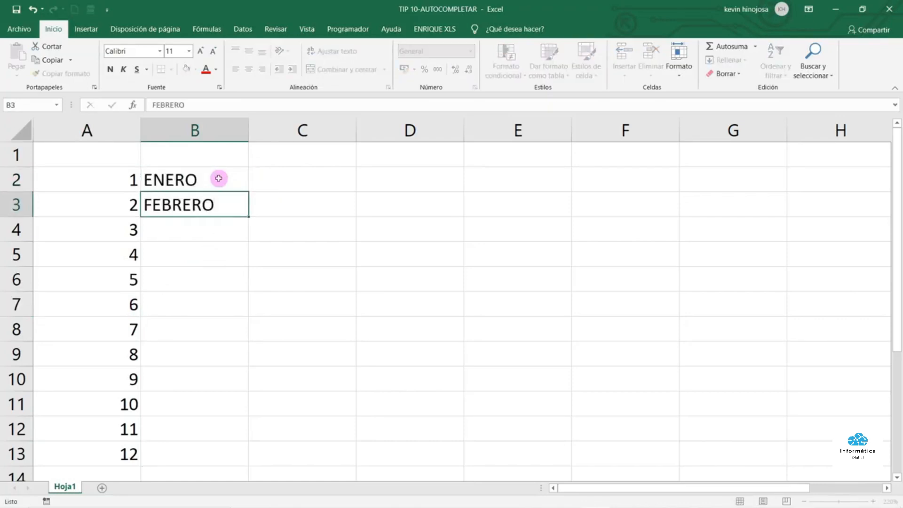
key(Return)
drag(219, 179, 260, 456)
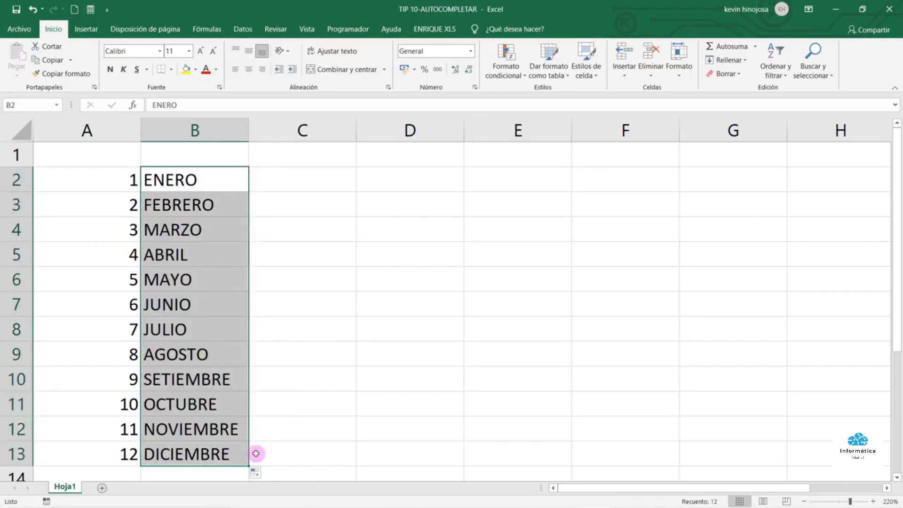
click(312, 178)
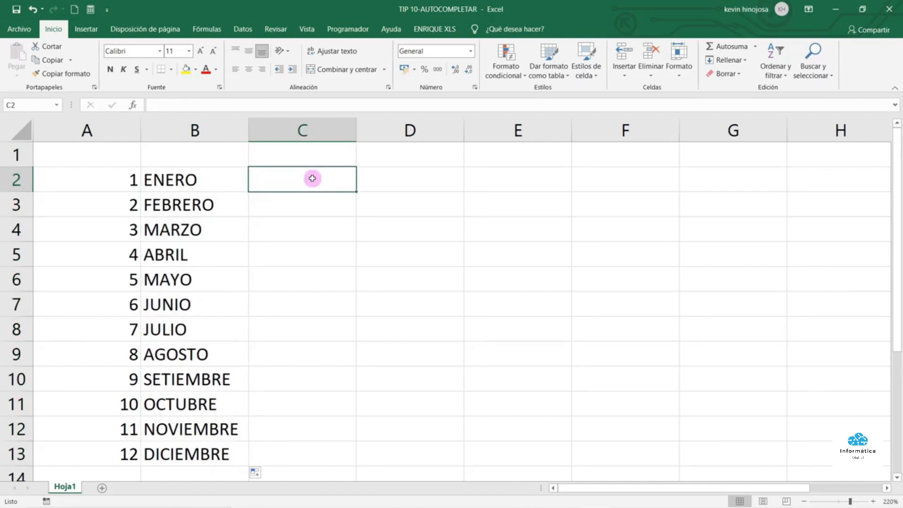
Enter LUNES and MARTES in C2:D2 and autofill the weekdays across to VIERNES in G2
text(LUNES)
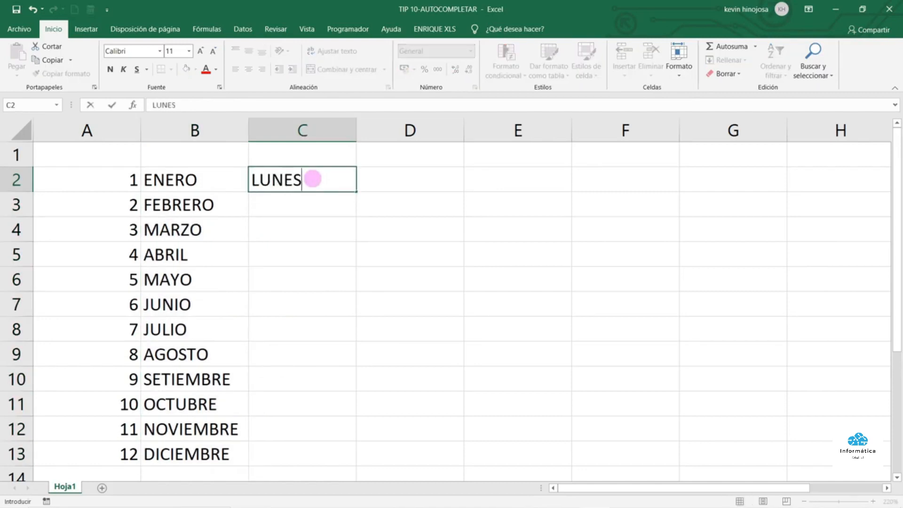
key(Tab)
text(MAR)
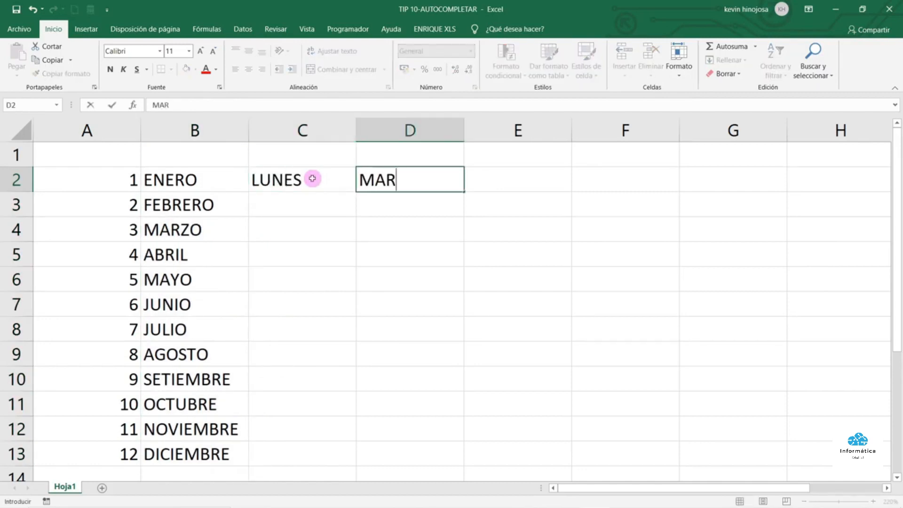
text(TES)
click(395, 207)
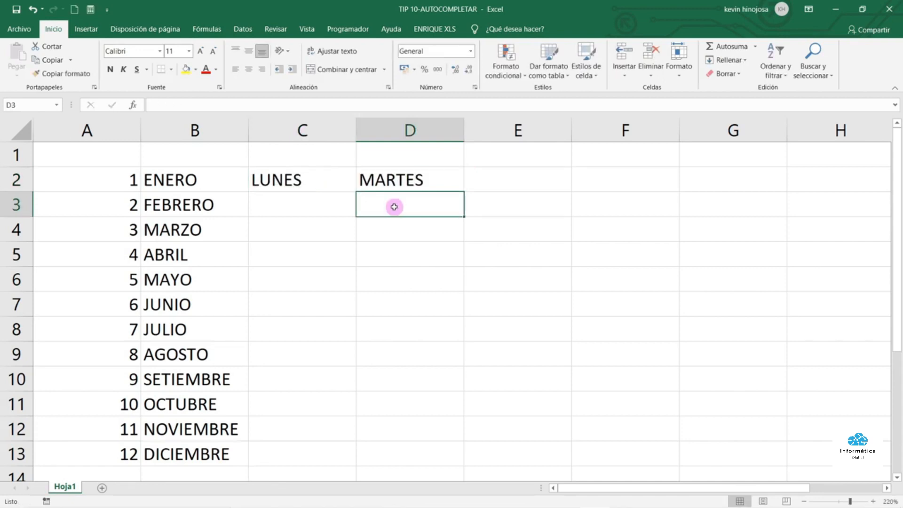
drag(322, 179, 737, 196)
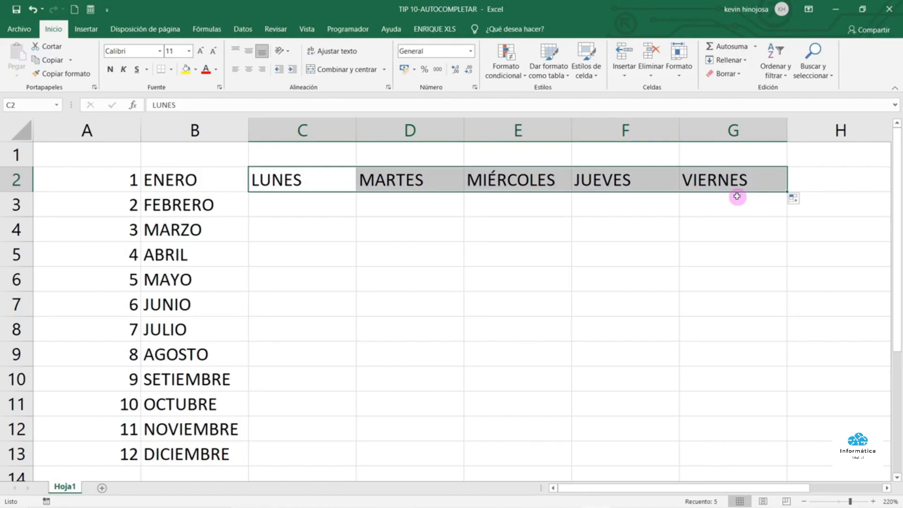
click(382, 217)
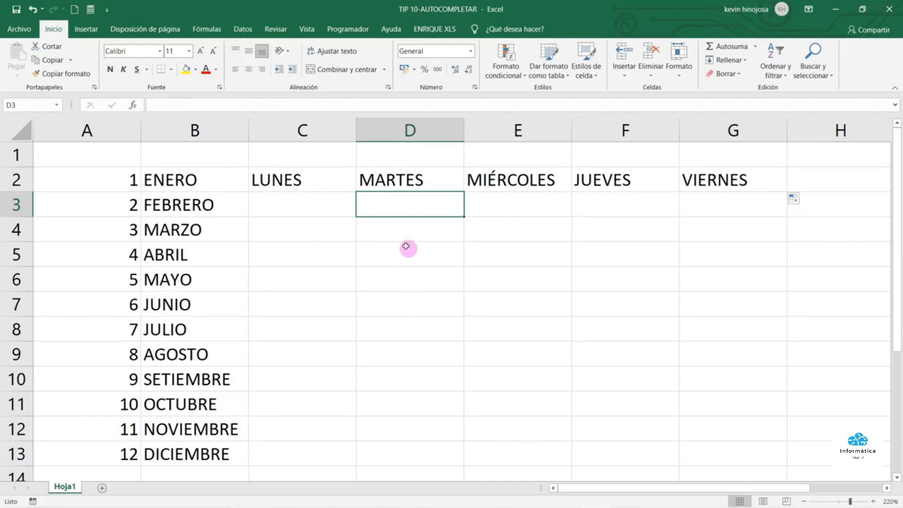
click(296, 213)
click(298, 244)
click(447, 270)
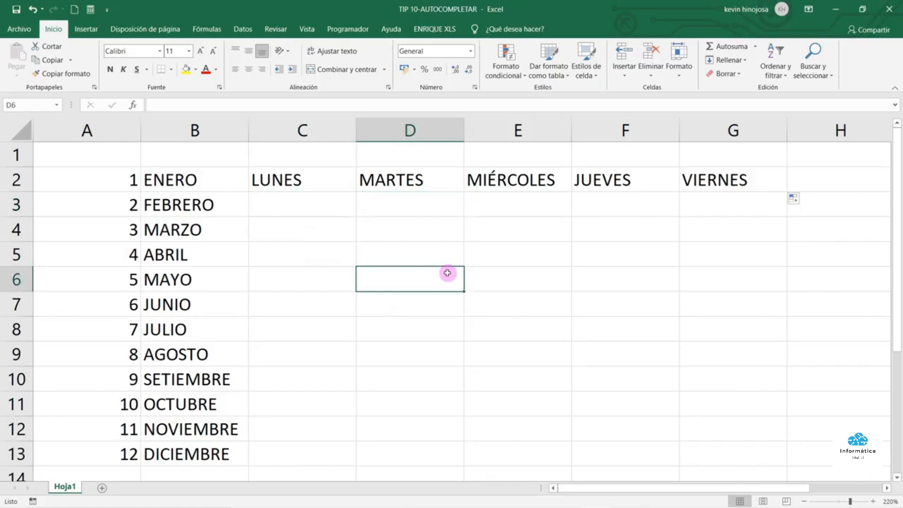
In Opciones de Excel > Avanzadas, launch Modificar listas personalizadas under General
click(26, 26)
click(40, 408)
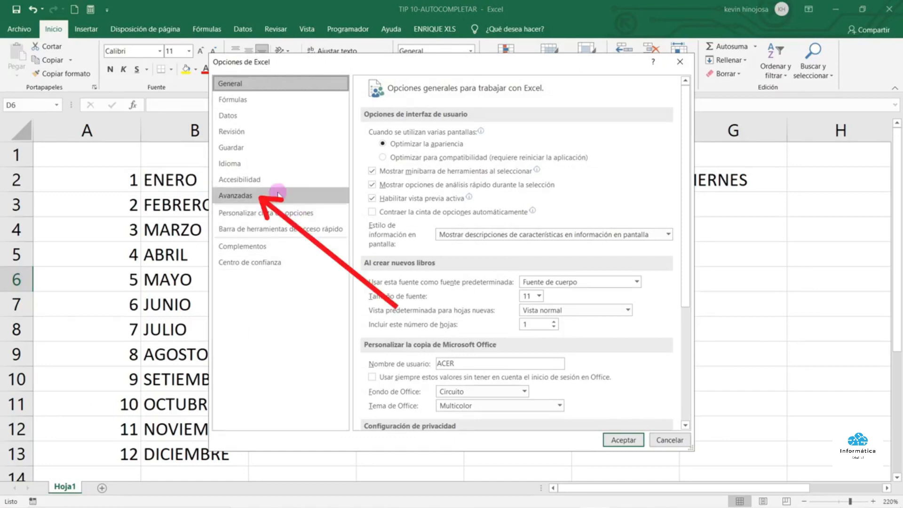
click(278, 195)
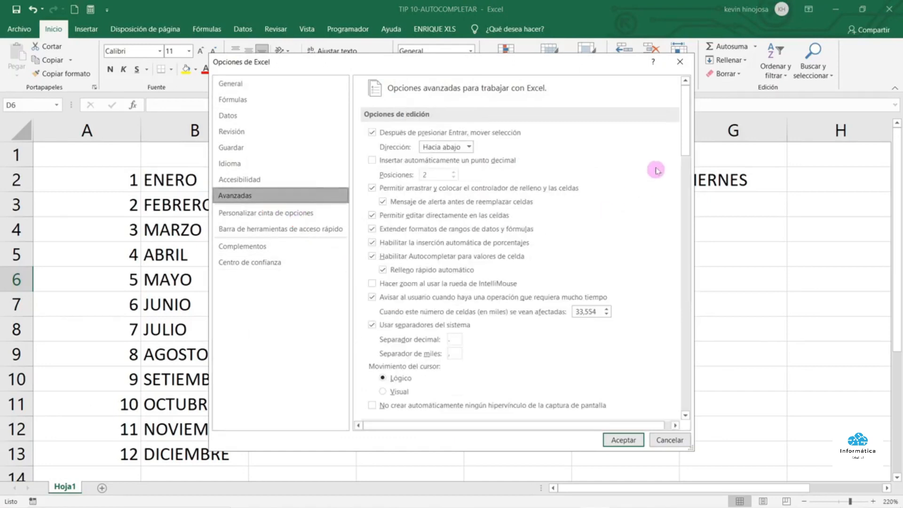
drag(687, 113, 692, 393)
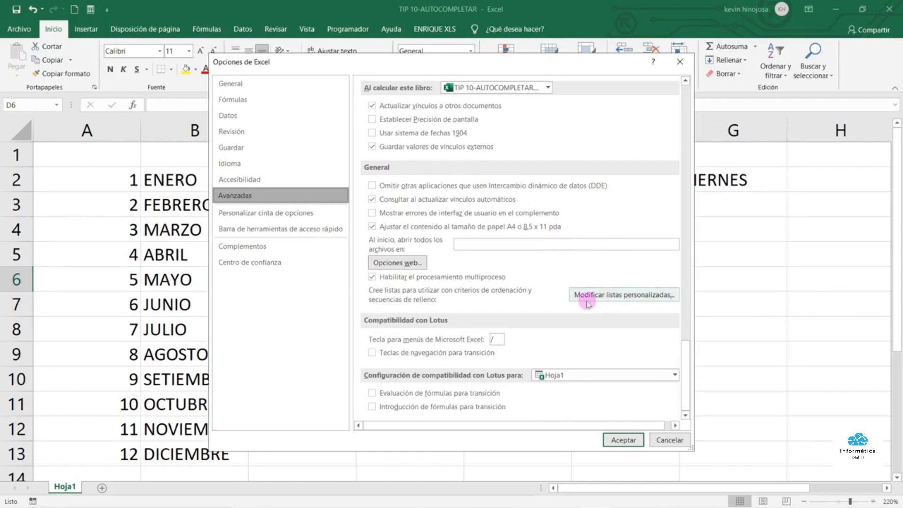
click(602, 298)
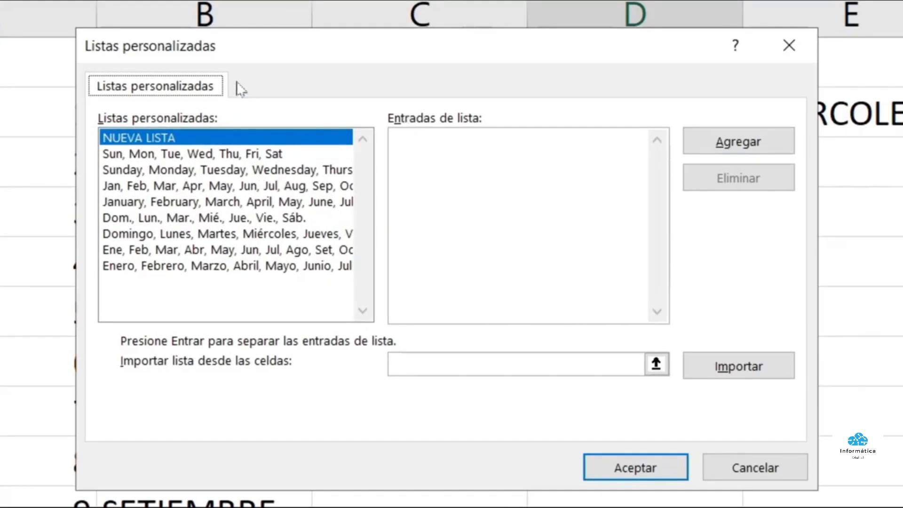
Enter ESTE, OESTE, NORTE and SUR on separate lines in Entradas de lista
click(149, 140)
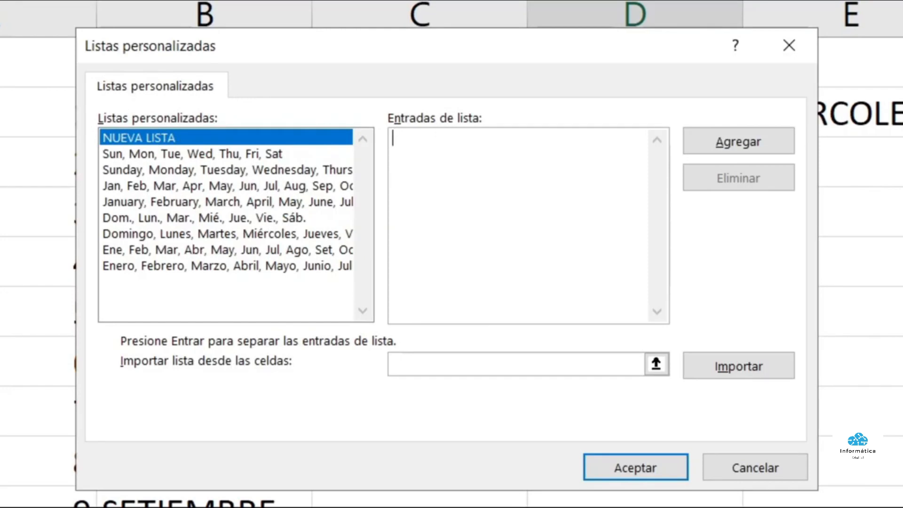
text(ESTE)
key(Return)
text(OESTE)
key(Return)
text(NORTE)
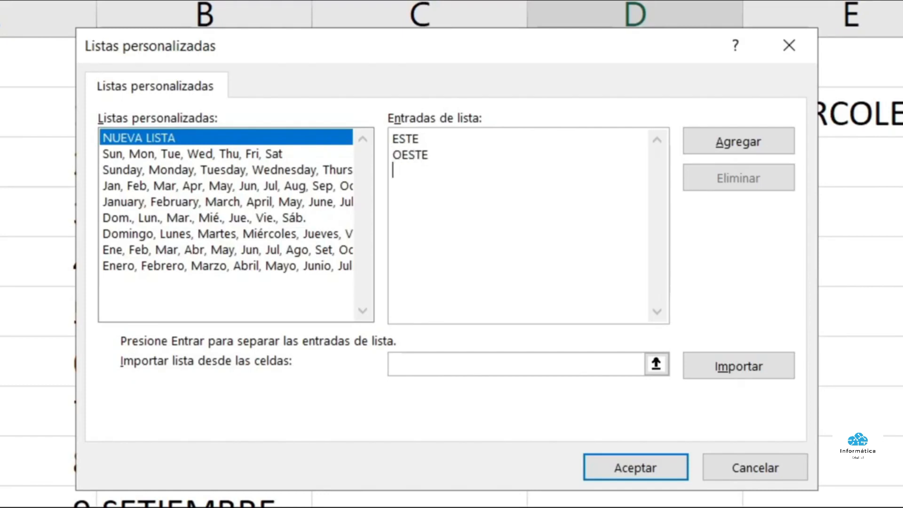
key(Return)
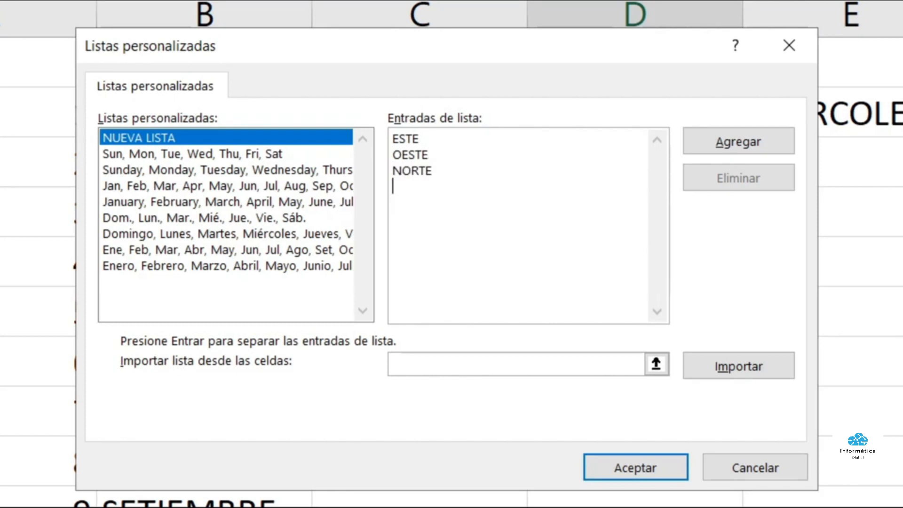
text(SUR)
key(Return)
Add the entries as a new custom list and confirm both dialogs with Aceptar
click(753, 144)
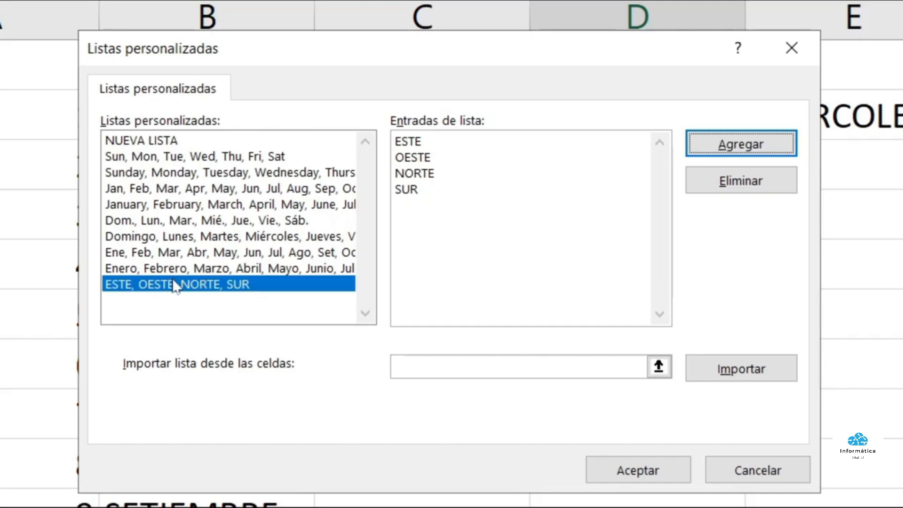
click(652, 479)
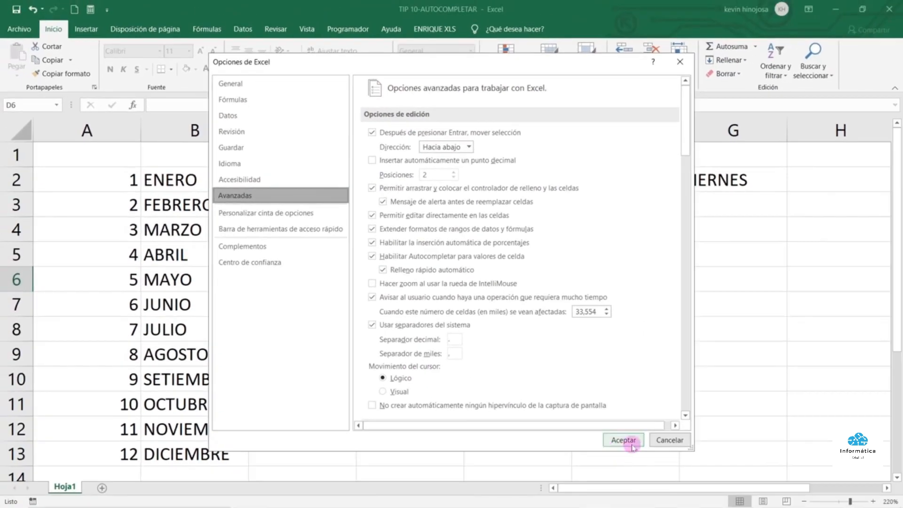
click(632, 446)
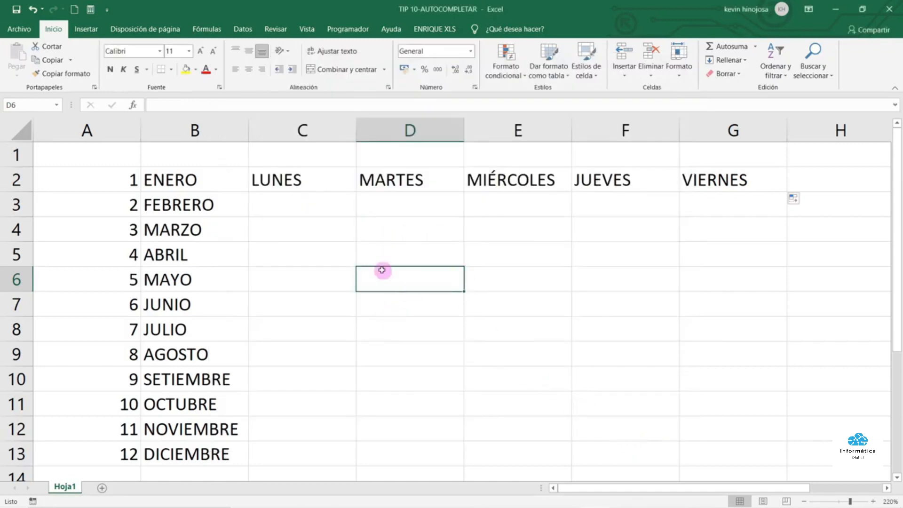
Enter ESTE and OESTE in C4:C5 and extend the custom series down to C12
click(297, 224)
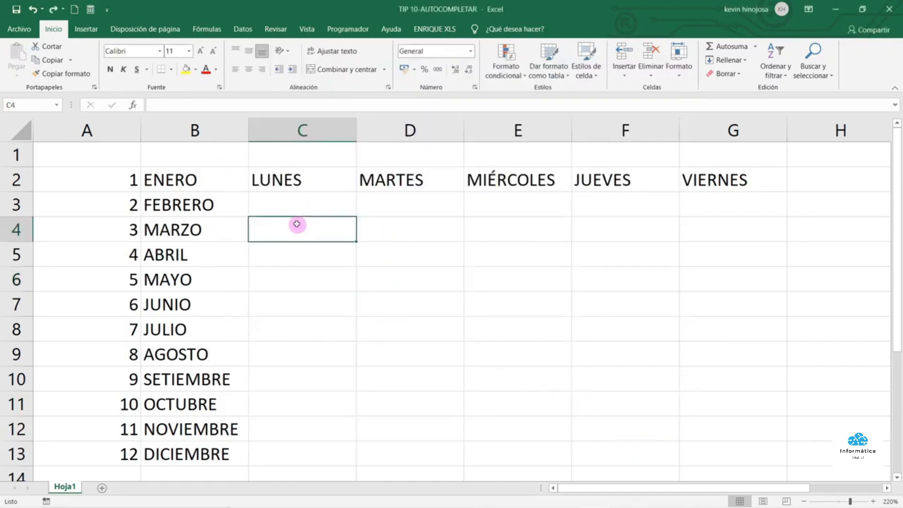
text(ESTE)
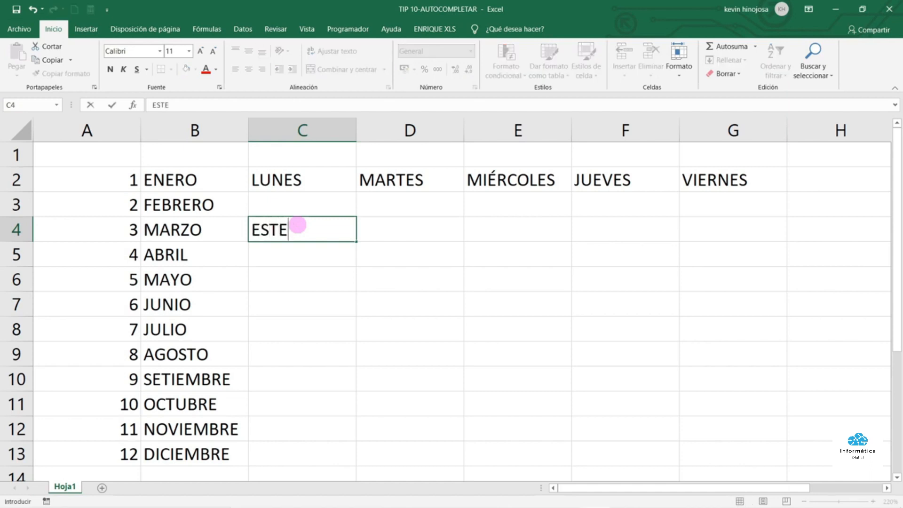
key(Return)
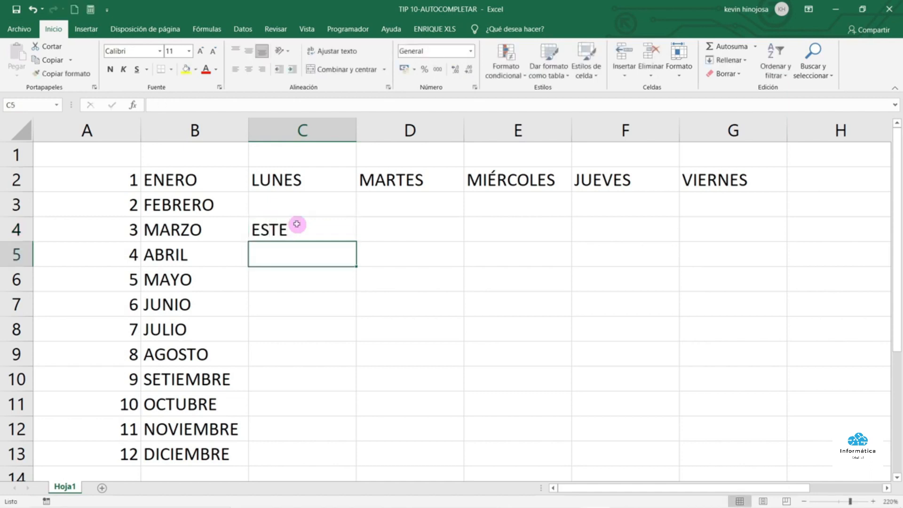
text(OESTE)
key(Return)
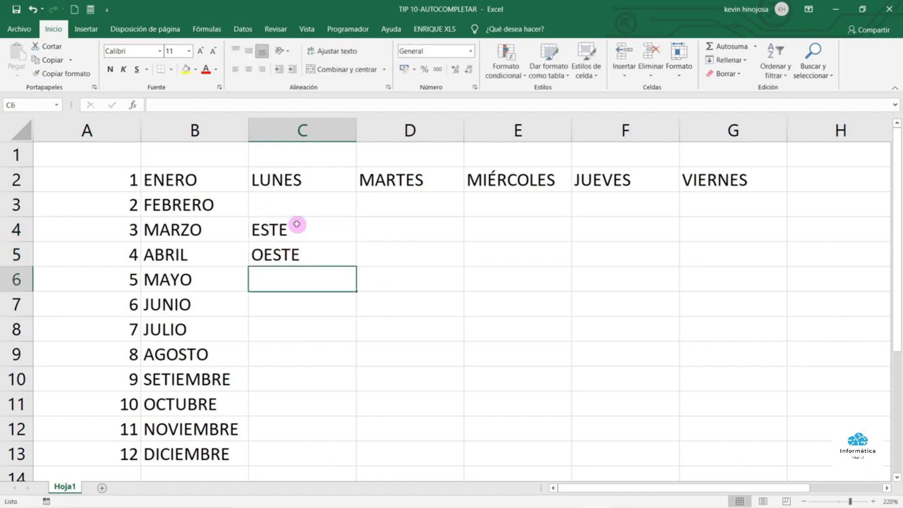
drag(297, 224, 298, 252)
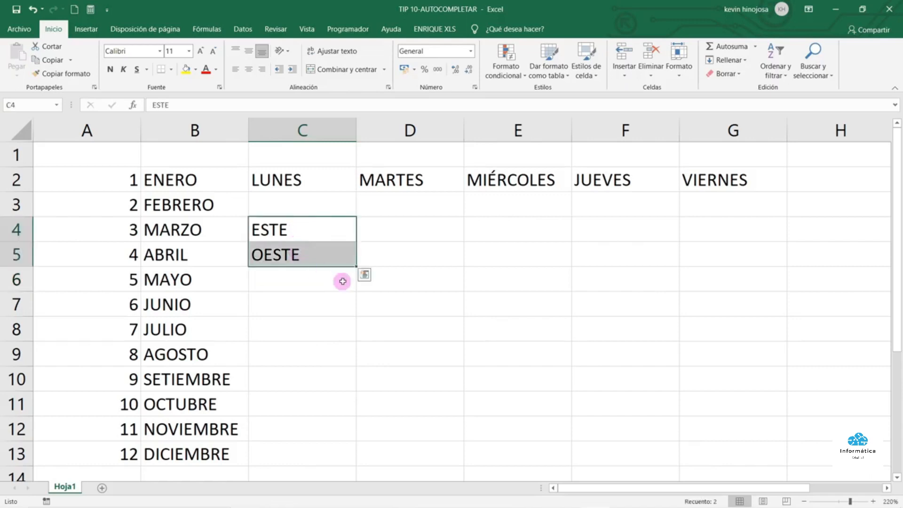
drag(355, 265, 355, 452)
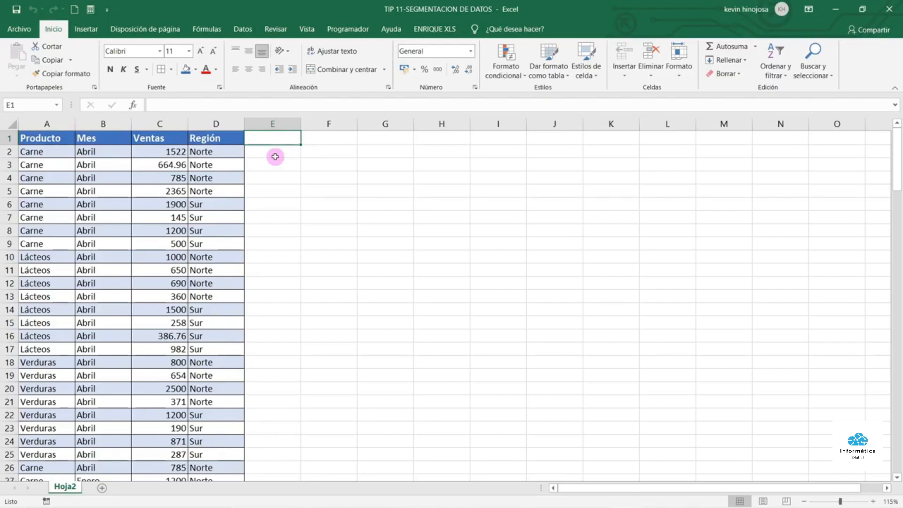
Convert the sales data A1:D141 into a table with headers, named Tabla7
click(105, 191)
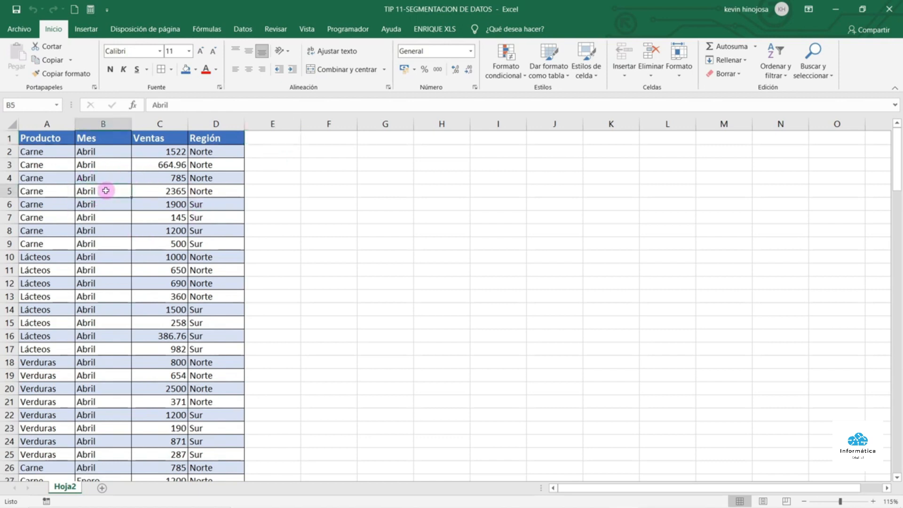
click(86, 30)
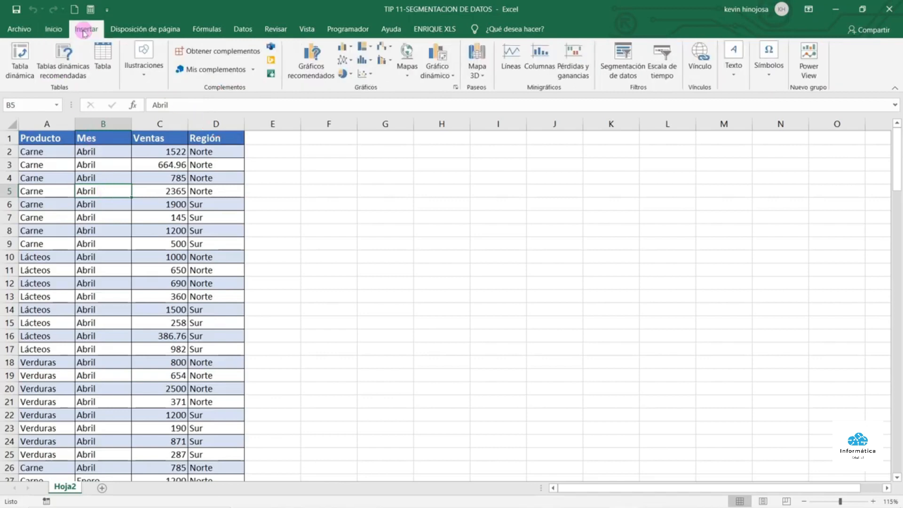
click(100, 53)
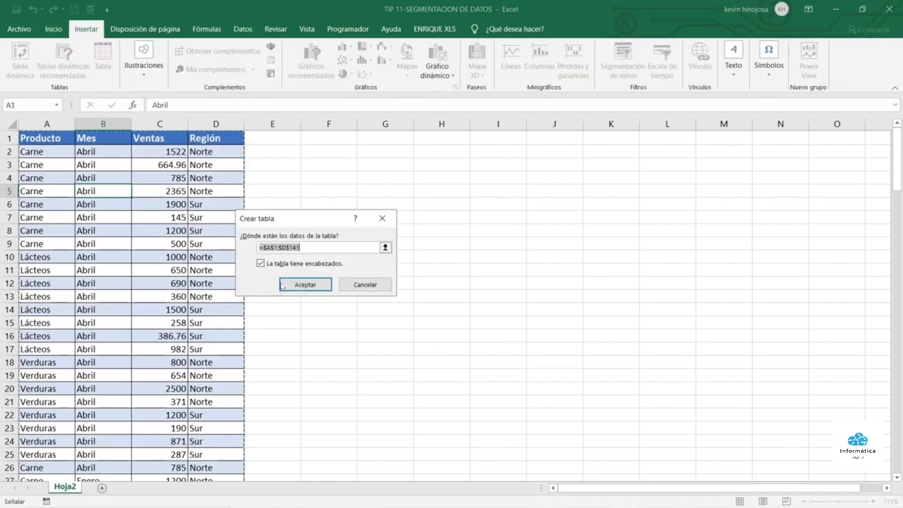
click(304, 284)
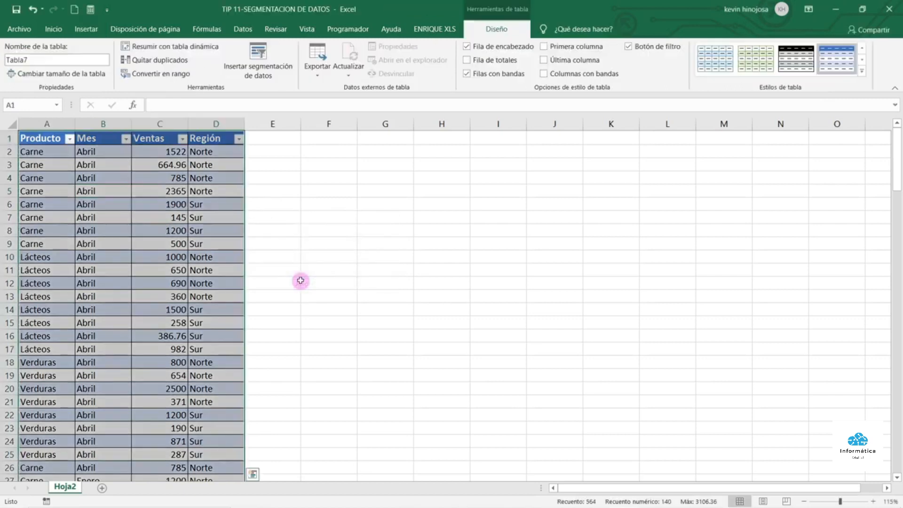
click(161, 196)
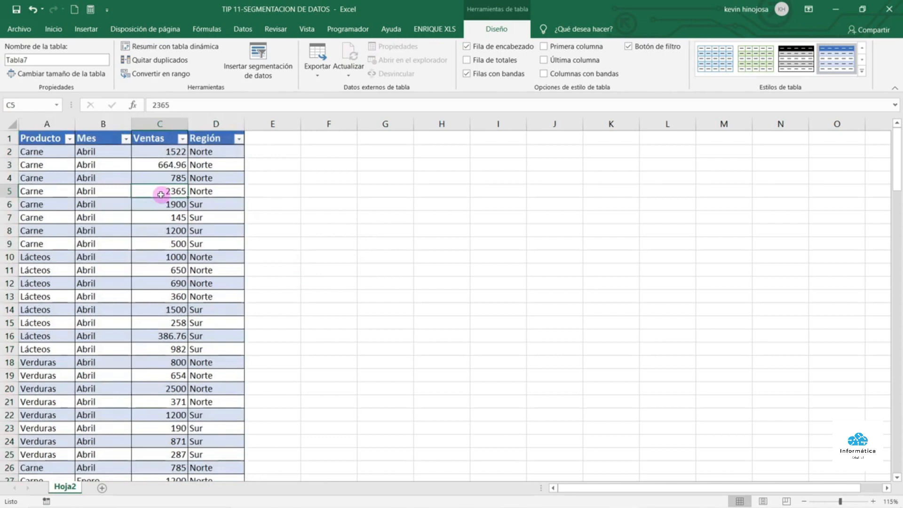
click(116, 177)
click(117, 214)
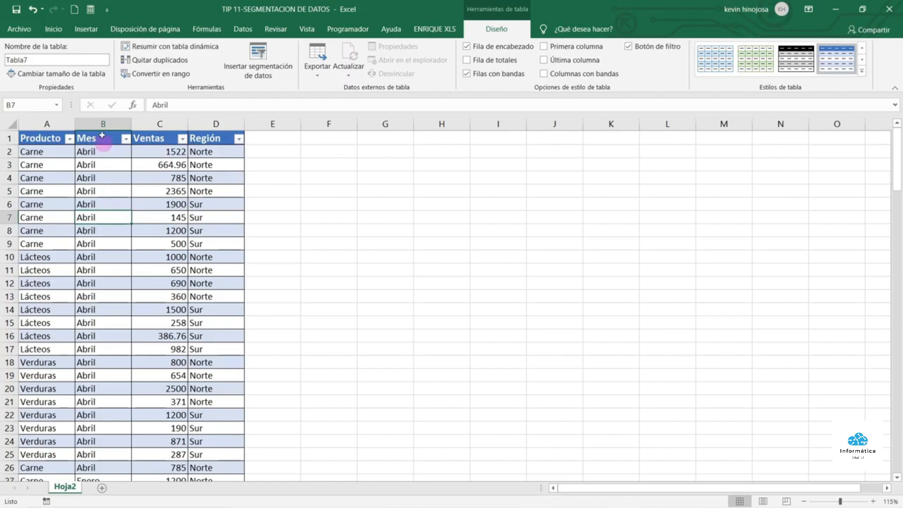
Insert Segmentación de datos slicers for Producto, Mes, Ventas and Región
click(87, 30)
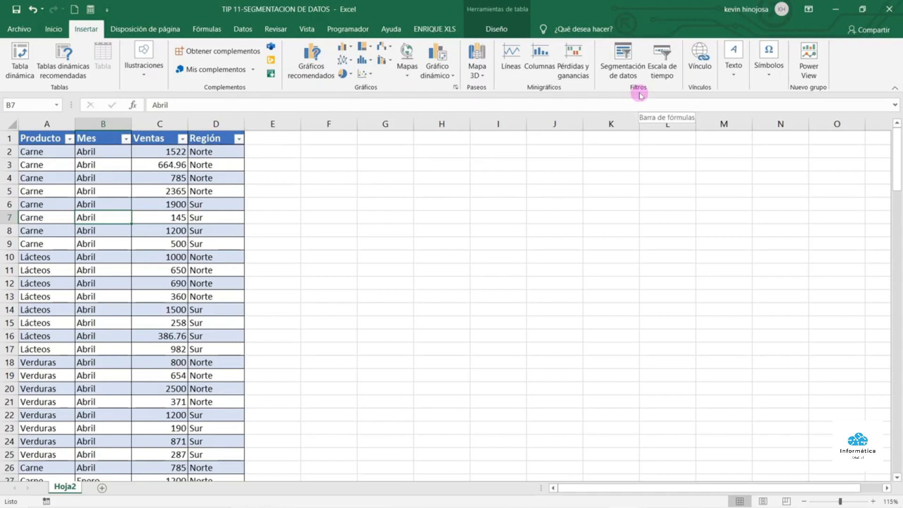
click(635, 55)
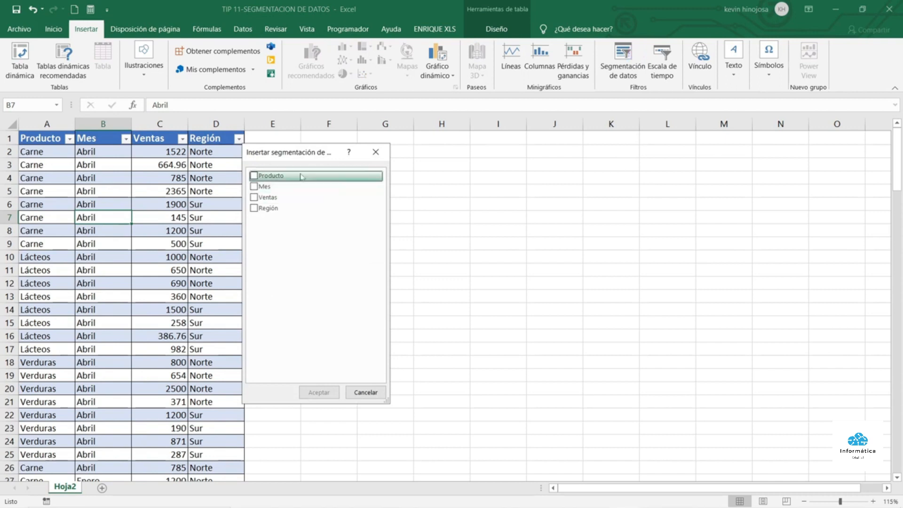
click(254, 176)
click(255, 186)
click(256, 198)
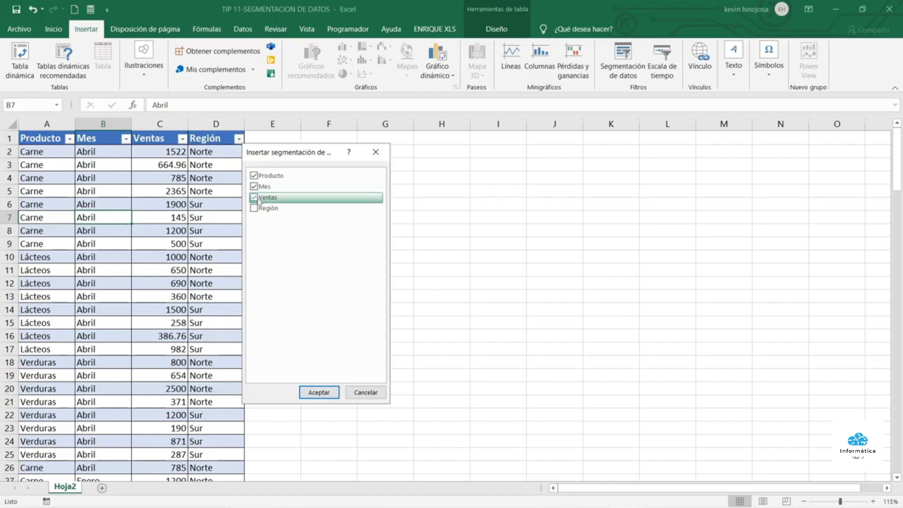
click(254, 208)
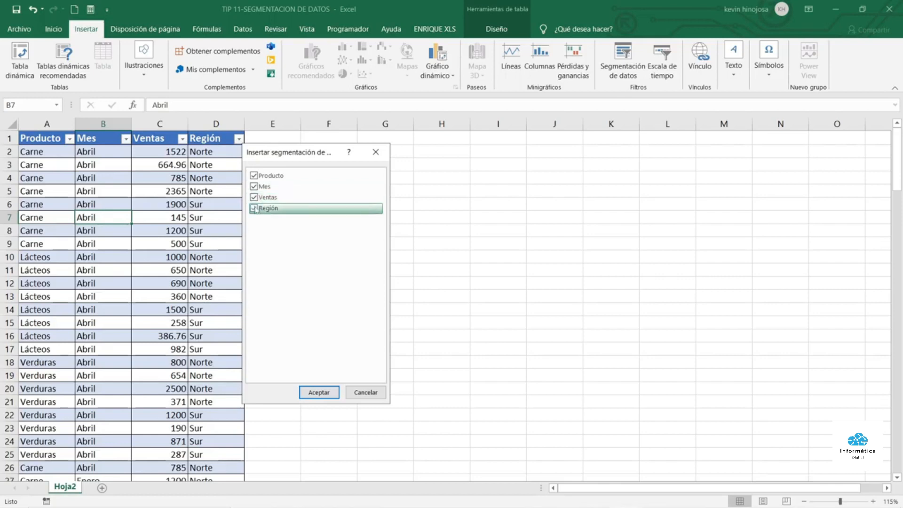
click(323, 392)
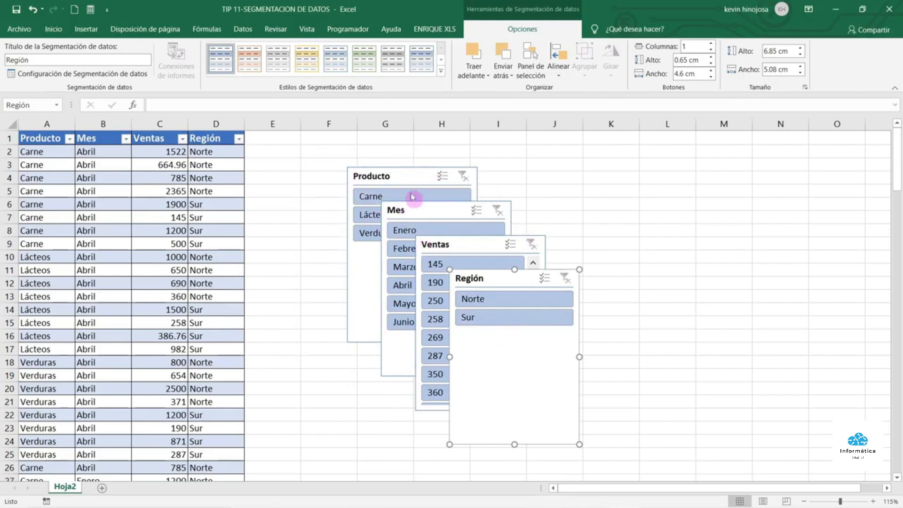
Place Producto and Mes slicers side by side, with Ventas and Región beneath them
drag(403, 176, 307, 145)
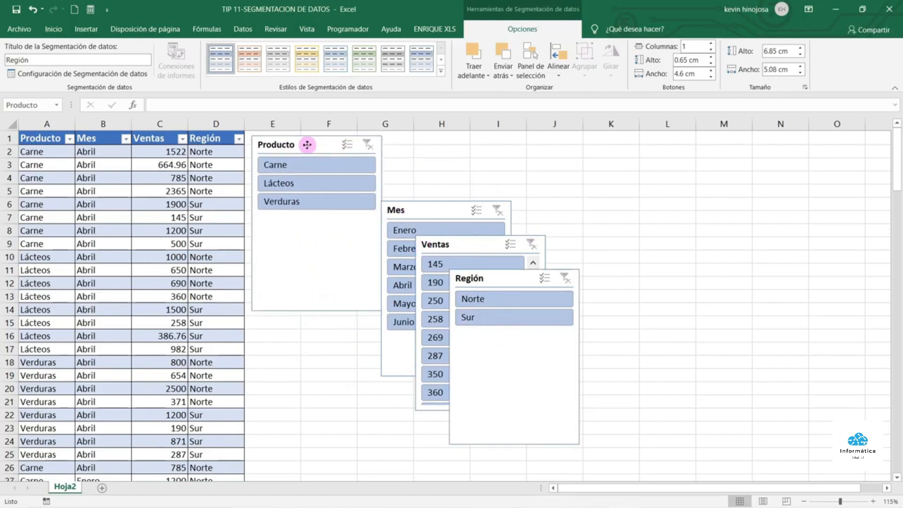
drag(436, 208, 442, 141)
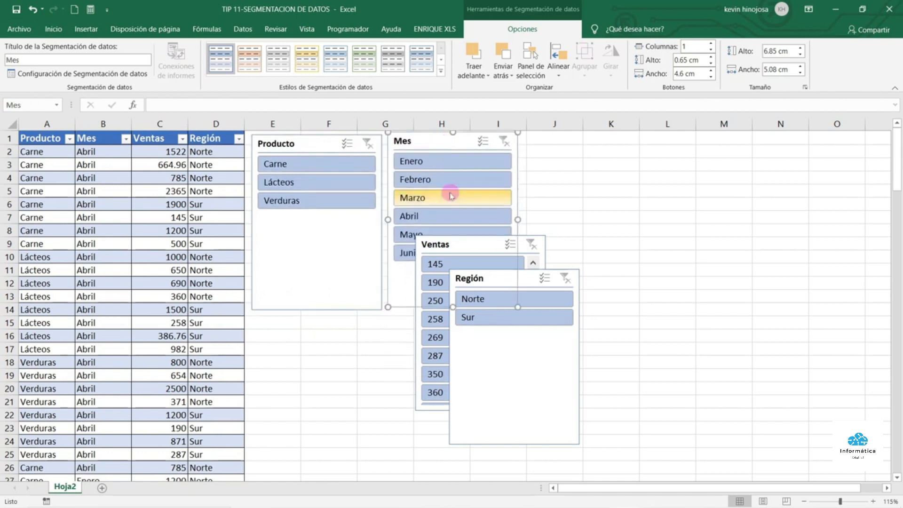
drag(464, 243, 298, 319)
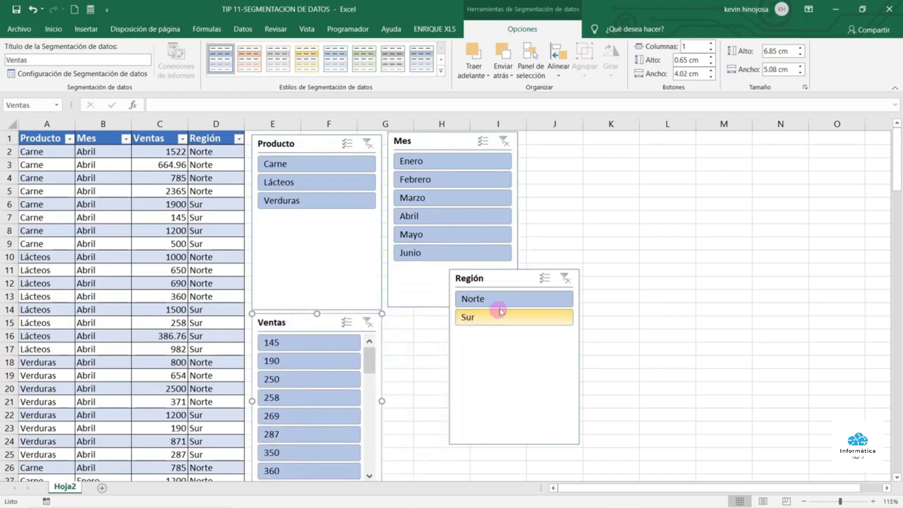
drag(514, 280, 451, 319)
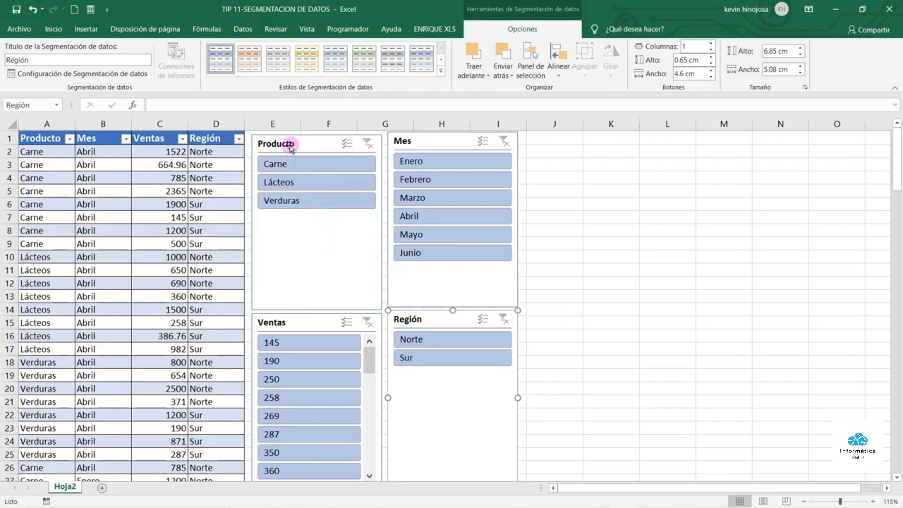
Filter the sales table through the slicers to Carne, Abril and Sur
click(298, 168)
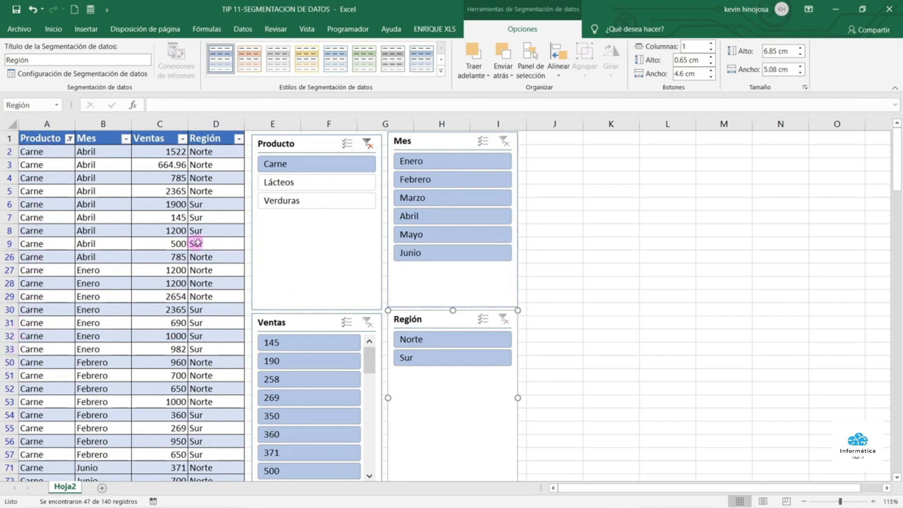
click(446, 217)
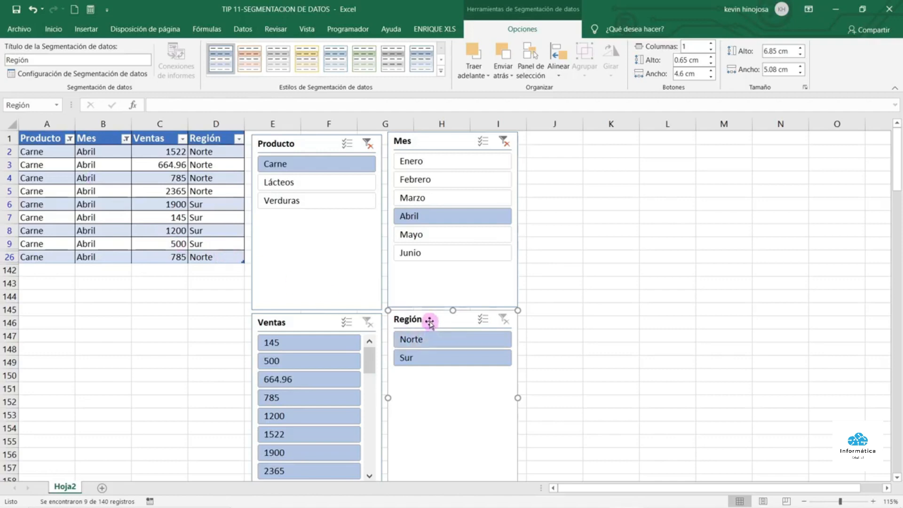
click(426, 359)
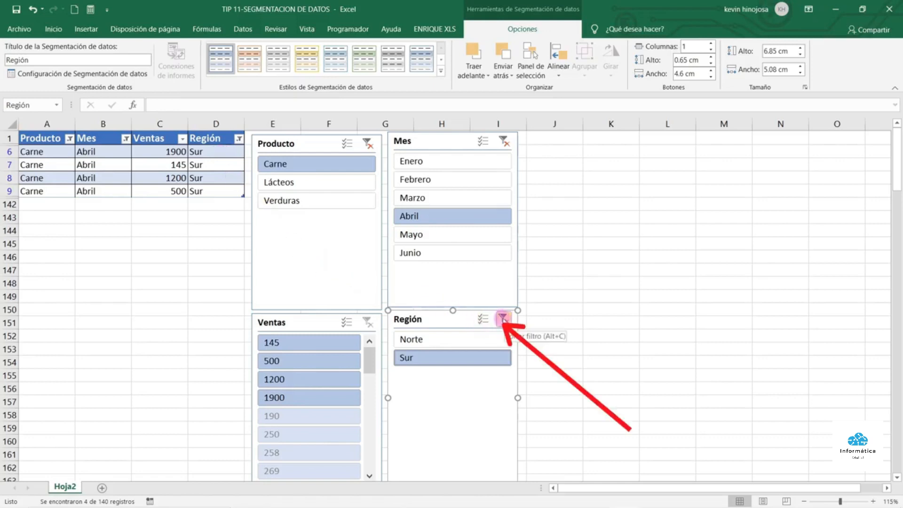
Clear the region, month and product slicer filters to show all rows again
click(503, 320)
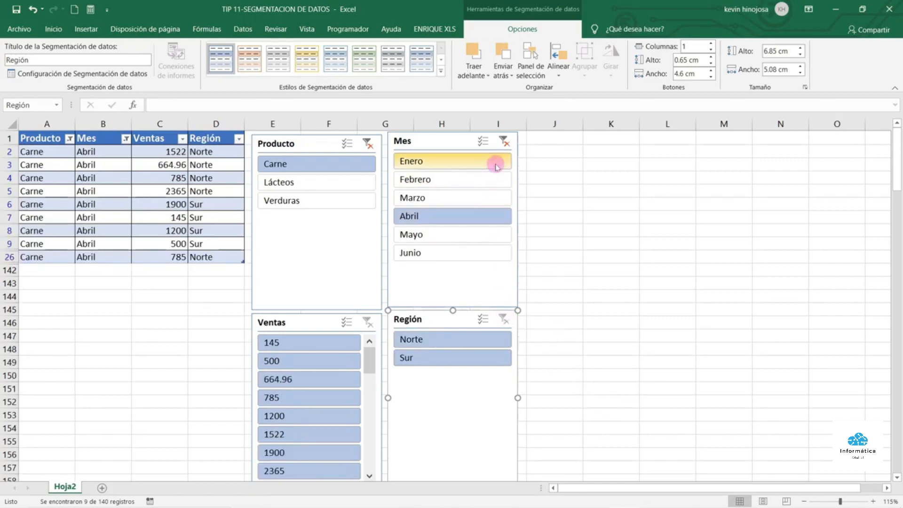
click(503, 141)
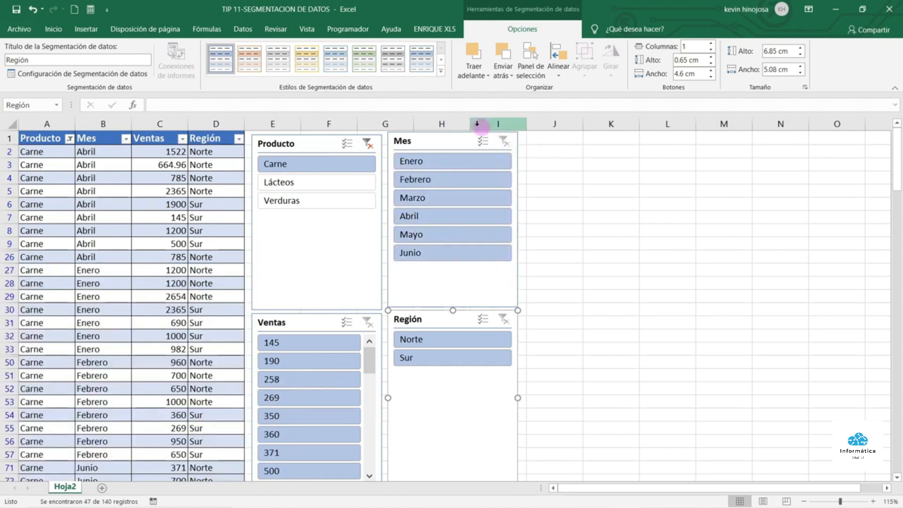
click(368, 143)
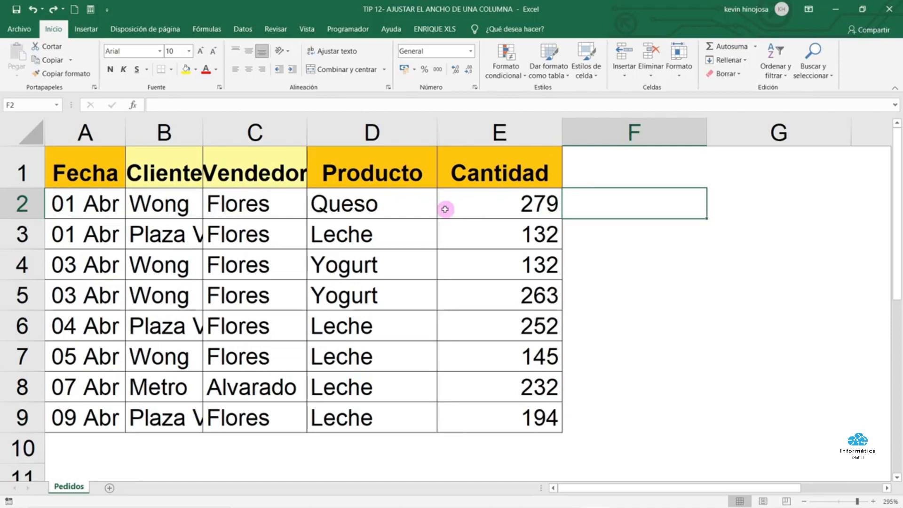
Auto-fit the Cliente column B to its longest entry, then select columns A and B
click(174, 134)
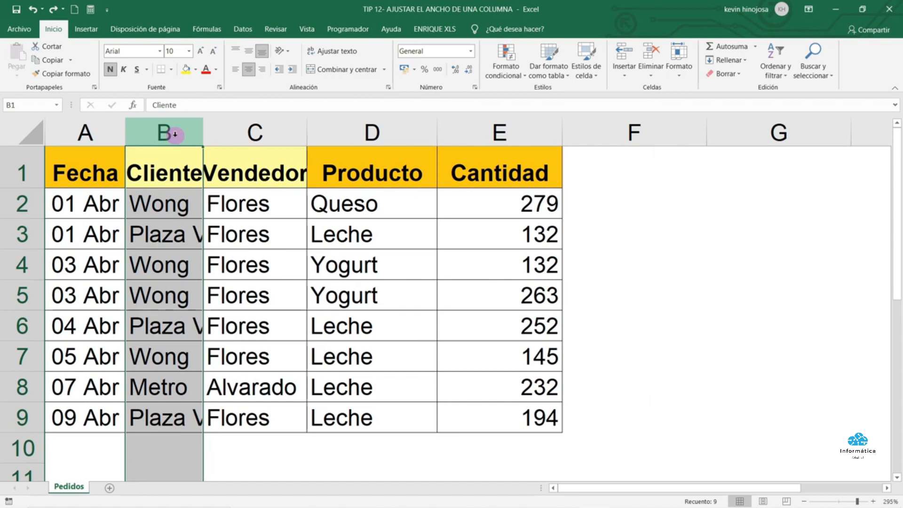
double_click(203, 133)
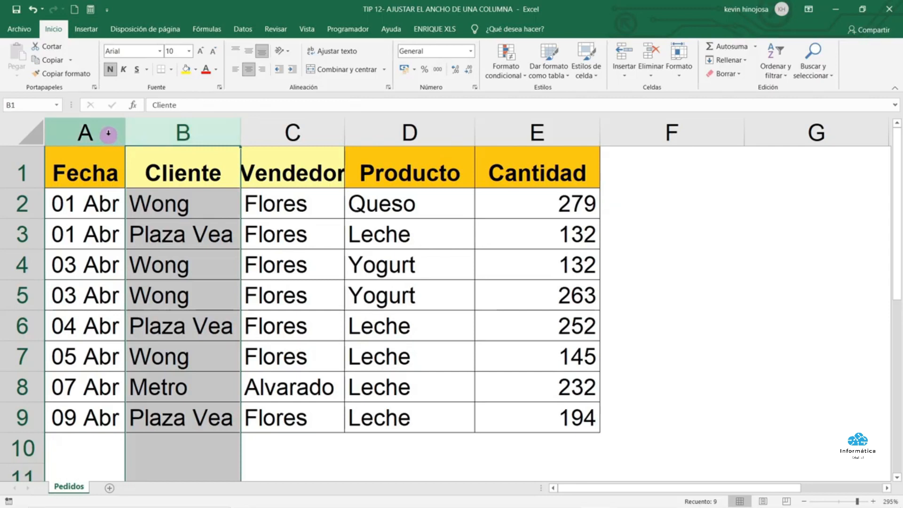
drag(106, 128, 513, 131)
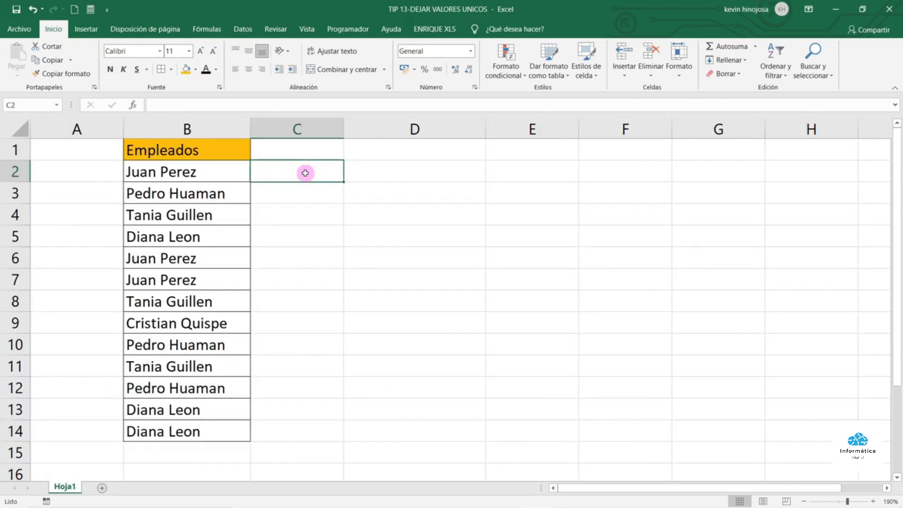
Select the Empleados names, checking the repeated Juan Perez entries, and show the Datos tools
drag(218, 172, 216, 430)
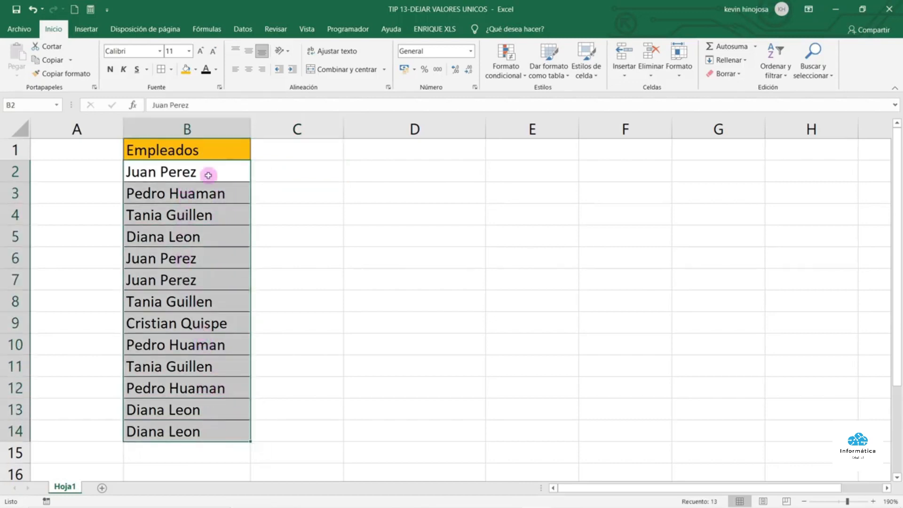
click(209, 175)
double_click(190, 258)
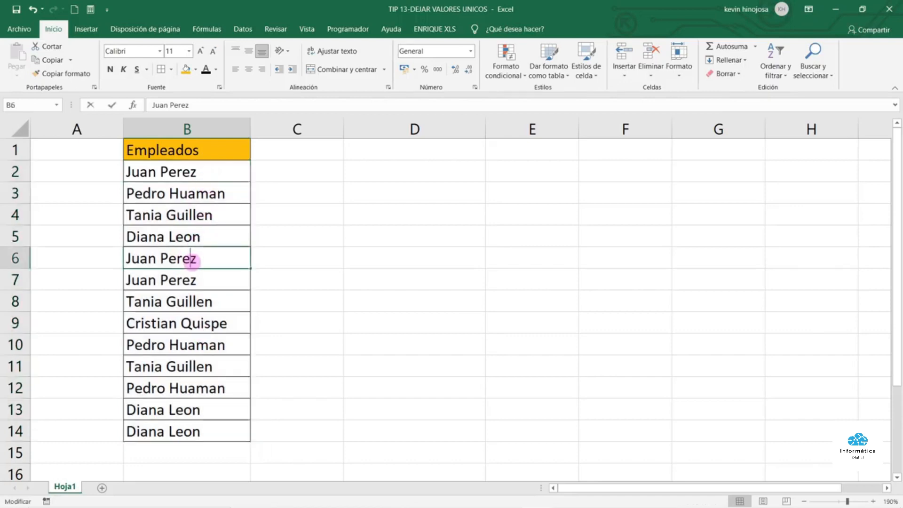
click(223, 283)
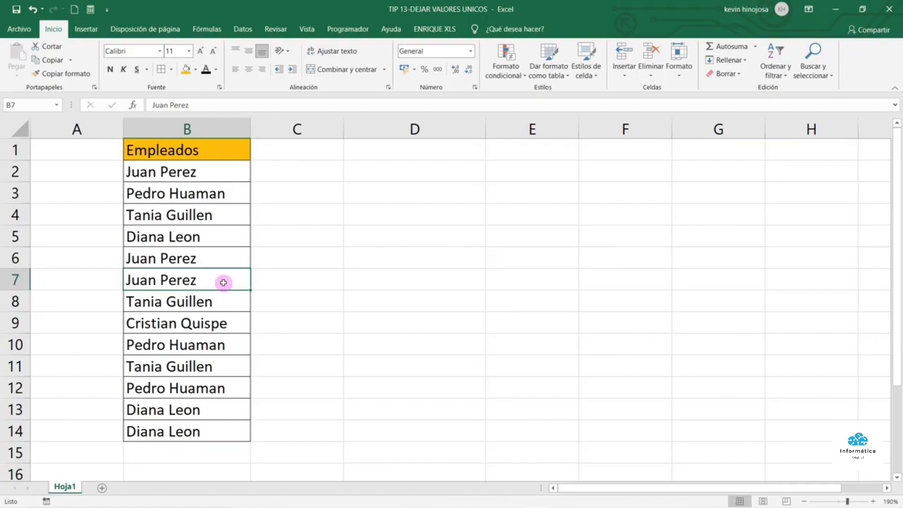
click(248, 28)
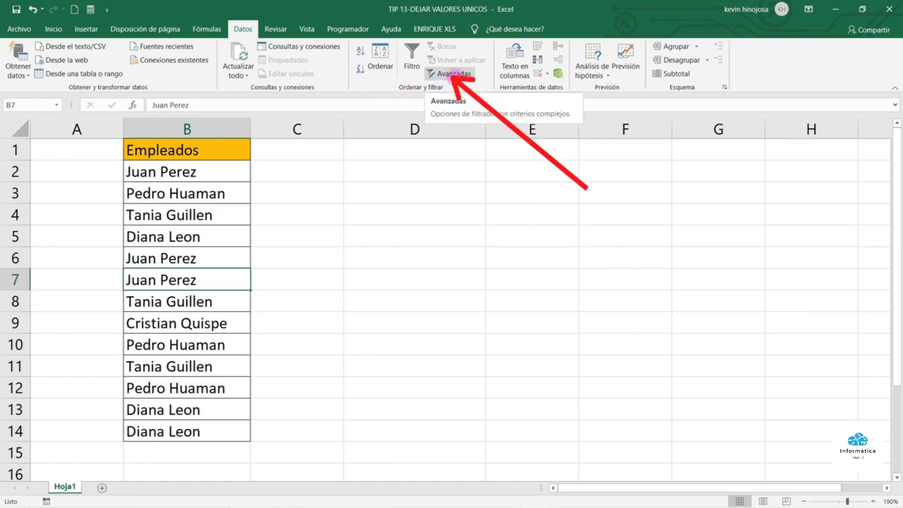
Run an advanced filter copying only unique records of the names to D2
click(454, 76)
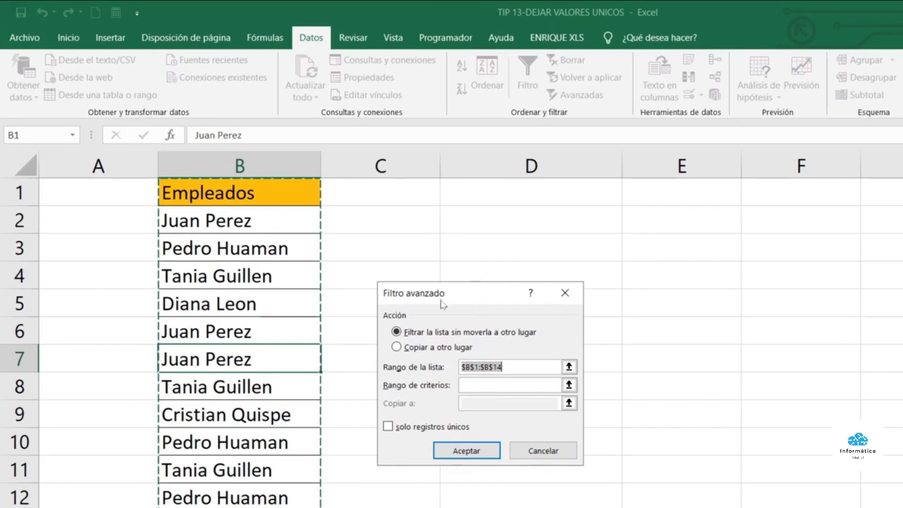
click(400, 351)
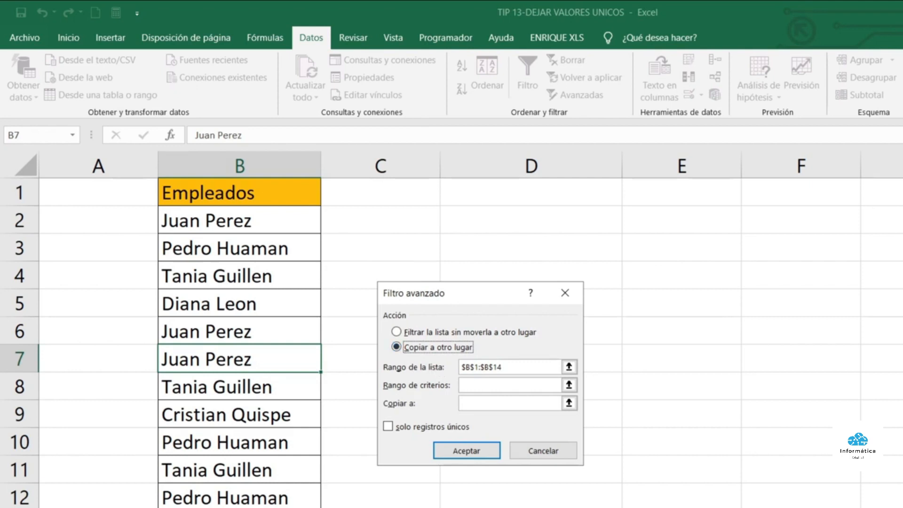
click(512, 367)
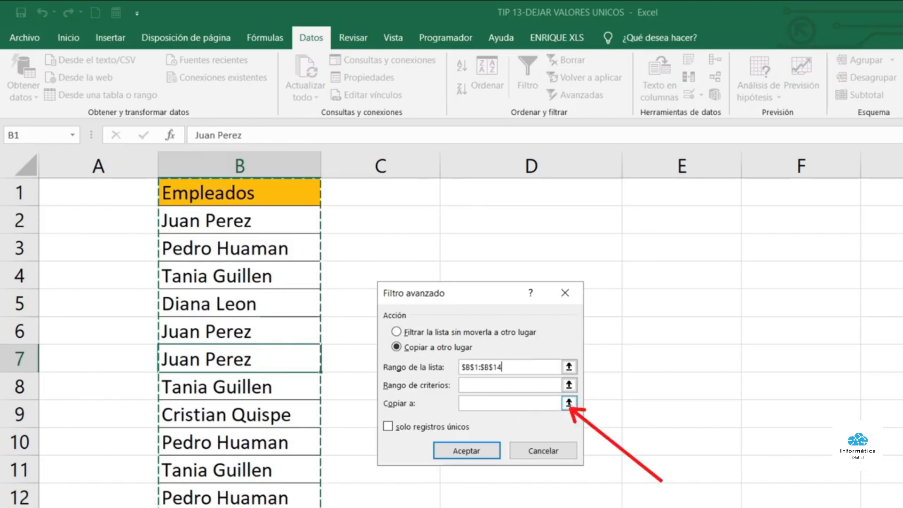
click(568, 403)
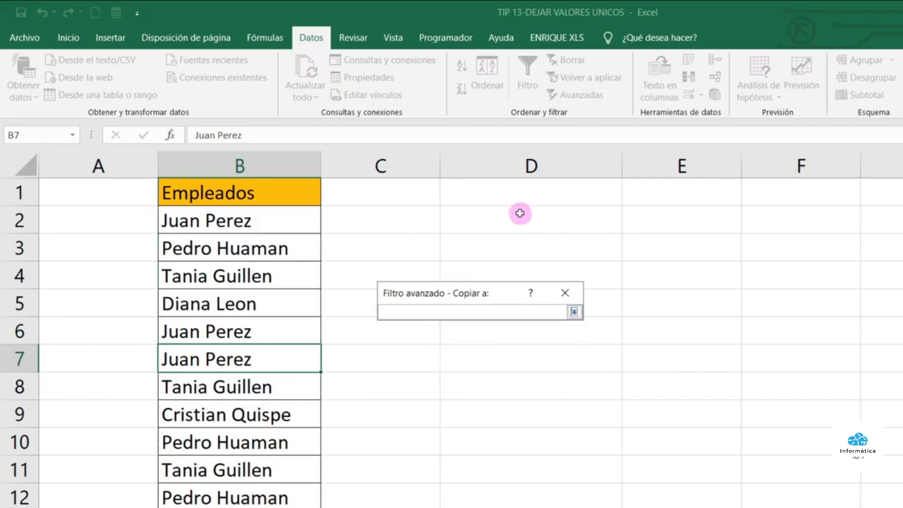
click(491, 220)
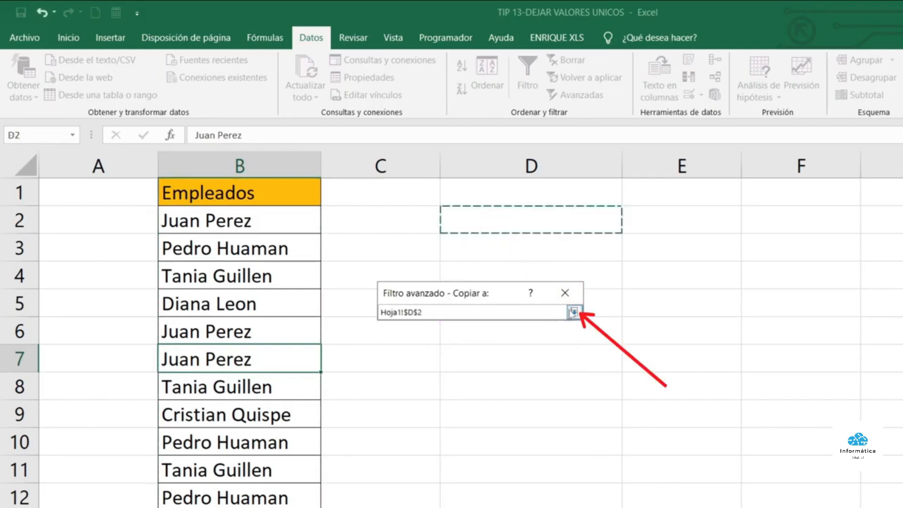
click(575, 312)
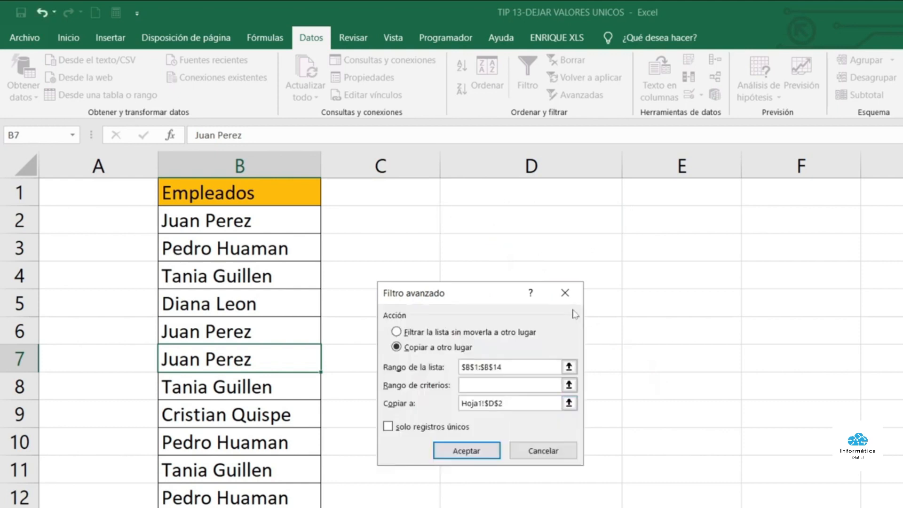
click(388, 428)
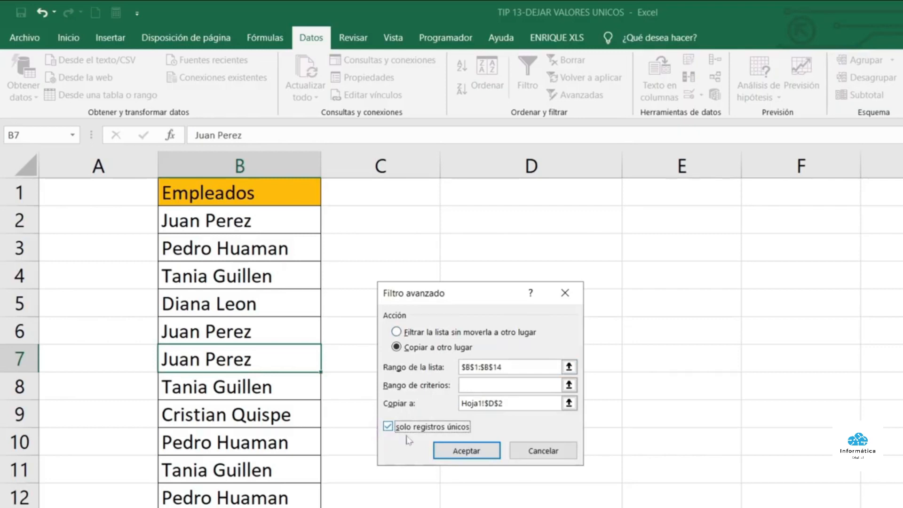
click(470, 450)
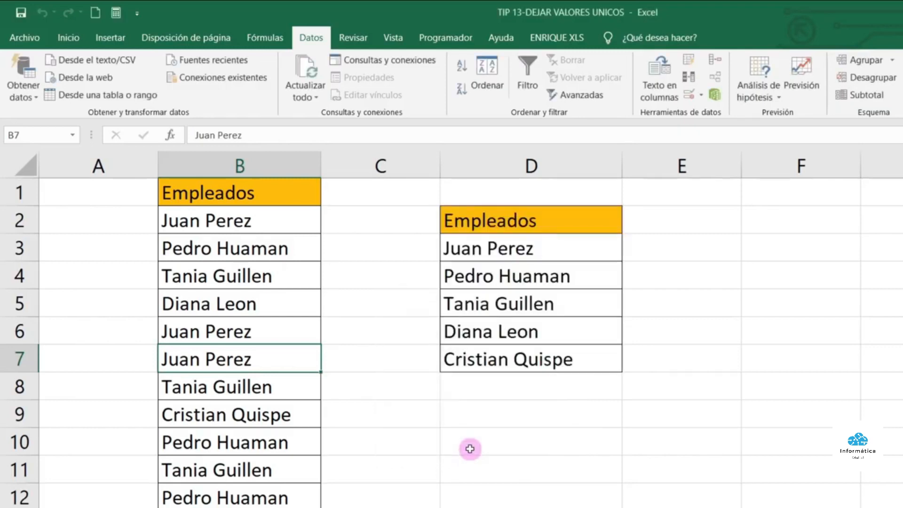
Review the five distinct names copied into D2:D7
click(506, 248)
click(506, 276)
click(509, 304)
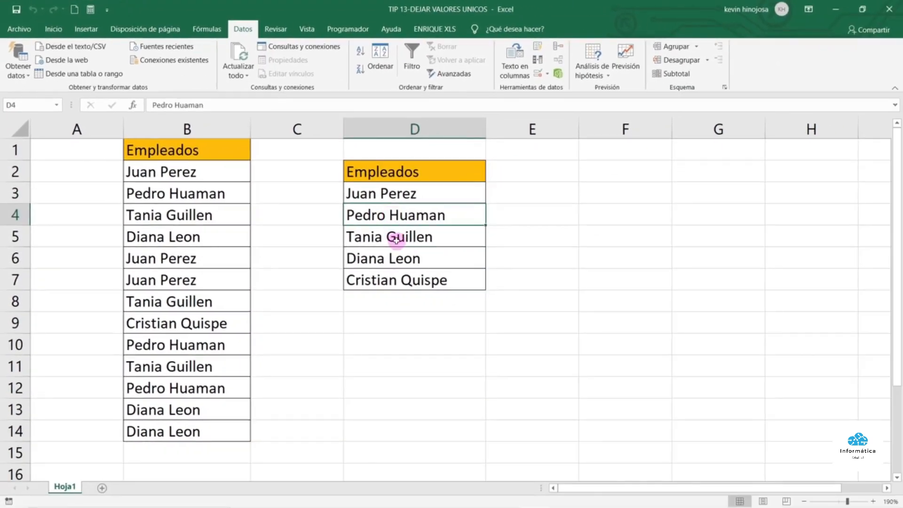
click(394, 258)
click(402, 280)
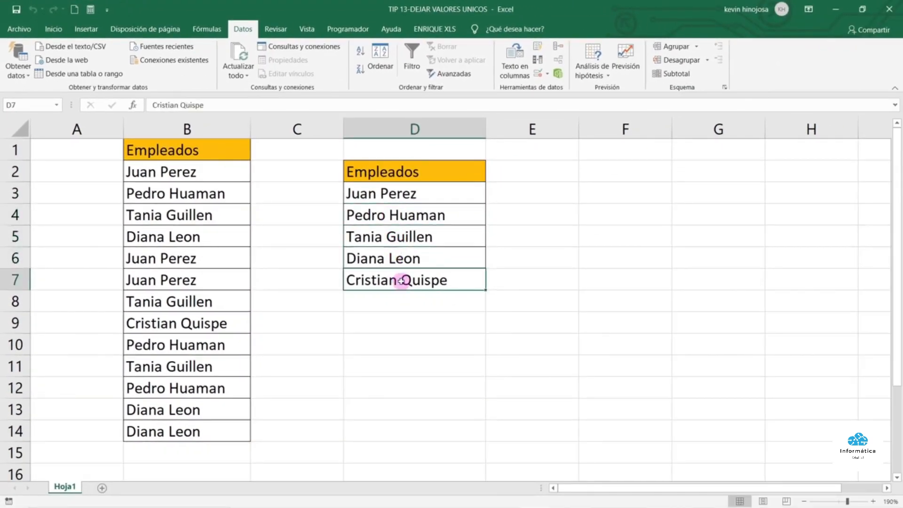
click(405, 258)
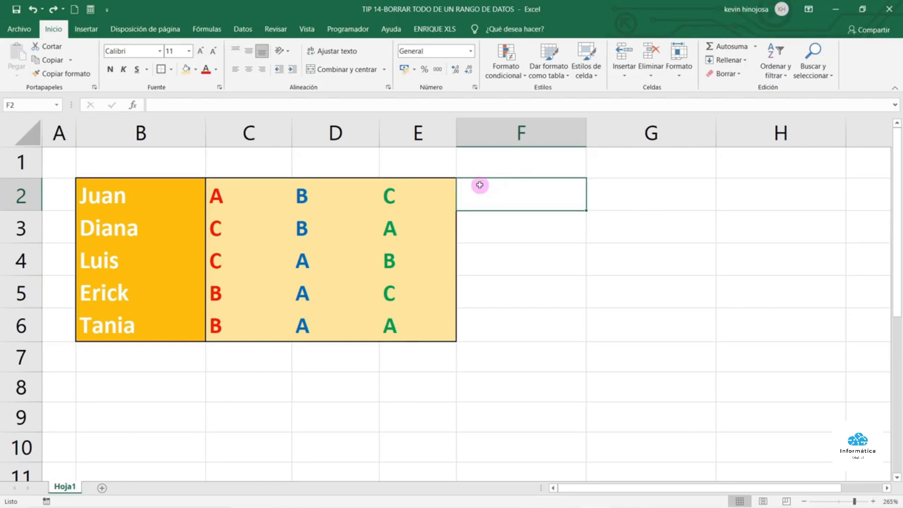
Delete the letter grades in C2:E6, leaving their formatting
drag(248, 194, 414, 333)
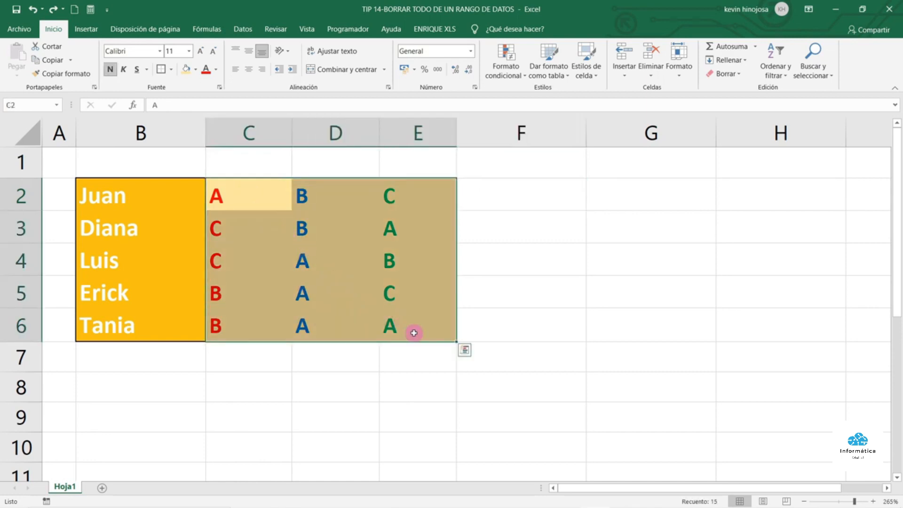
key(Delete)
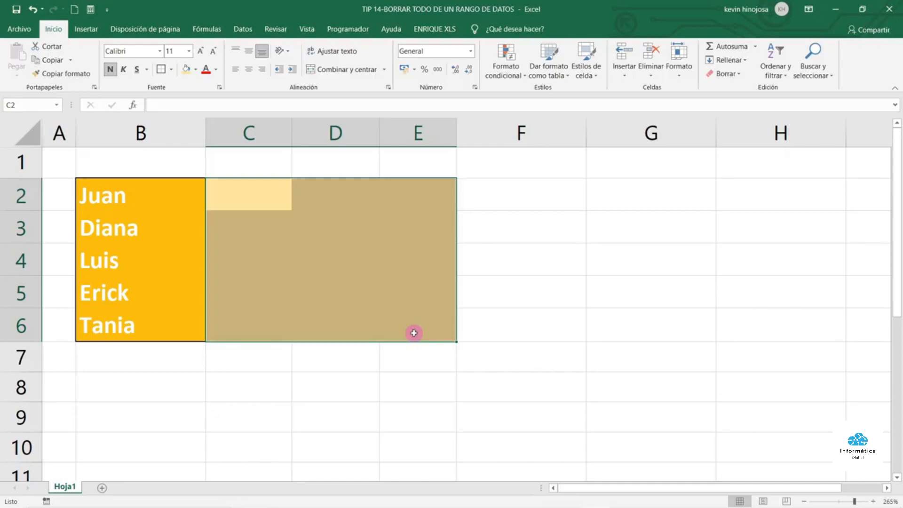
click(409, 296)
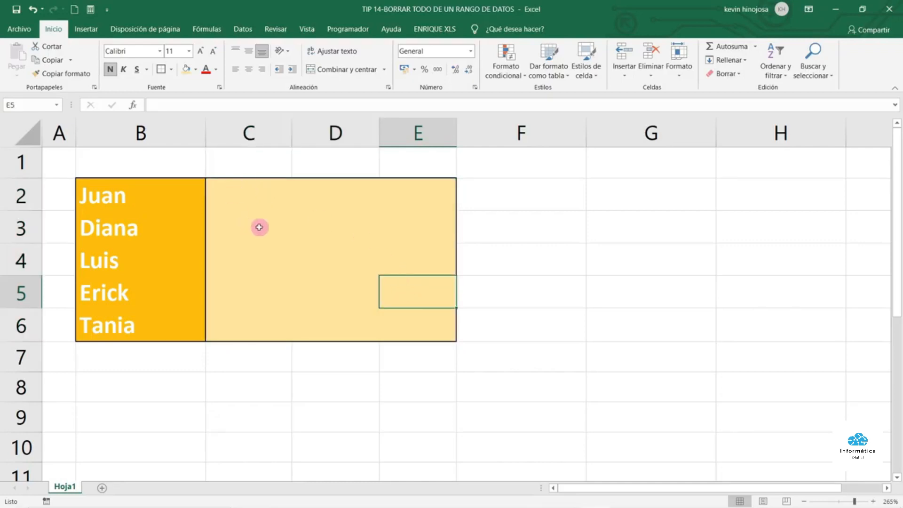
Undo the deletion to restore the letters and reselect the grade block
click(32, 9)
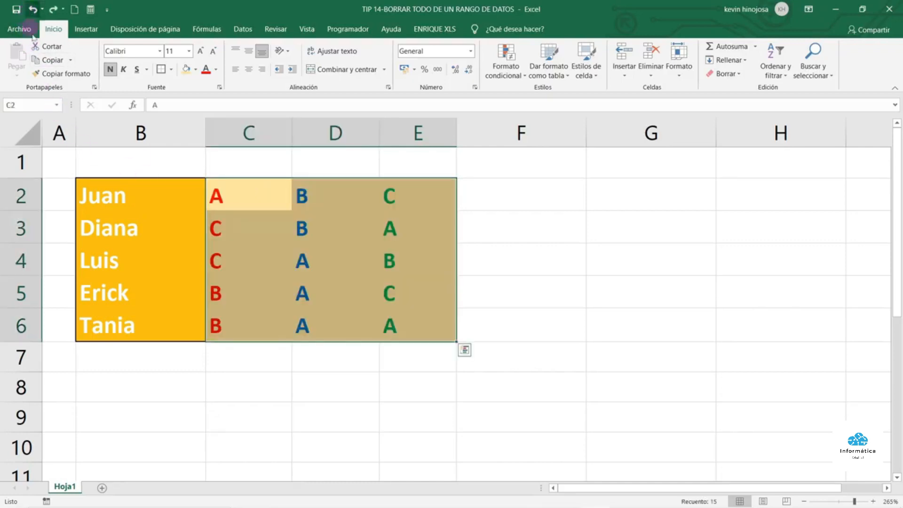
click(320, 278)
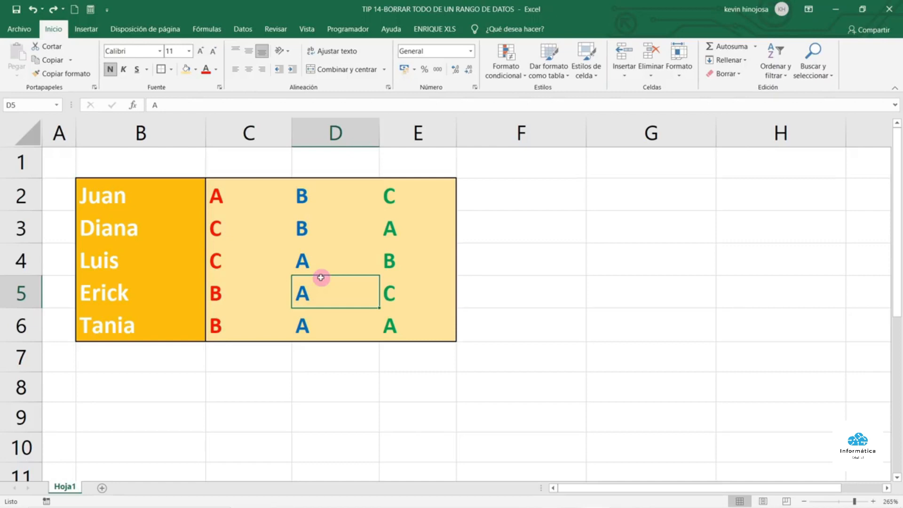
drag(261, 191, 400, 319)
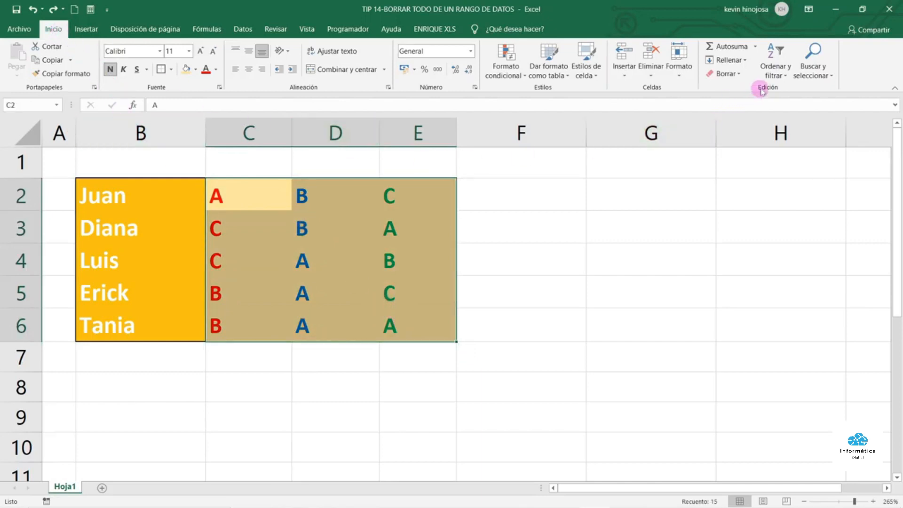
Apply Borrar todo to C2:E6, removing the grades and their colouring
click(739, 73)
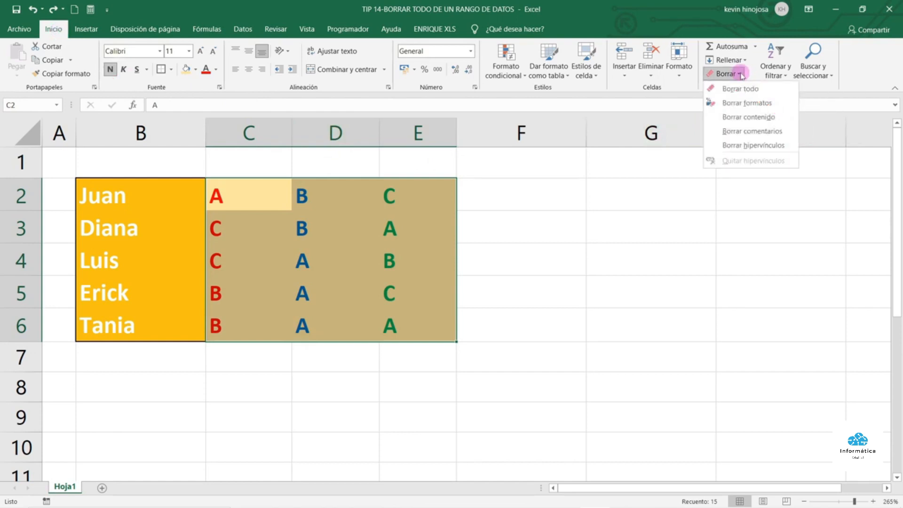
click(763, 88)
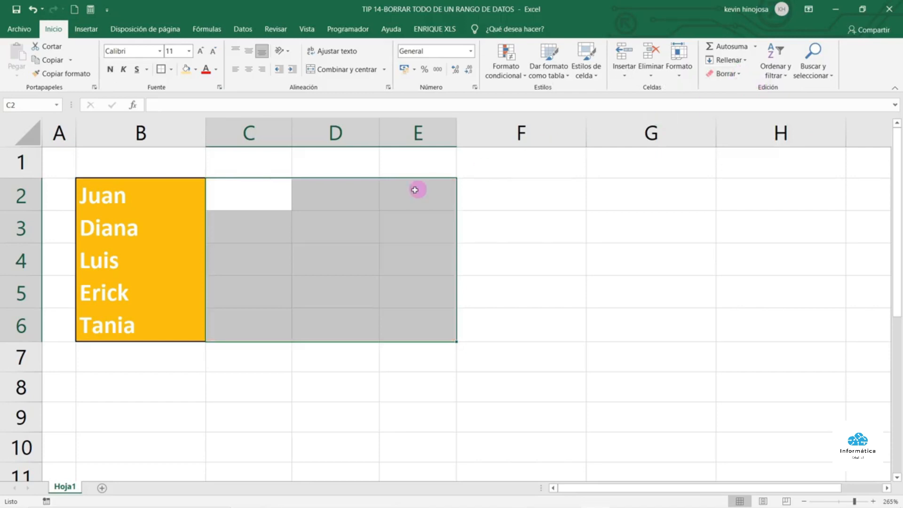
click(349, 223)
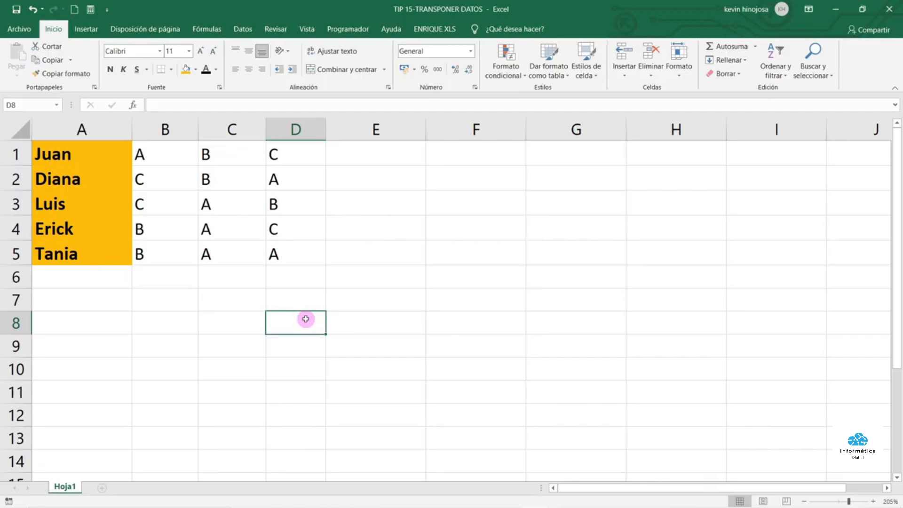
Copy the names-and-grades block A1:D5 and pick A7 as the destination
drag(110, 153, 268, 241)
click(269, 242)
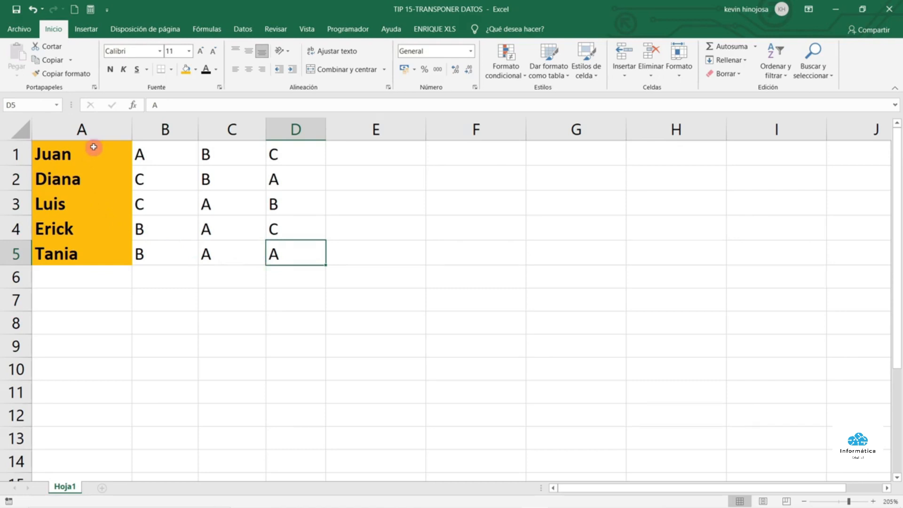
drag(93, 147, 283, 256)
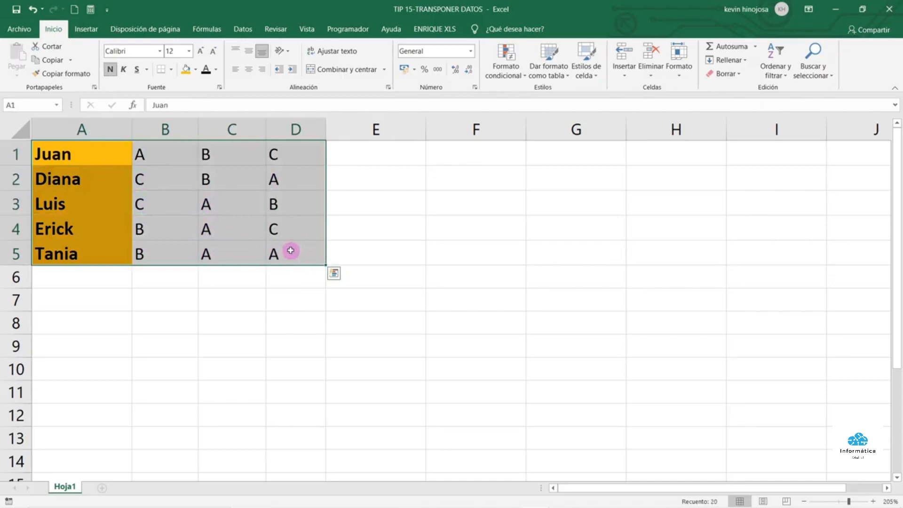
right_click(301, 240)
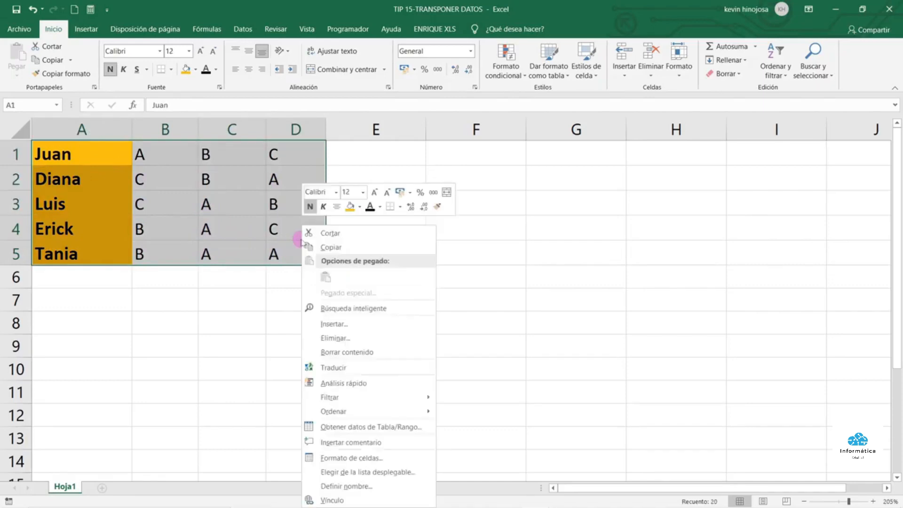
click(334, 247)
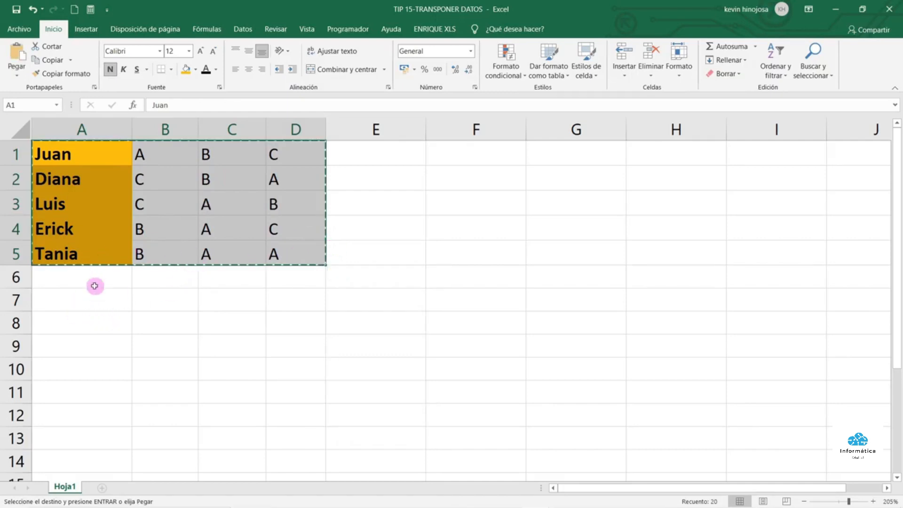
click(92, 301)
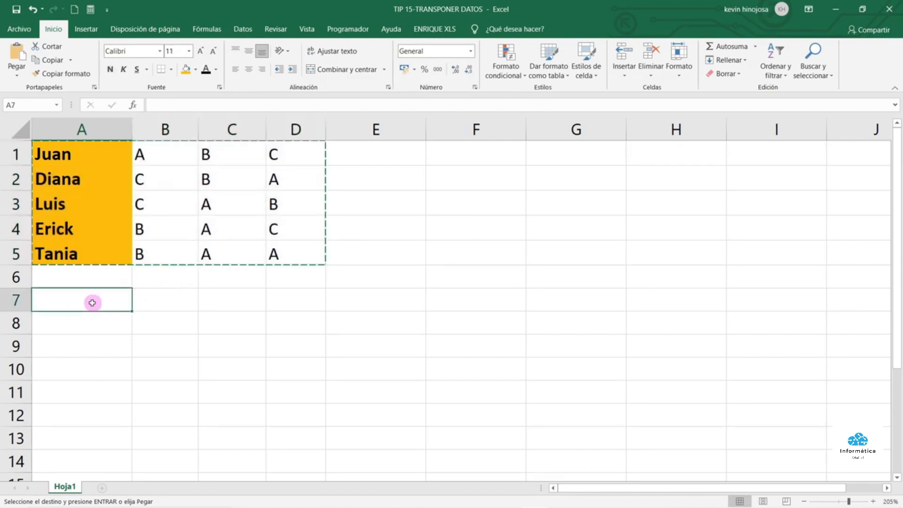
Paste the block at A7 with Pegado especial and Transponer enabled
right_click(92, 303)
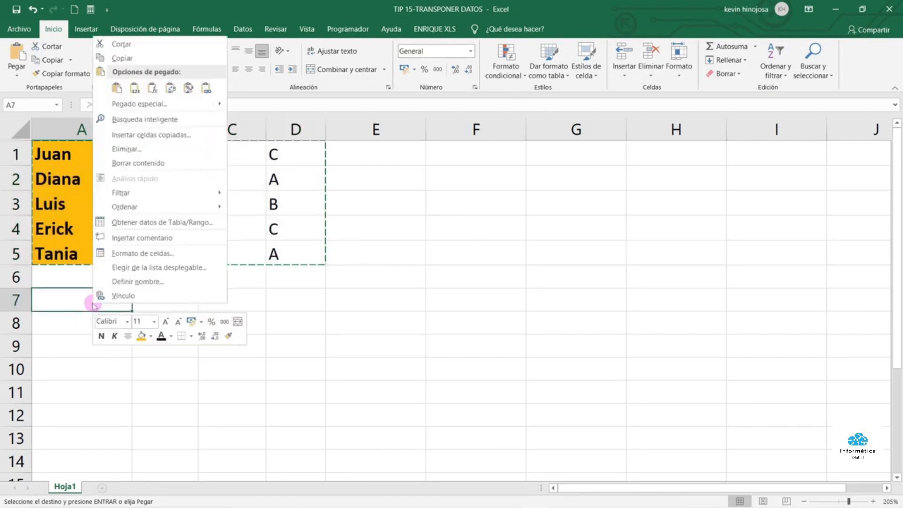
click(140, 108)
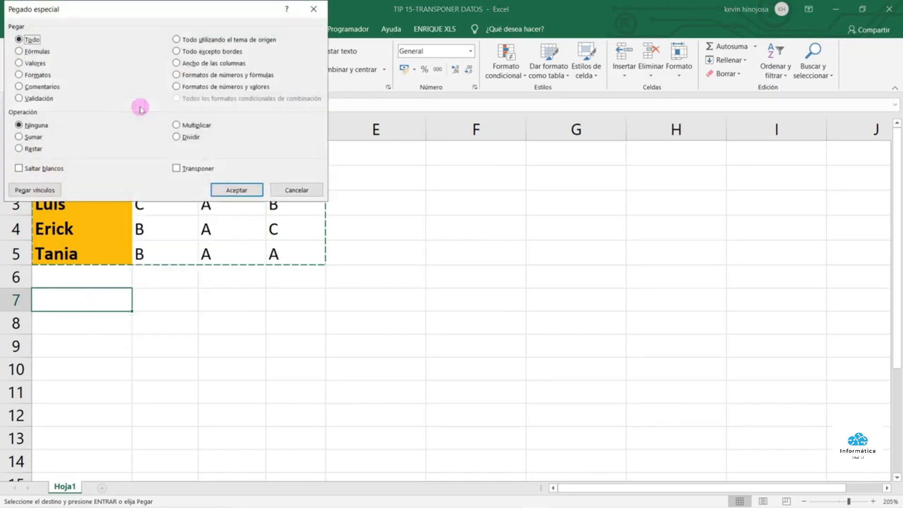
click(177, 168)
click(235, 190)
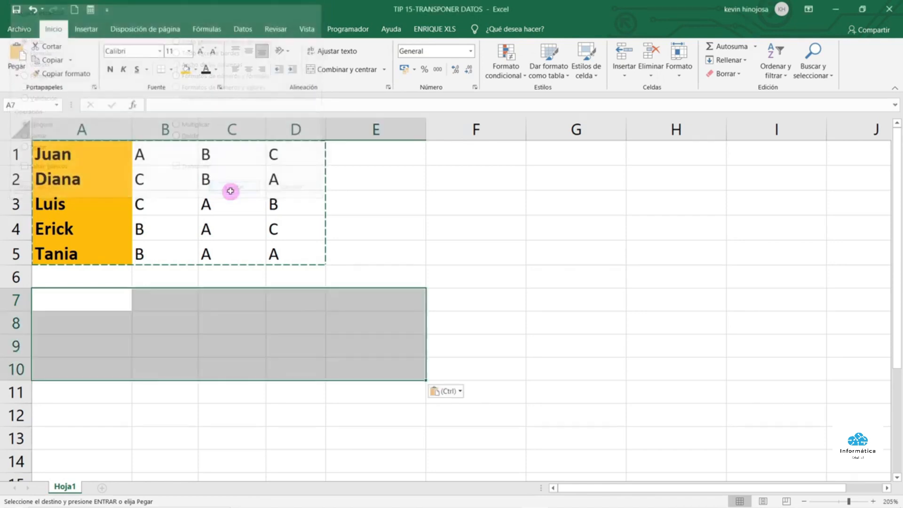
click(231, 193)
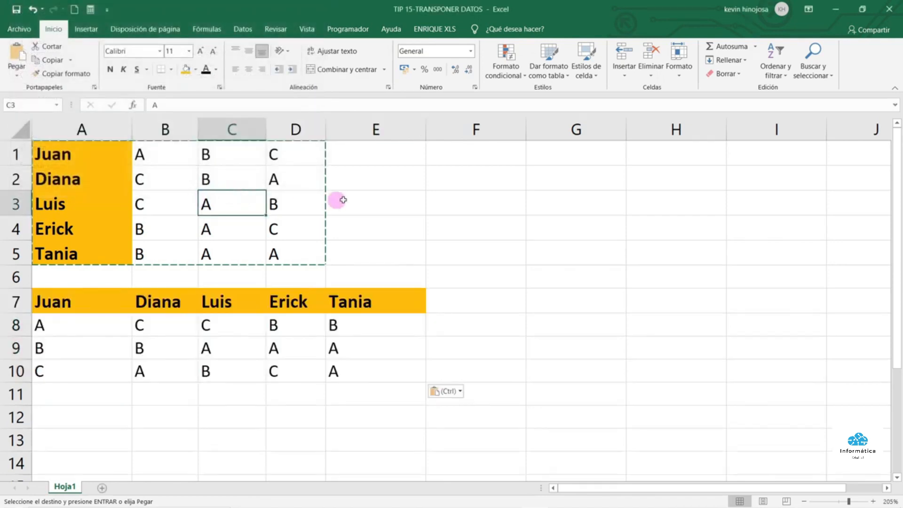
click(381, 205)
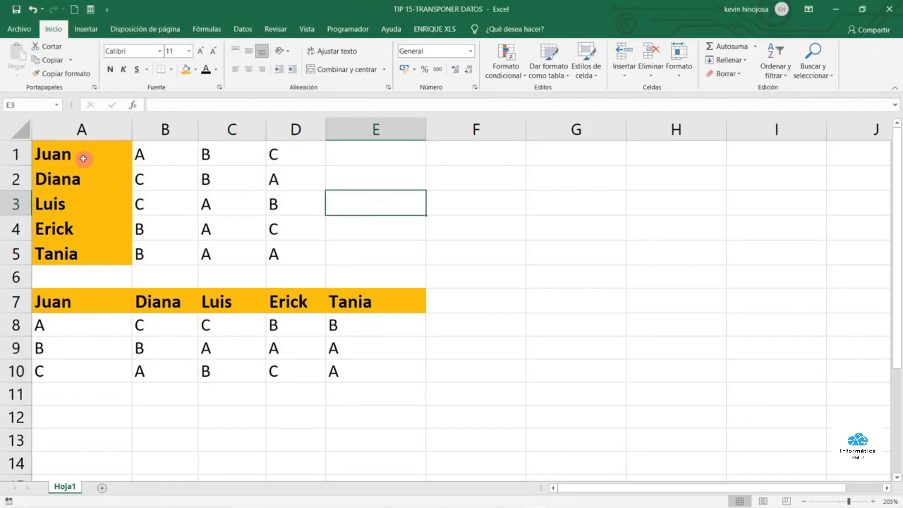
Compare the original names and Juan's grades with their transposed positions in row 7 and A8:A10
click(77, 159)
drag(78, 159, 83, 253)
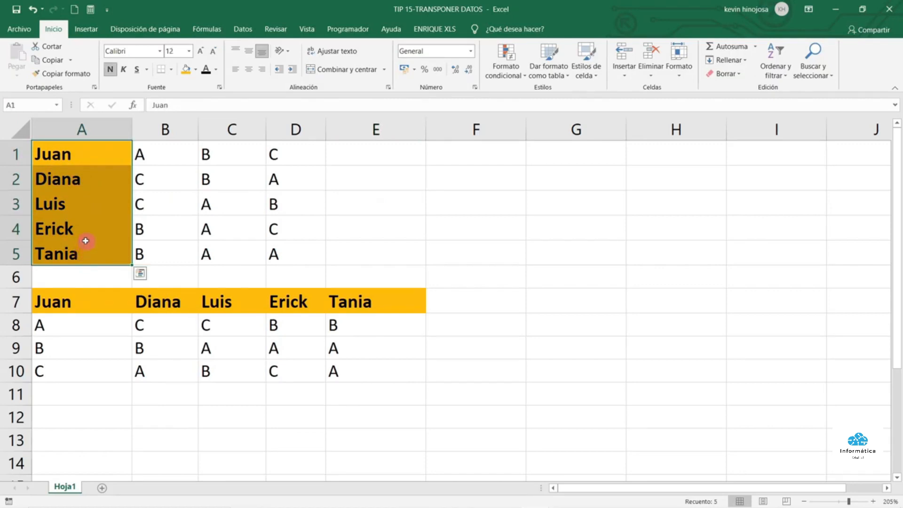
drag(40, 304, 384, 304)
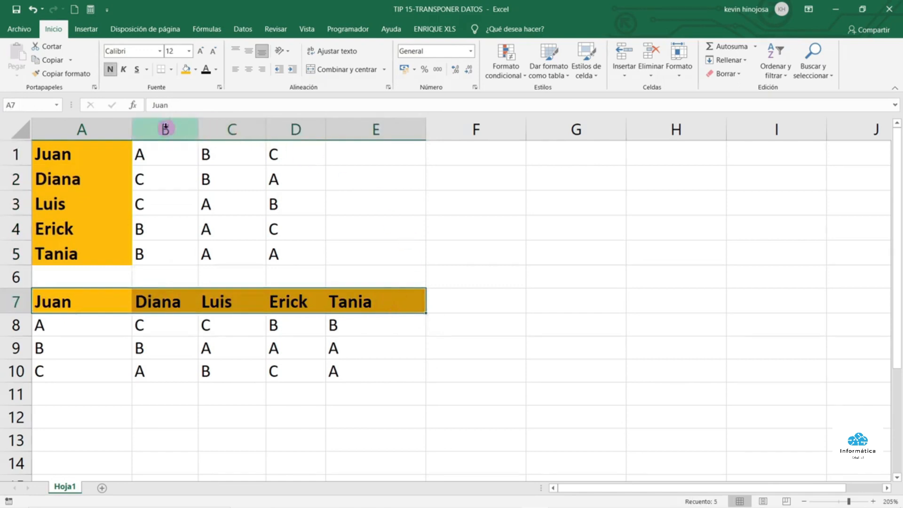
drag(150, 153, 286, 154)
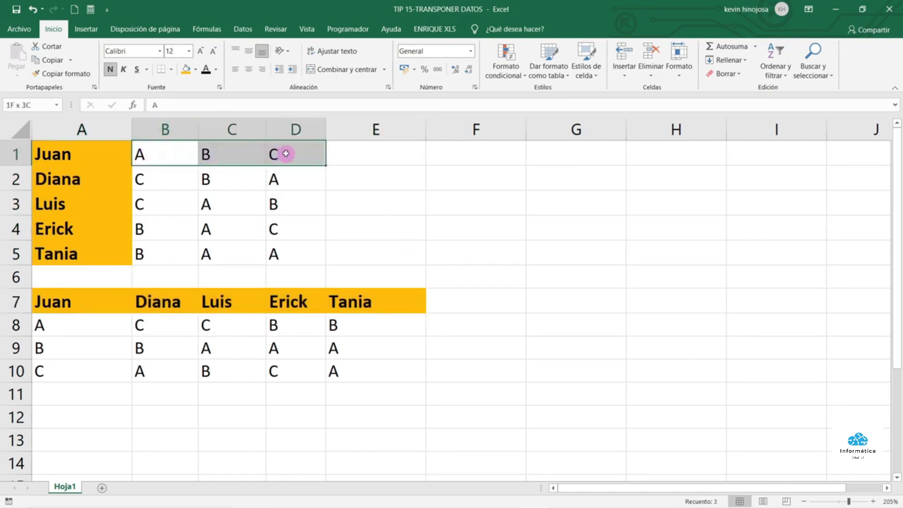
click(285, 153)
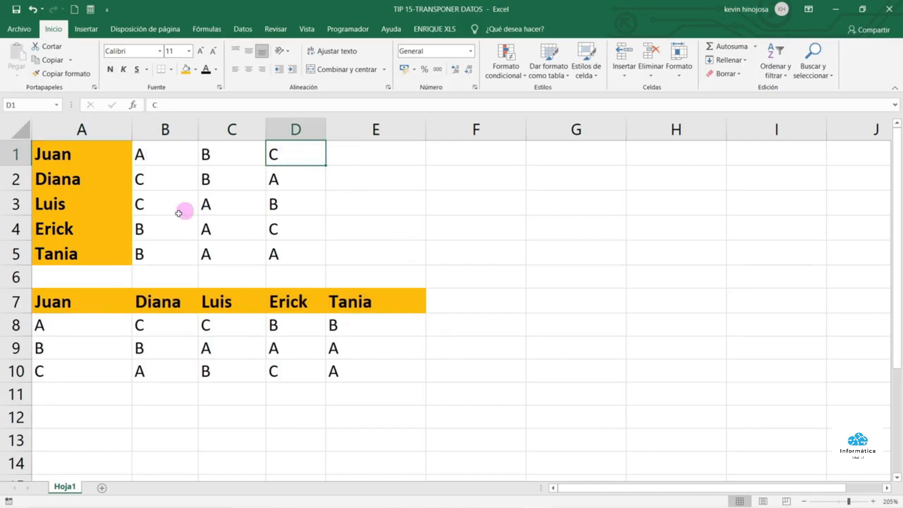
drag(60, 320, 61, 365)
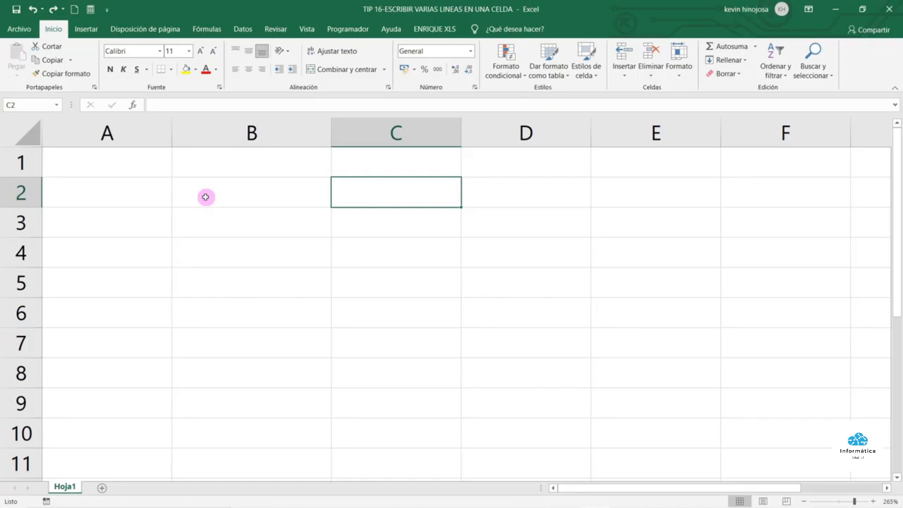
Enter EXCEL BASICO, INTERMEDIO and Y AVANZADO on three lines in B2 using Alt+Enter
click(206, 197)
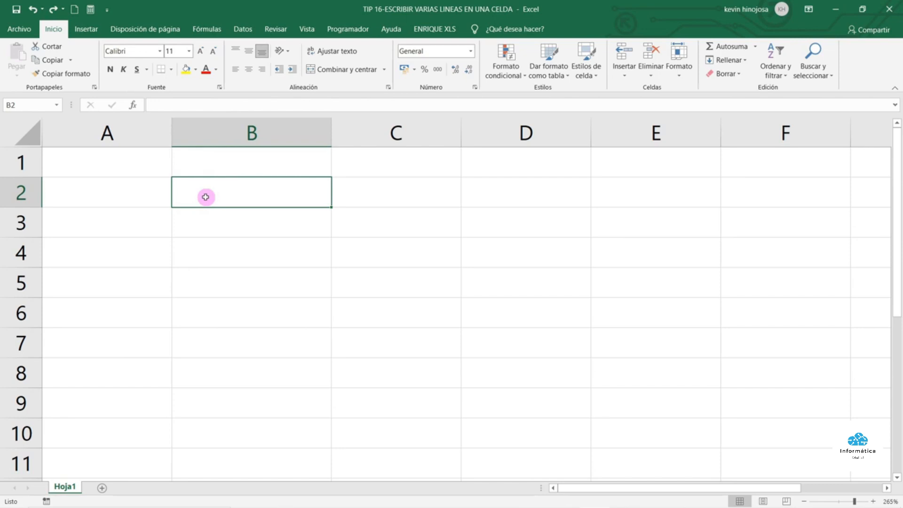
text(EXCEL)
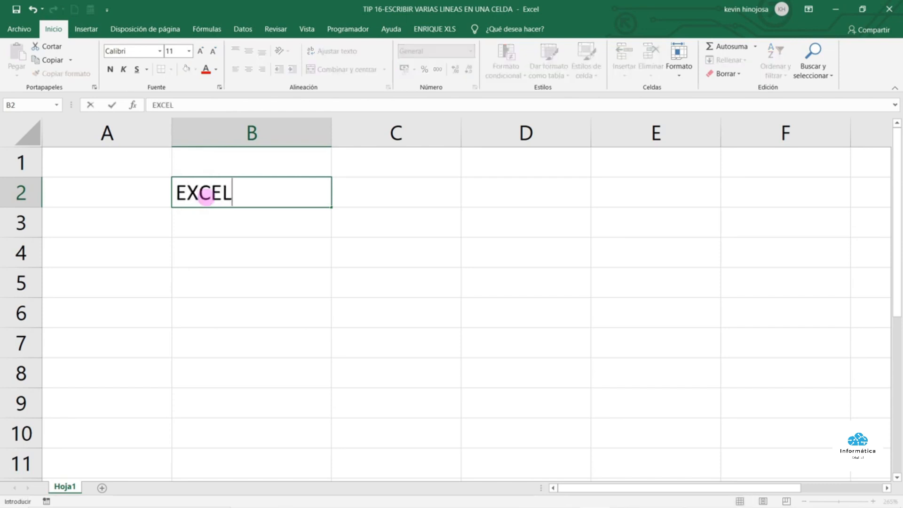
text( BASICO)
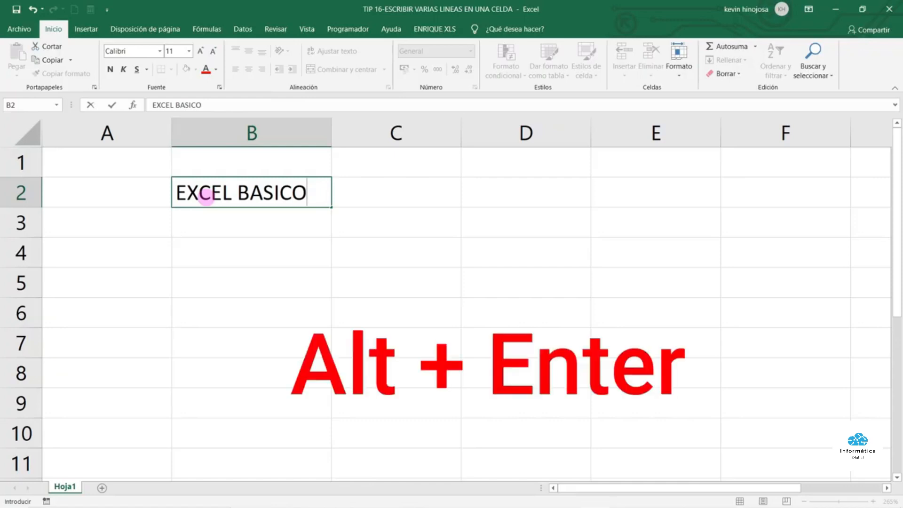
key(alt+Return)
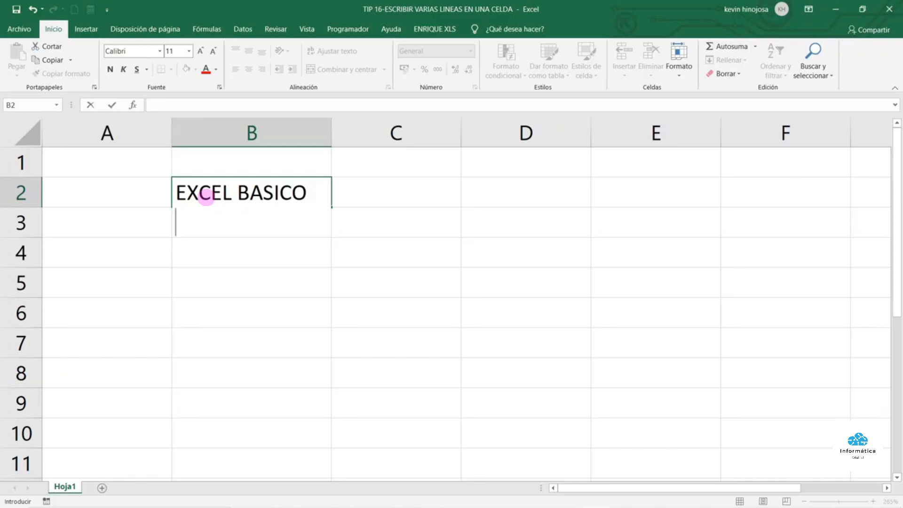
text(INTERMEDIO)
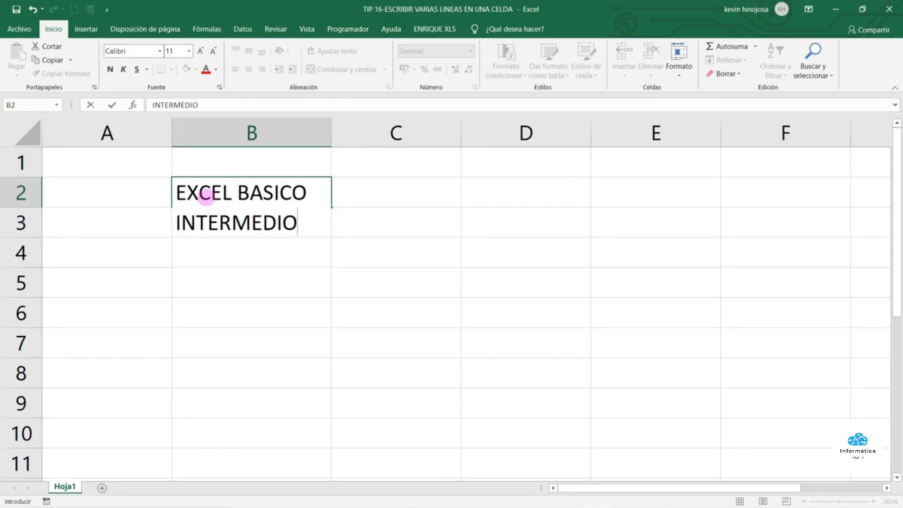
key(alt+Return)
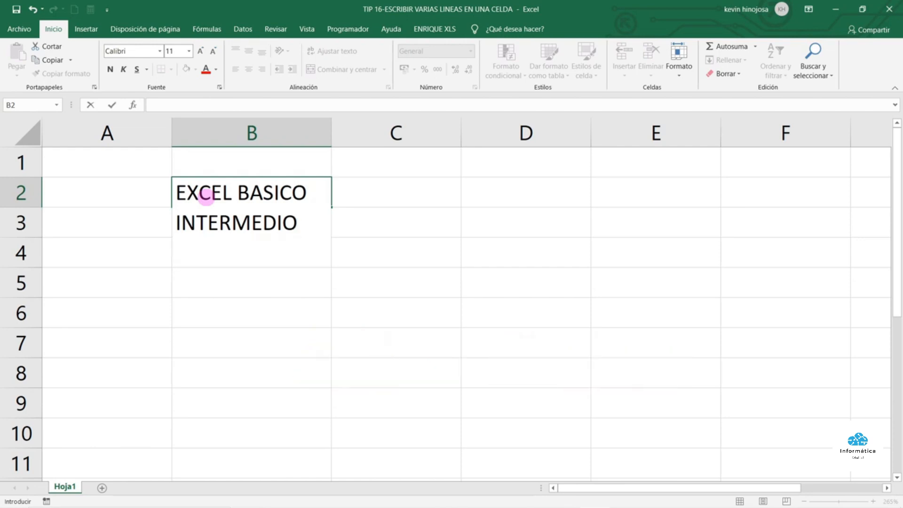
text(Y AV)
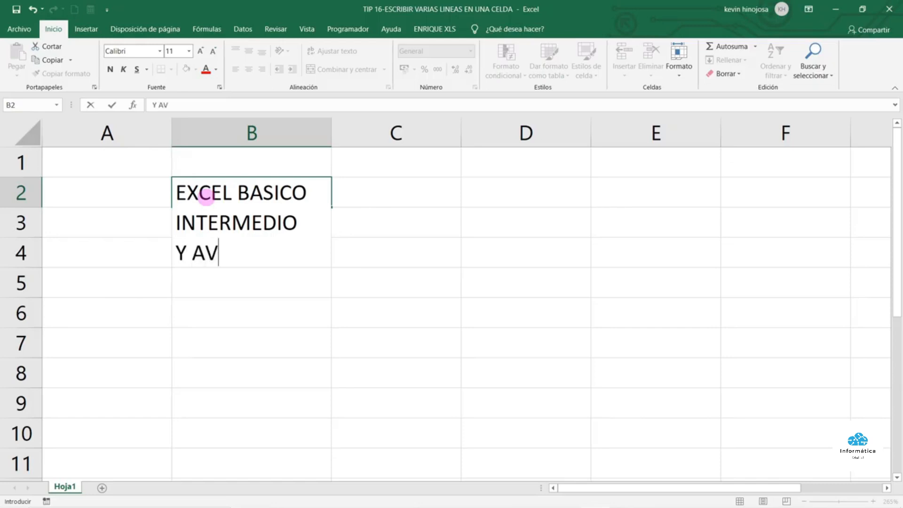
text(ANZADO)
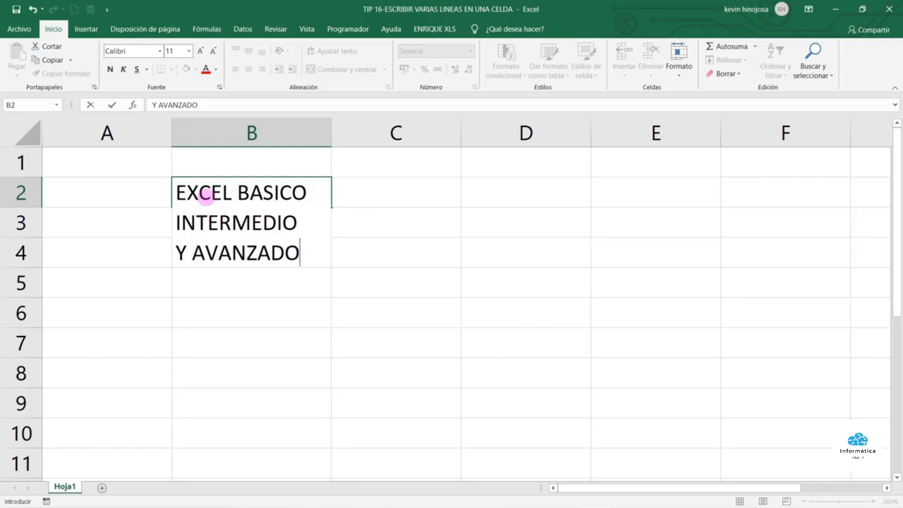
key(Return)
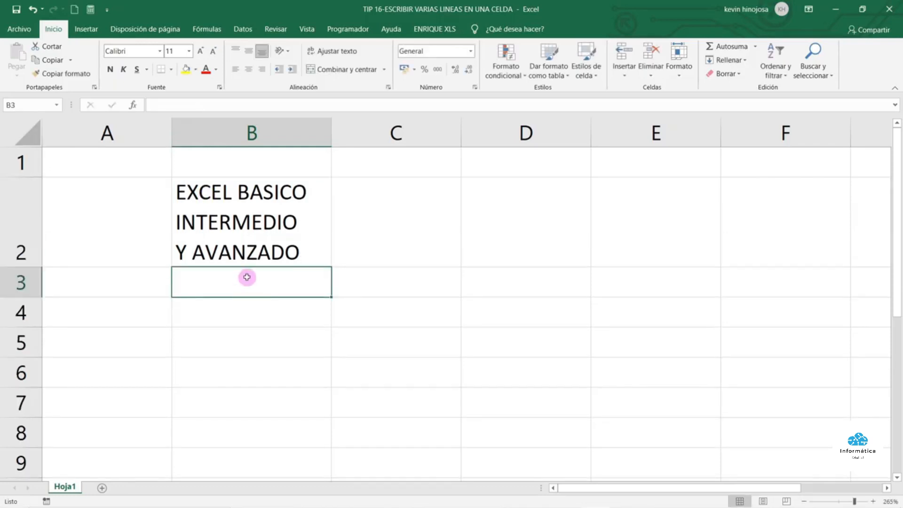
click(267, 235)
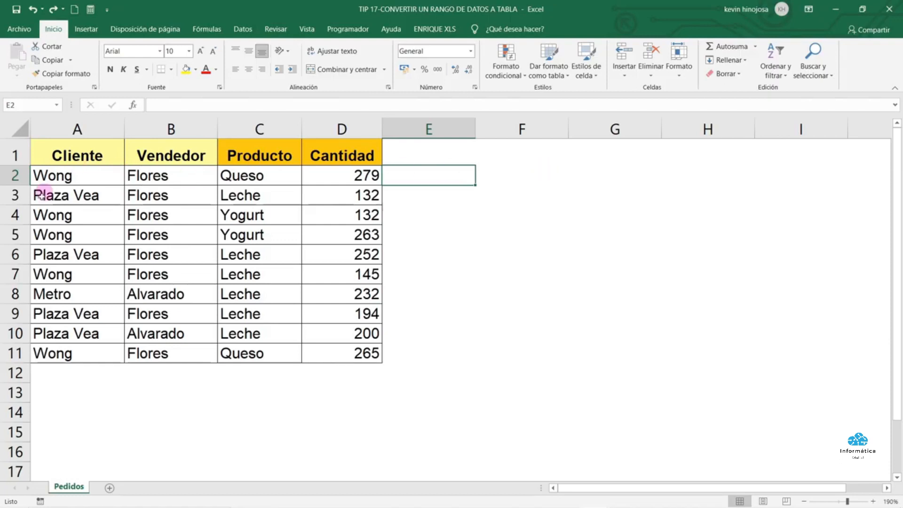
Convert the Cliente–Cantidad range A1:D11 into a table with headers
drag(100, 158, 343, 357)
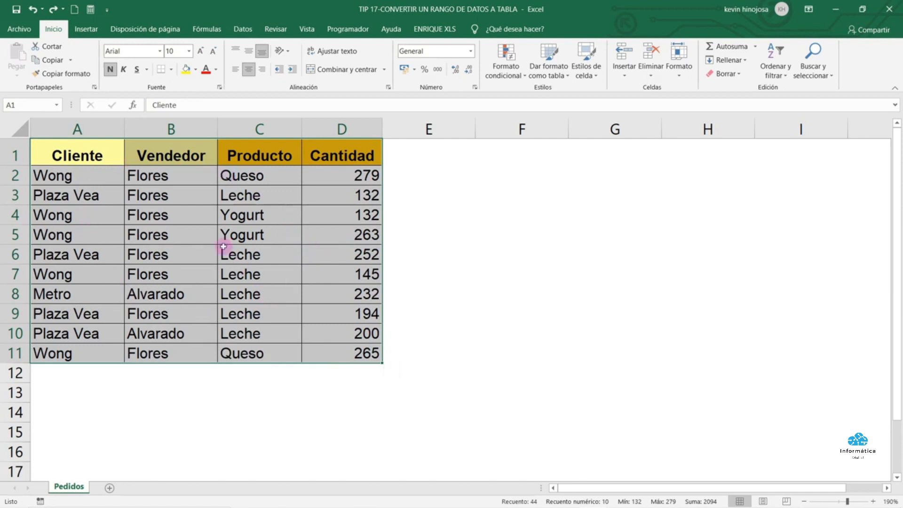
click(85, 29)
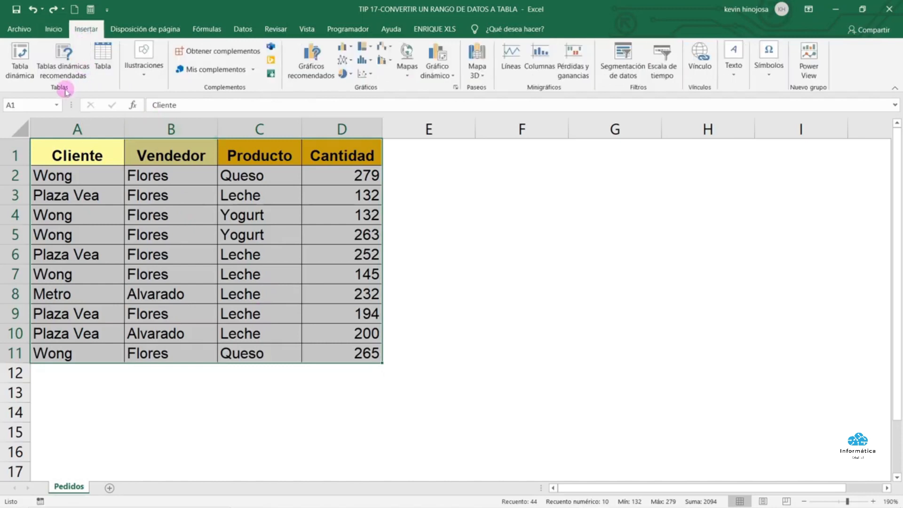
click(112, 59)
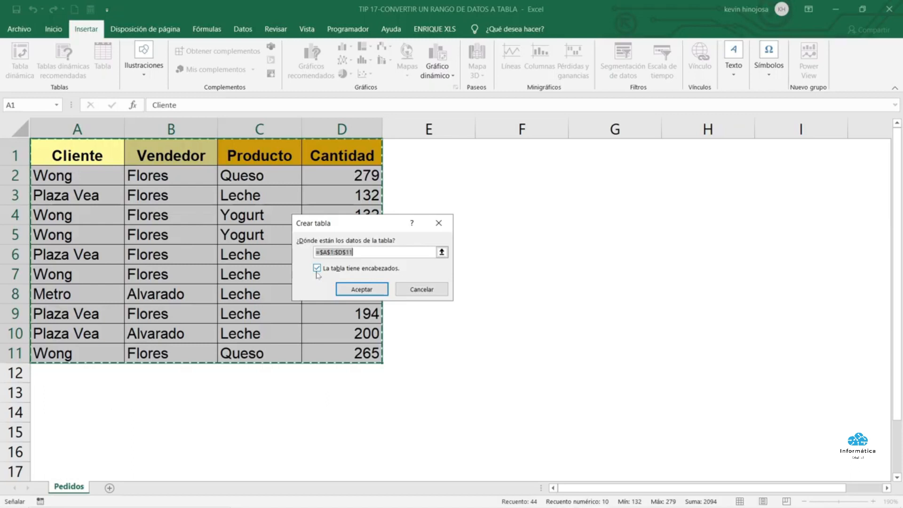
click(357, 289)
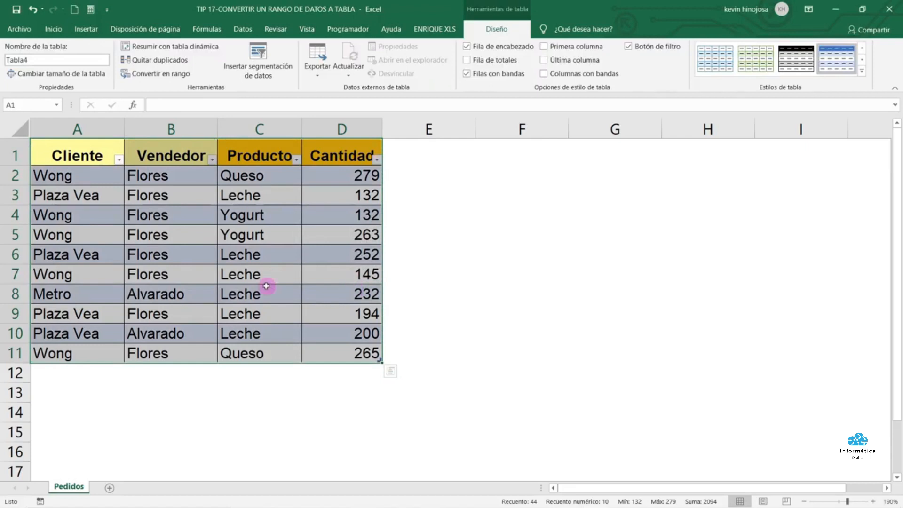
Inspect the new table's banded rows and expand the table styles gallery
key(Down)
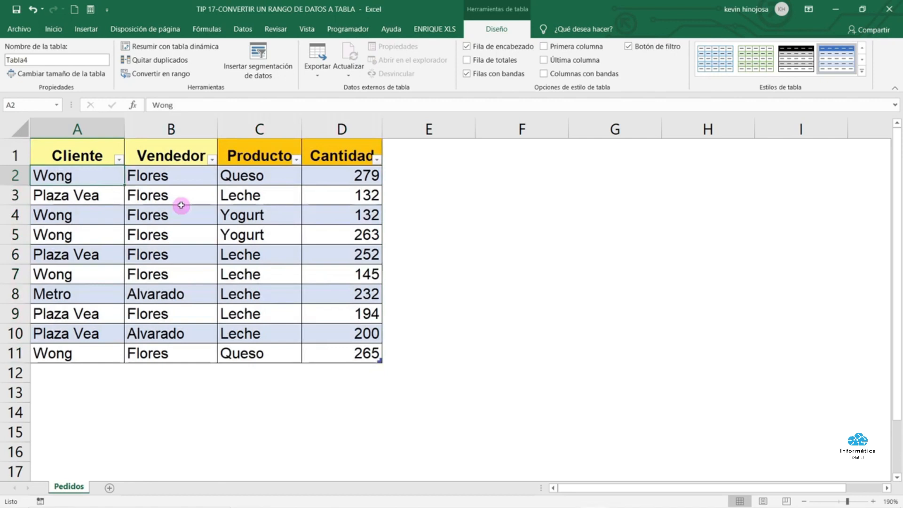
drag(103, 177, 331, 354)
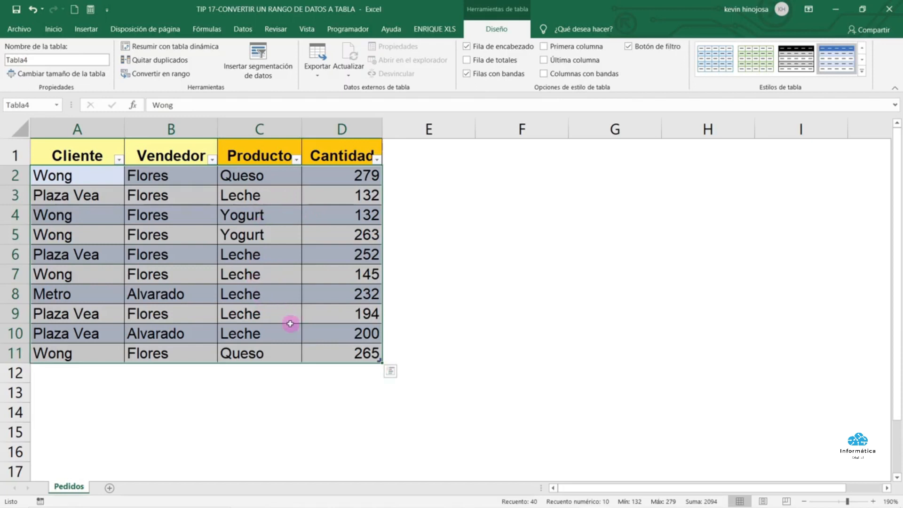
click(263, 216)
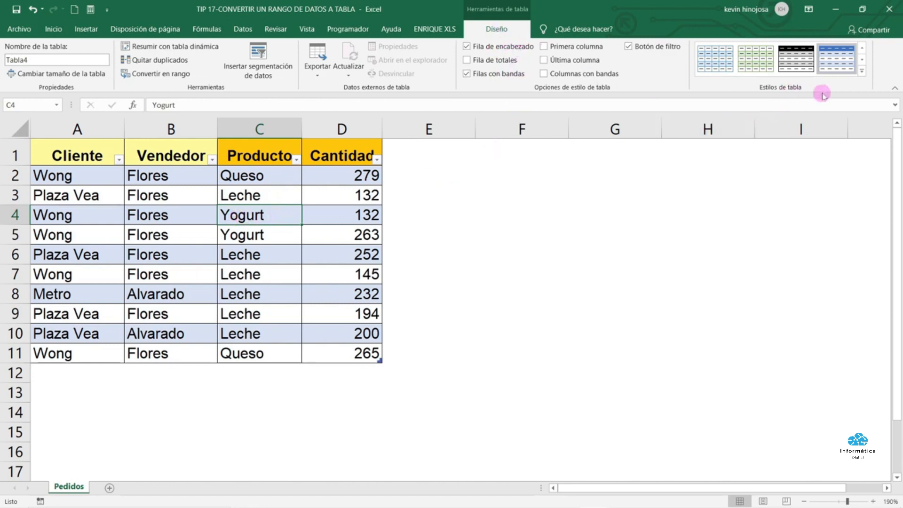
click(862, 74)
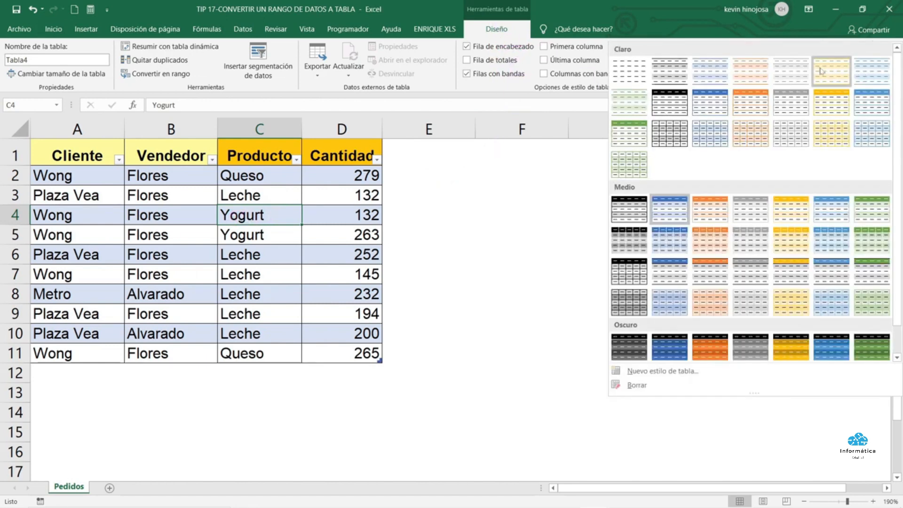
Set the Pedidos table style to Ninguno and convert table A1:D11 back to a normal range
click(637, 68)
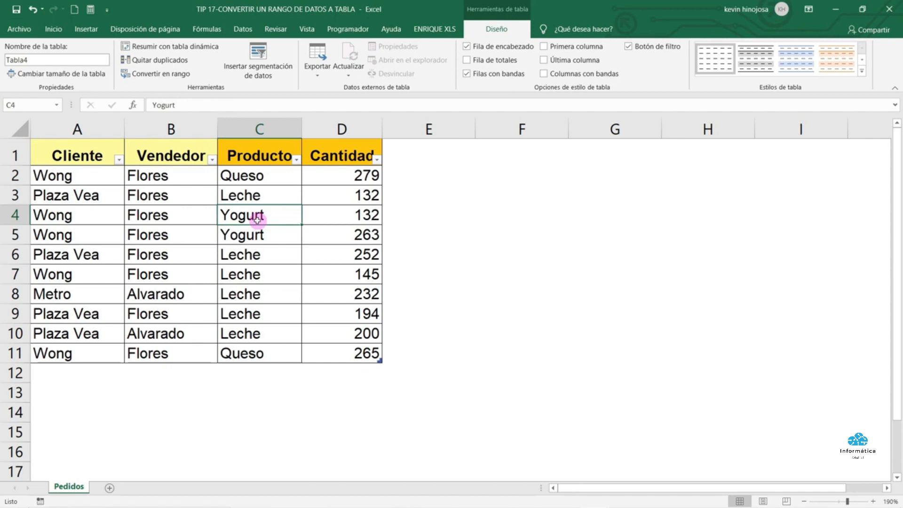
drag(110, 159, 324, 356)
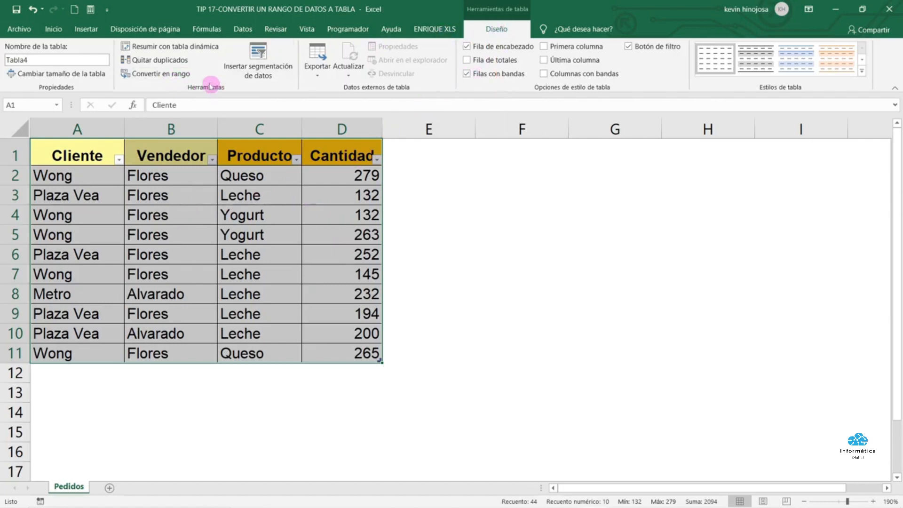
click(160, 75)
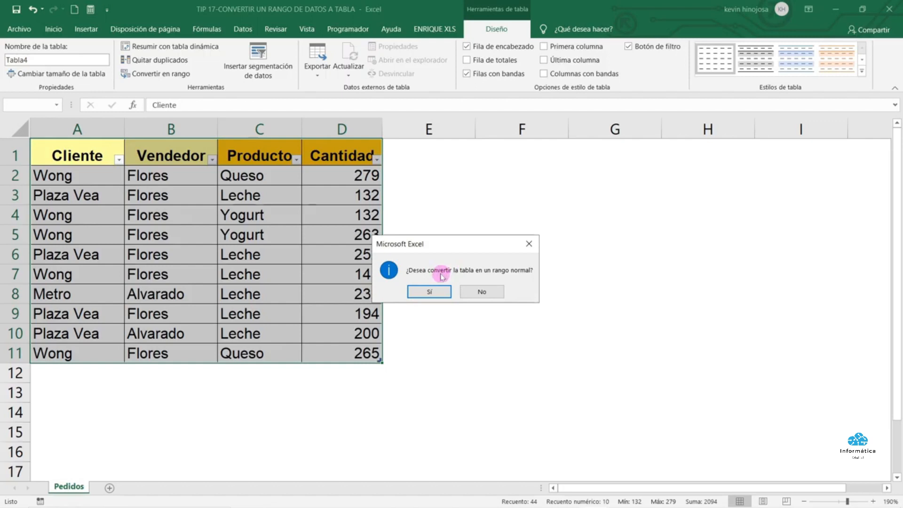
click(431, 291)
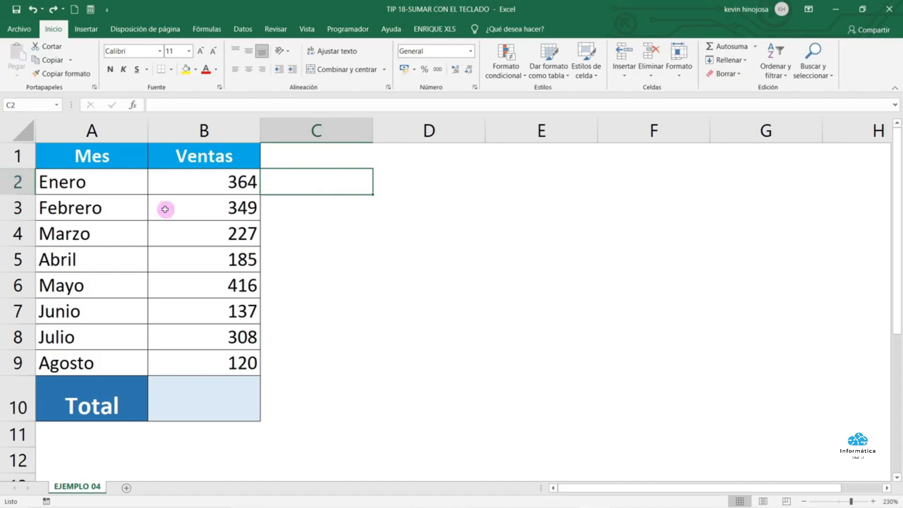
Fill Total cell B10 with =SUMA(B2:B9) via Alt+Shift+0, giving 2106
drag(212, 178, 221, 363)
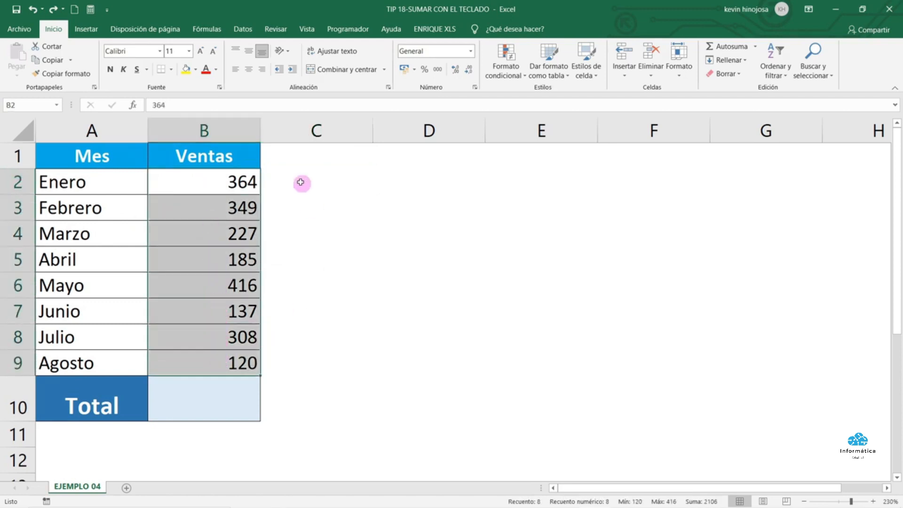
click(190, 406)
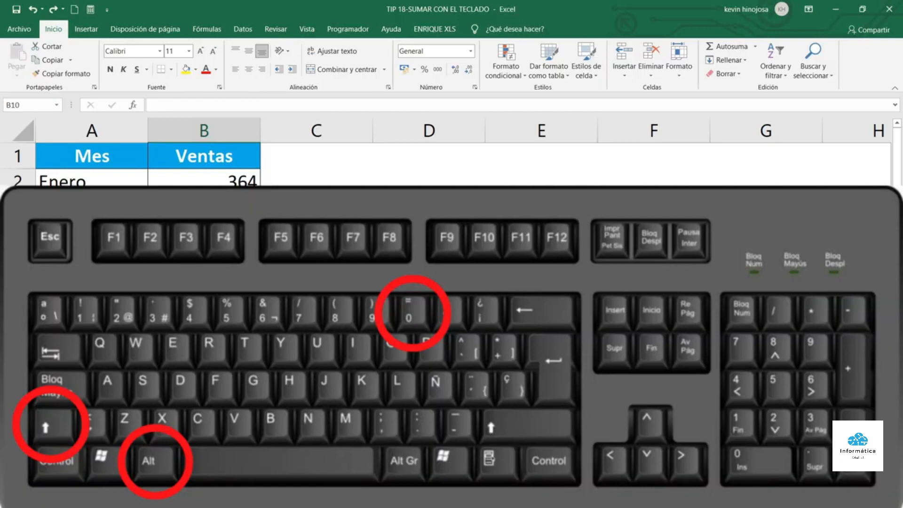
key(alt+shift+0)
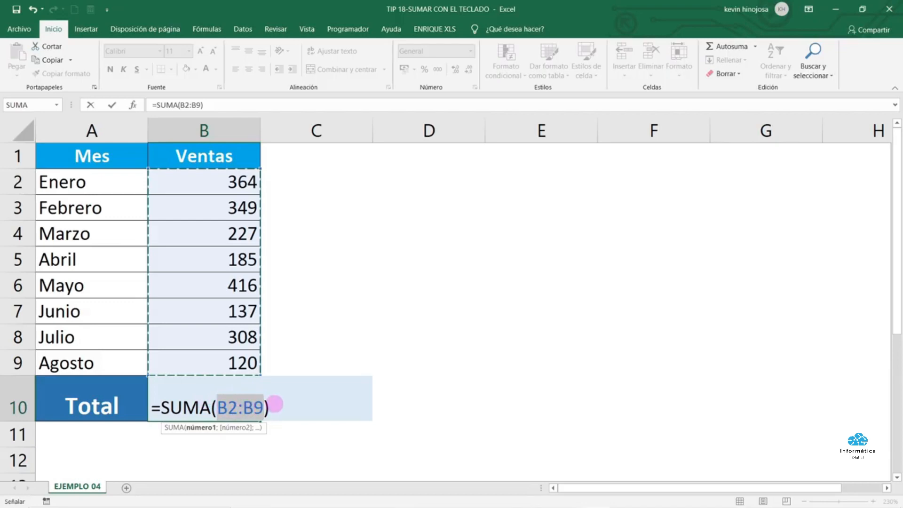
key(Return)
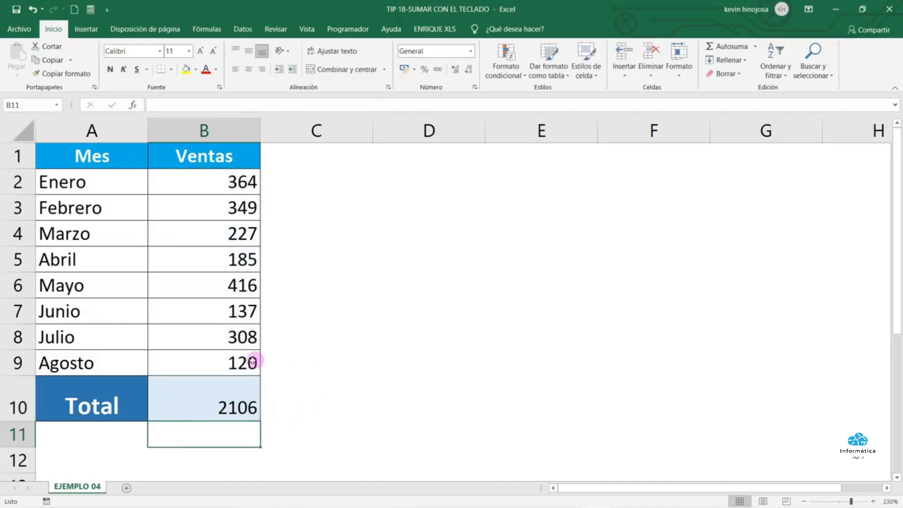
click(227, 389)
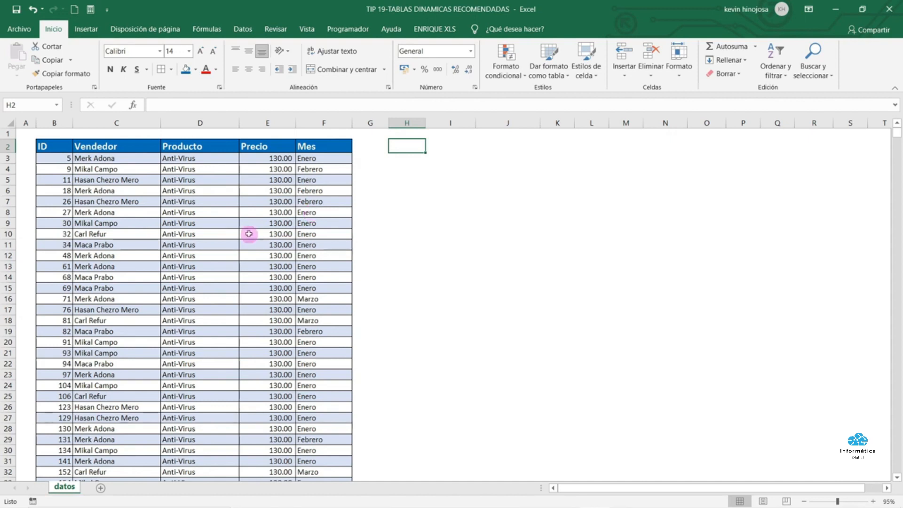
Insert the recommended pivot 'Suma de Precio por Producto' on new sheet Hoja8, totalling 60090
scroll(216, 237, down, 4)
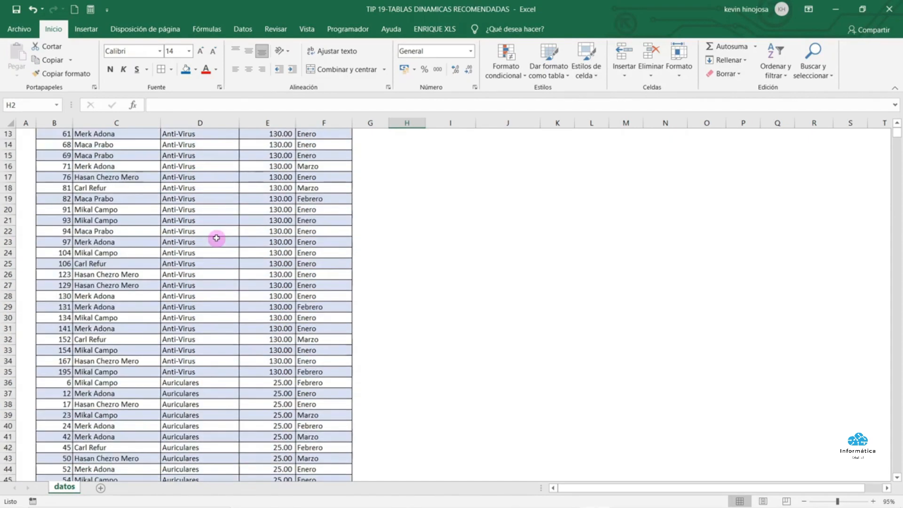
scroll(216, 238, up, 4)
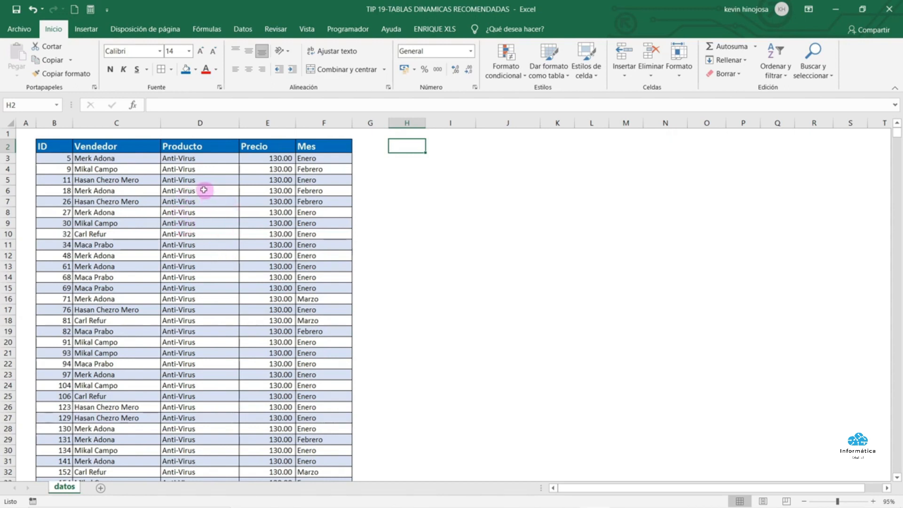
click(179, 202)
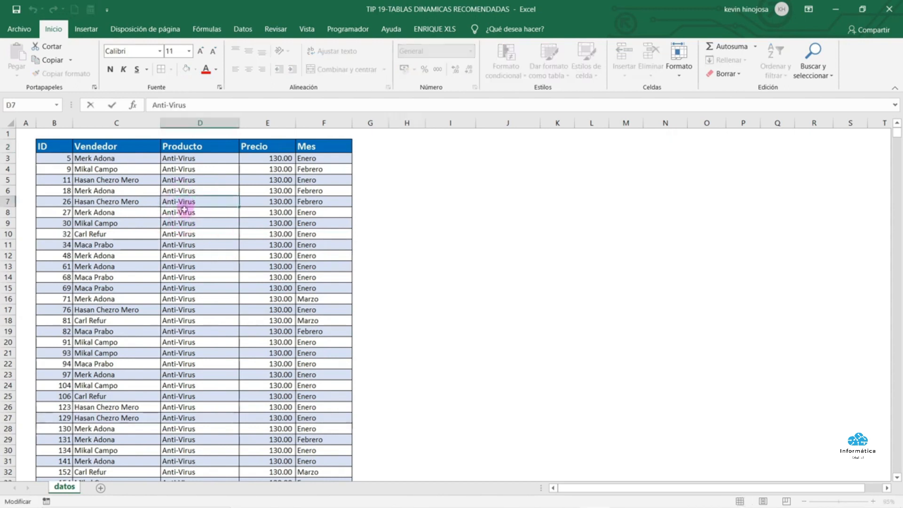
click(184, 211)
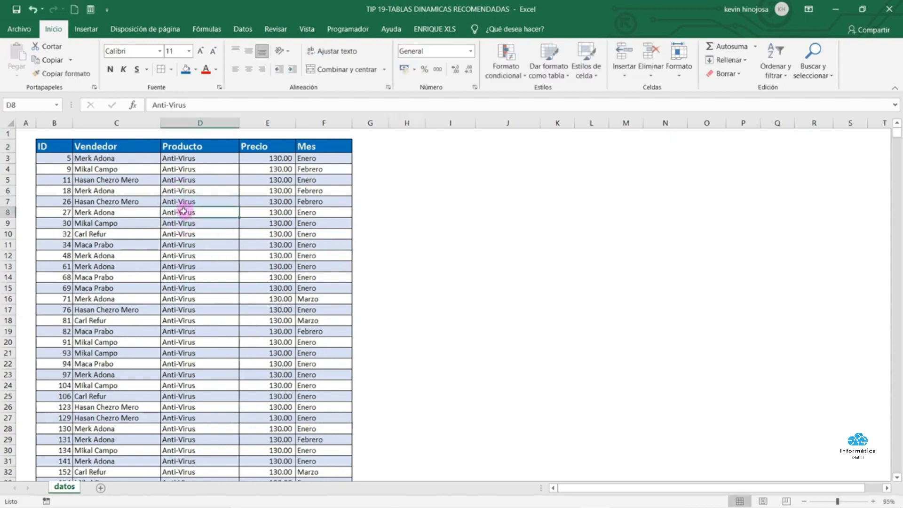
click(89, 32)
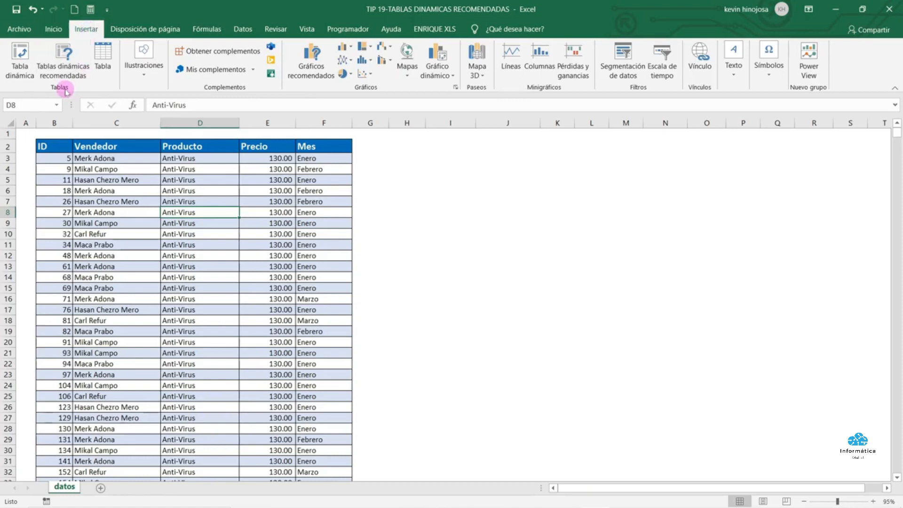
click(66, 63)
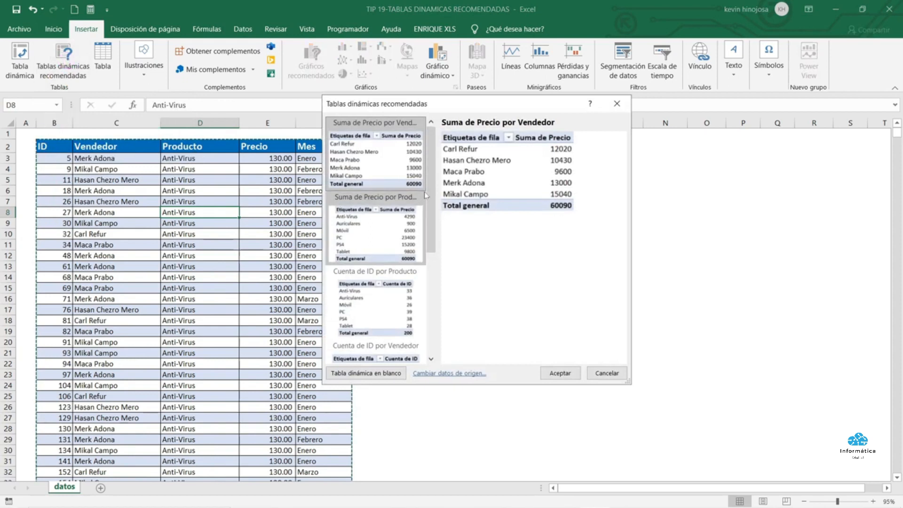
drag(431, 195, 430, 141)
click(389, 226)
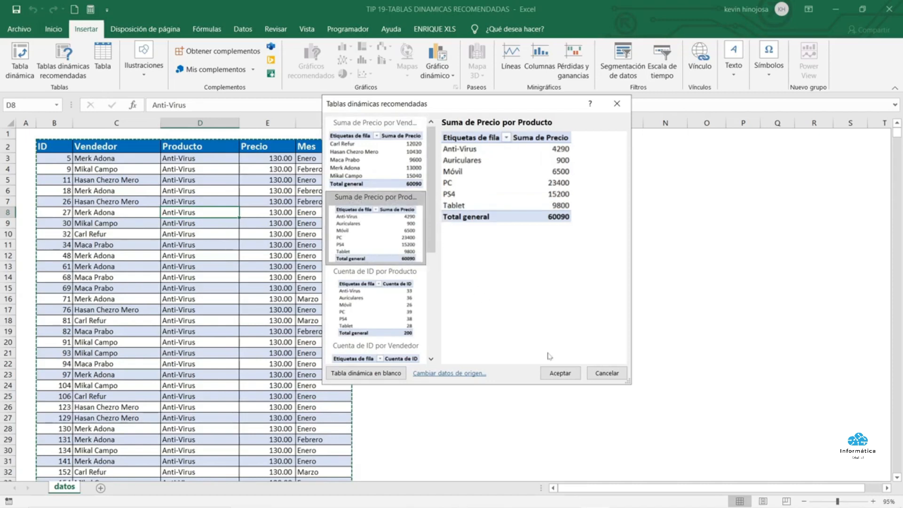
click(547, 373)
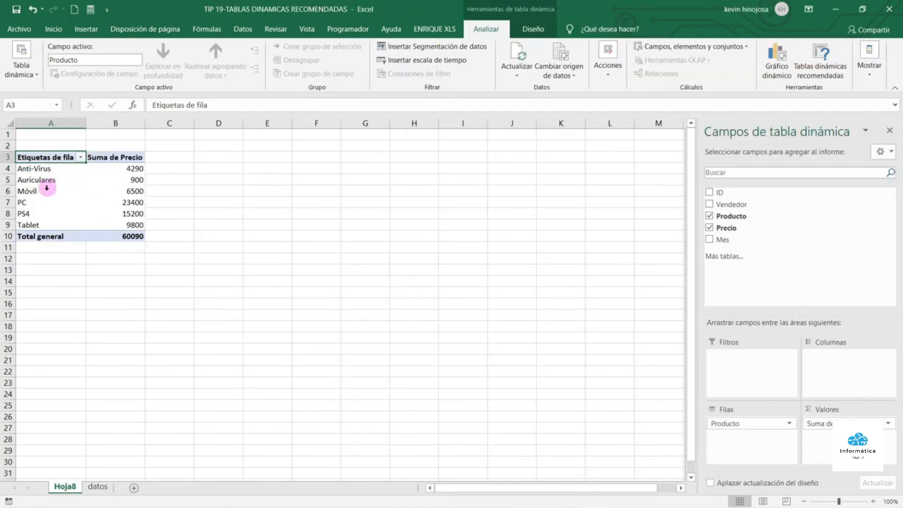
Set the pivot's report layout to Mostrar en formato de esquema so the row header reads Producto
click(56, 174)
click(90, 190)
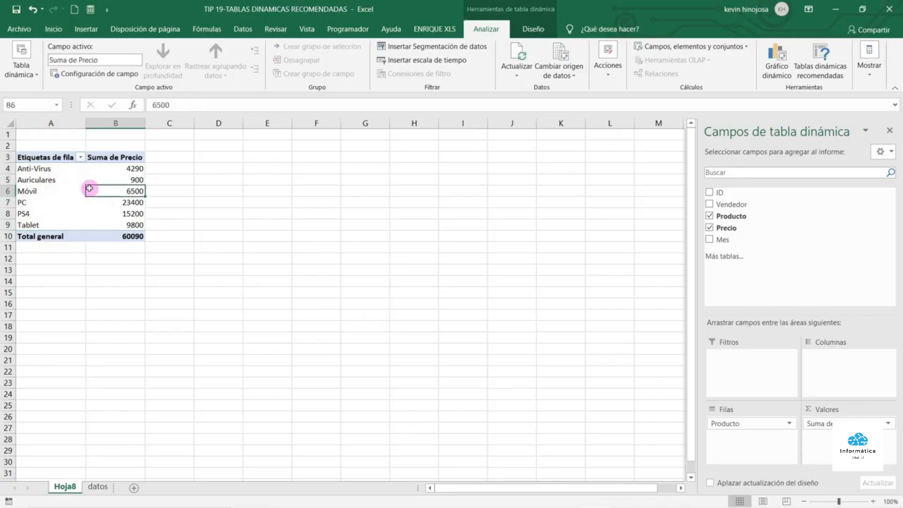
click(59, 156)
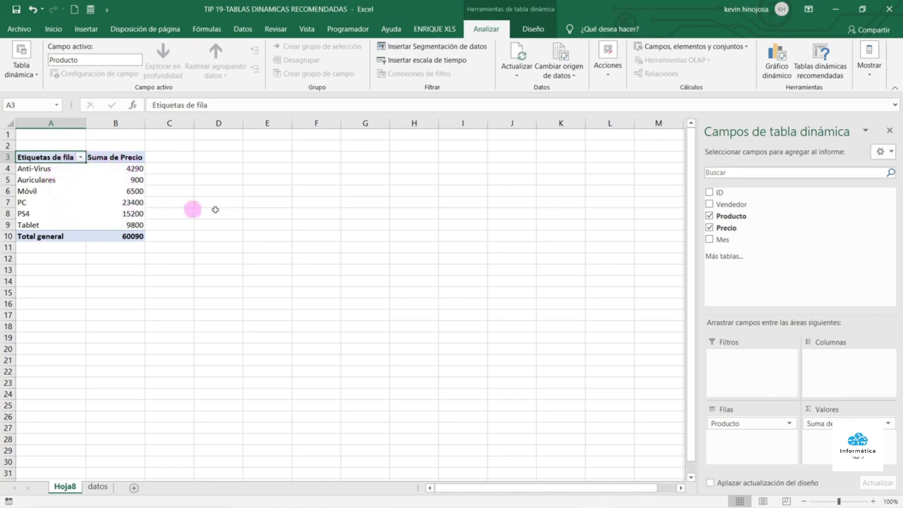
click(543, 33)
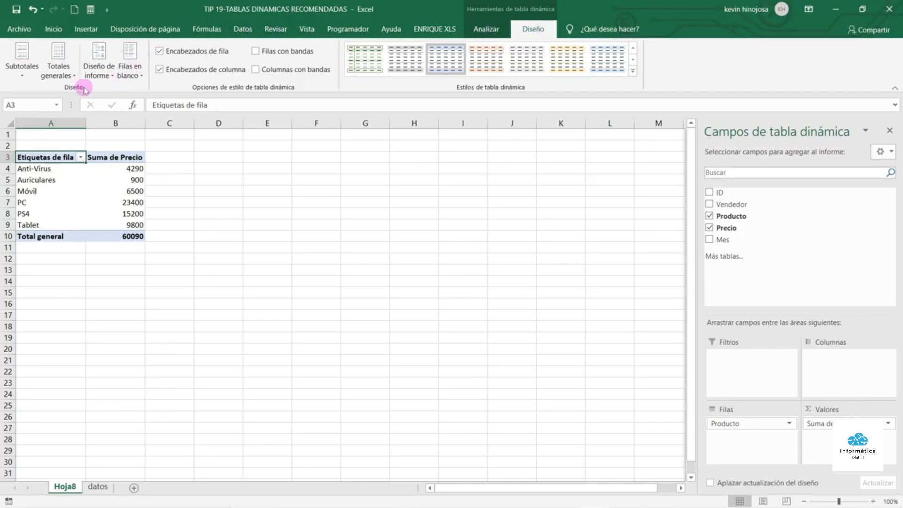
click(110, 75)
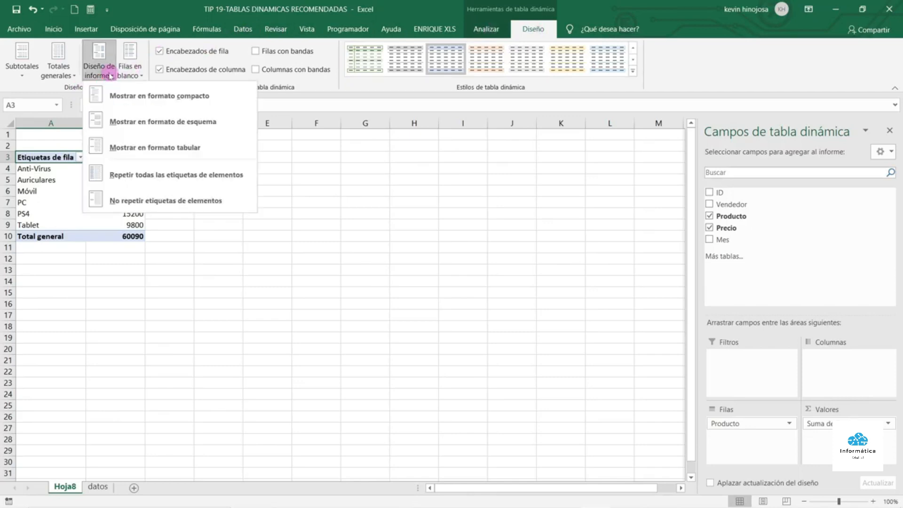
click(138, 128)
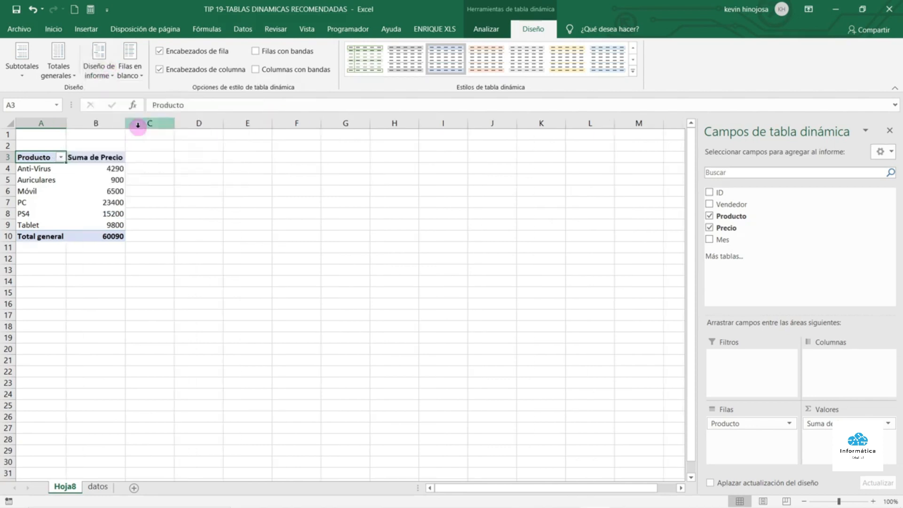
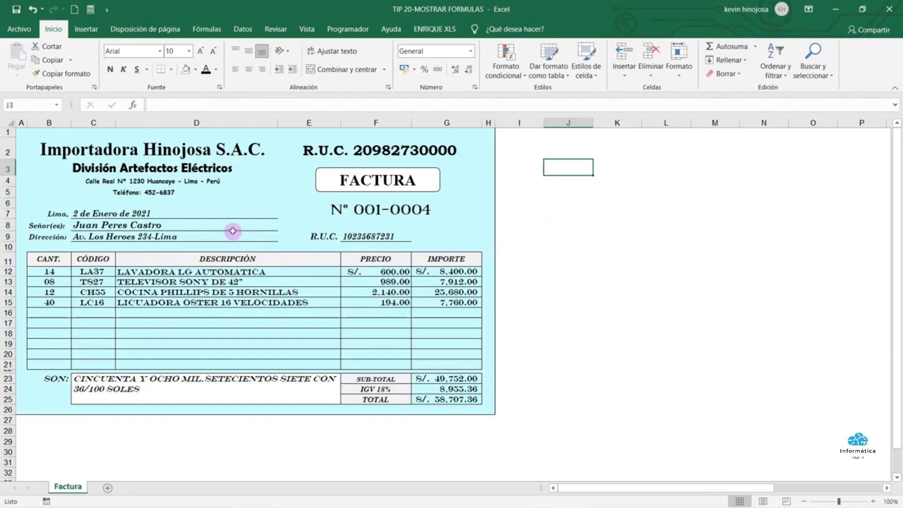
View the invoice date formula in C7, leave it unchanged, then switch to the Fórmulas tab
click(202, 212)
double_click(203, 212)
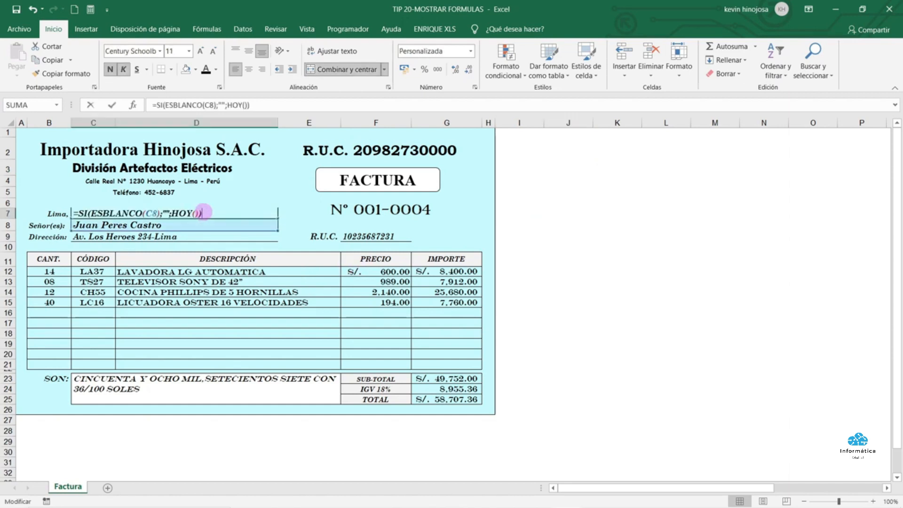
drag(203, 212, 70, 211)
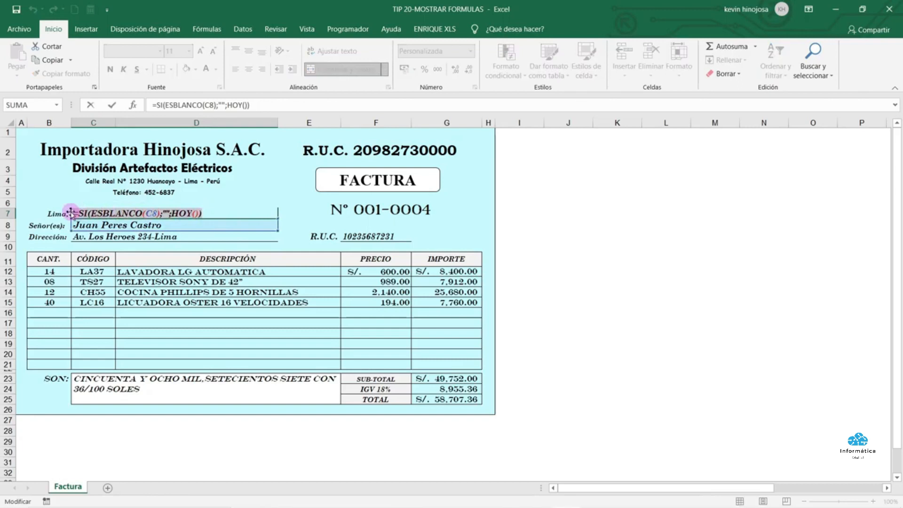
drag(252, 105, 154, 105)
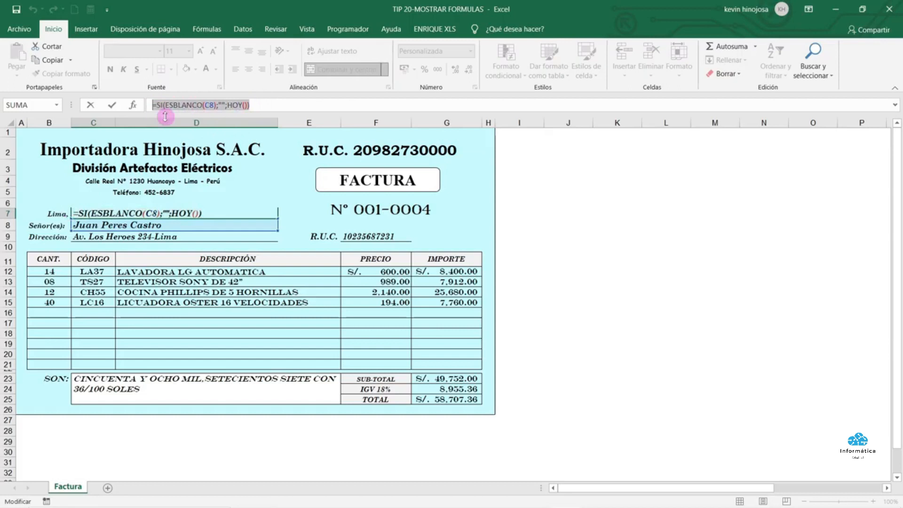
key(Escape)
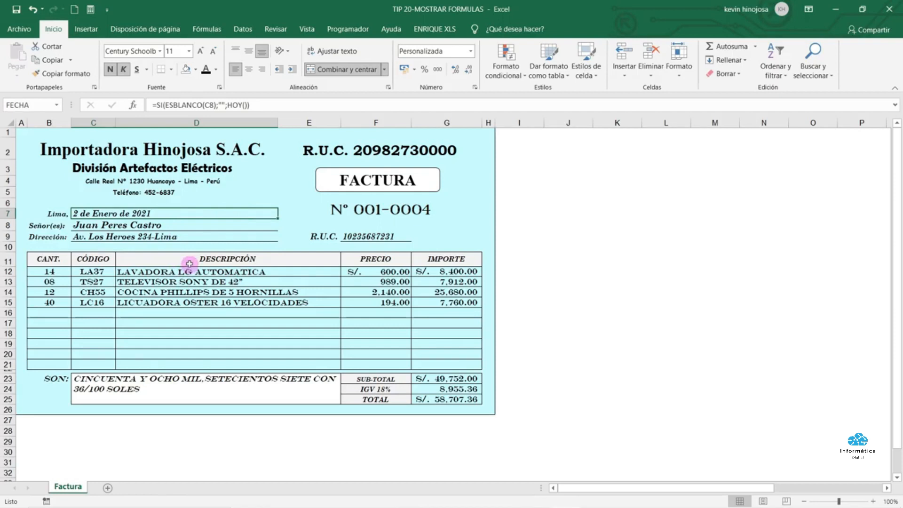
click(207, 31)
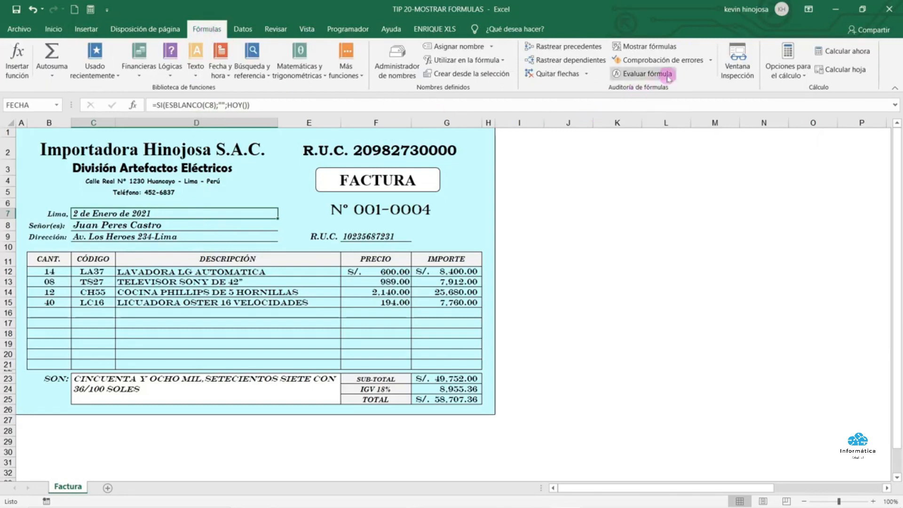
Turn Mostrar fórmulas on to display every invoice formula, then off to restore calculated values
click(650, 47)
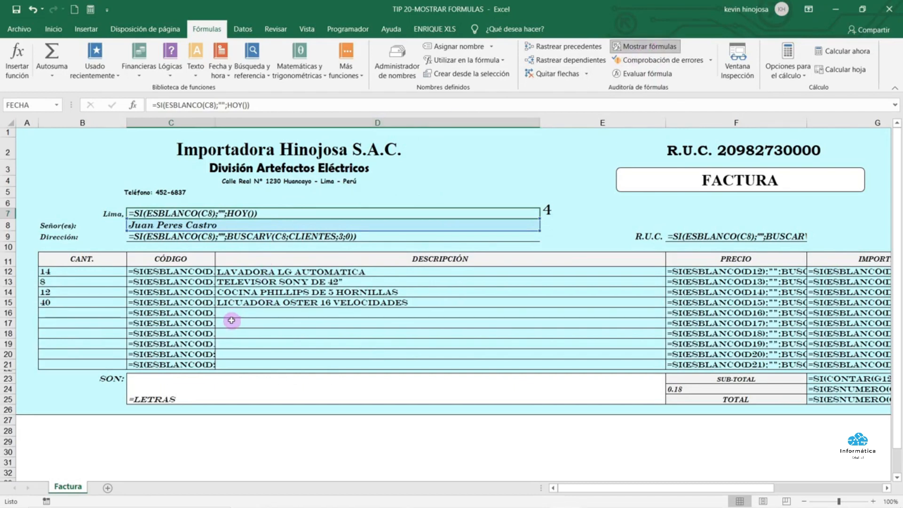
drag(593, 488, 420, 371)
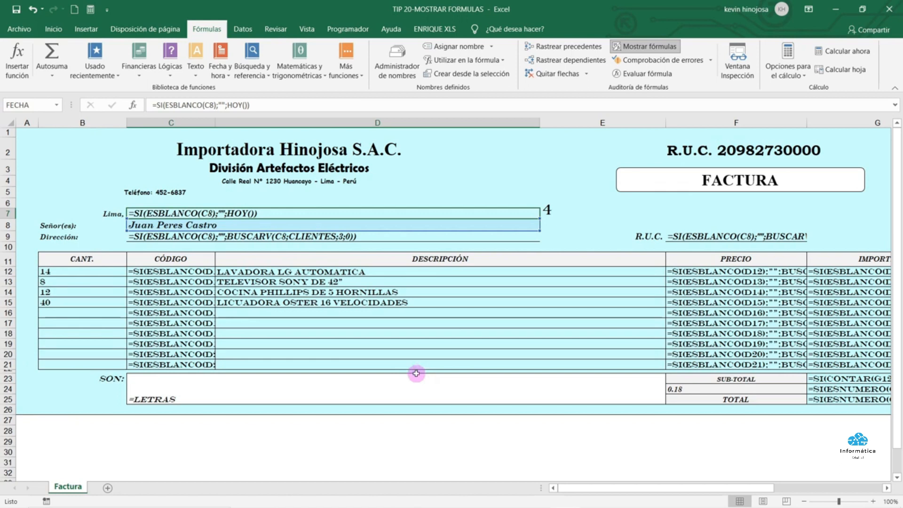
click(214, 31)
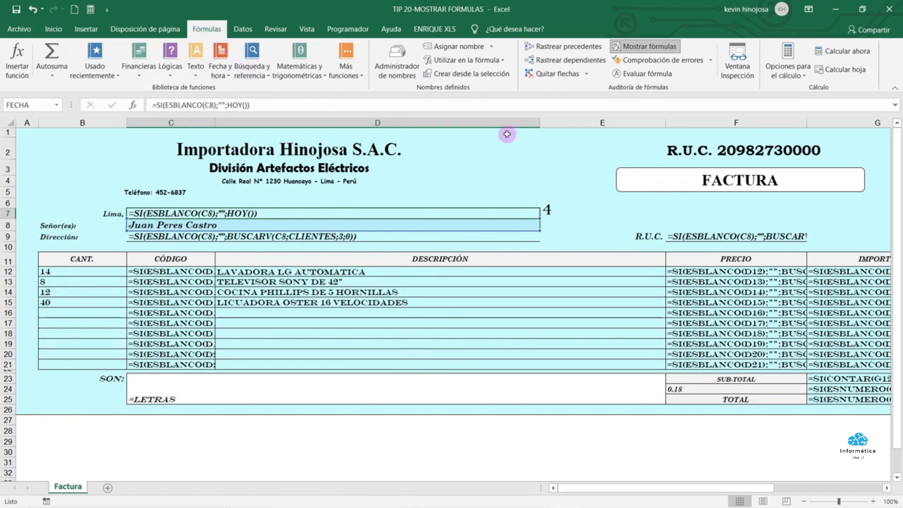
click(657, 49)
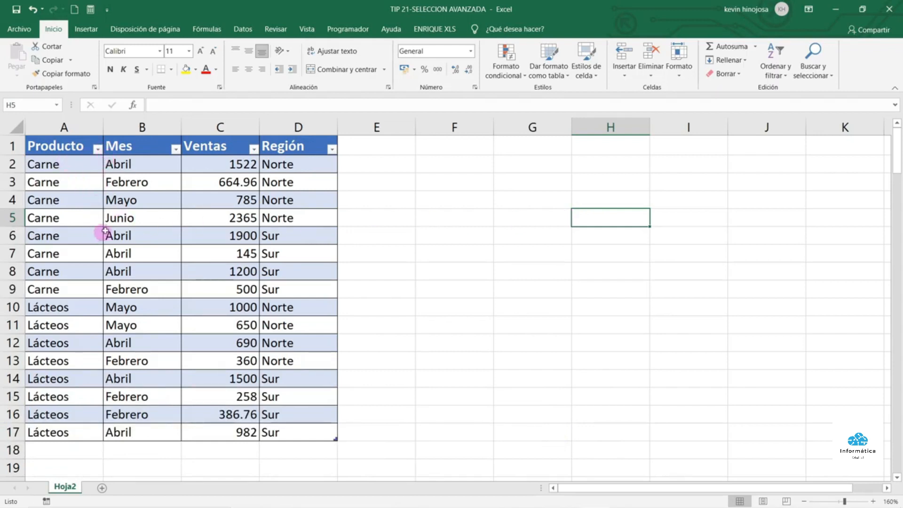
Pick the Abril cells B2, B6, B7, B8 and B12, then bring up Buscar y seleccionar
drag(135, 163, 145, 430)
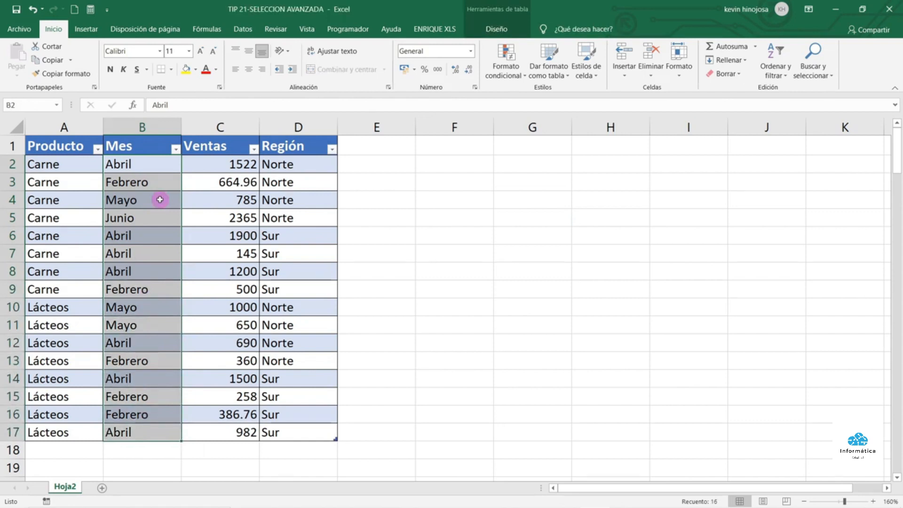
click(156, 169)
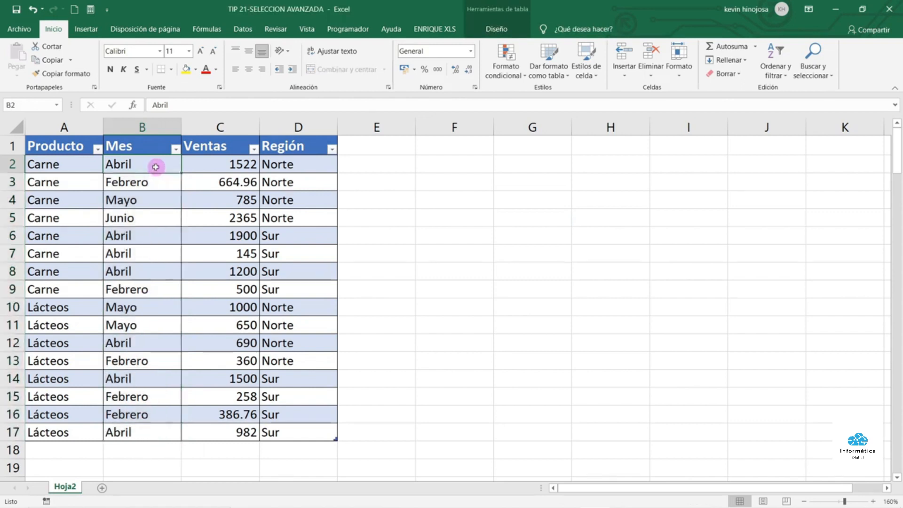
click(144, 232)
click(142, 253)
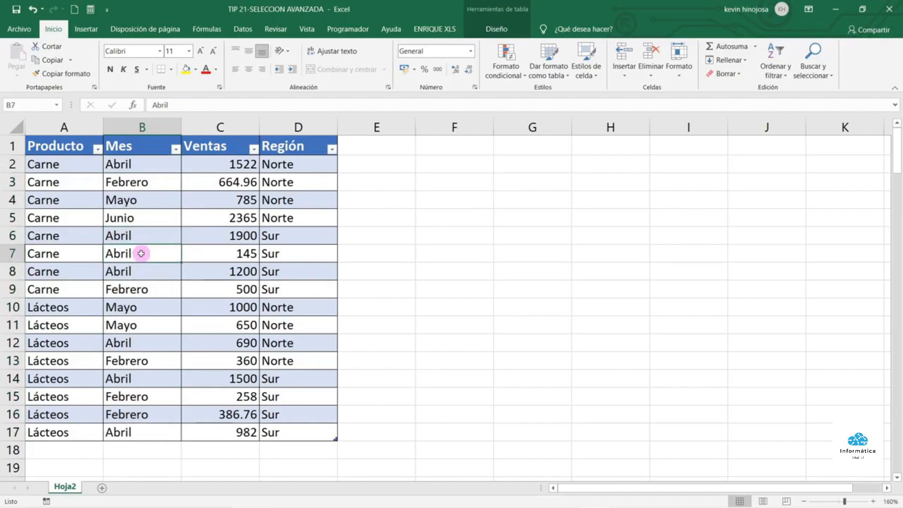
click(141, 274)
click(139, 343)
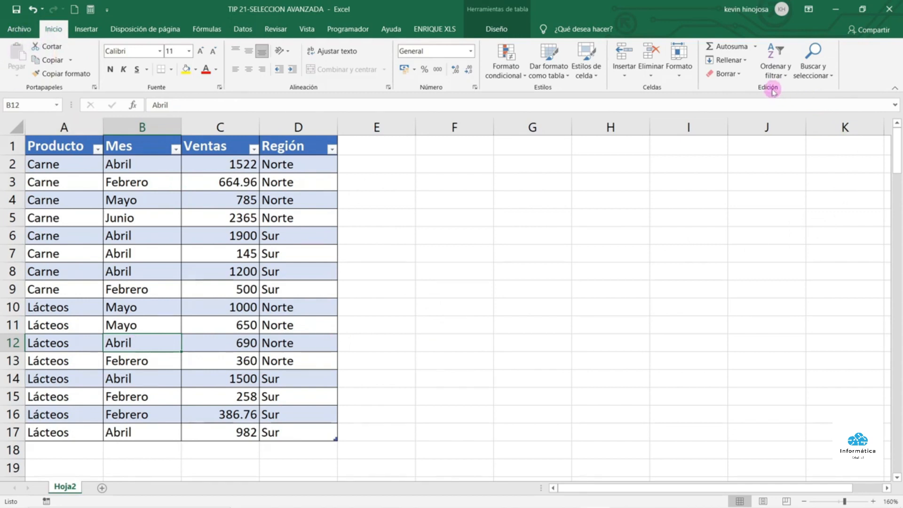
click(831, 76)
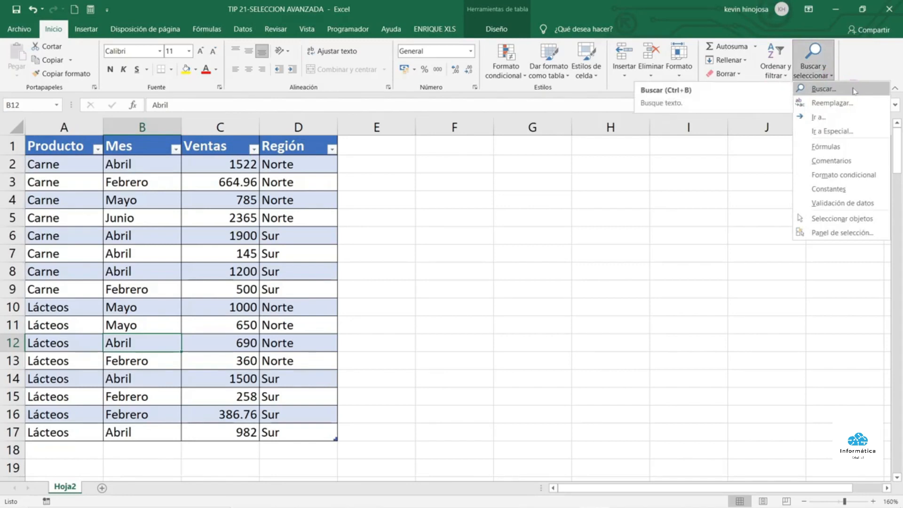
Find all 'Abril' cells on Hoja2 and select all 7 results before closing the dialog
click(824, 89)
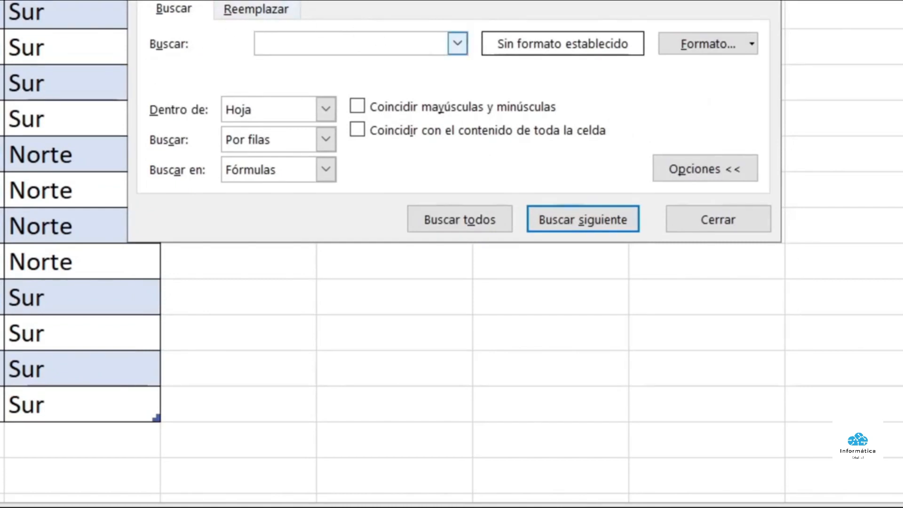
text(Abril)
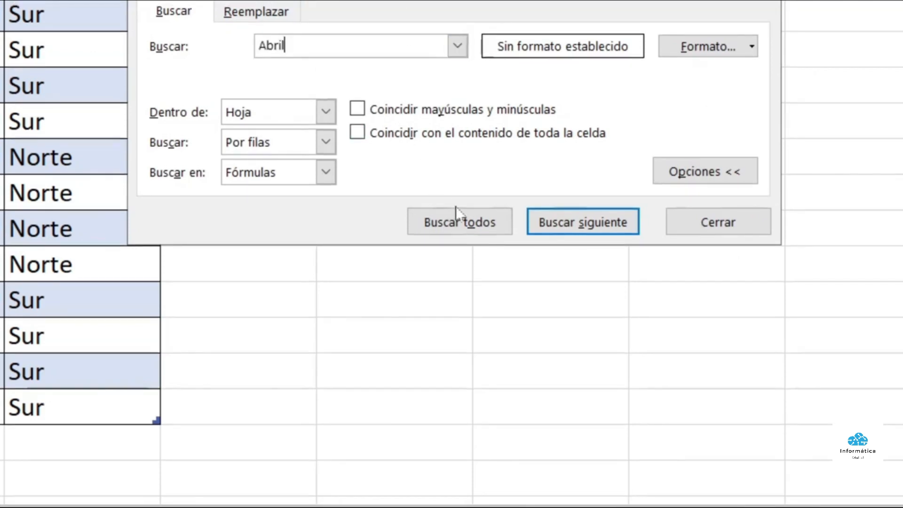
click(467, 229)
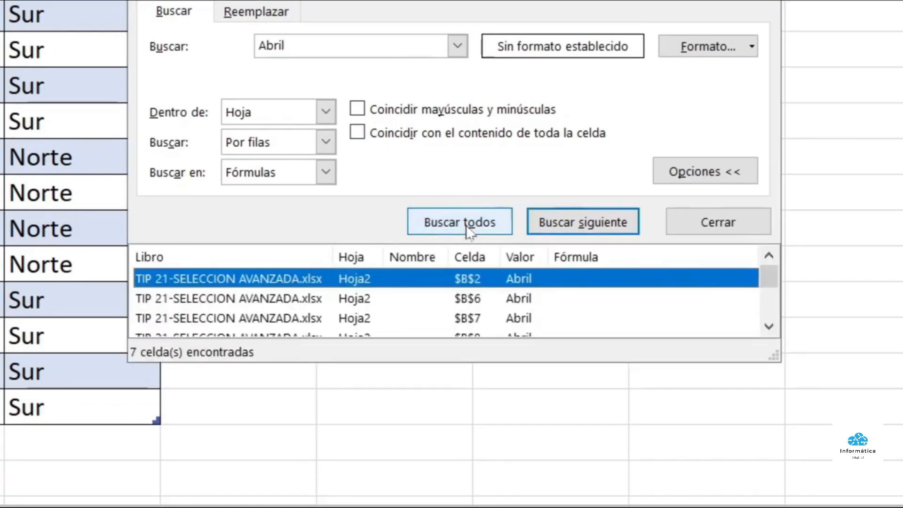
key(ctrl+a)
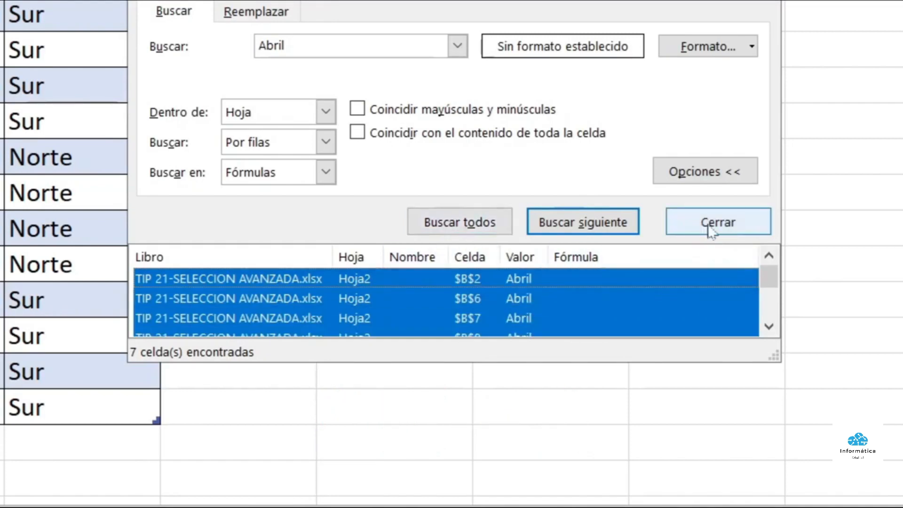
click(676, 227)
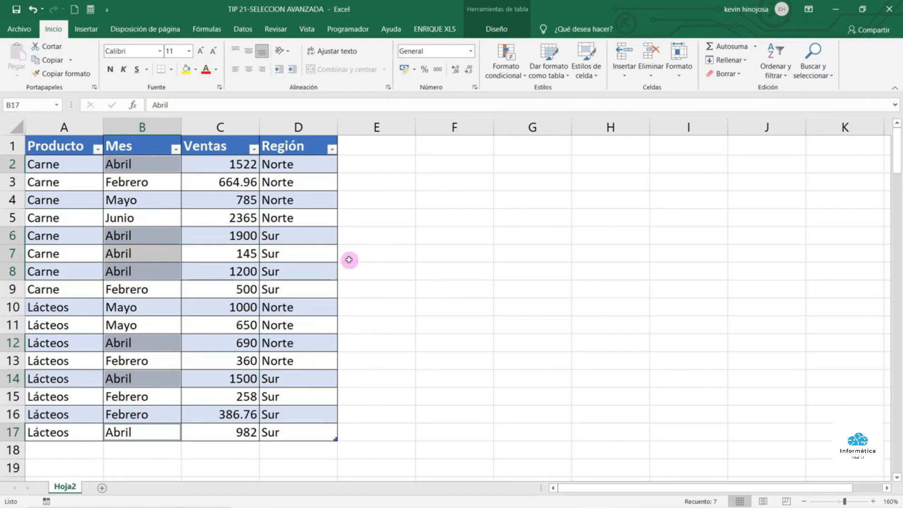
Enter 'Diciembre' into all the selected Abril cells at once with Ctrl+Enter
key(Caps_Lock)
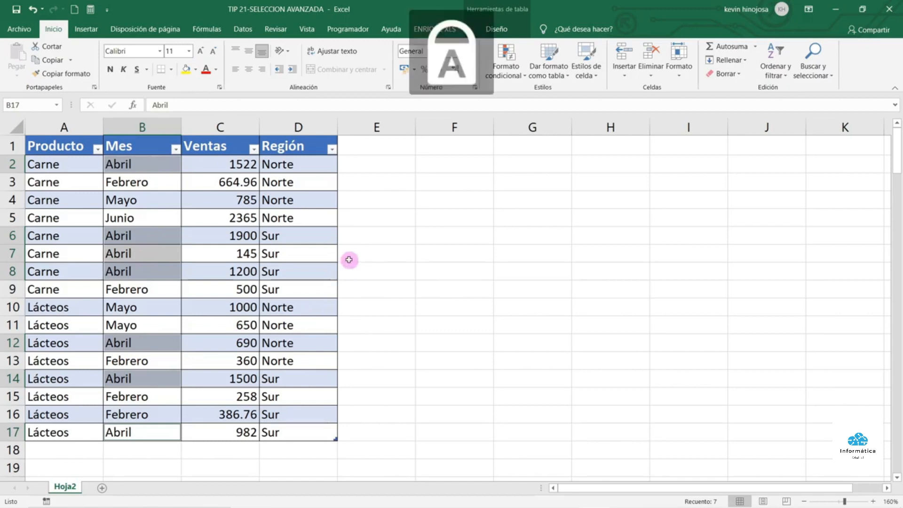
text(D)
key(Caps_Lock)
text(iciembre)
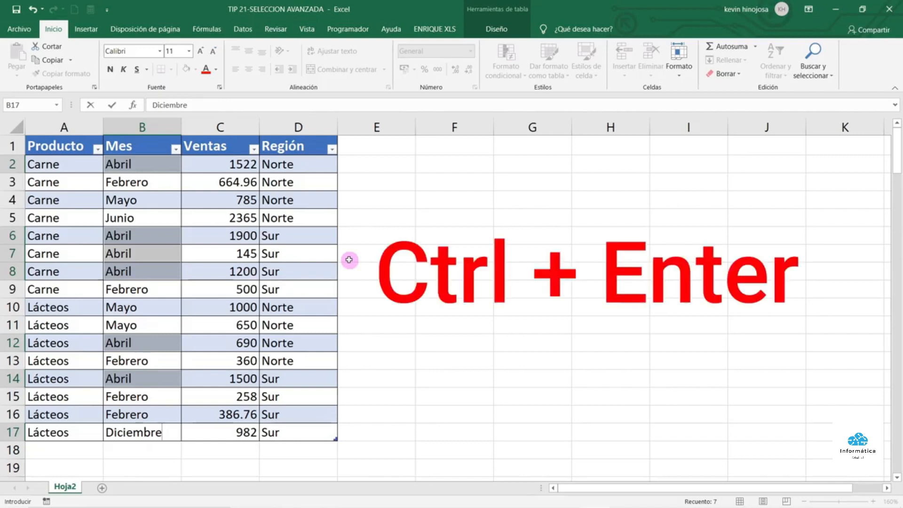
key(ctrl+Return)
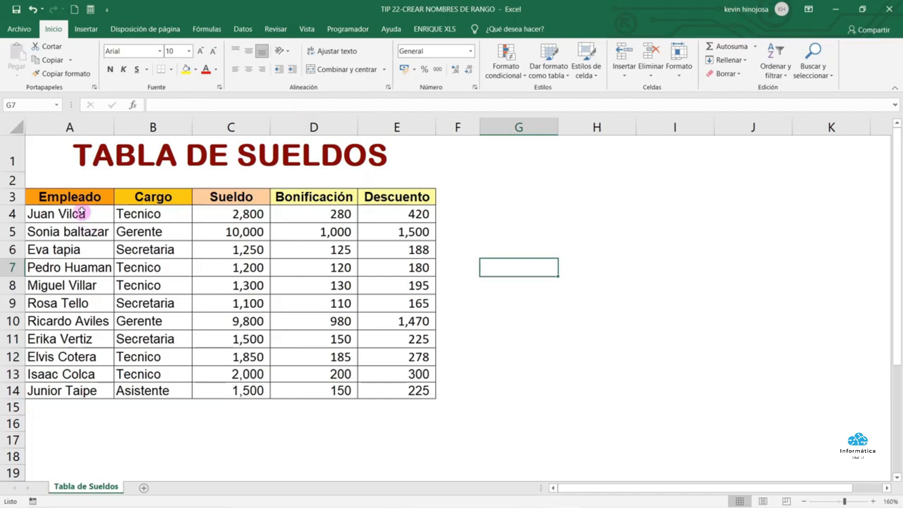
Name the employee names in column A 'Empleado' through the Name Box
drag(81, 199, 418, 391)
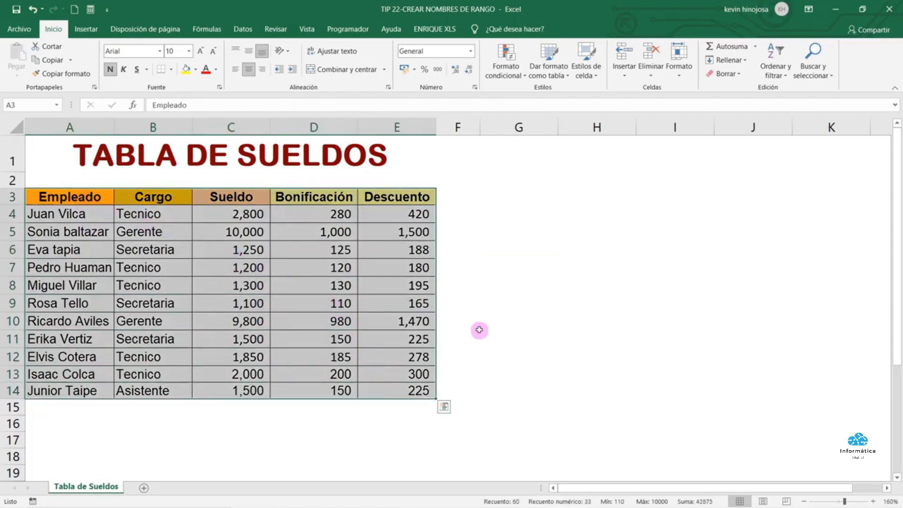
click(89, 265)
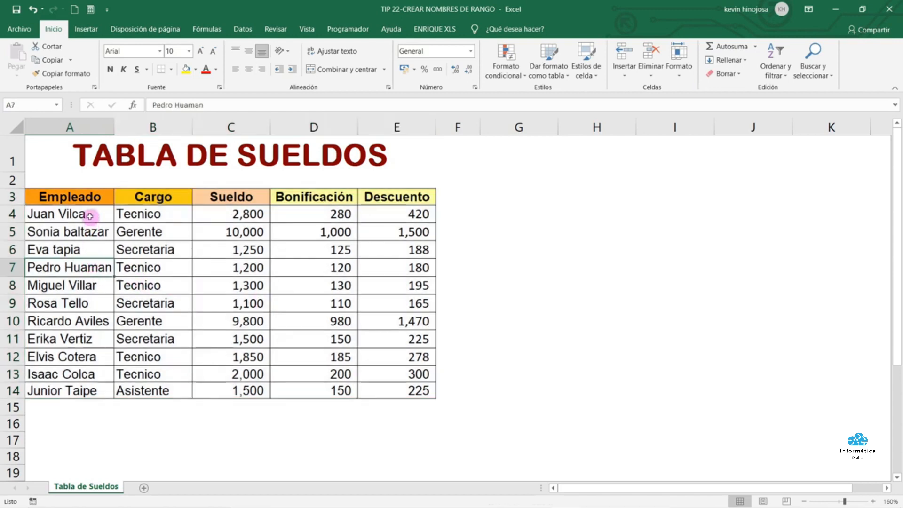
drag(89, 215, 91, 391)
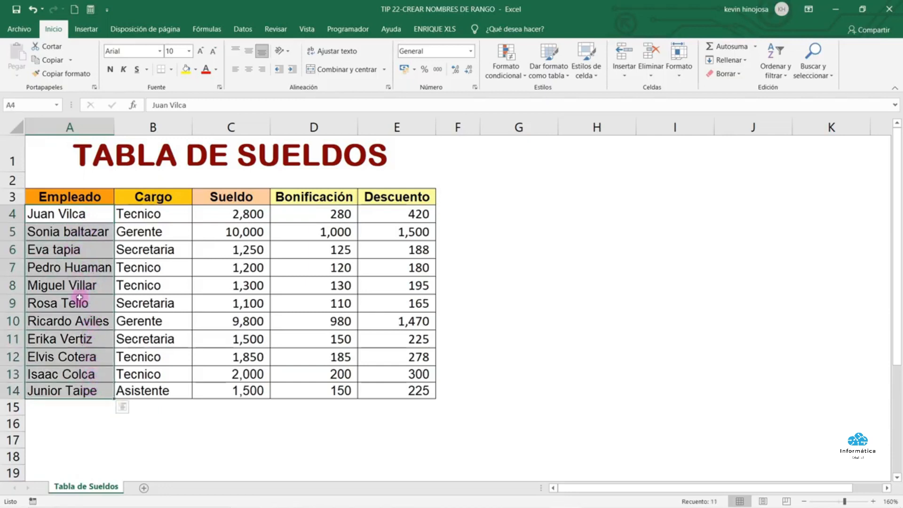
click(36, 107)
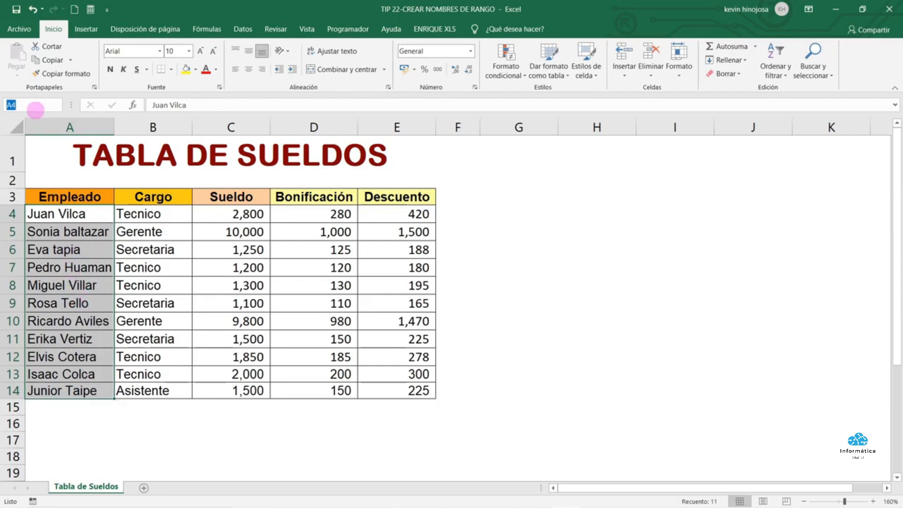
key(Caps_Lock)
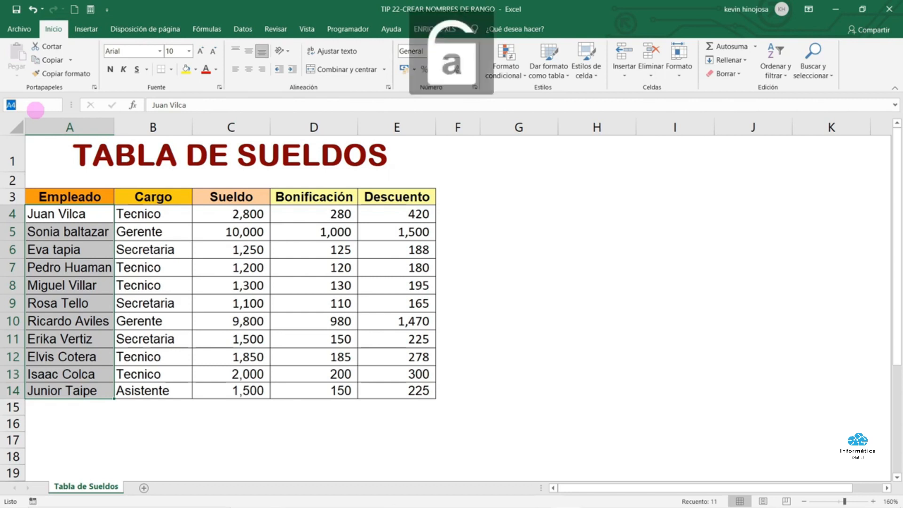
key(Caps_Lock)
text(mpleado)
key(Return)
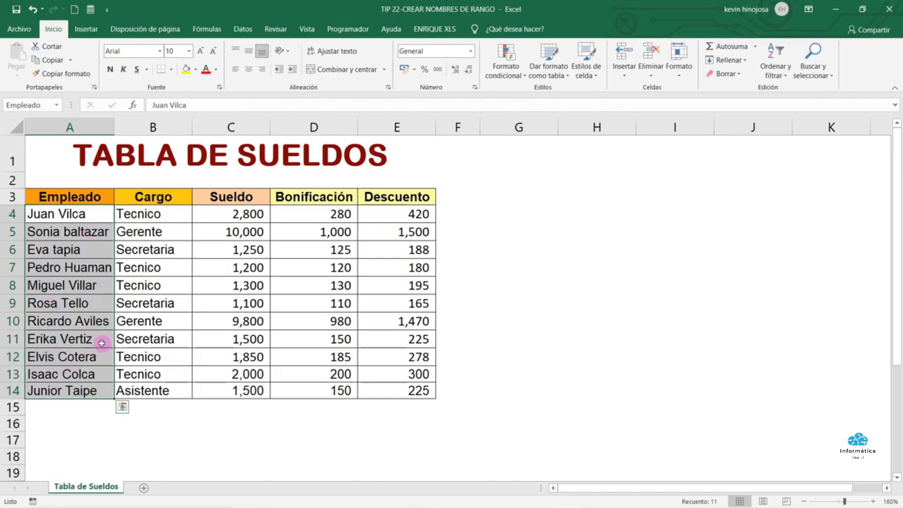
Select the Cargo, Sueldo, Bonificación and Descuento columns, then the whole table with headers
drag(174, 212, 178, 388)
drag(221, 214, 228, 383)
click(312, 214)
drag(313, 215, 307, 383)
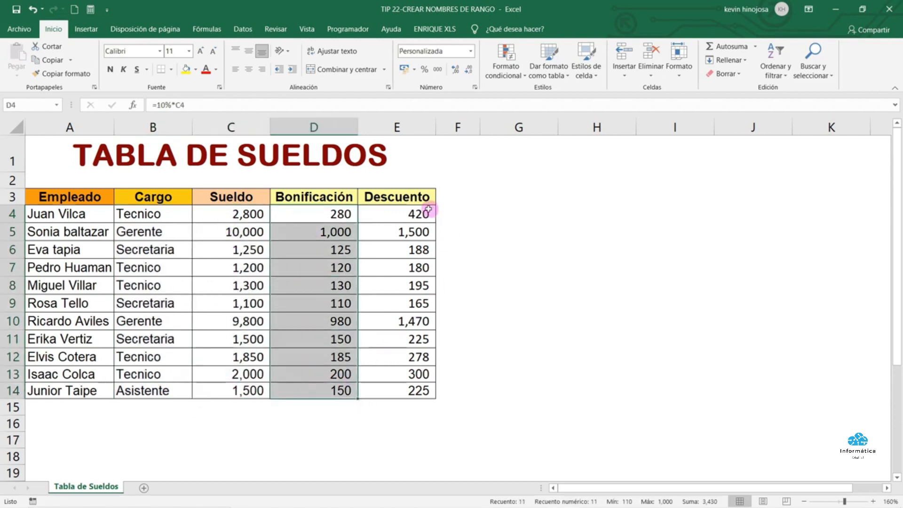
drag(428, 210, 411, 390)
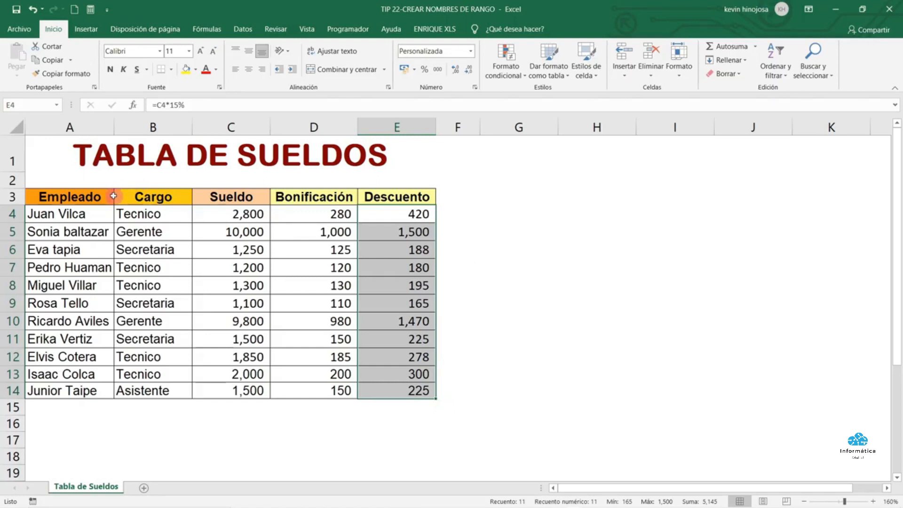
drag(106, 197, 383, 395)
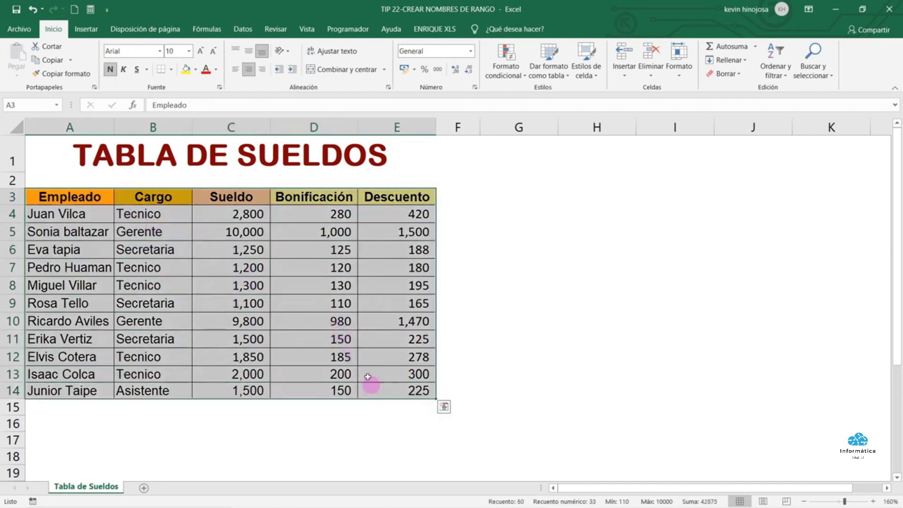
click(223, 35)
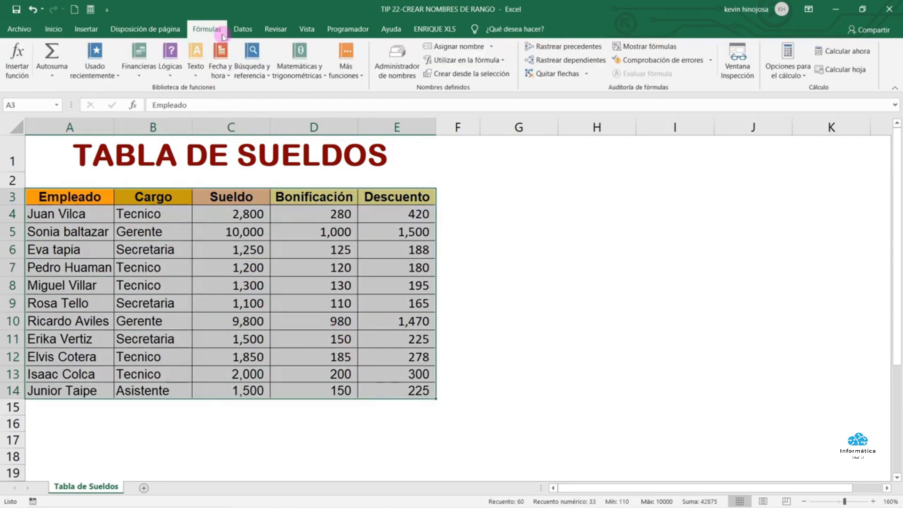
Create range names from the top row only, with Columna izquierda unchecked
click(467, 75)
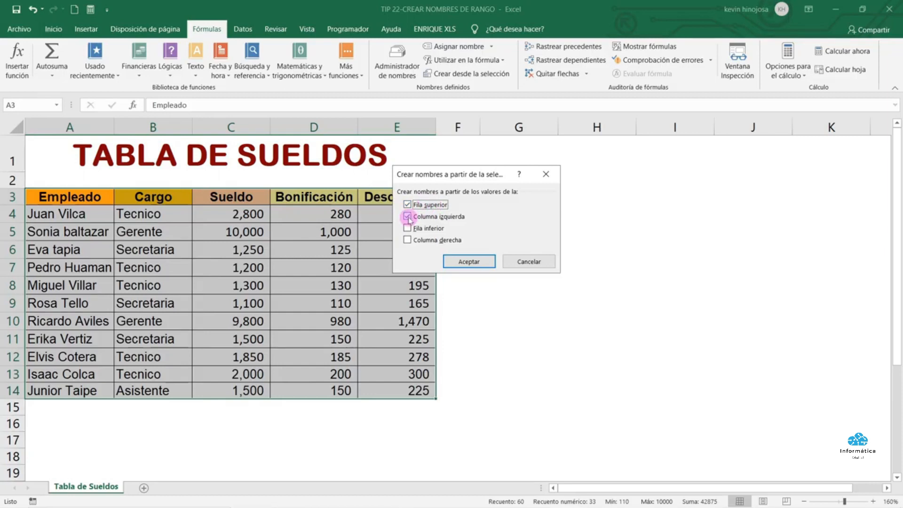
click(407, 217)
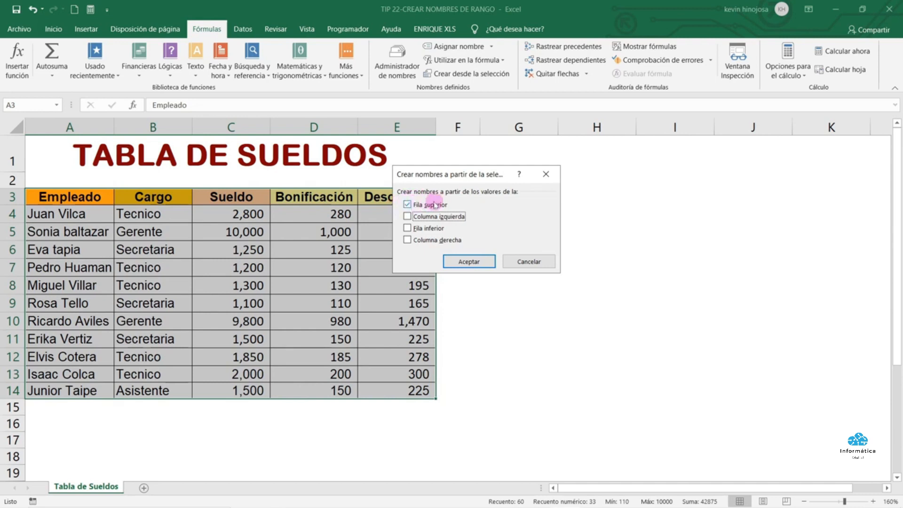
click(469, 261)
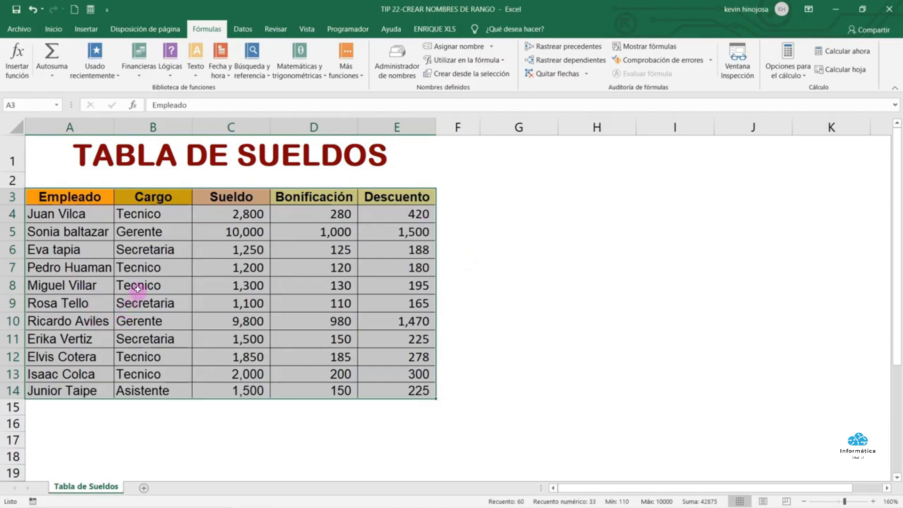
Select the Cargo B4:B14 and Descuento E4:E14 data to verify their new names
click(150, 217)
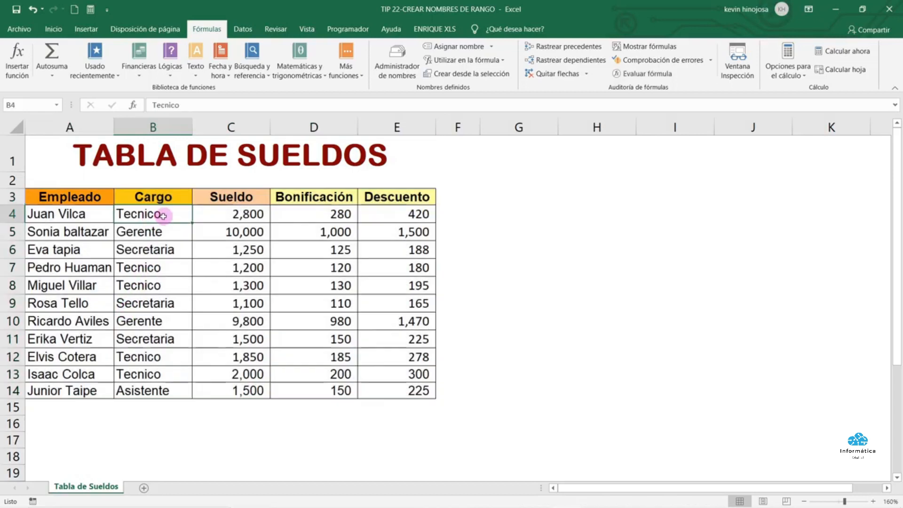
drag(163, 216, 166, 390)
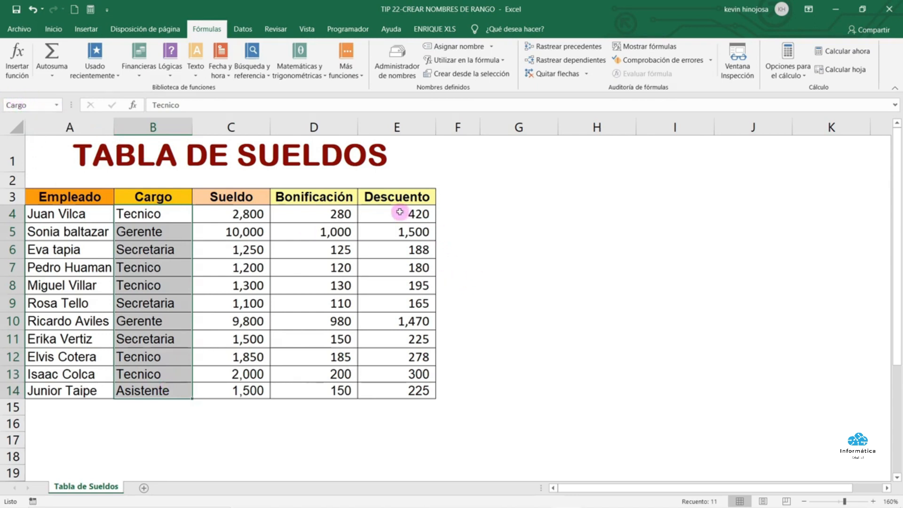
drag(400, 211, 408, 388)
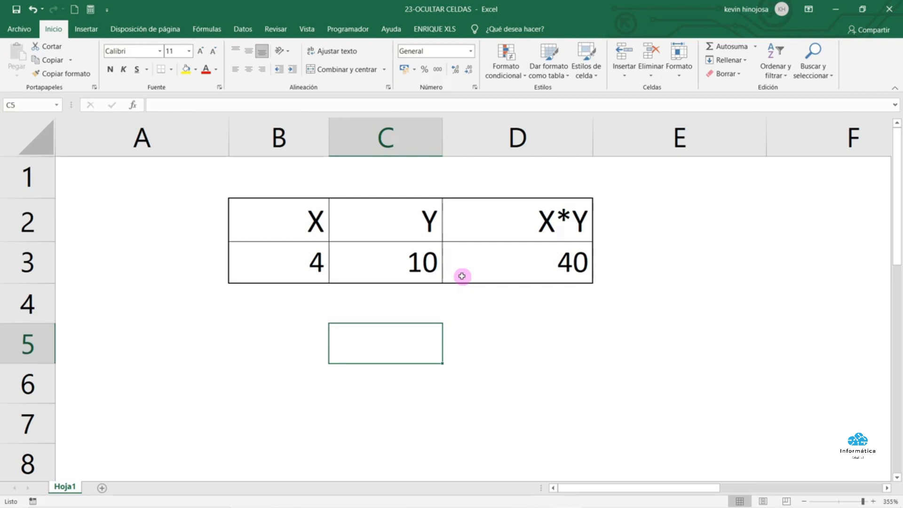
drag(304, 221, 478, 250)
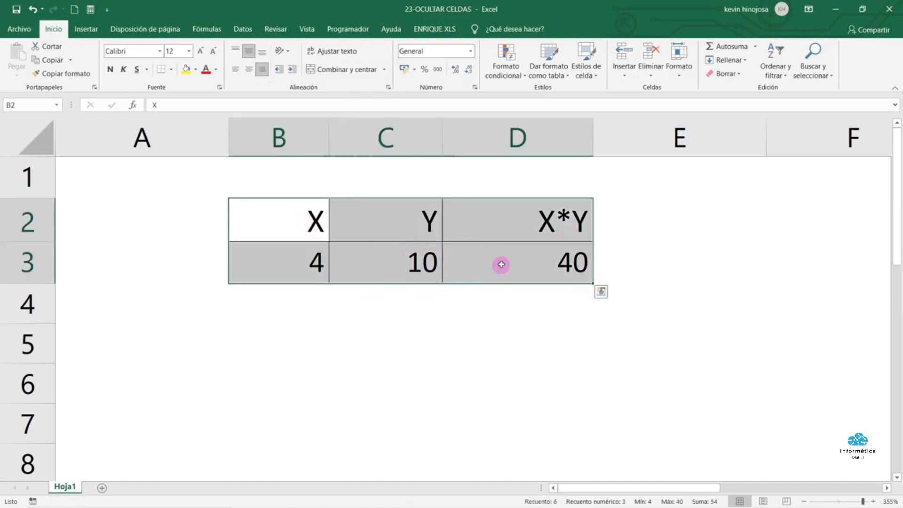
click(491, 263)
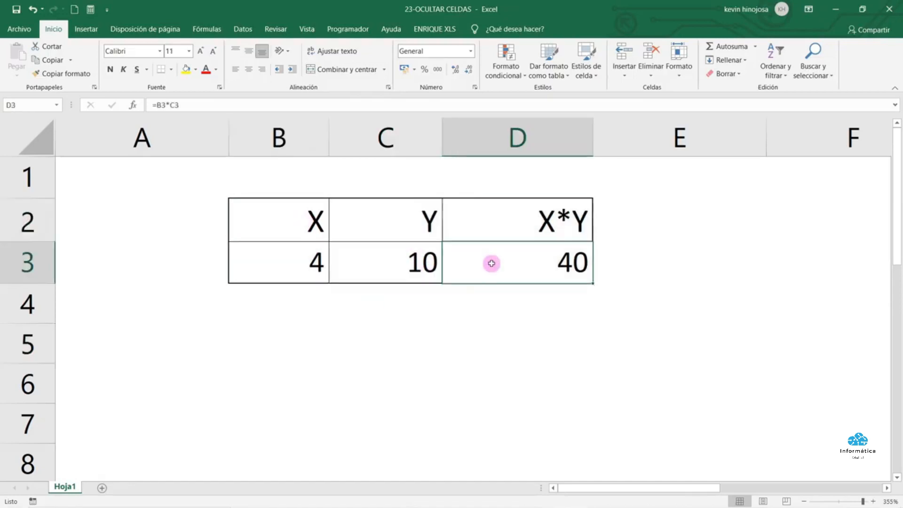
double_click(492, 264)
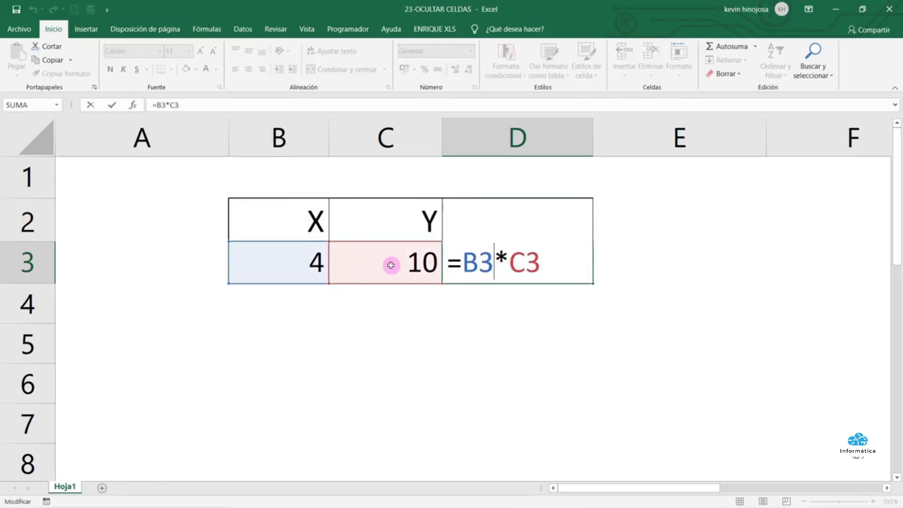
key(Return)
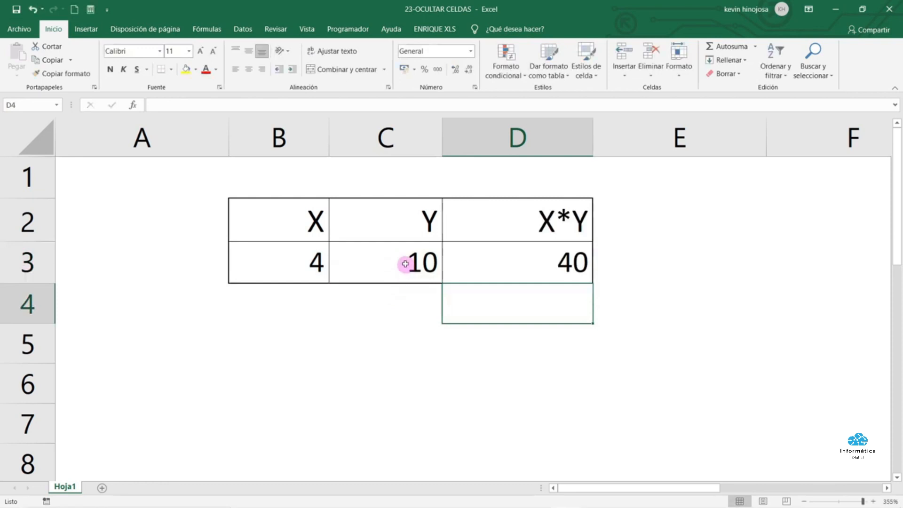
click(405, 263)
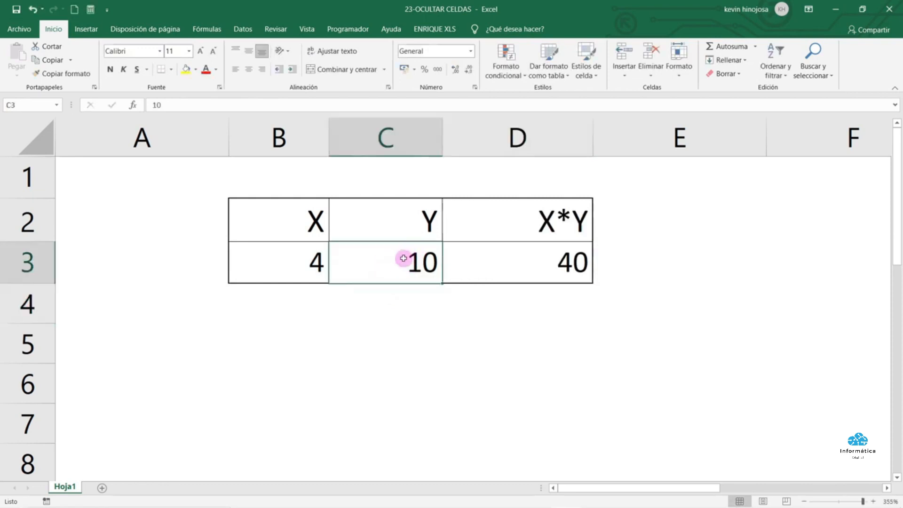
Give cell C3 the custom number format ;;; so its value 10 is hidden
right_click(374, 258)
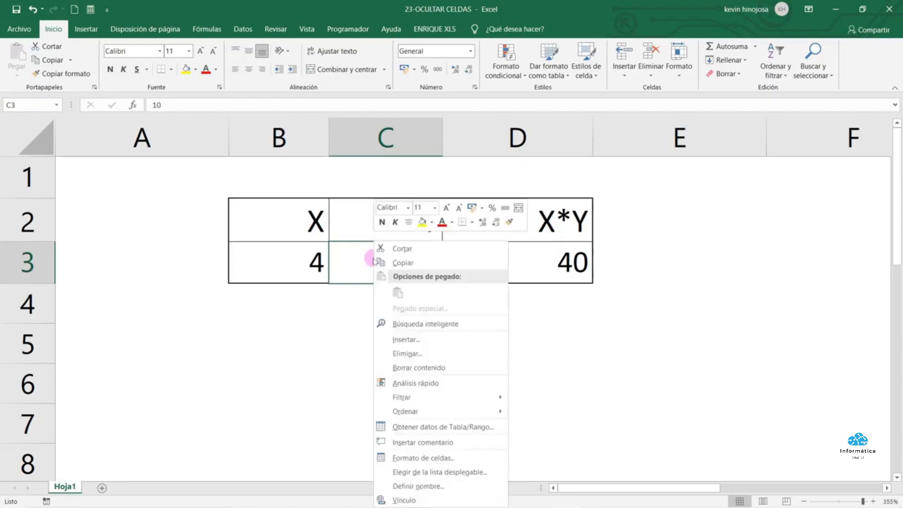
click(411, 459)
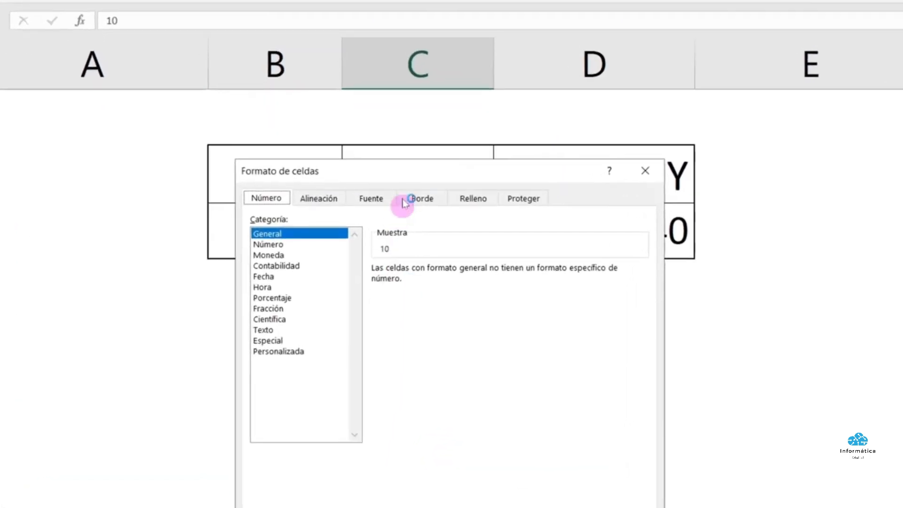
drag(407, 172, 418, 36)
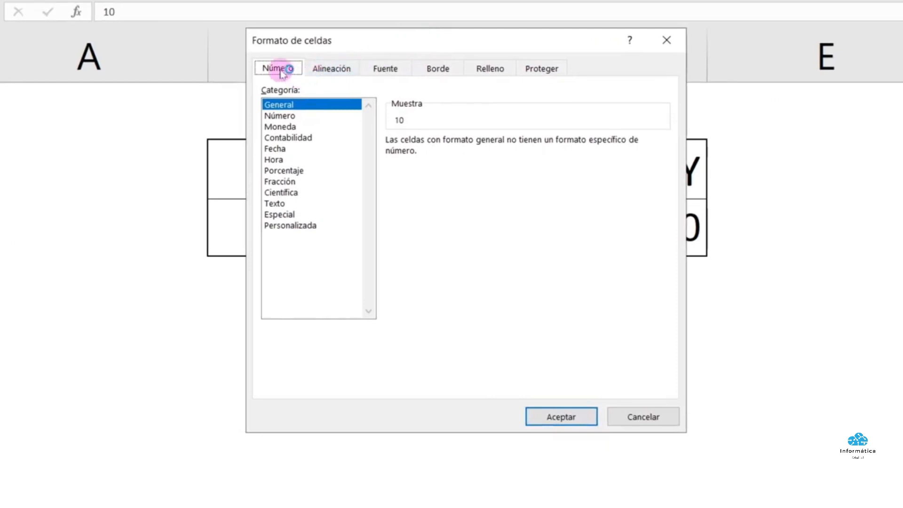
click(302, 227)
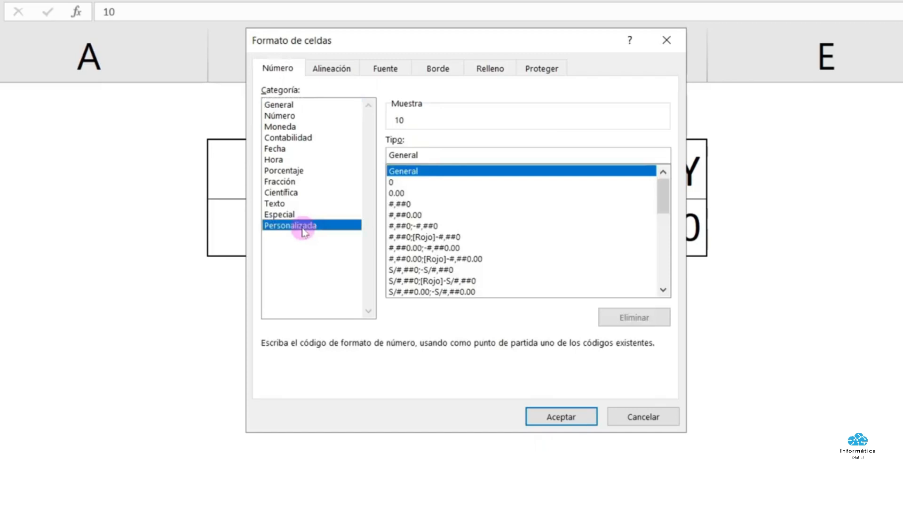
click(420, 155)
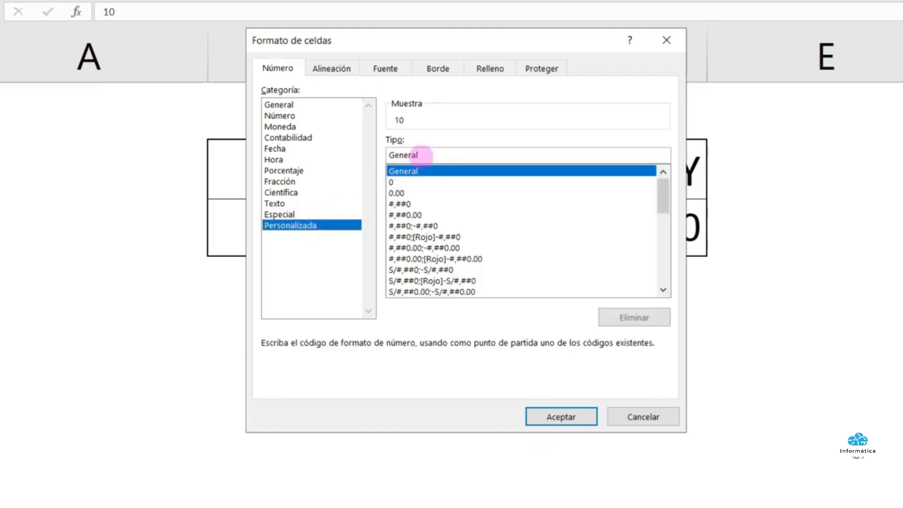
drag(420, 155, 362, 156)
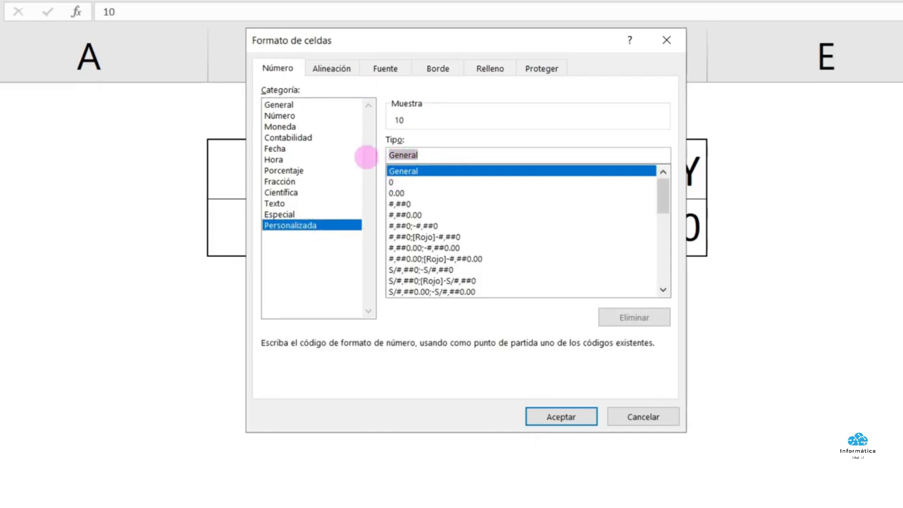
key(BackSpace)
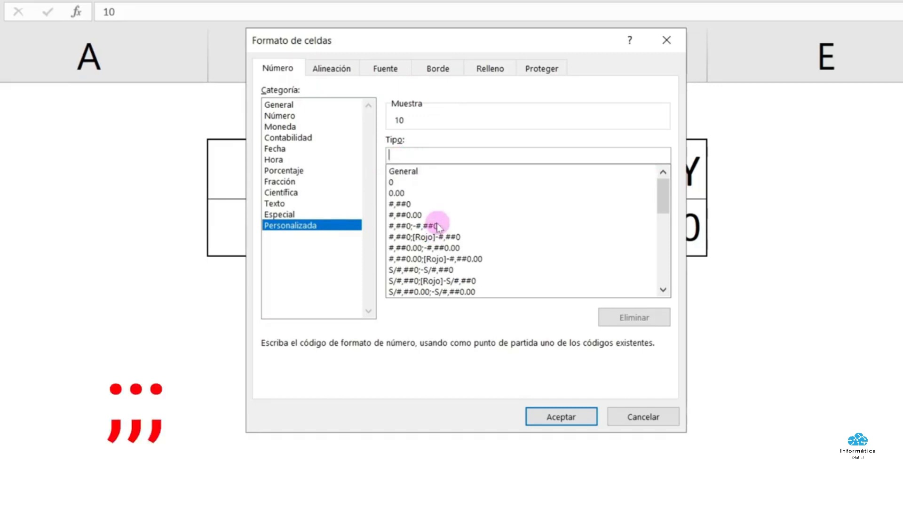
text(;;;)
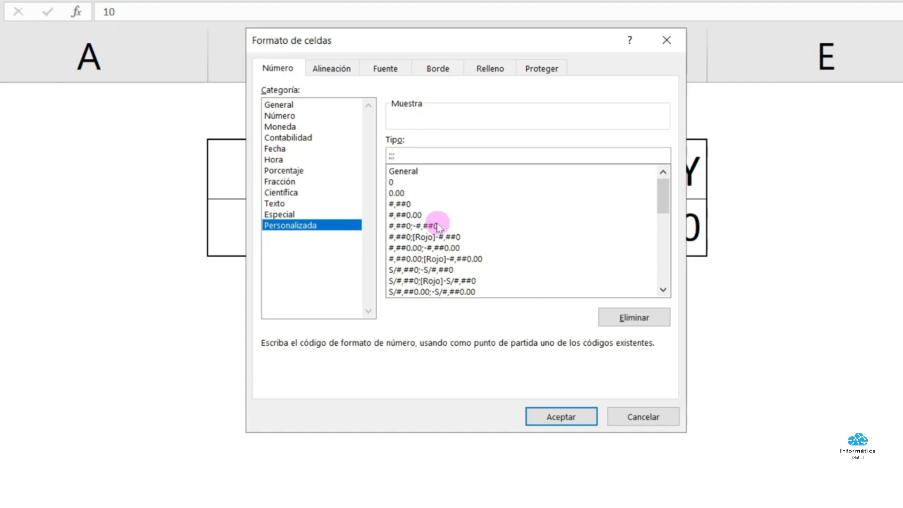
click(554, 417)
click(487, 352)
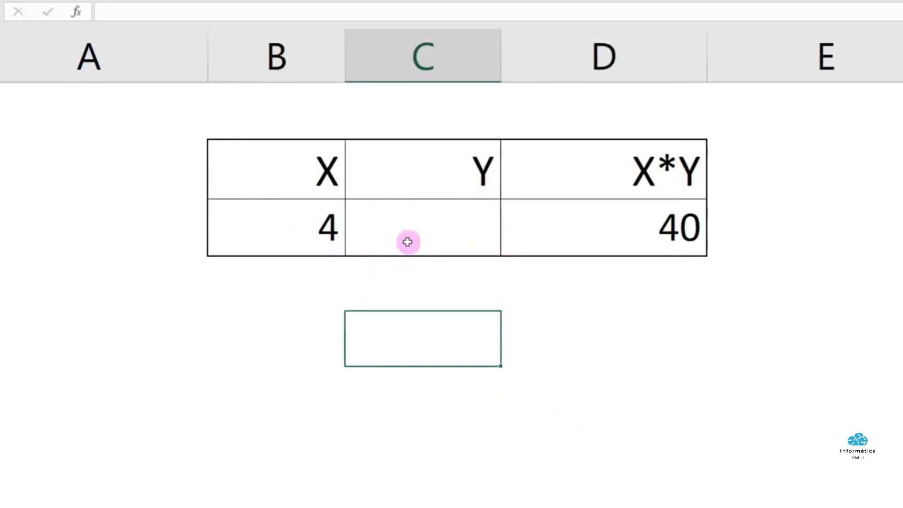
Confirm C3 still holds 10, then change X in B3 to 5 so X*Y becomes 50
click(434, 229)
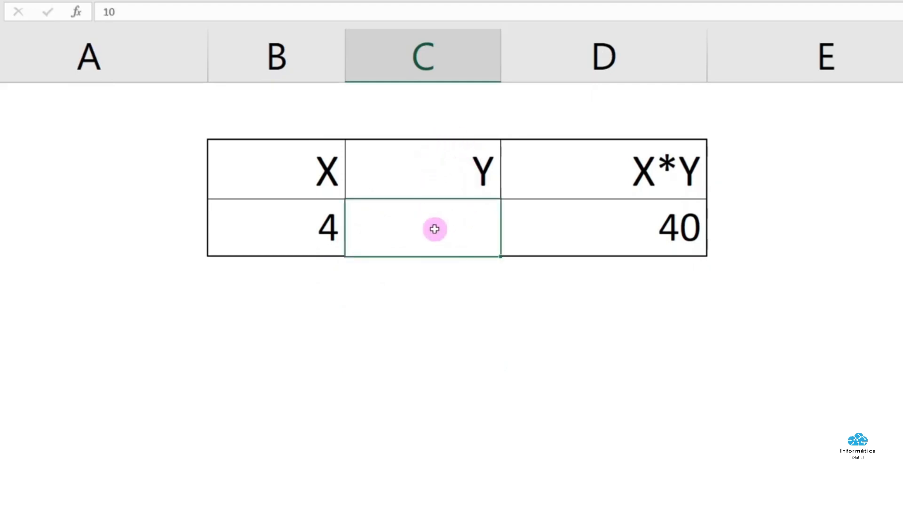
click(292, 229)
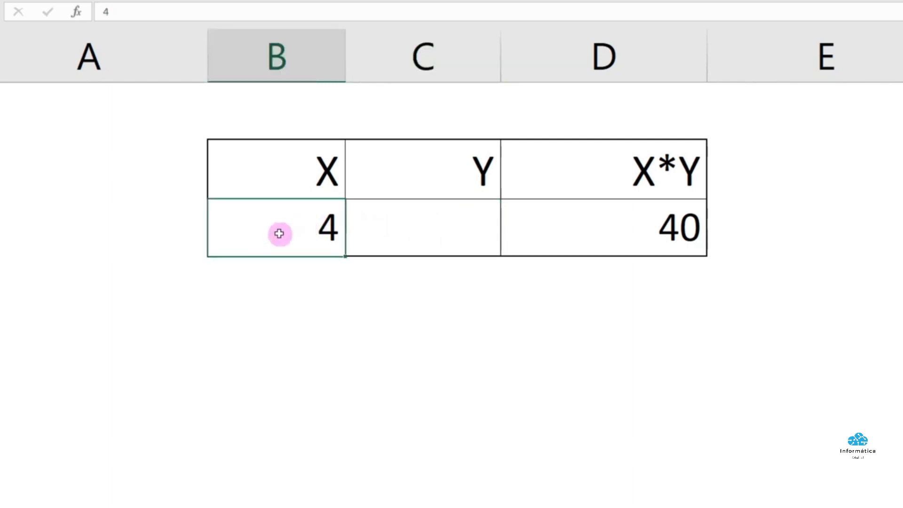
text(5)
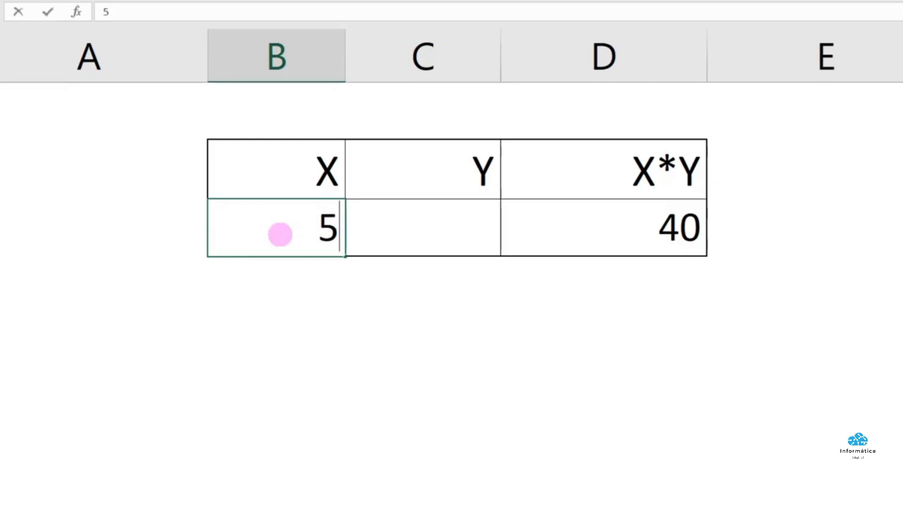
key(Return)
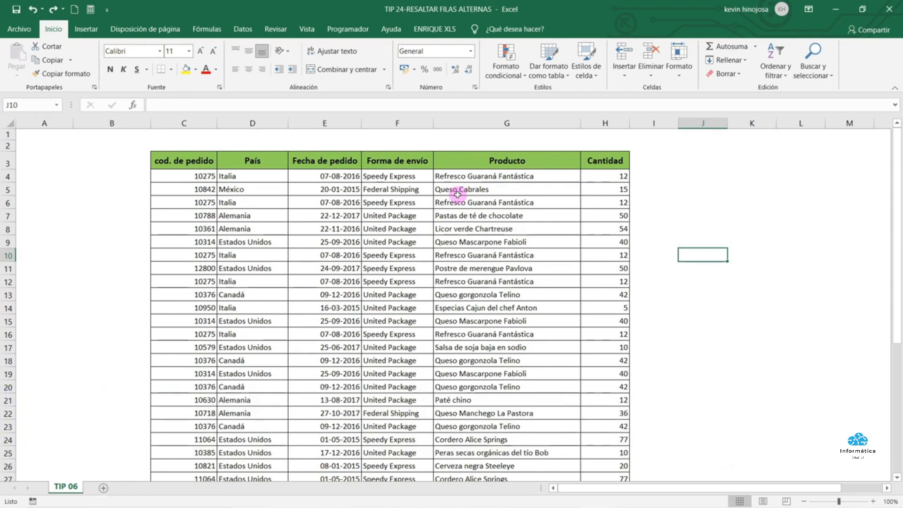
Select the order table C4:H39 using Ctrl+Shift+Right and Ctrl+Shift+Down, then scroll back up
click(226, 174)
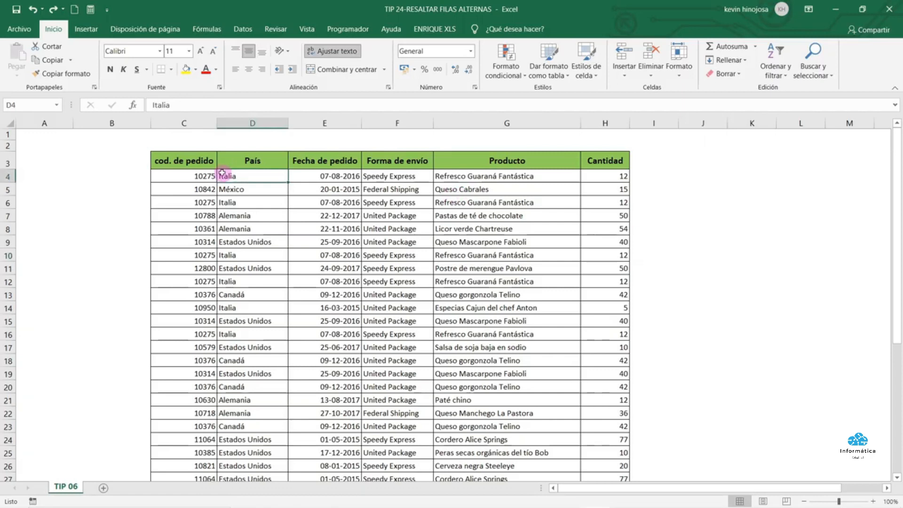
key(ctrl+a)
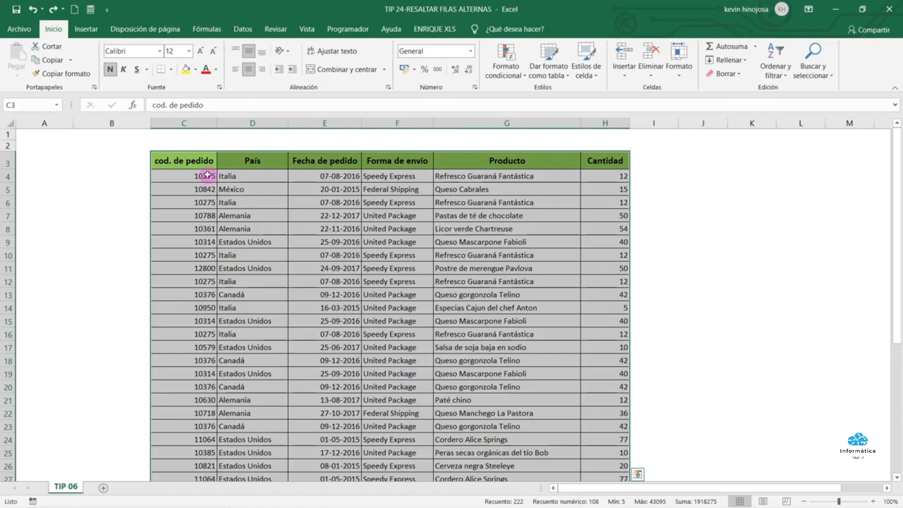
click(207, 175)
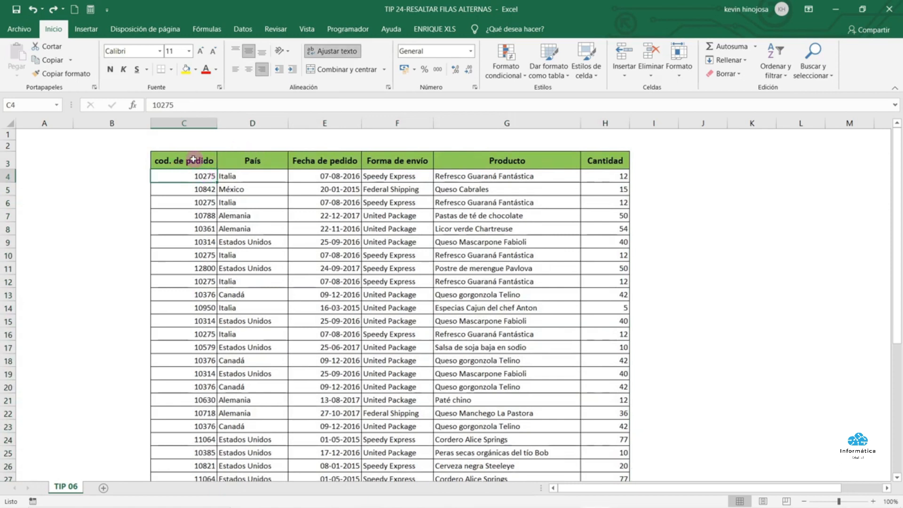
key(ctrl+shift+Right)
key(ctrl+shift+Down)
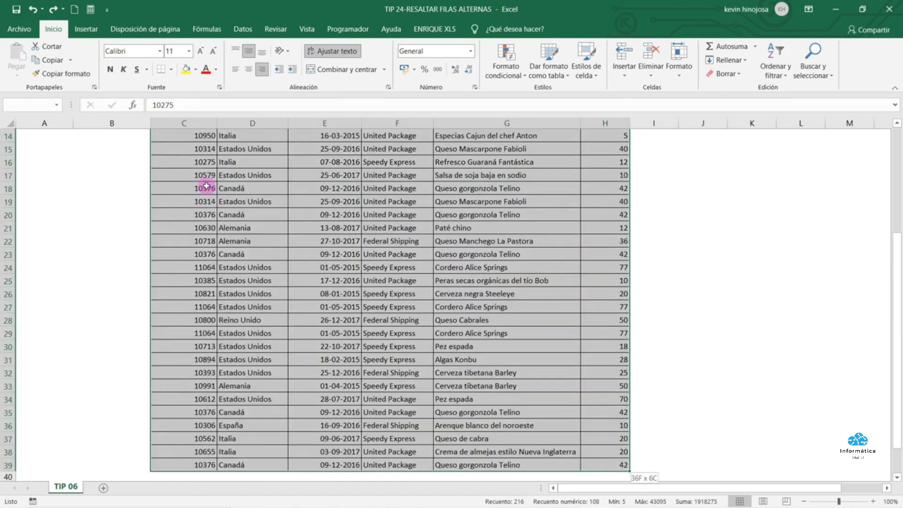
scroll(206, 186, up, 5)
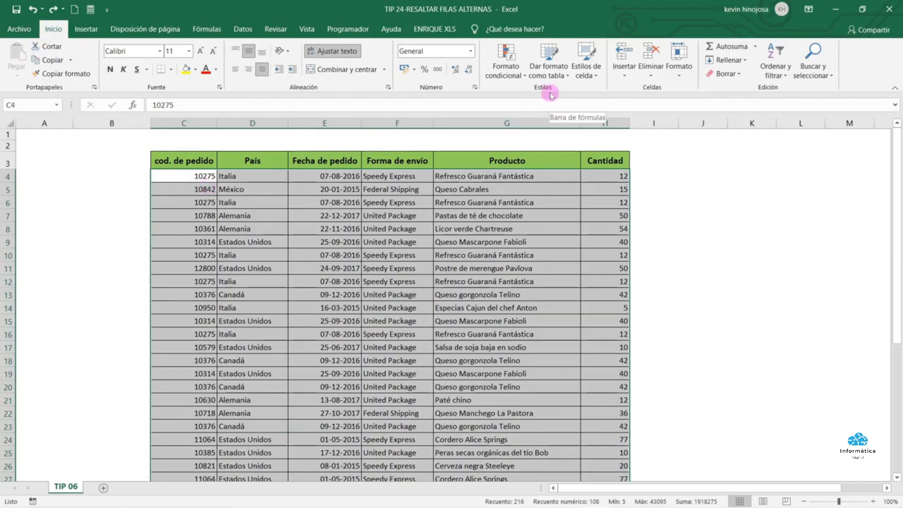
Start a new conditional formatting rule of the 'Utilice una fórmula' type
click(524, 76)
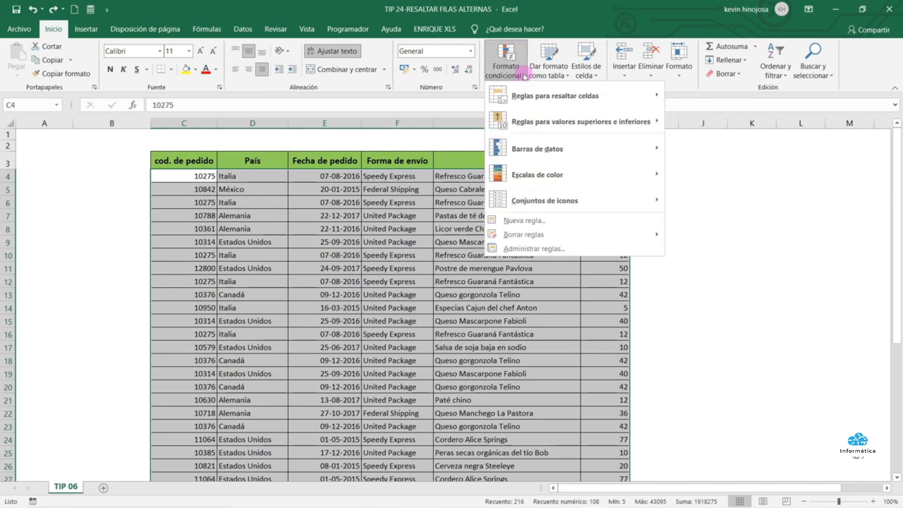
click(544, 224)
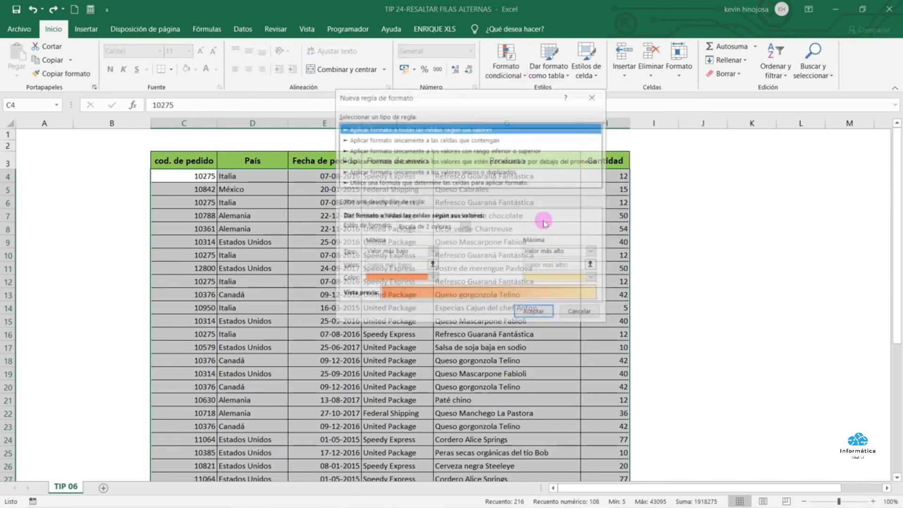
click(468, 183)
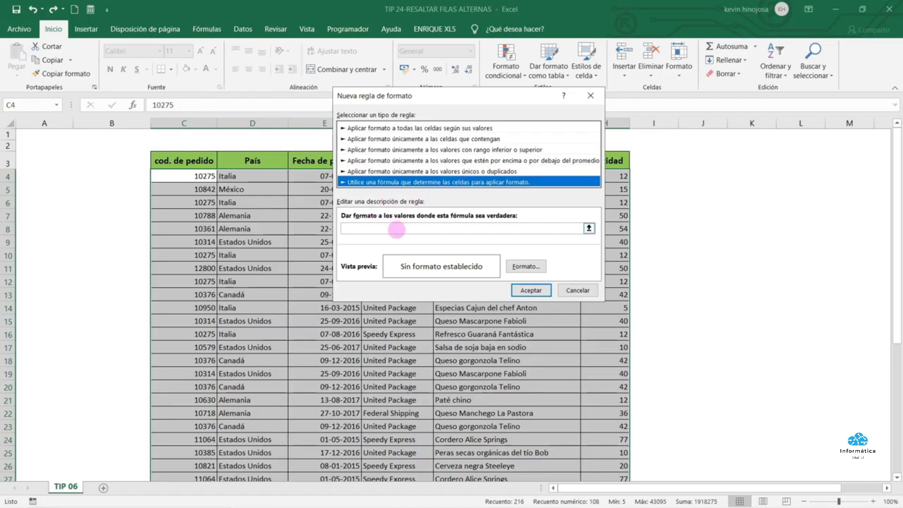
Enter the rule formula =RESIDUO(FILA();2) and open its Formato settings at Relleno
click(396, 229)
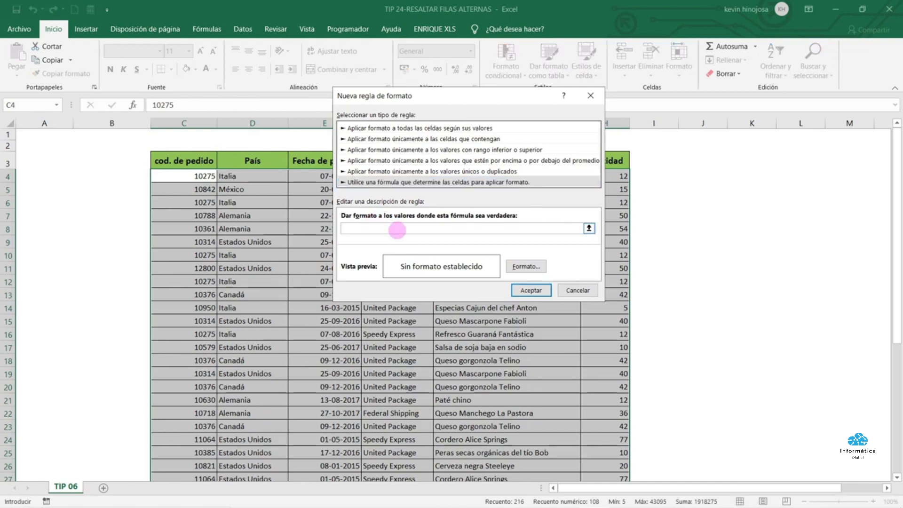
text(=)
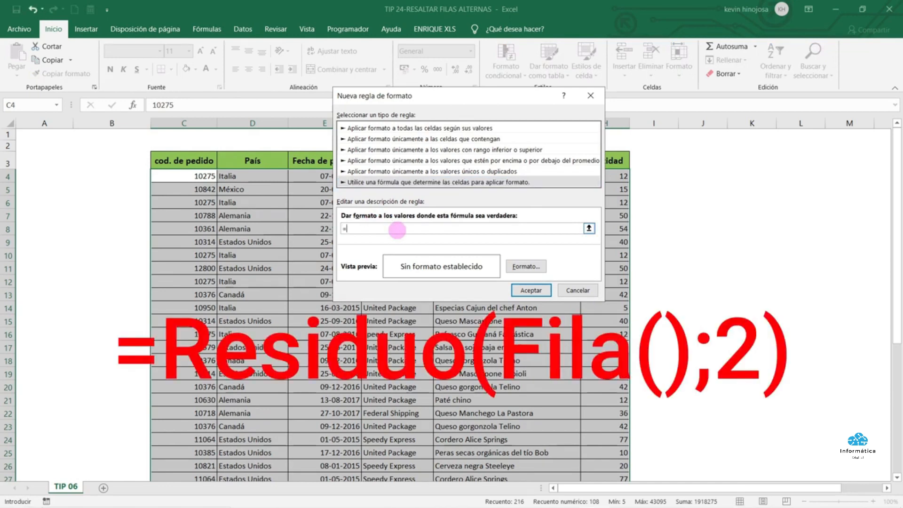
text(RESIDUO(FILA();)
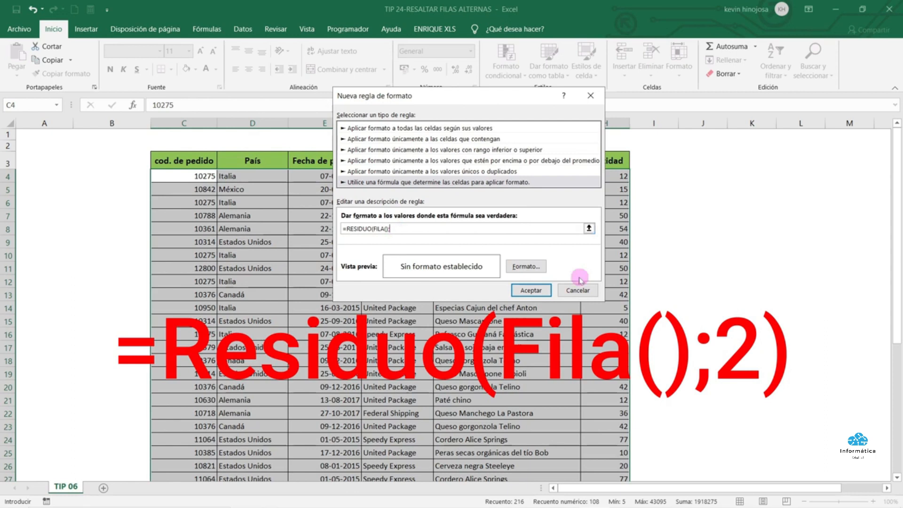
text(2))
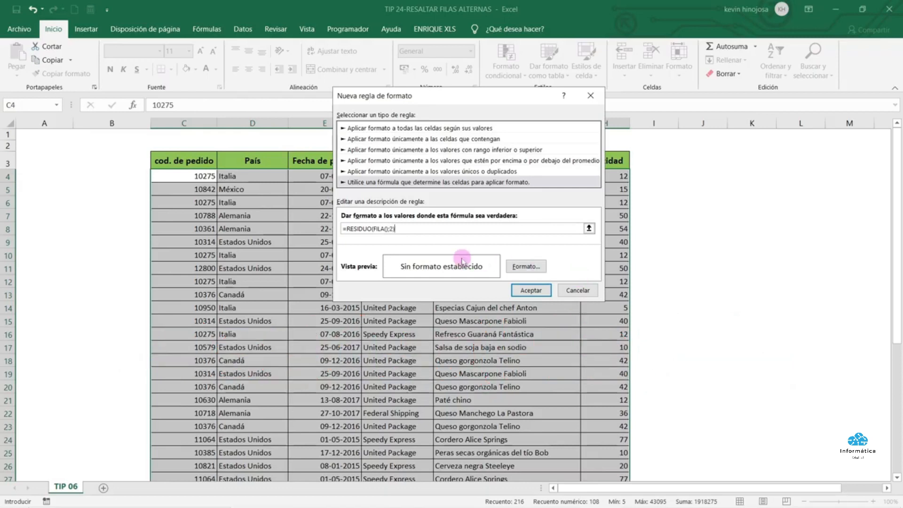
drag(431, 233, 312, 228)
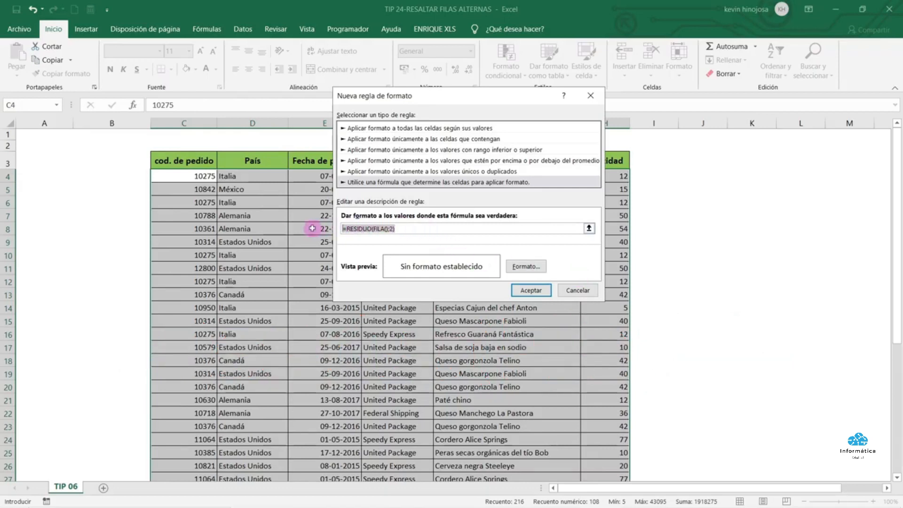
click(533, 267)
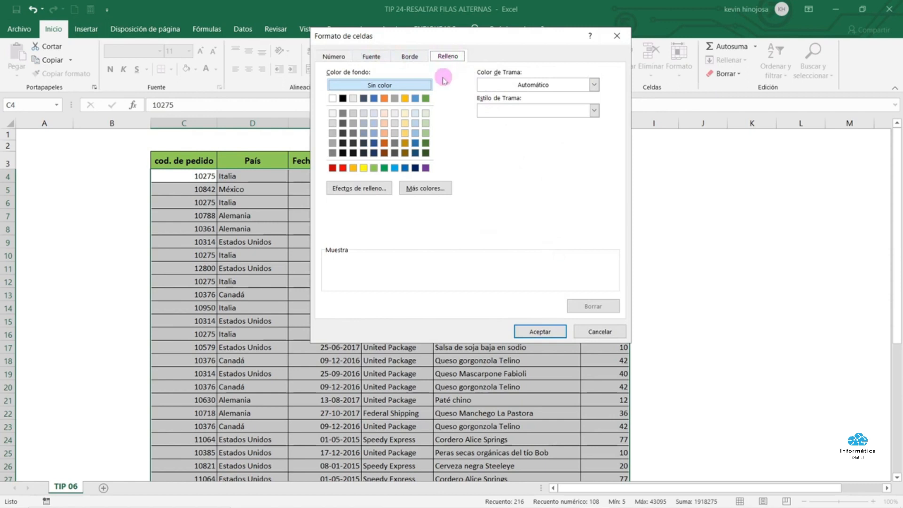
Apply a light green fill to the rule and view the banded rows of the order table
click(426, 114)
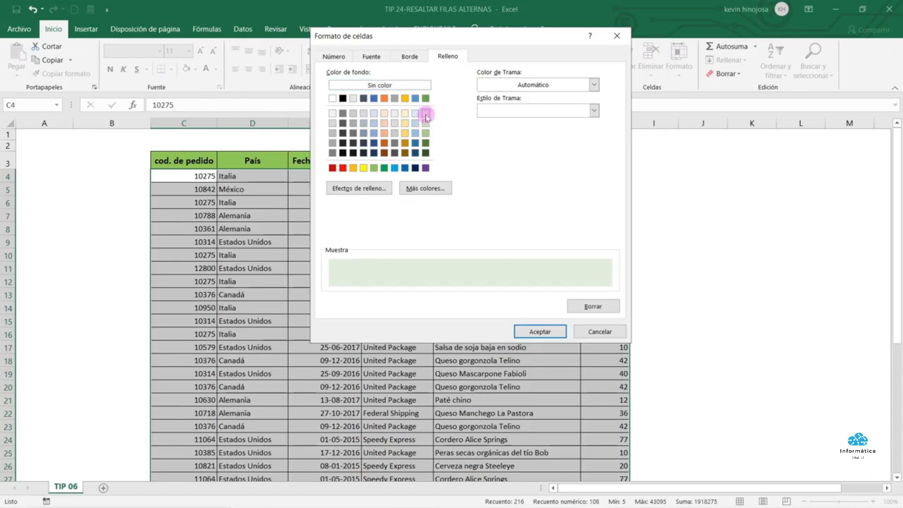
click(532, 332)
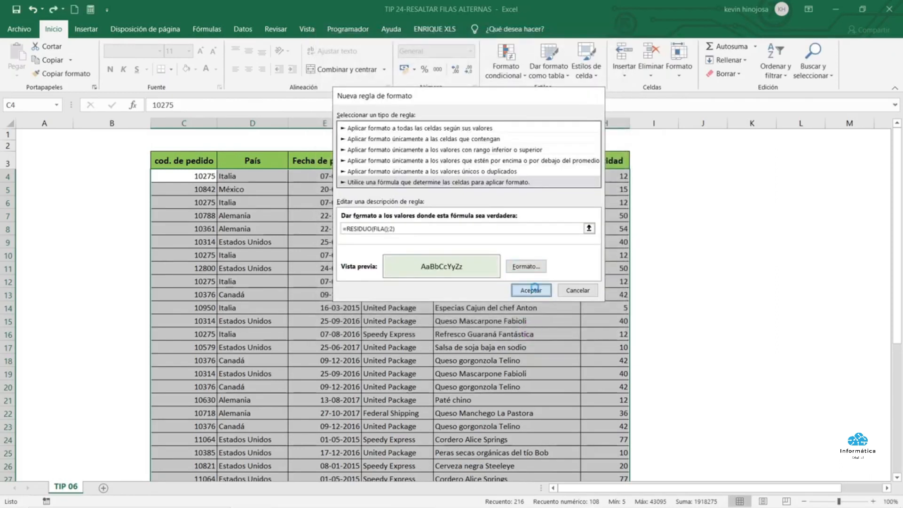
click(531, 290)
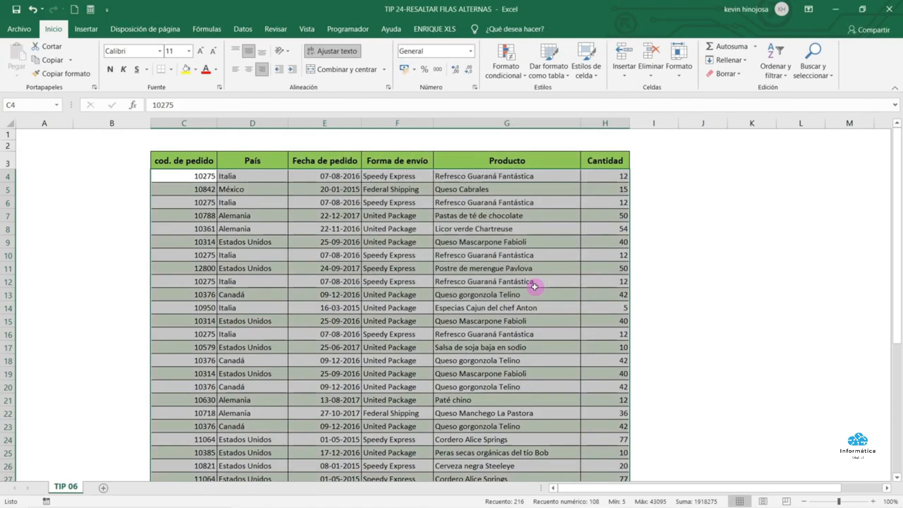
click(534, 287)
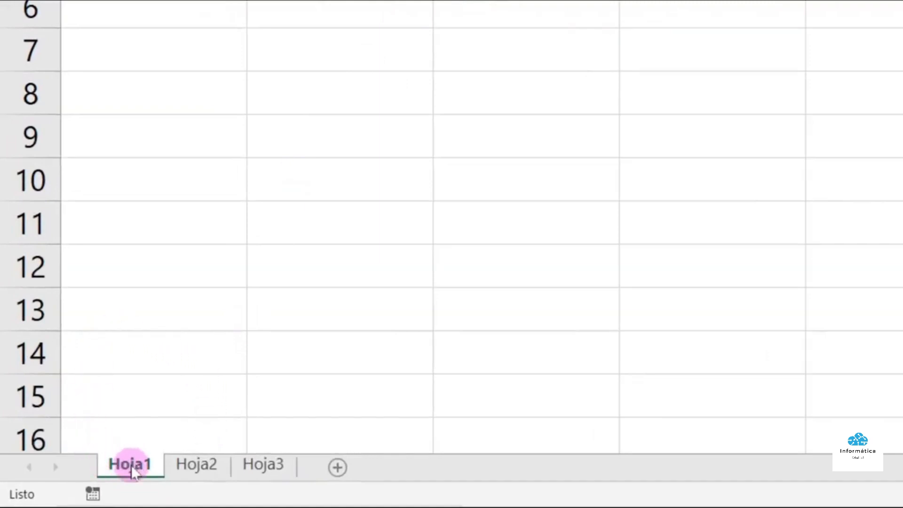
Select the Hoja3, Hoja2 and Hoja1 tabs together as one sheet group
click(183, 465)
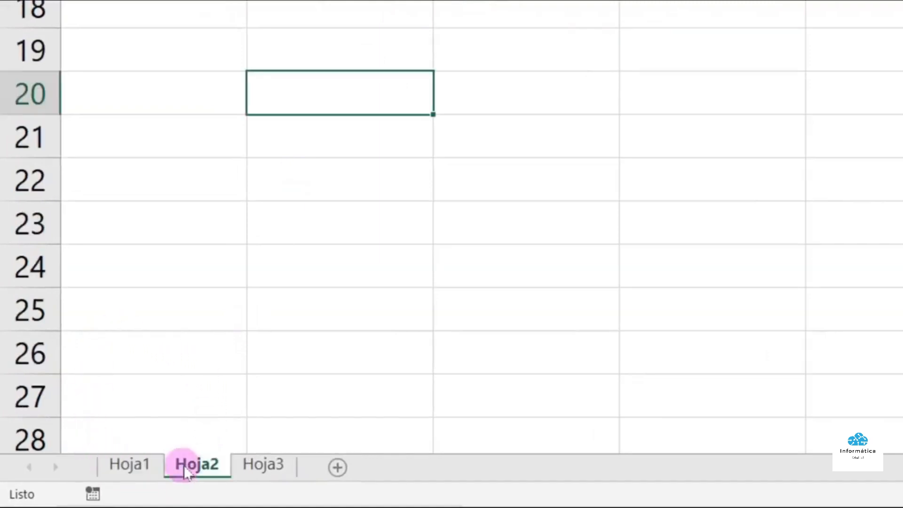
click(265, 466)
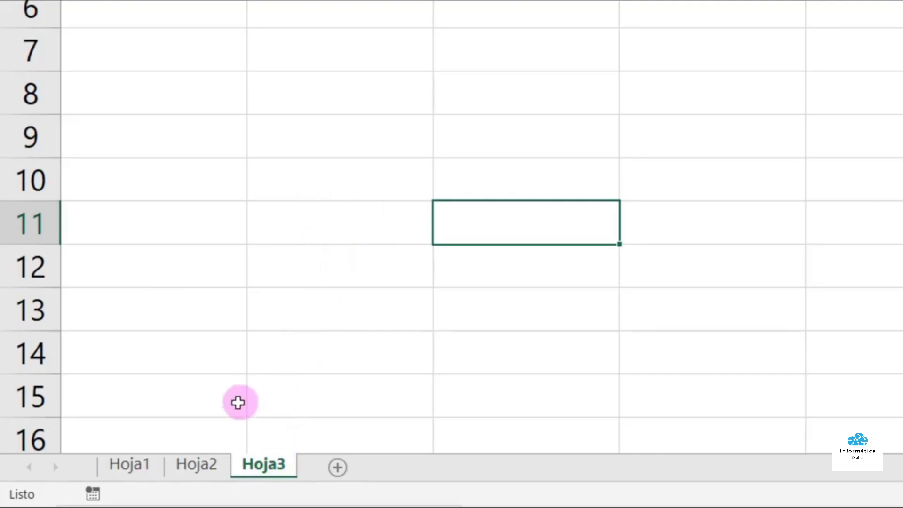
ctrl+click(204, 467)
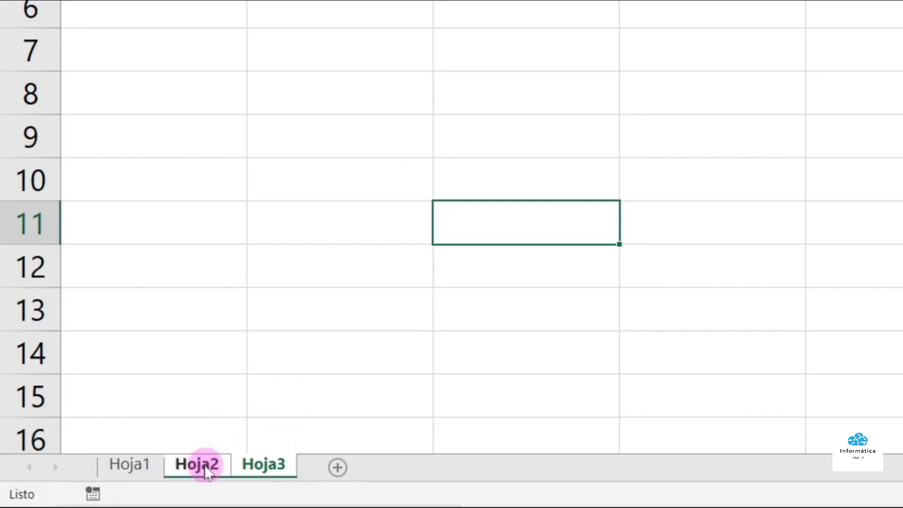
ctrl+click(137, 466)
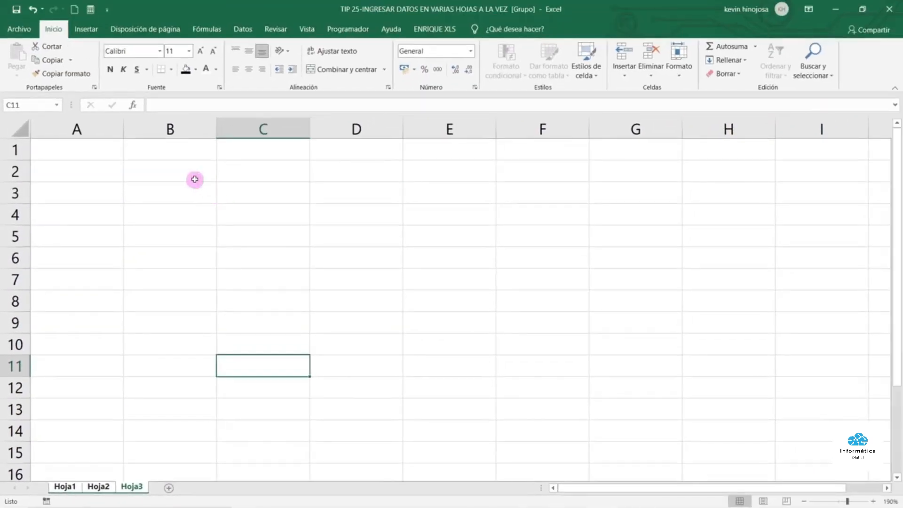
Merge B2:H4 and enter the title EXCEL BASICO, INTERMEDIO Y AVANZADO
drag(187, 171, 692, 207)
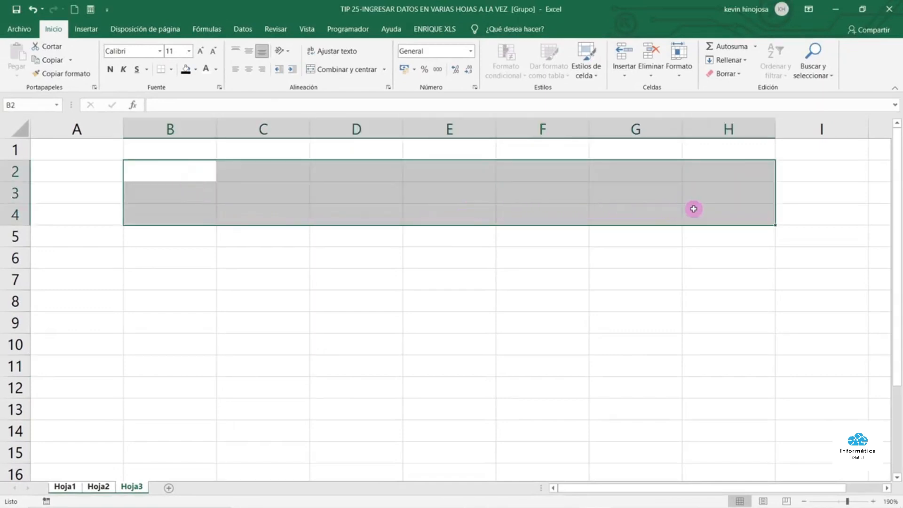
click(361, 71)
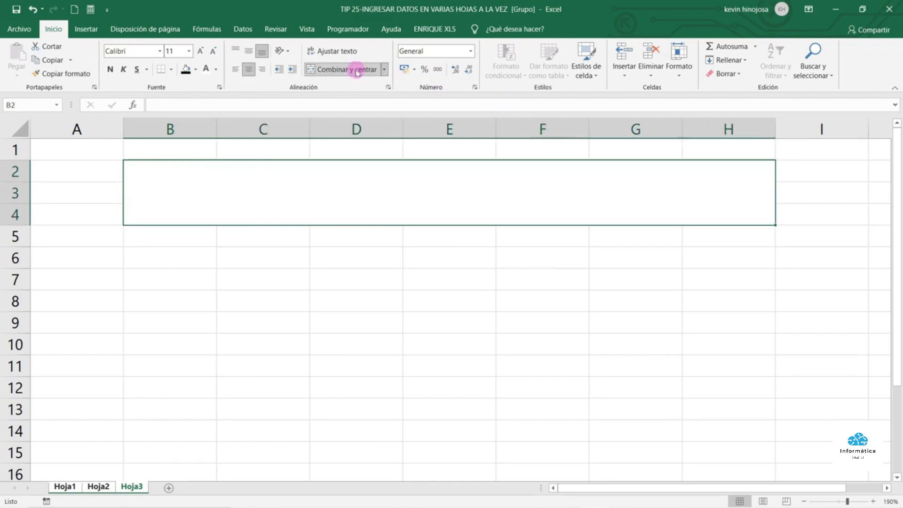
text(EXCEL)
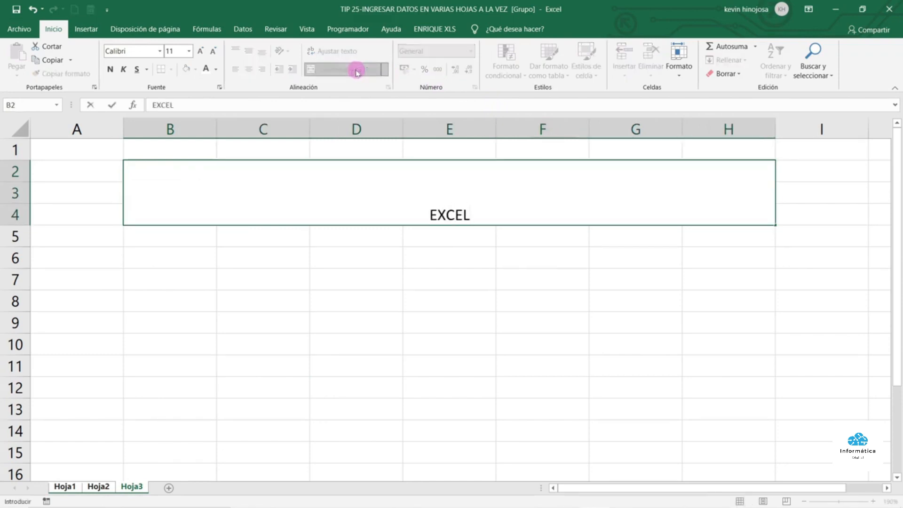
text( BASI)
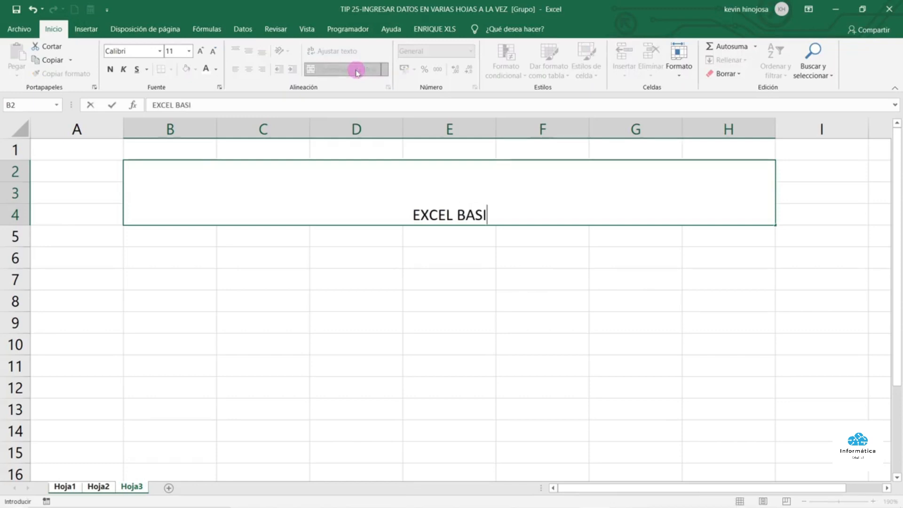
text(CO, IN)
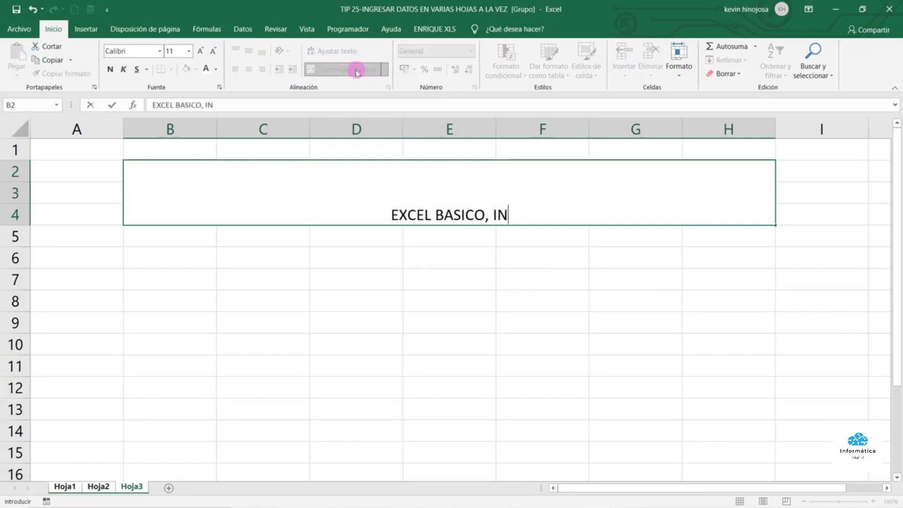
text(TERMEDIO Y )
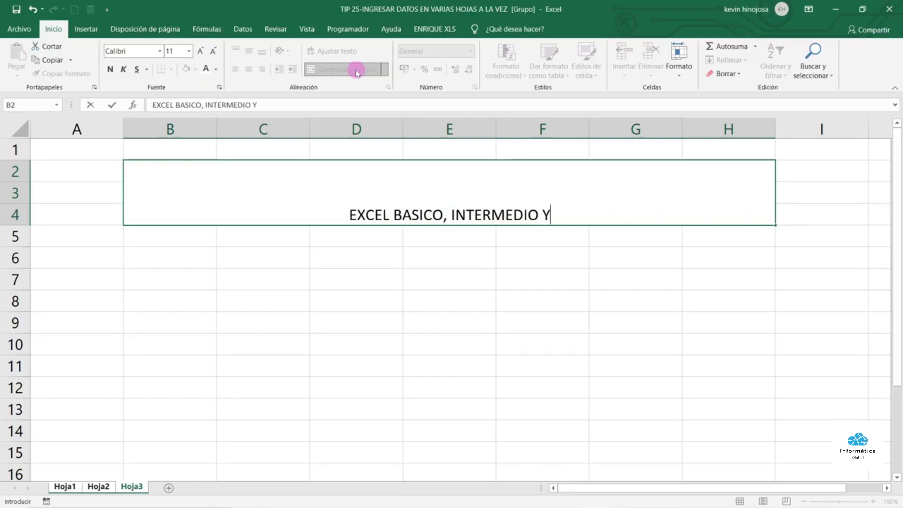
text(AVANZADO)
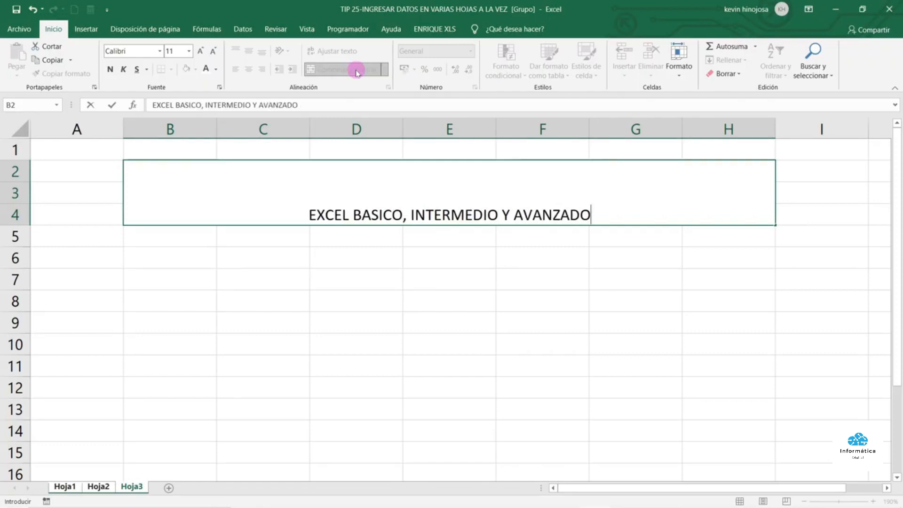
key(ctrl+Return)
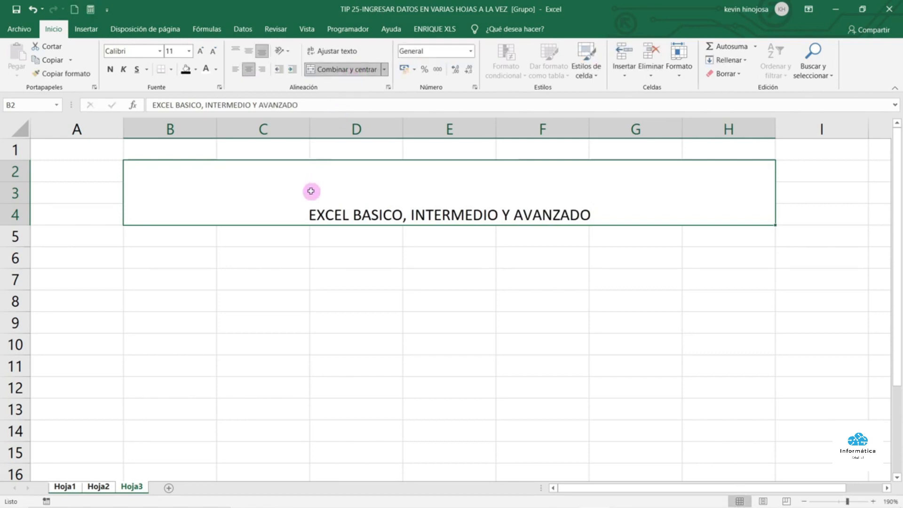
Format the title with black fill, white 20-point text and middle vertical alignment
click(195, 69)
click(193, 96)
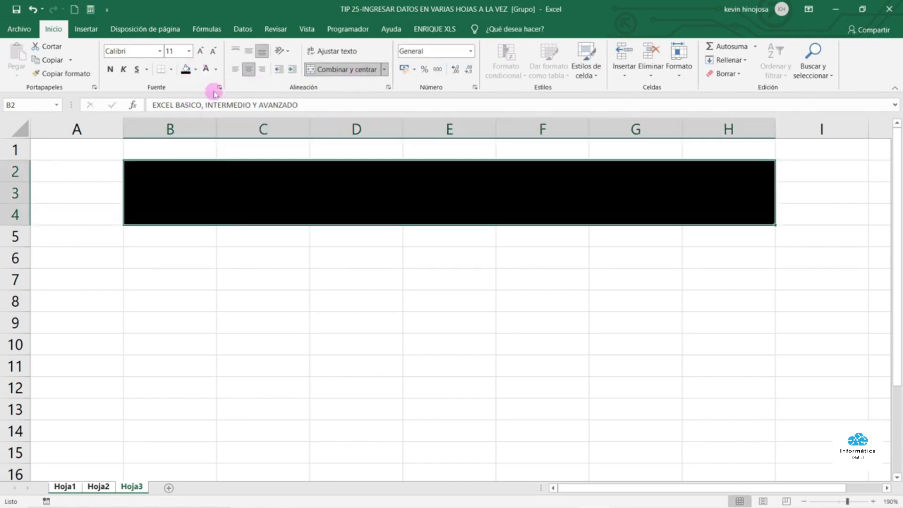
click(216, 69)
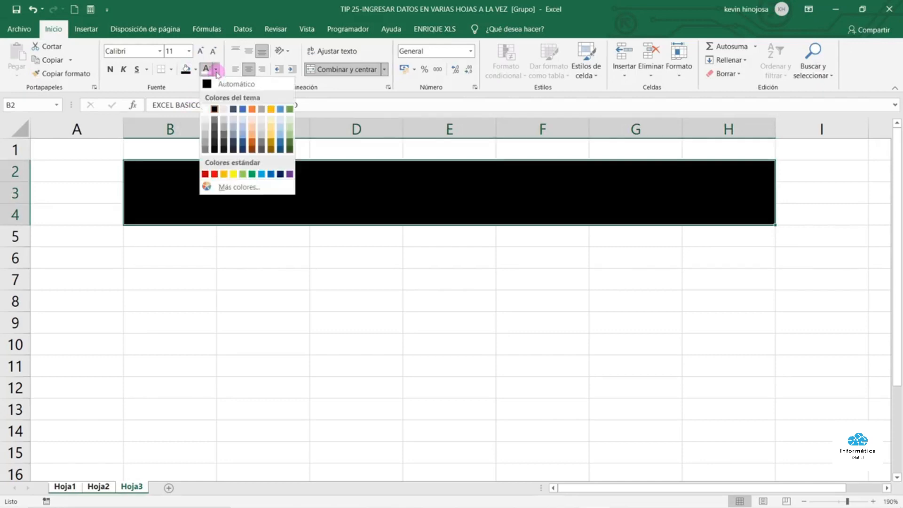
click(205, 109)
click(204, 52)
click(203, 52)
click(204, 52)
click(203, 52)
click(203, 52)
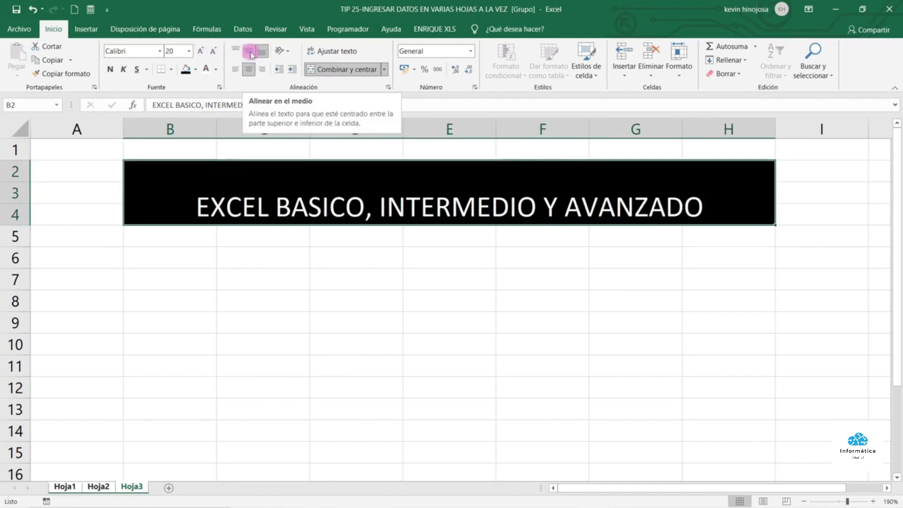
click(251, 52)
click(274, 255)
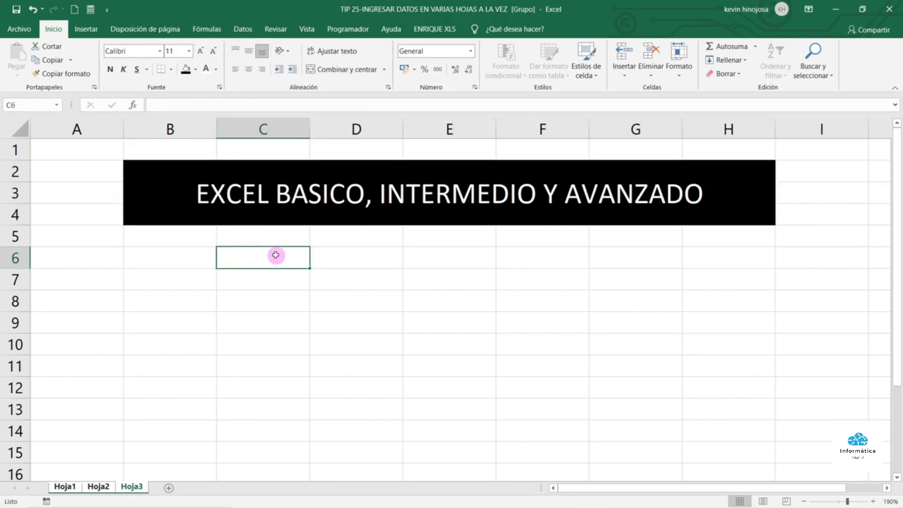
Enter CLASE 01 and CLASE 02 in C6:C7 and extend the series to CLASE 06
text(CLASE 01)
key(Return)
text(CLASE 02)
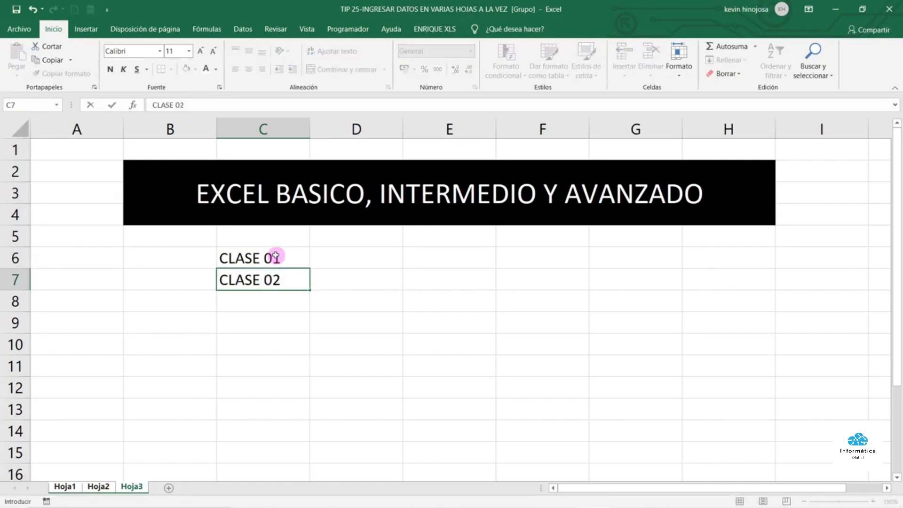
key(Return)
drag(290, 254, 306, 385)
click(329, 301)
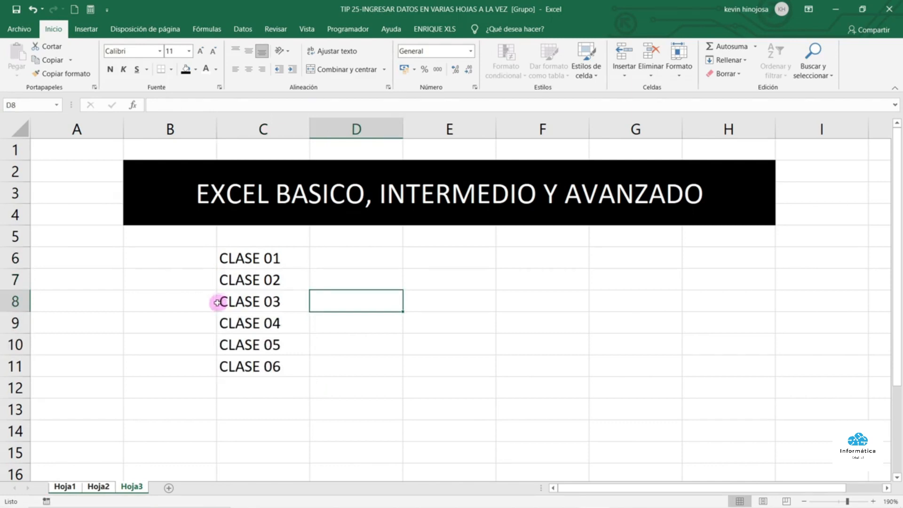
Check Hoja2, Hoja1 and Hoja3 to confirm each shows the class list
click(96, 488)
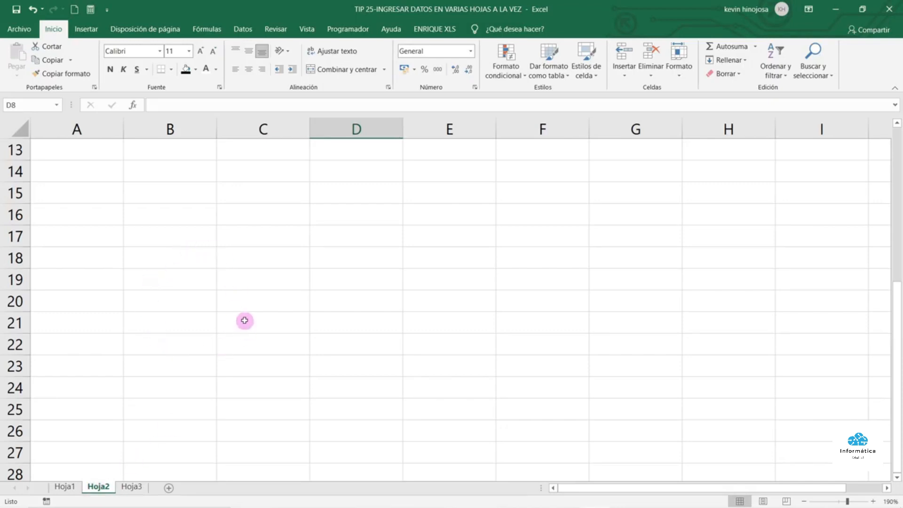
scroll(245, 321, up, 4)
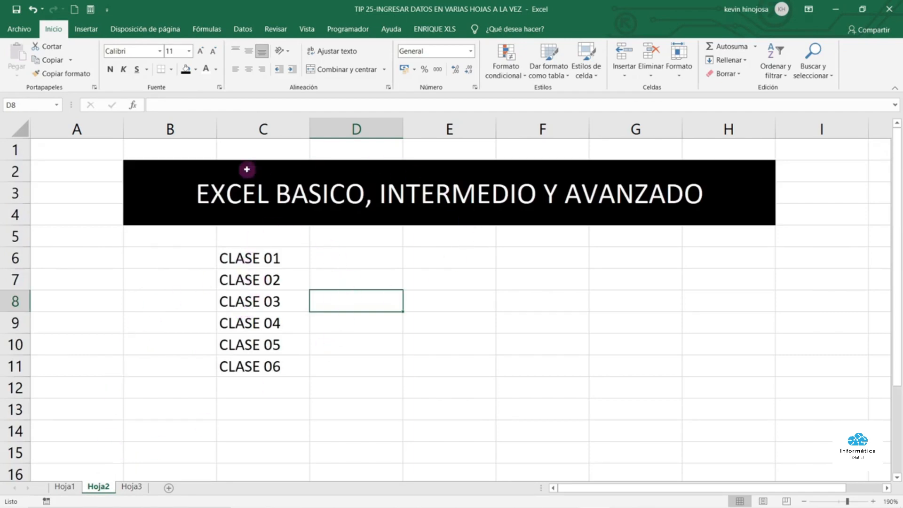
click(65, 487)
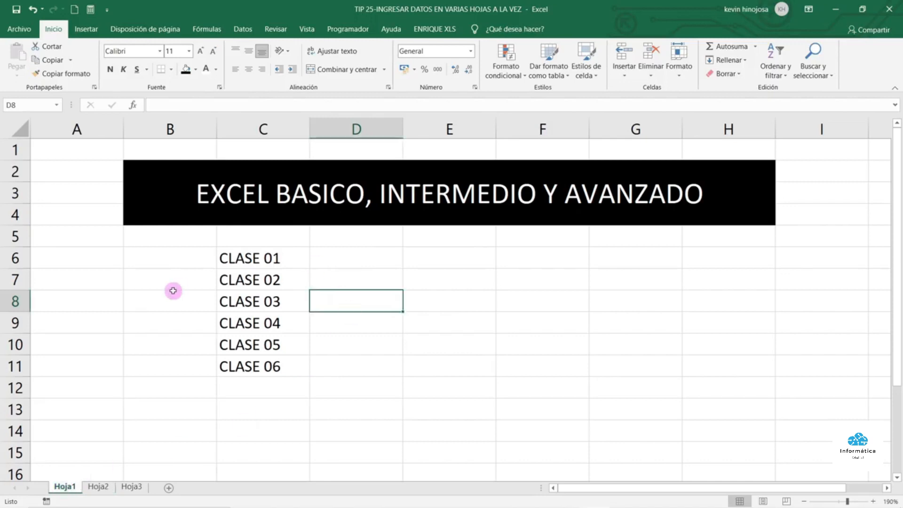
click(132, 488)
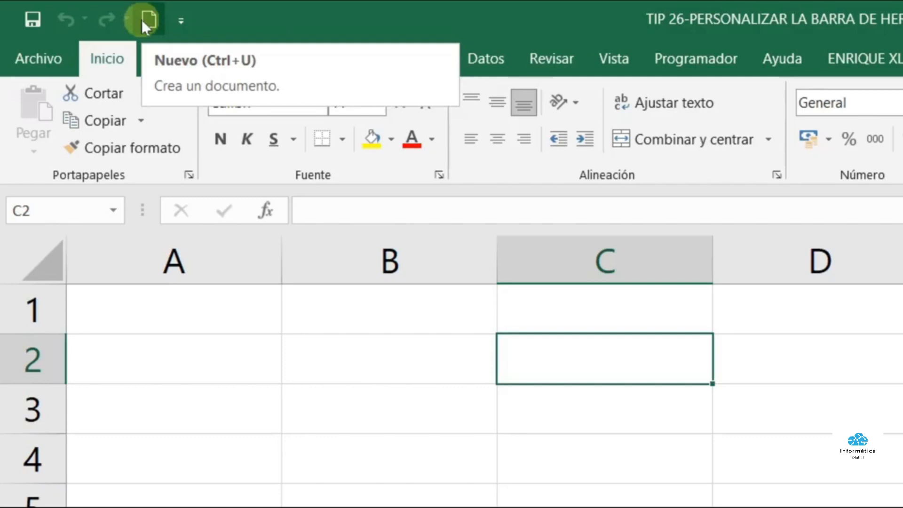
Add Abrir and Ortografía to the quick access toolbar, then switch to the Datos tab
click(181, 22)
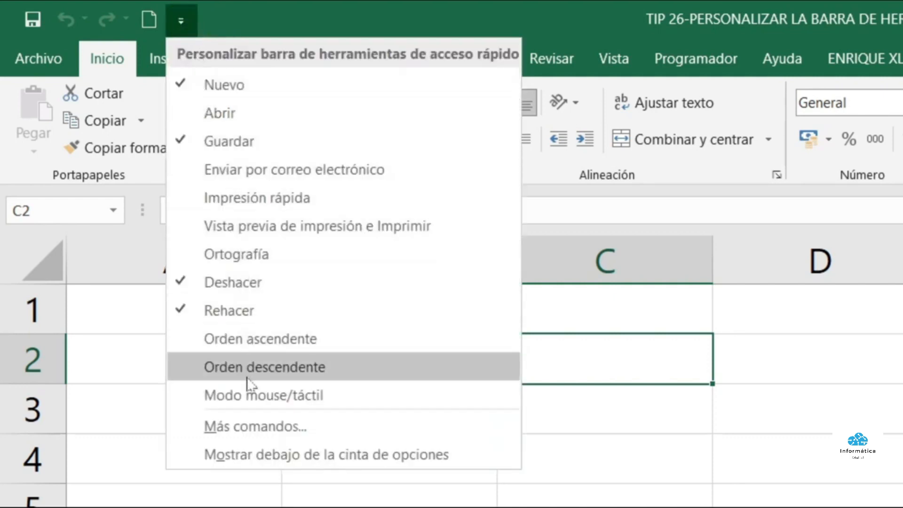
click(275, 112)
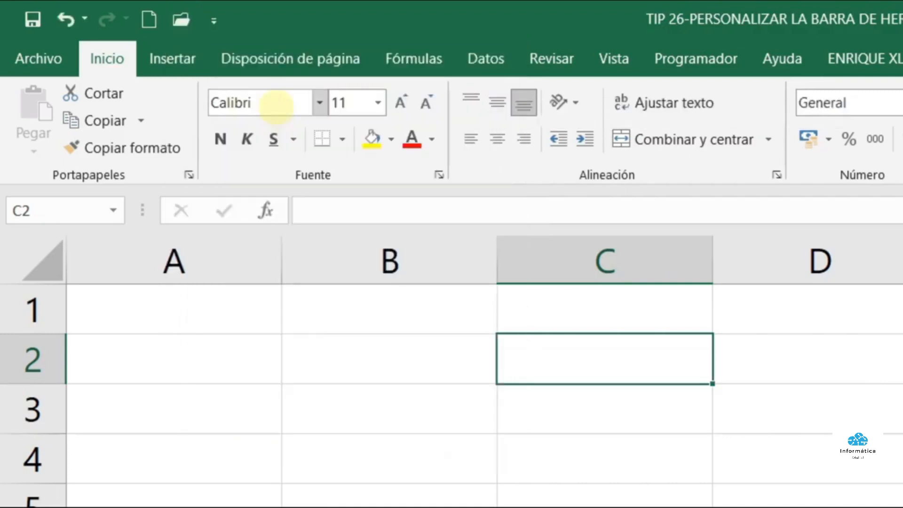
click(207, 21)
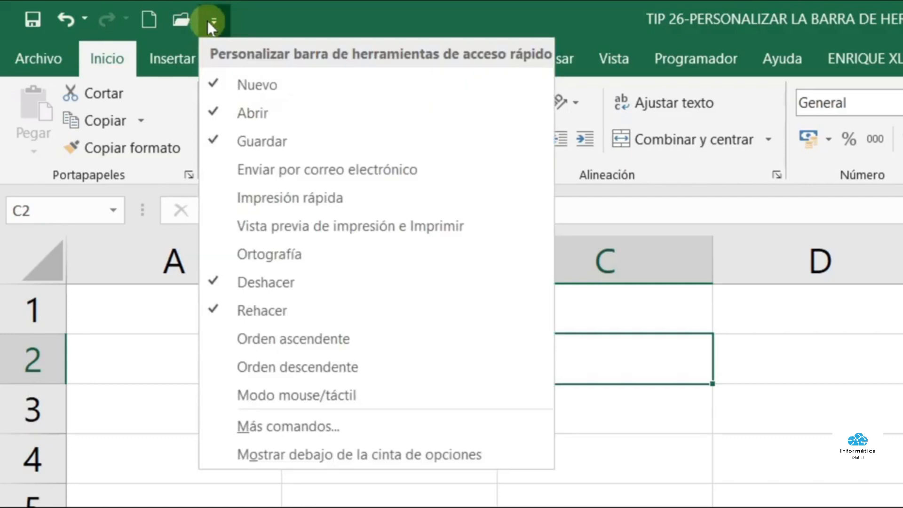
click(270, 254)
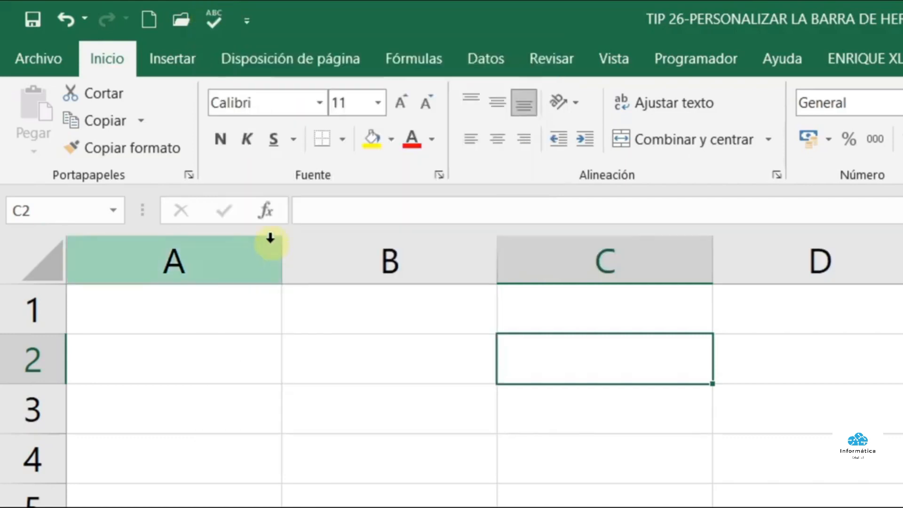
click(249, 22)
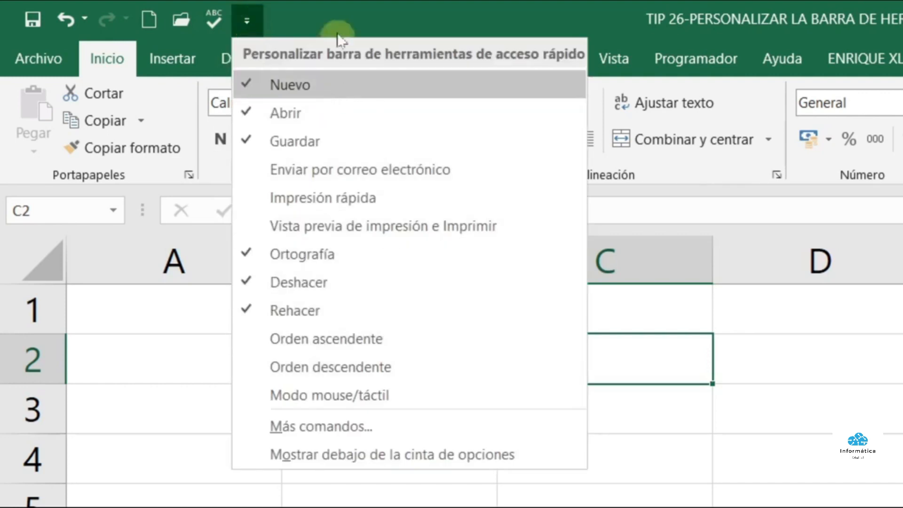
click(343, 10)
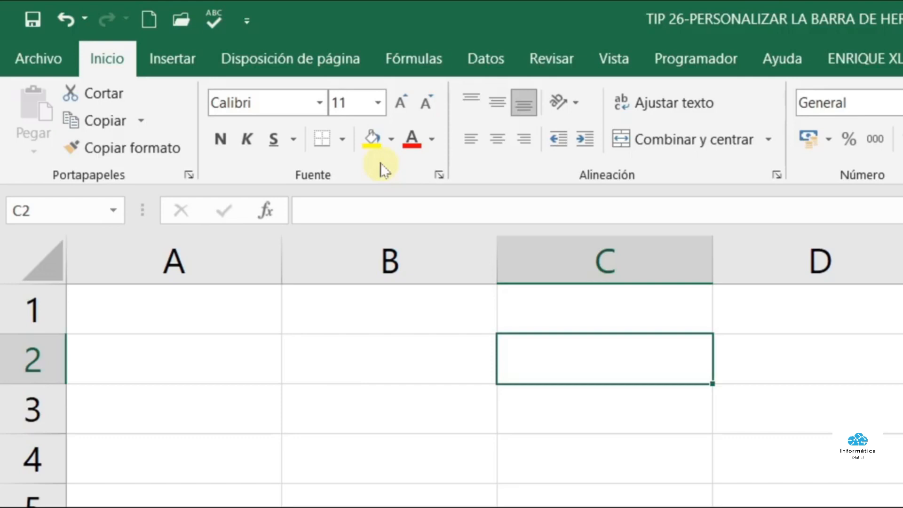
click(476, 59)
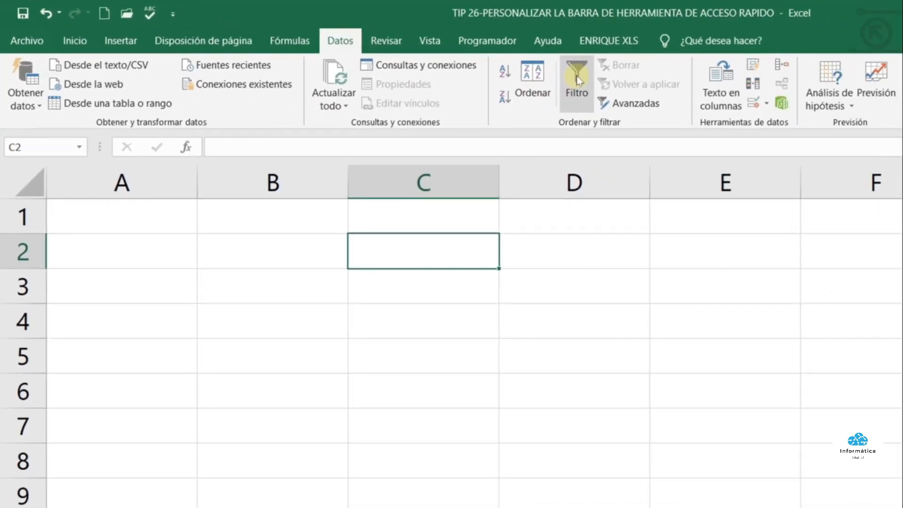
Add Filtro to the quick access toolbar and show that toolbar below the ribbon
right_click(576, 75)
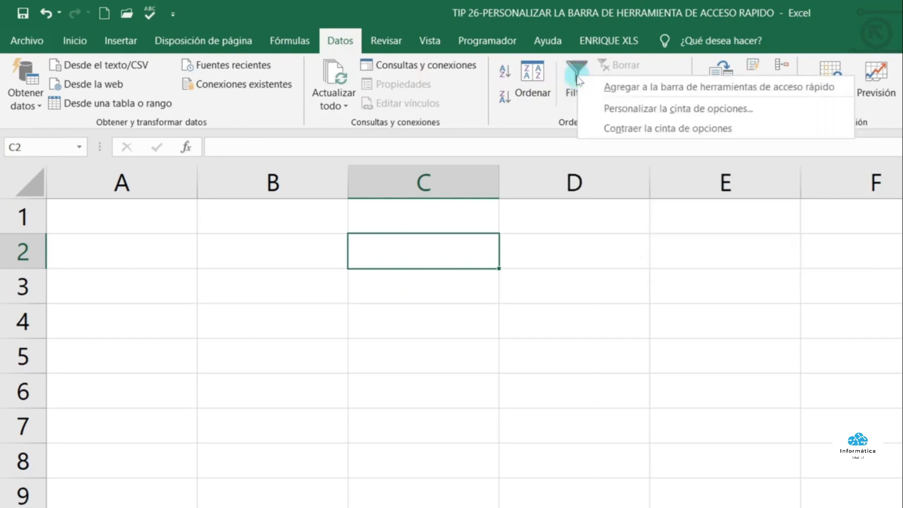
click(645, 88)
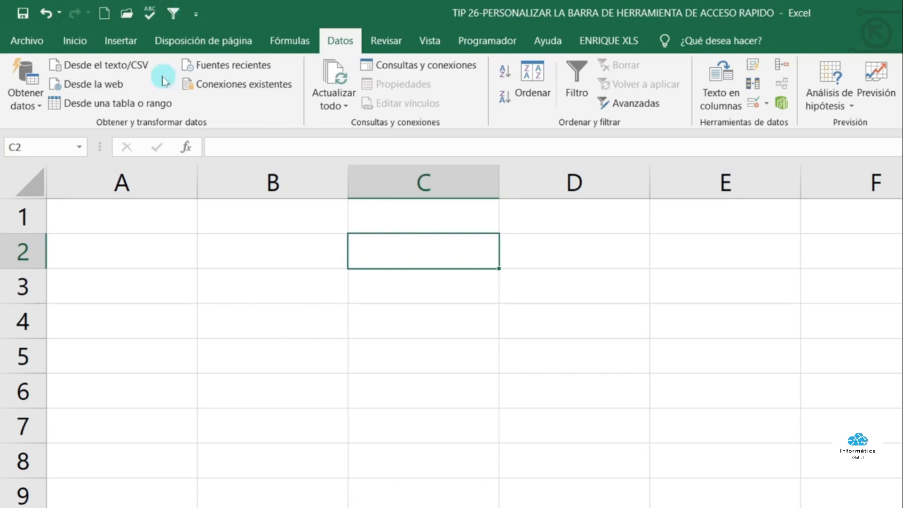
click(198, 13)
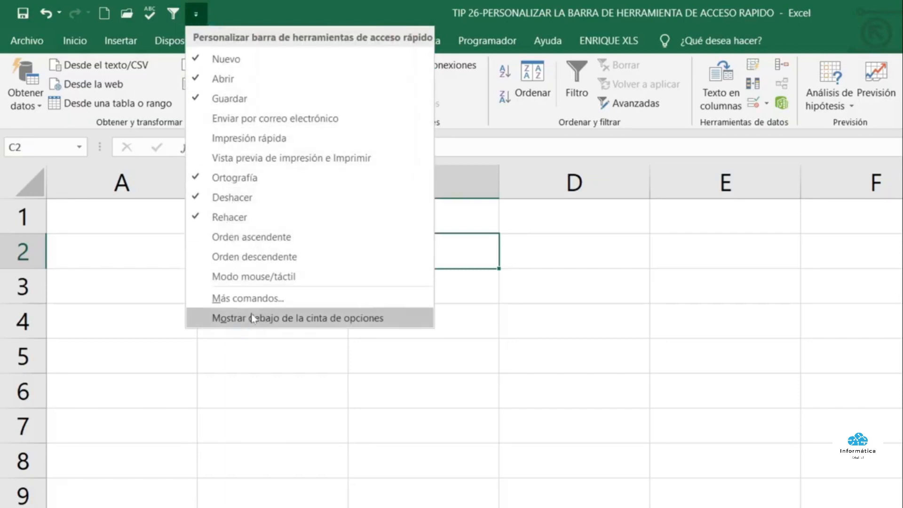
click(269, 320)
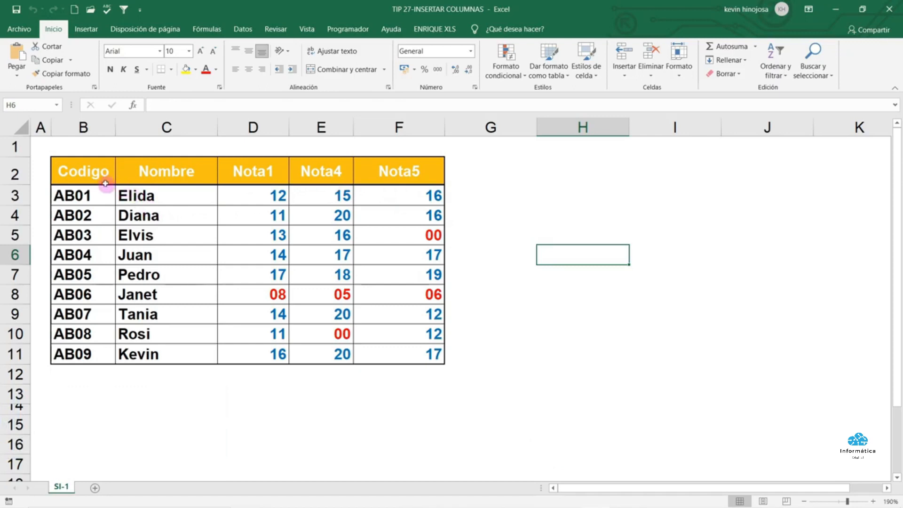
Insert an empty column D before Nota1 in the grades table
drag(106, 183, 393, 349)
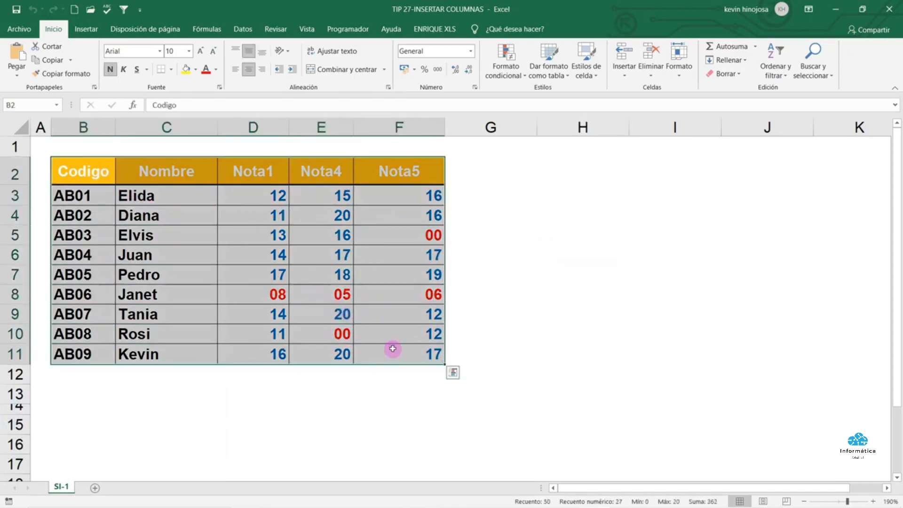
click(521, 263)
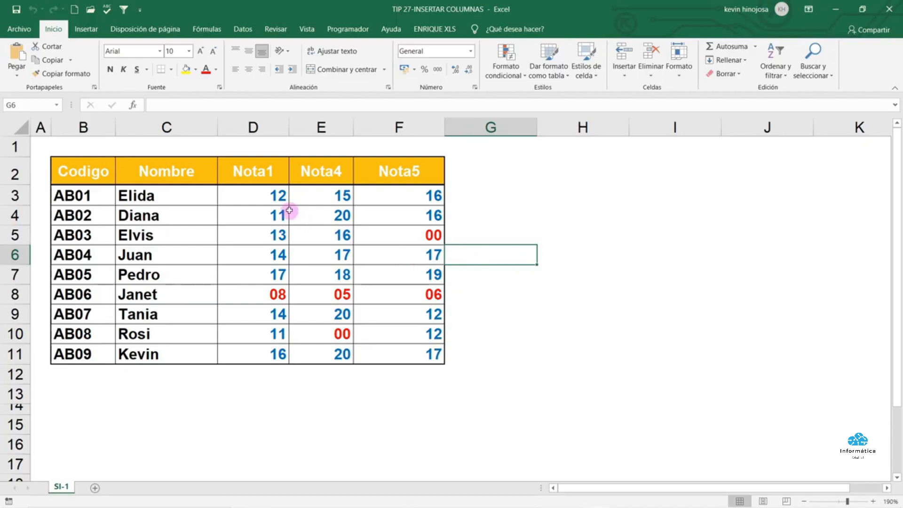
click(269, 126)
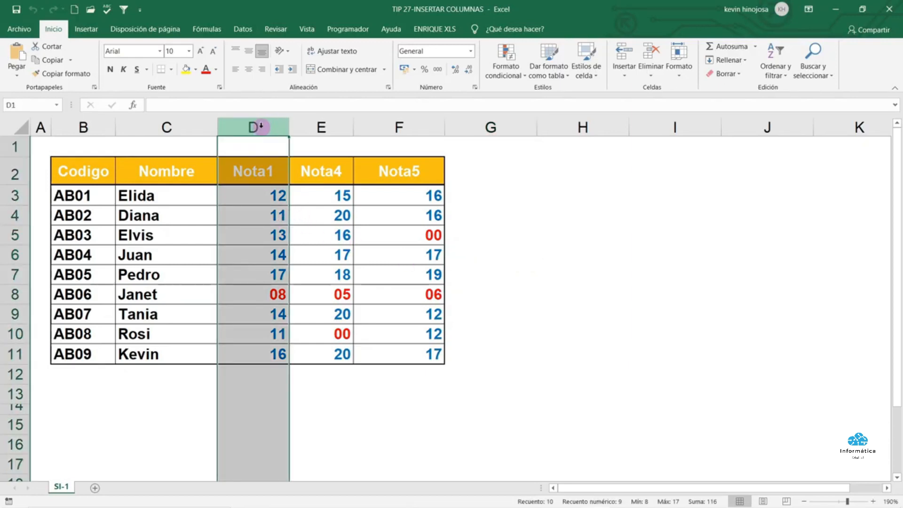
click(249, 171)
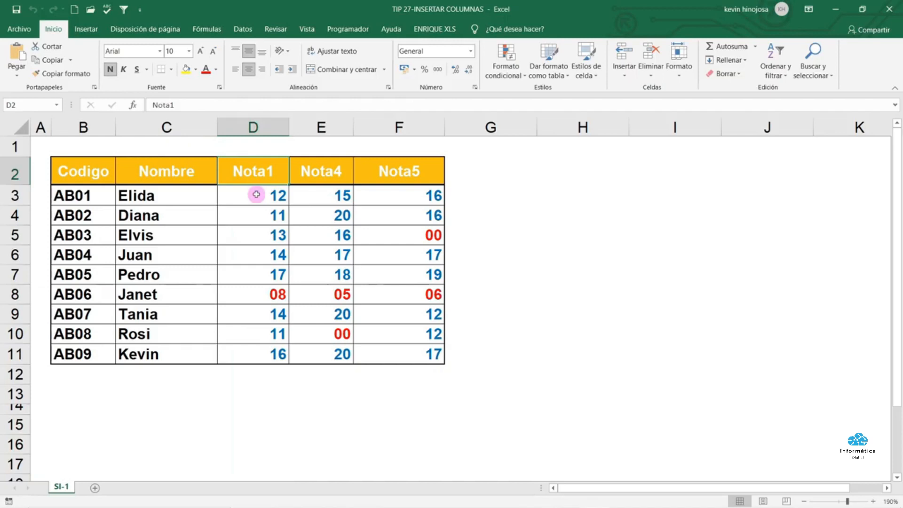
click(270, 129)
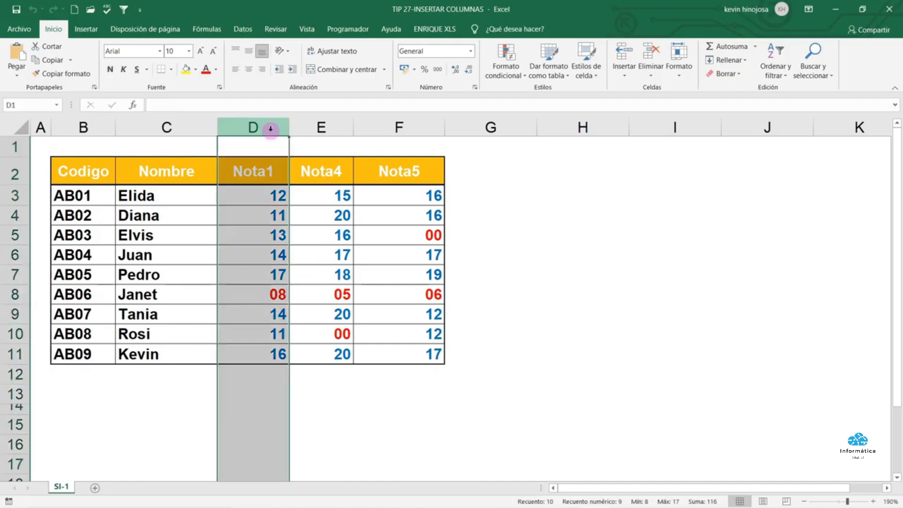
right_click(270, 129)
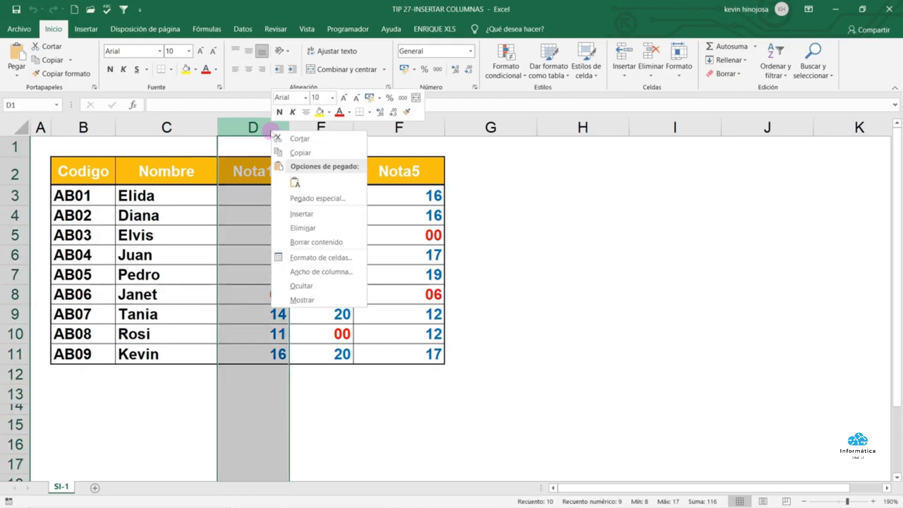
click(301, 213)
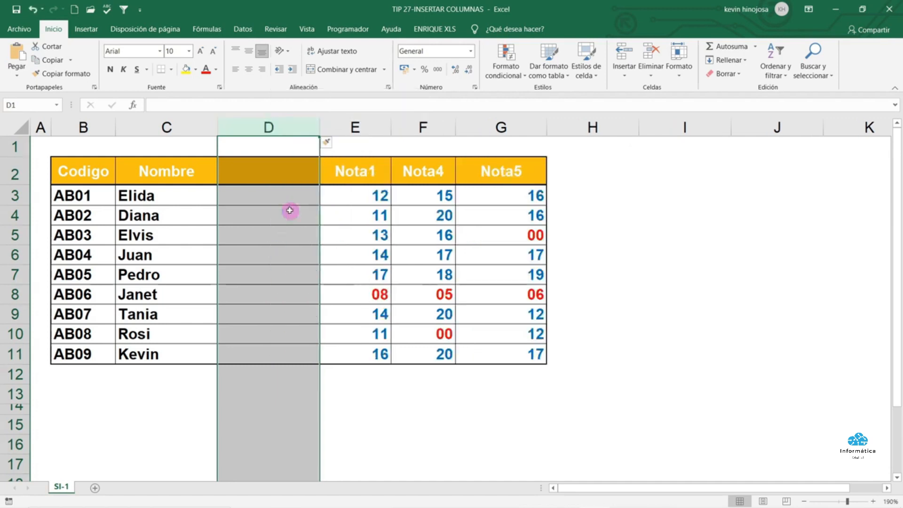
Type the header Apellidos in cell D2
click(287, 165)
key(Caps_Lock)
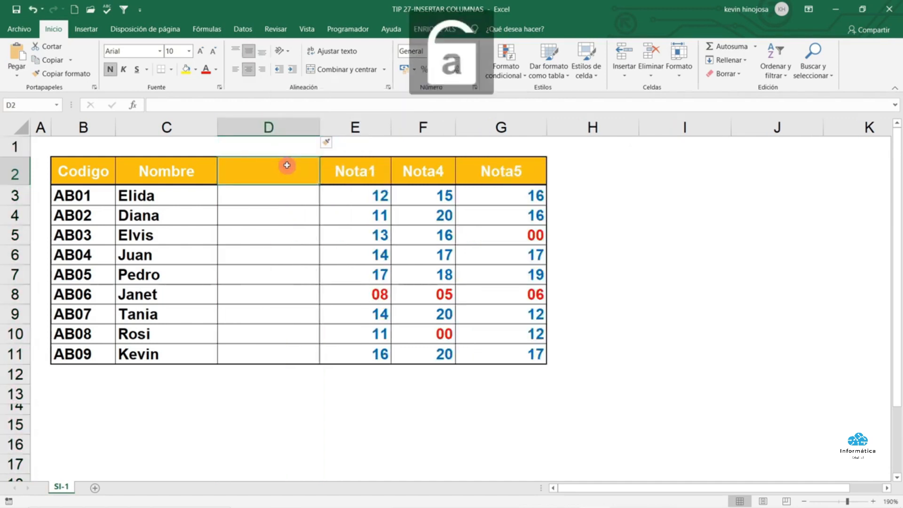
key(Caps_Lock)
text(A)
key(Caps_Lock)
text(pellidos)
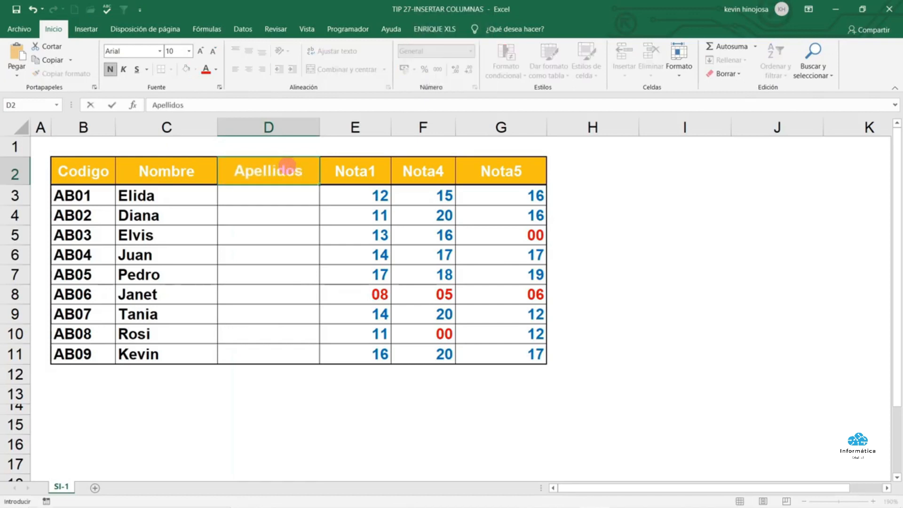
Confirm the Apellidos header and select the Nota1, Nota4 and Nota5 columns and headers
key(Return)
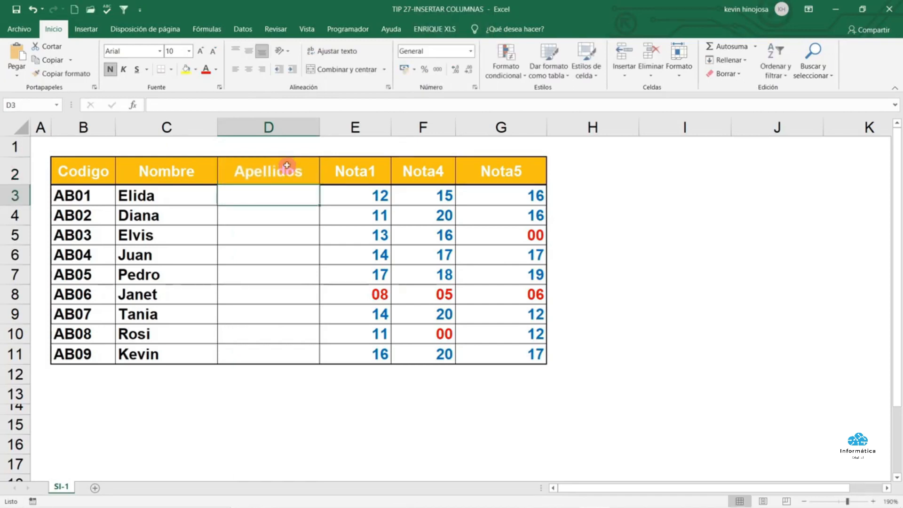
click(366, 128)
click(423, 137)
click(487, 128)
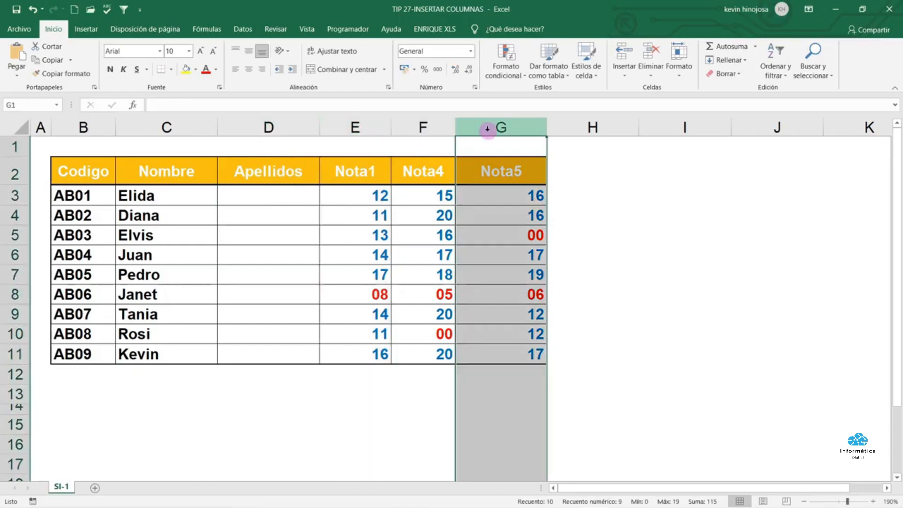
click(361, 168)
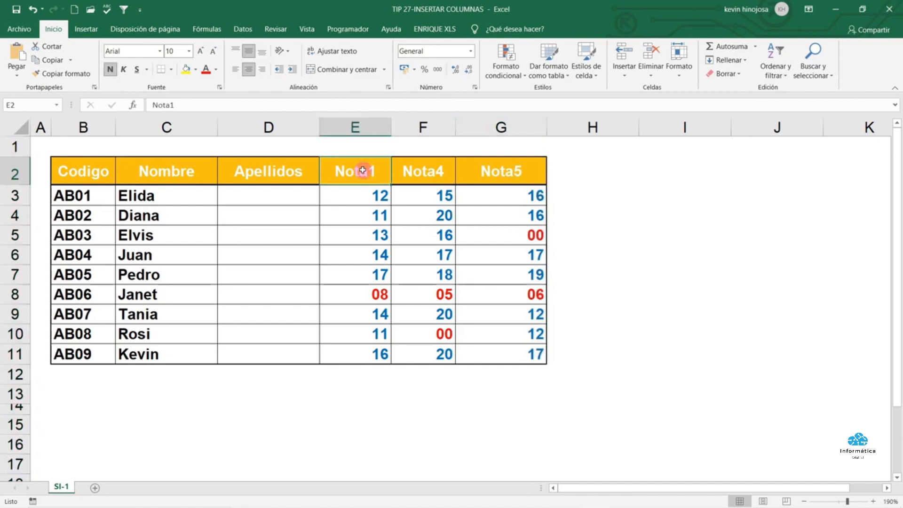
click(437, 171)
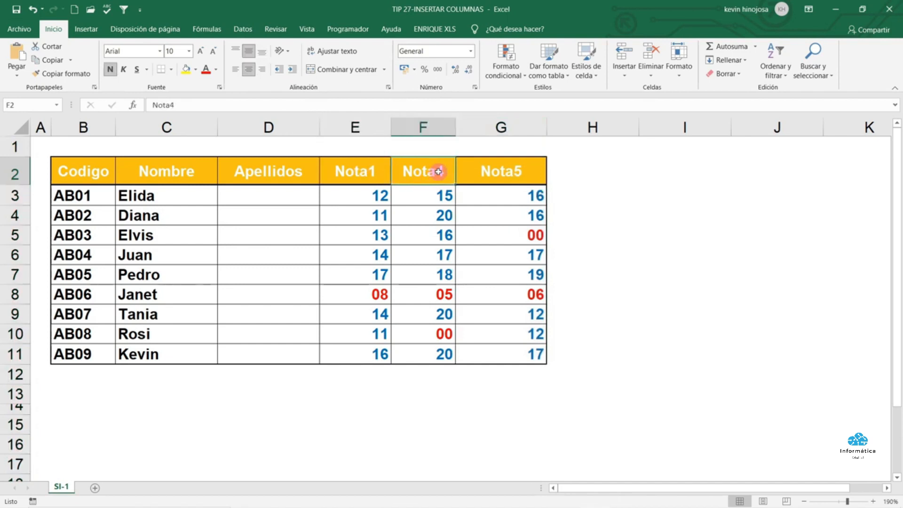
click(503, 174)
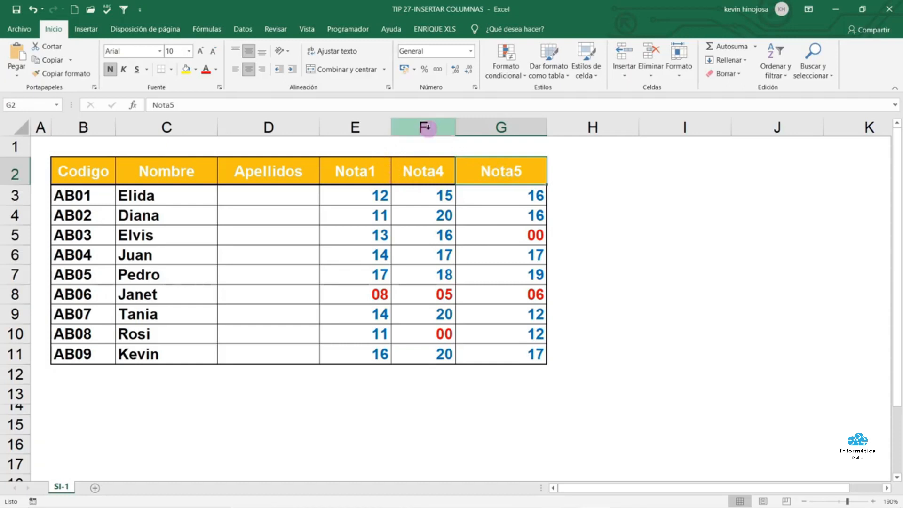
Insert two blank columns F:G before Nota4 and fill headers Nota2 and Nota3 from Nota1
drag(425, 128, 490, 132)
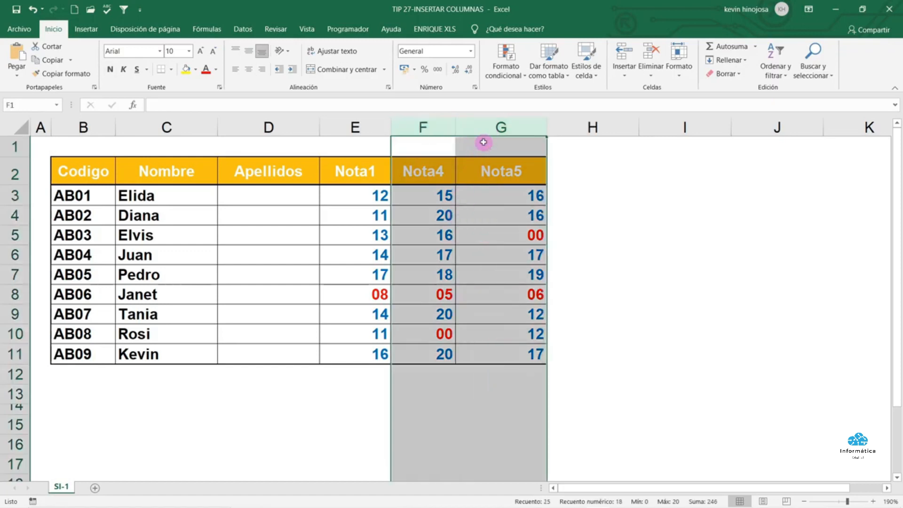
right_click(489, 127)
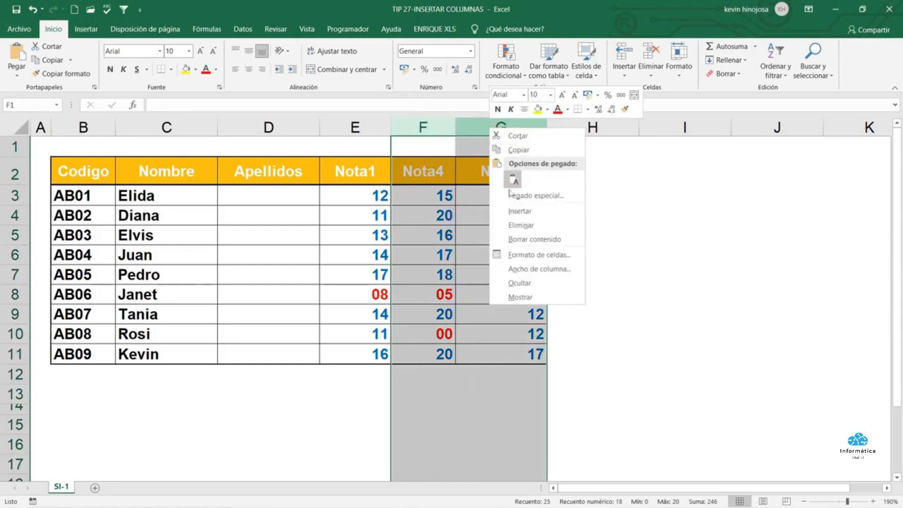
click(512, 214)
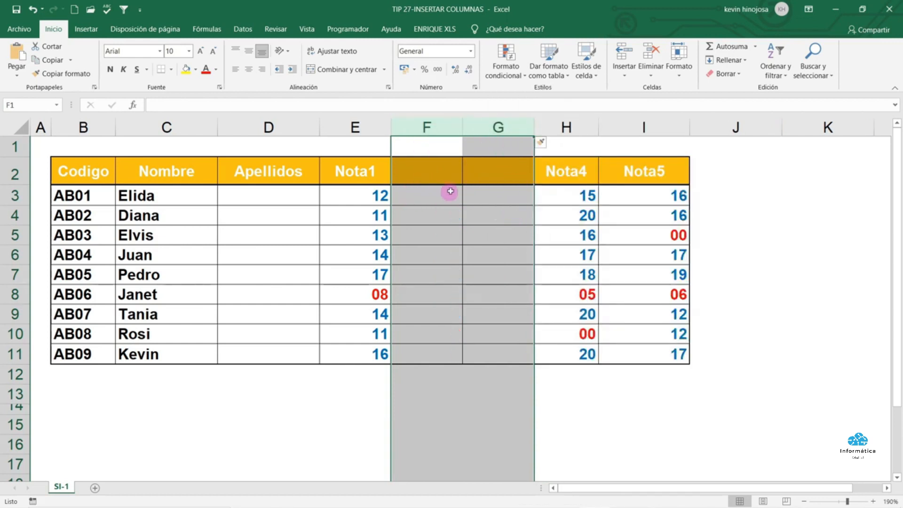
click(369, 171)
drag(391, 185, 506, 181)
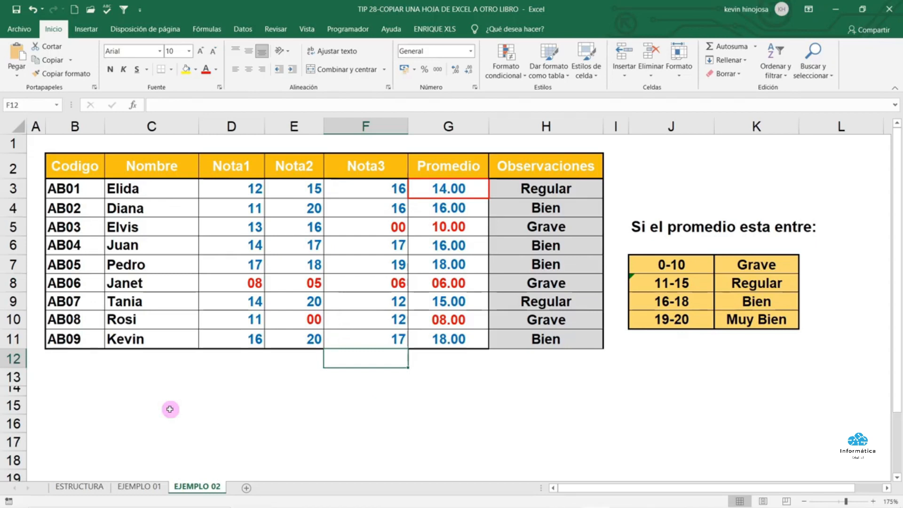
Copy the EJEMPLO 02 sheet to (nuevo libro) with Crear una copia ticked
click(81, 487)
click(128, 488)
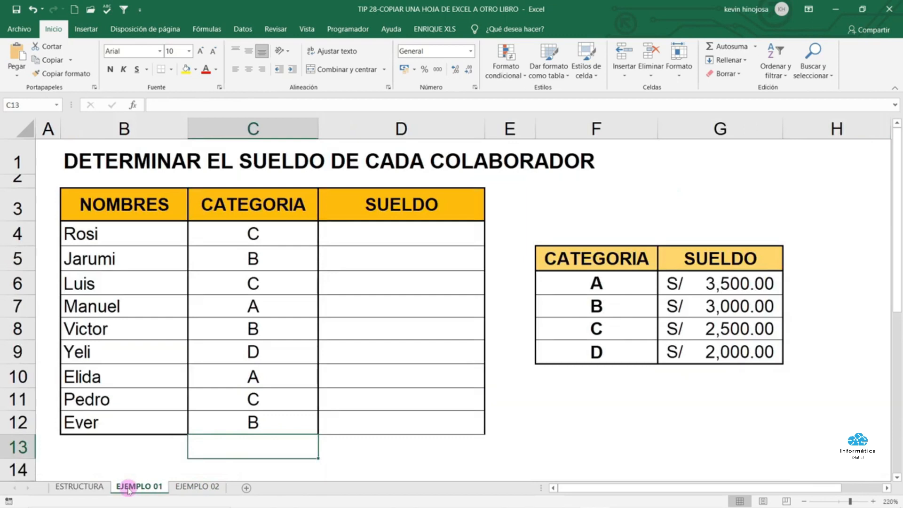
click(193, 489)
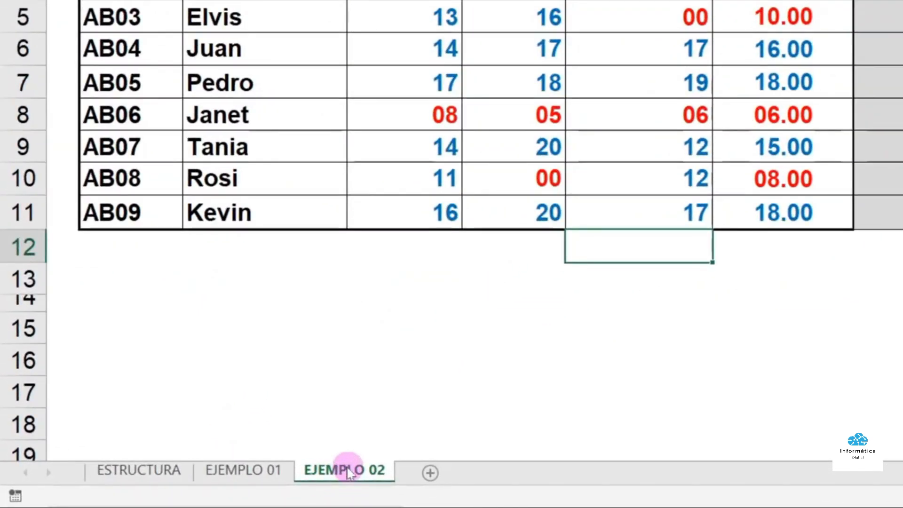
right_click(348, 473)
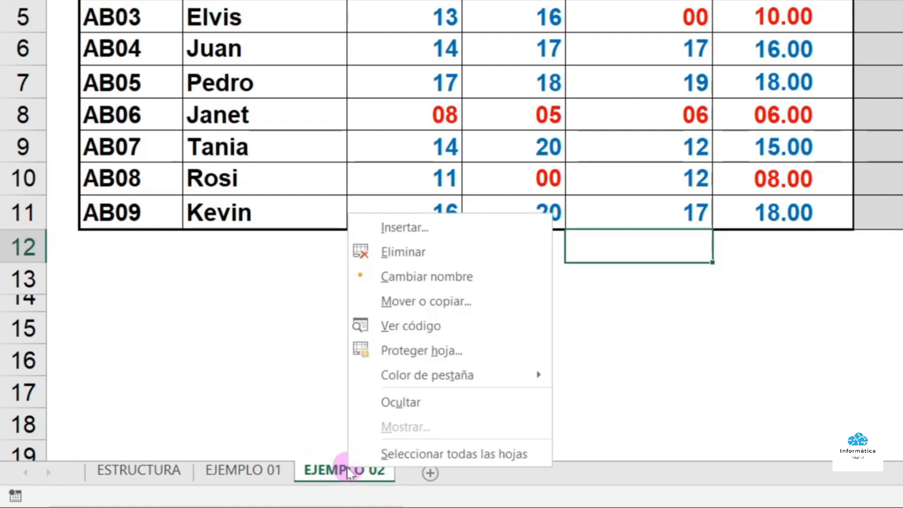
click(468, 302)
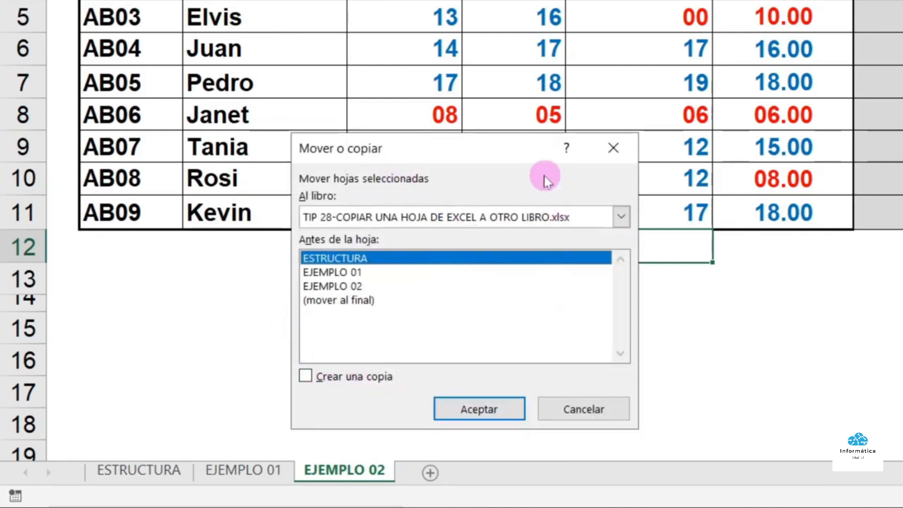
click(621, 217)
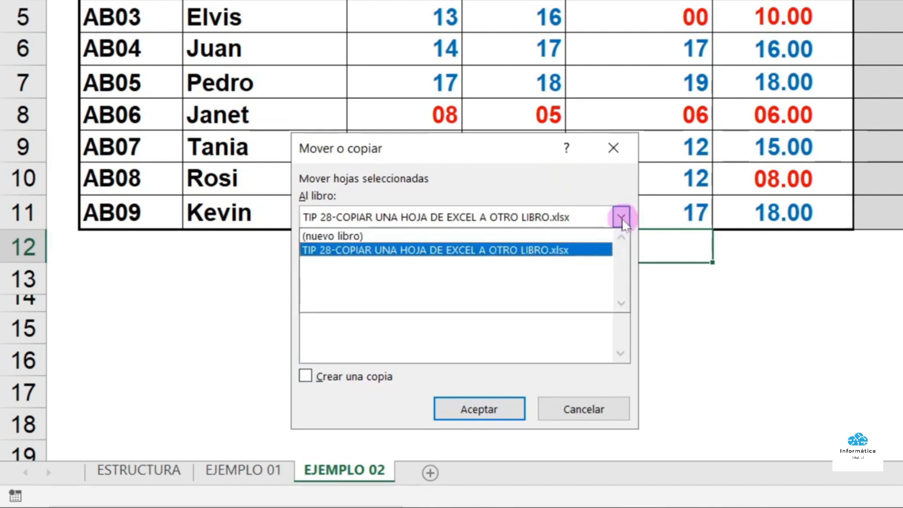
click(372, 236)
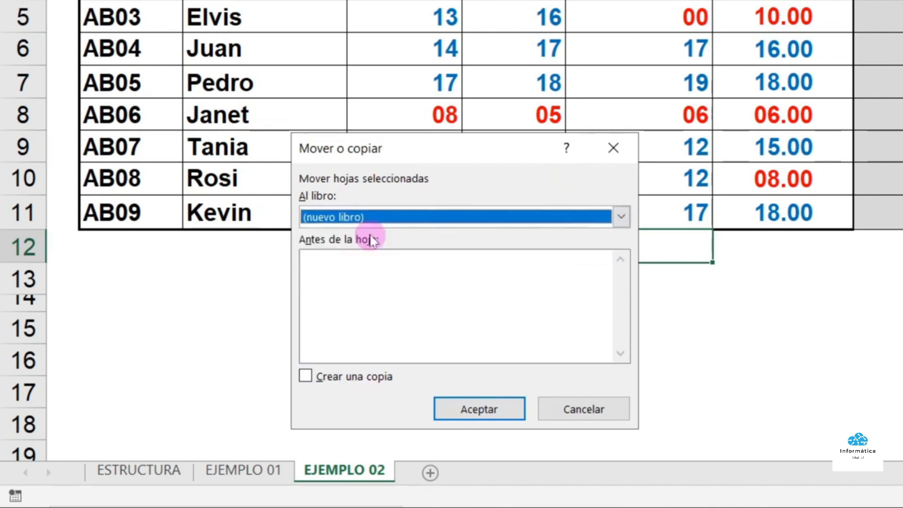
click(304, 377)
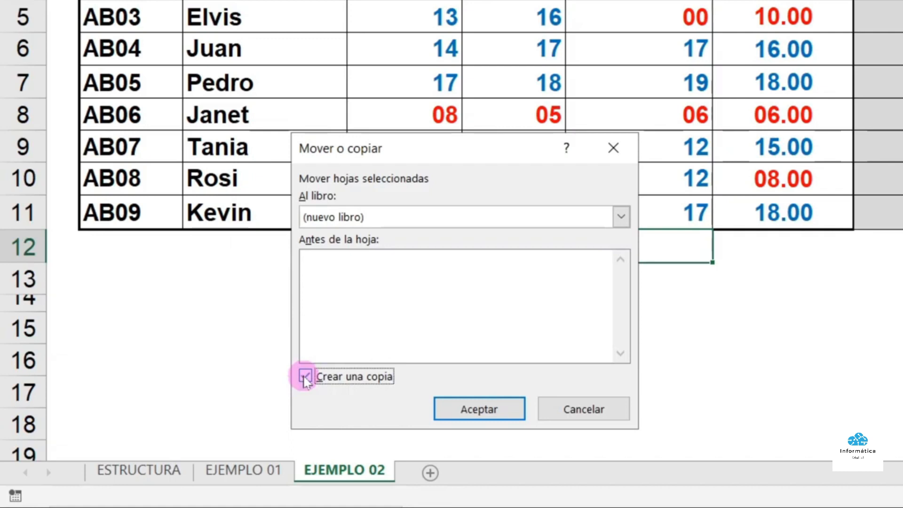
click(463, 410)
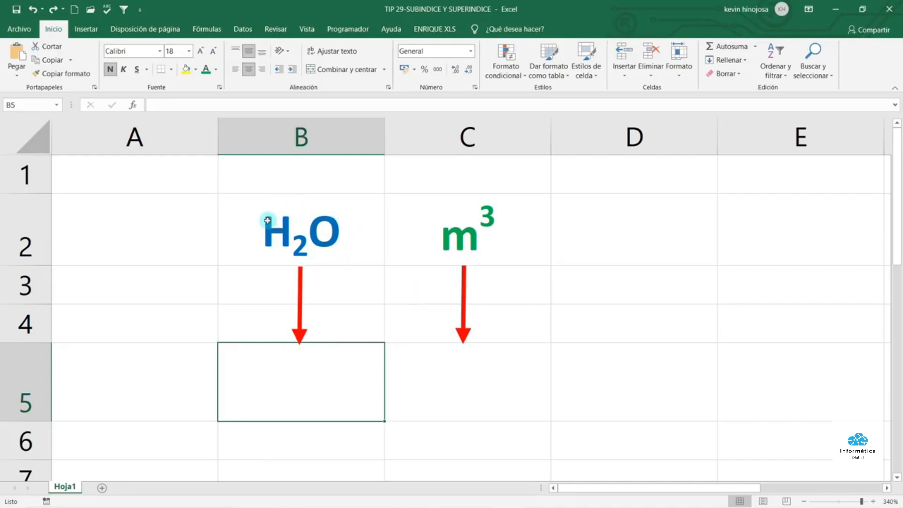
Type H2O into cell B5, modelled on the examples in B2 and C2
click(348, 216)
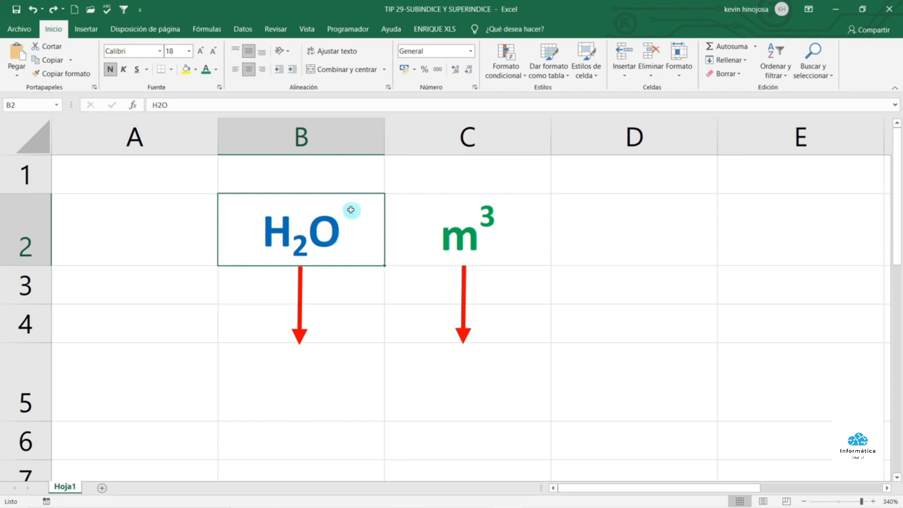
click(453, 207)
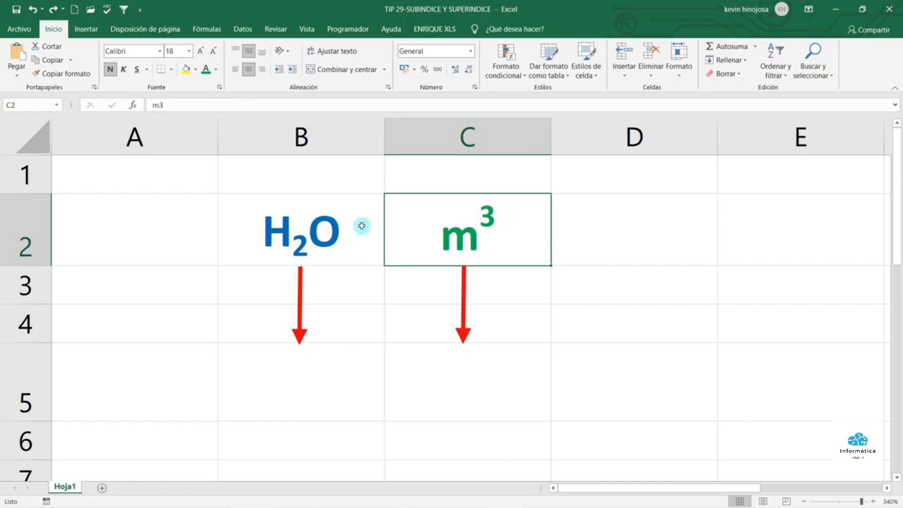
drag(351, 218, 407, 217)
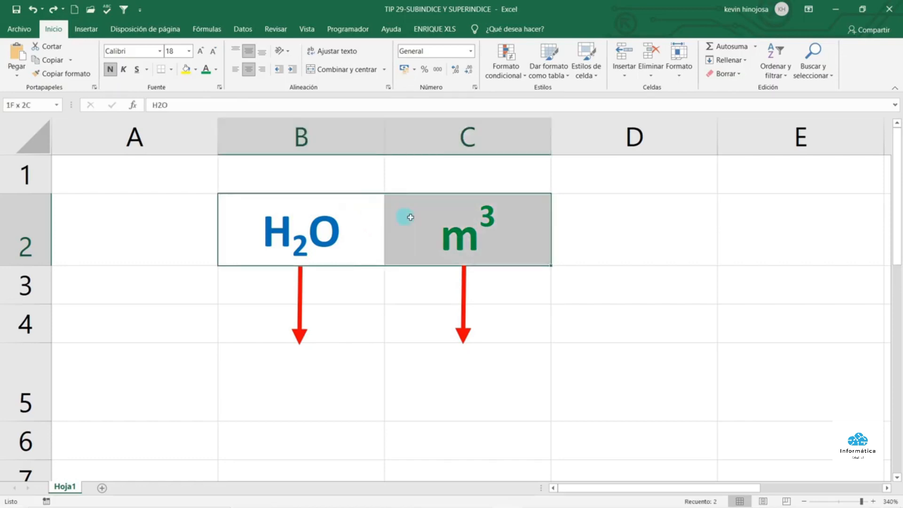
click(281, 366)
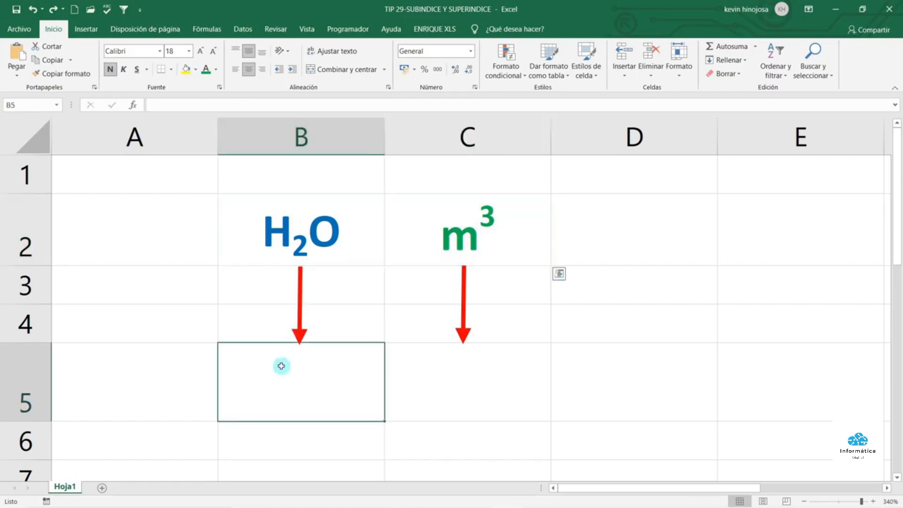
text(H20)
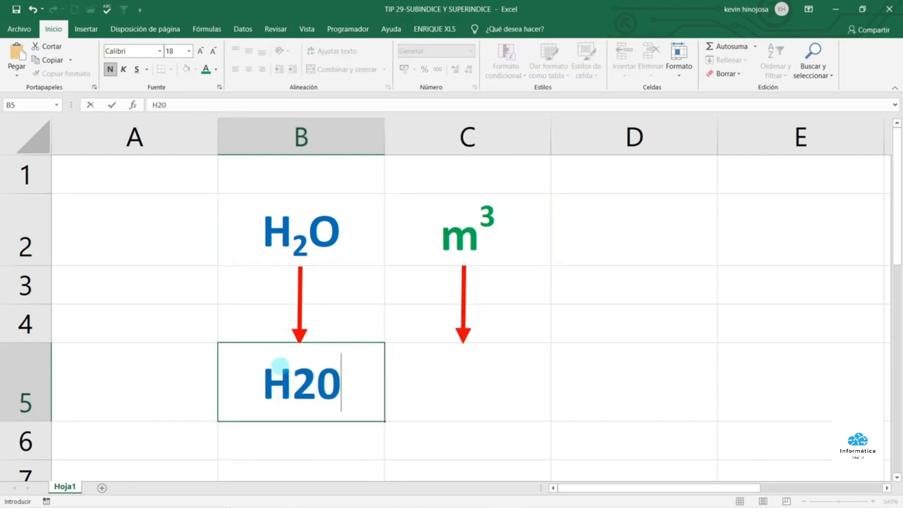
key(BackSpace)
text(O)
key(Return)
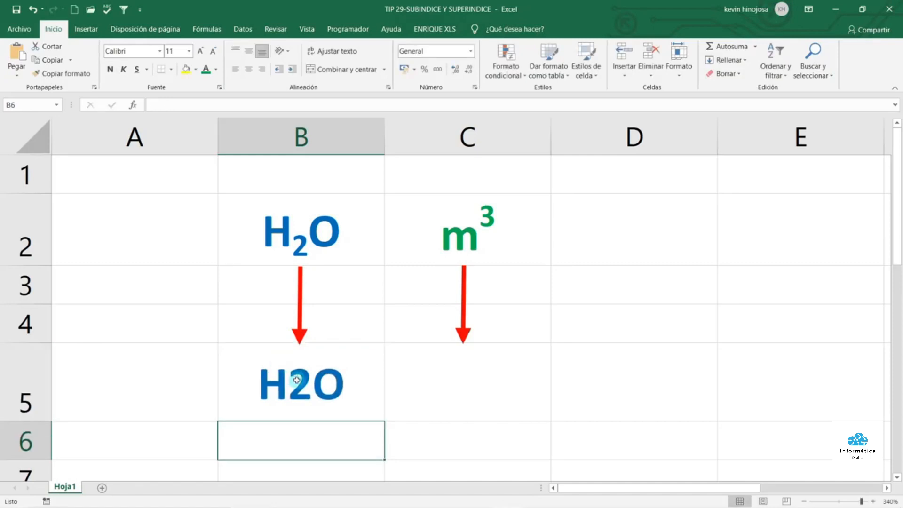
Format the 2 in B5 as subscript through Formato de celdas so it reads H₂O
double_click(297, 380)
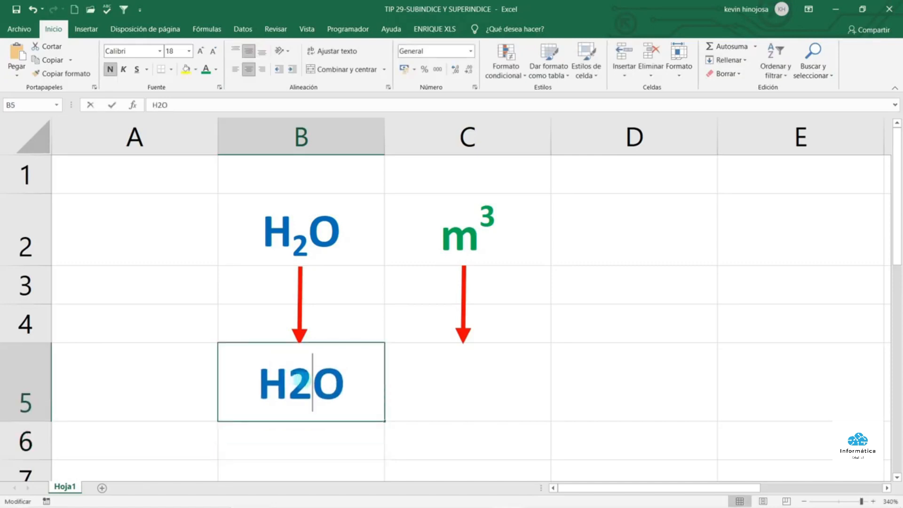
drag(297, 380, 289, 393)
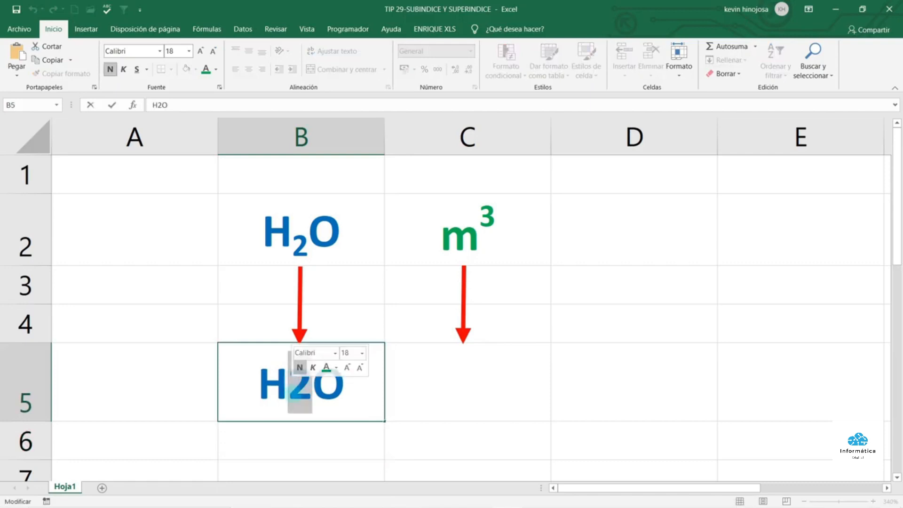
right_click(293, 394)
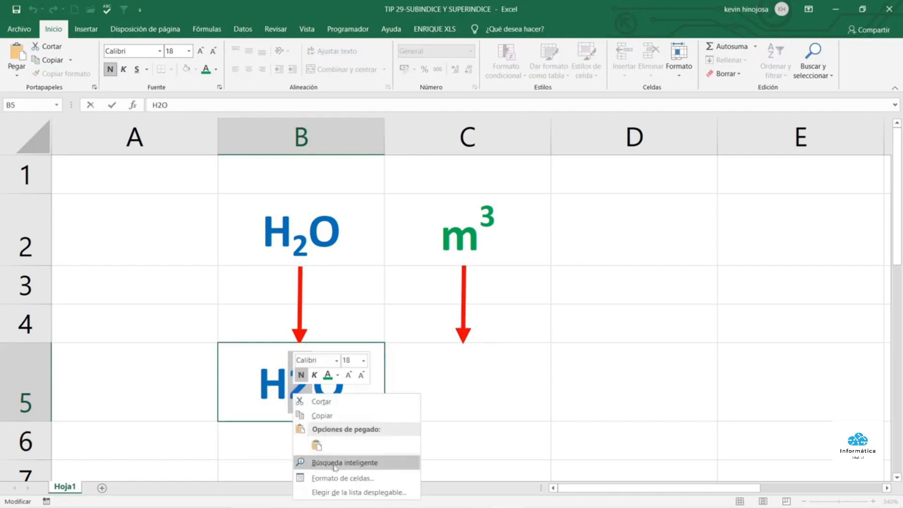
click(354, 477)
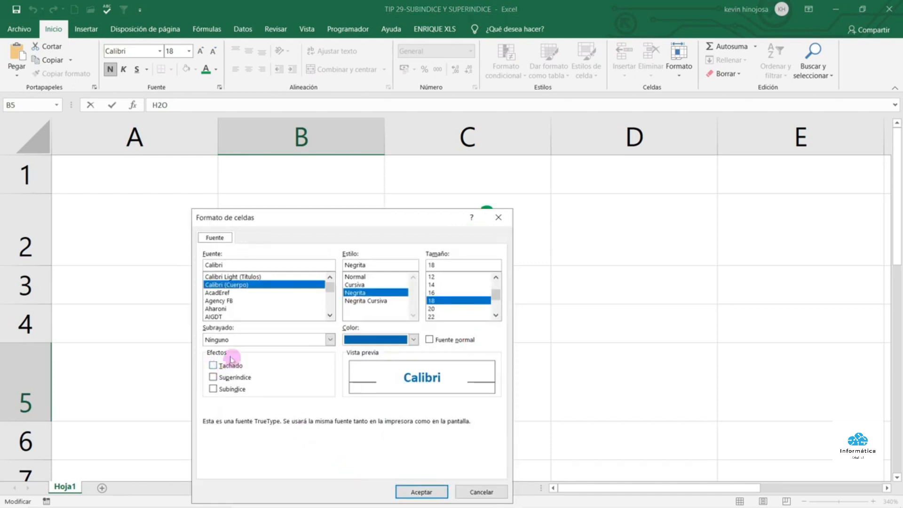
click(214, 389)
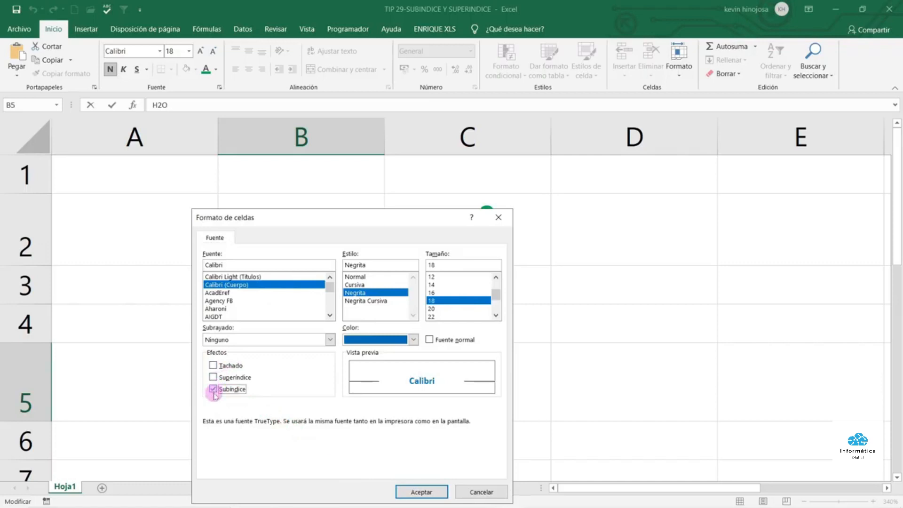
click(426, 491)
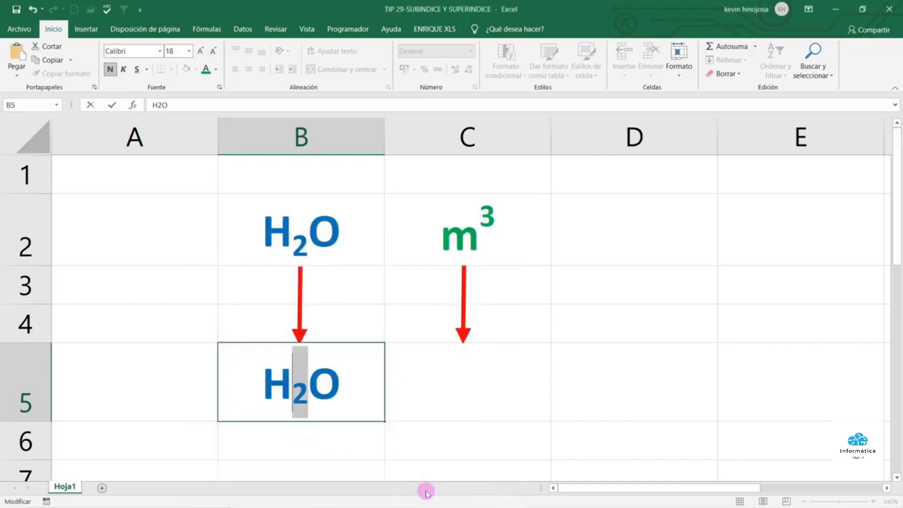
key(Return)
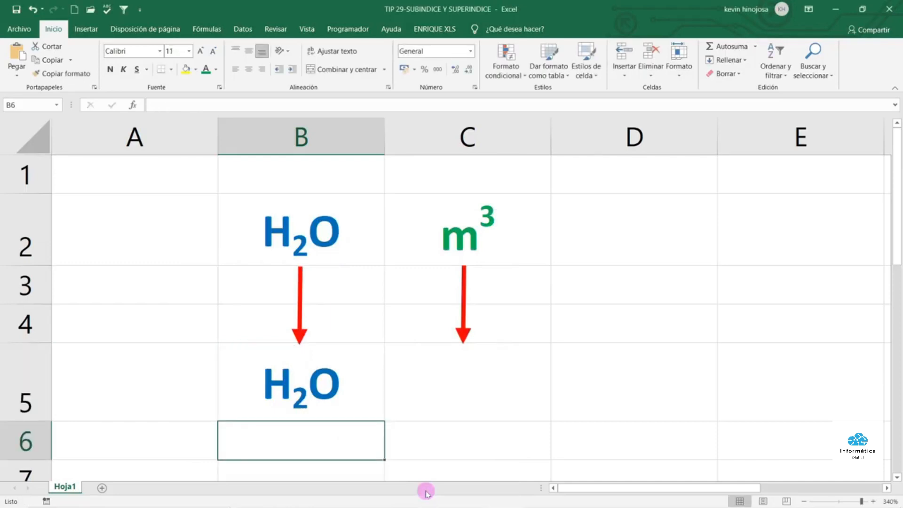
click(472, 383)
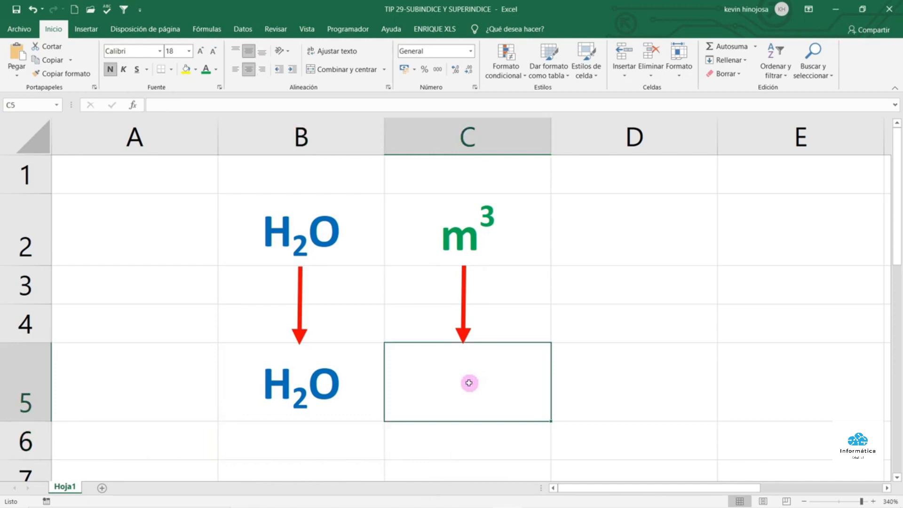
Enter m3 in cell C5 and set its 3 to Superíndice so it reads m³
text(m3)
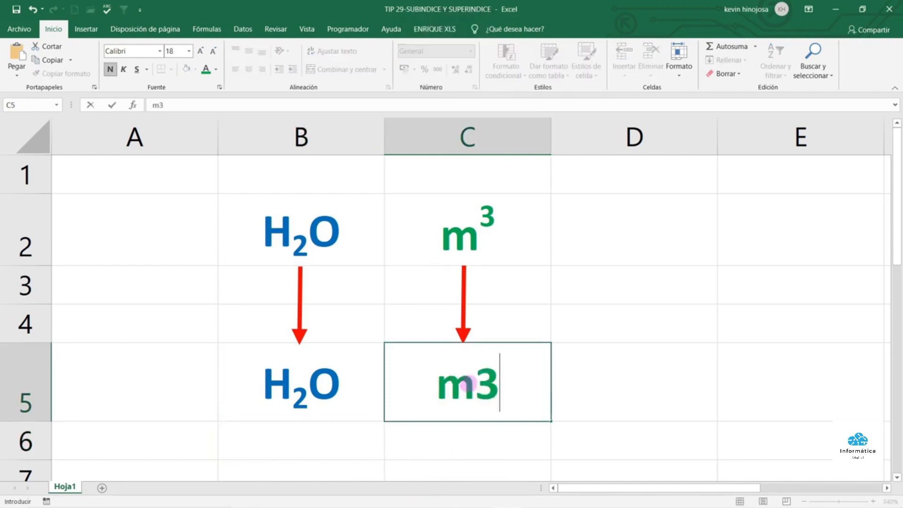
key(Return)
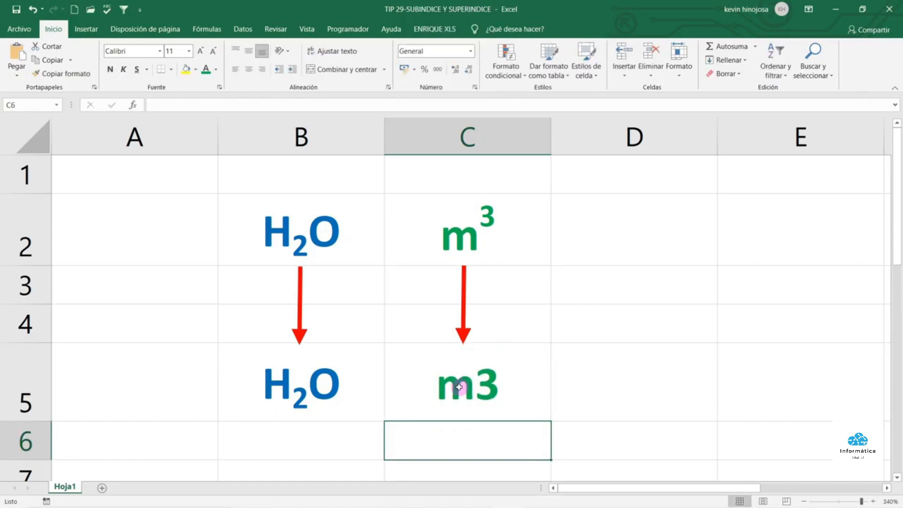
double_click(475, 388)
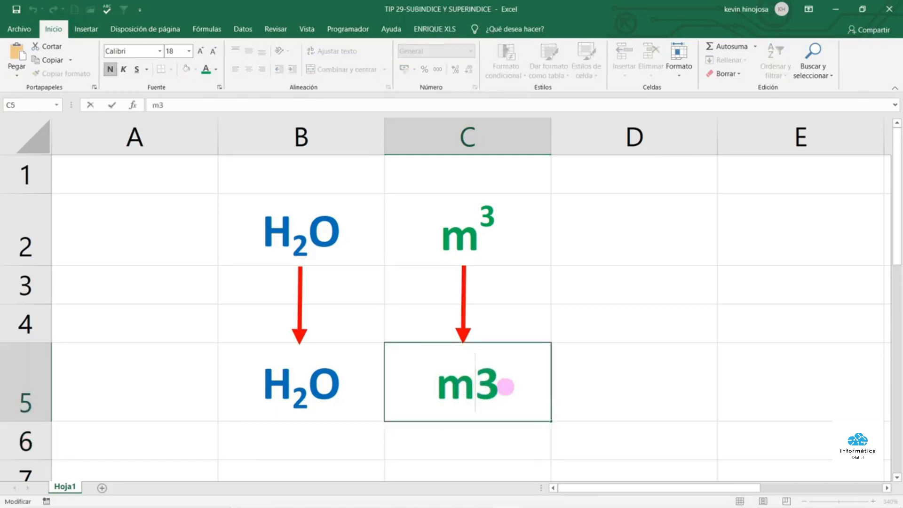
drag(491, 387, 476, 387)
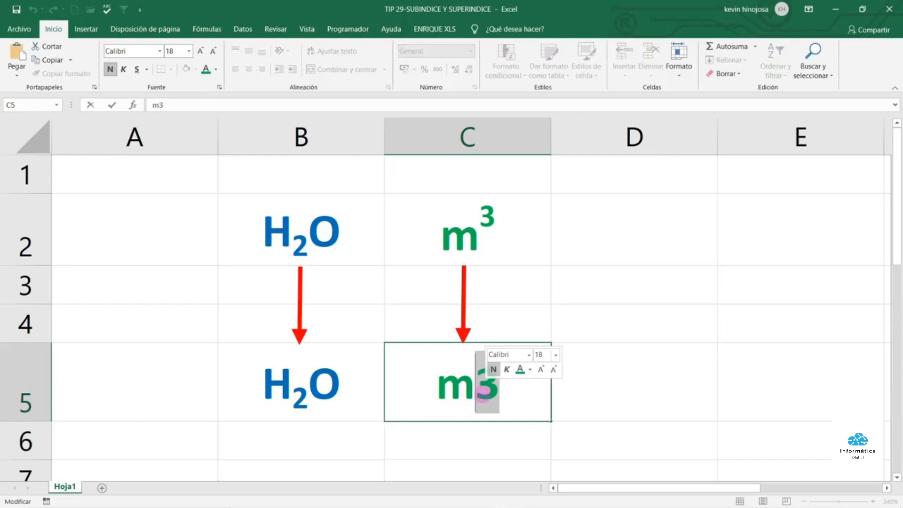
right_click(484, 397)
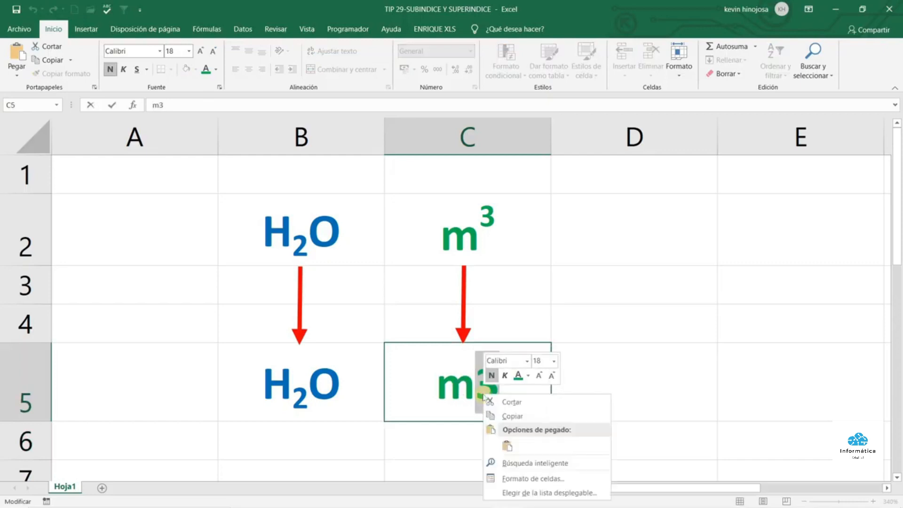
click(531, 478)
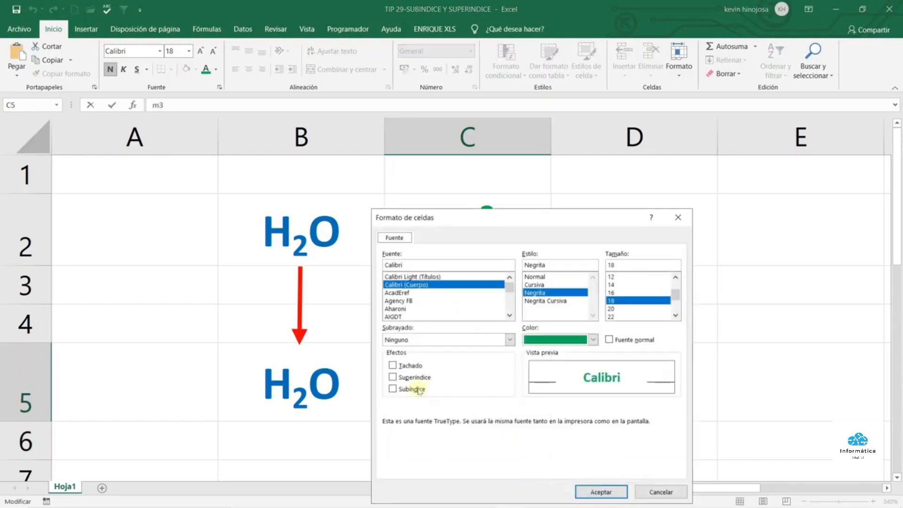
click(393, 378)
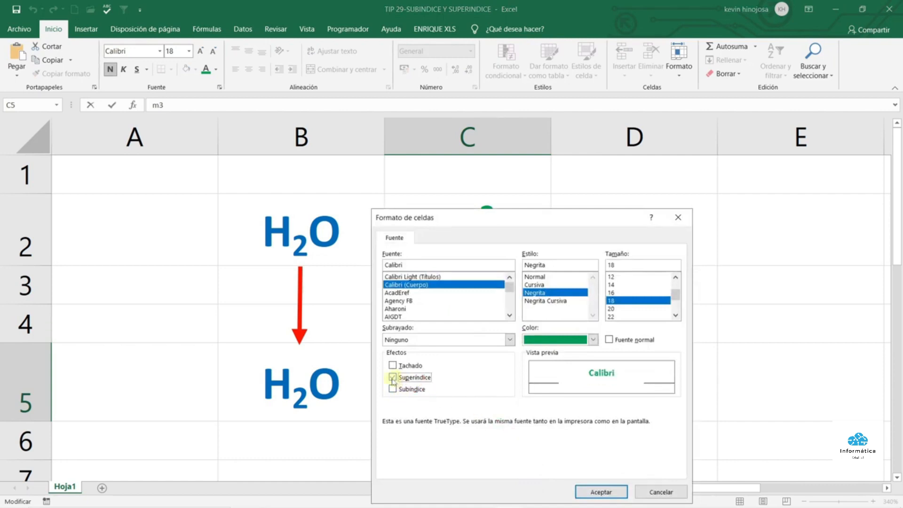
click(581, 490)
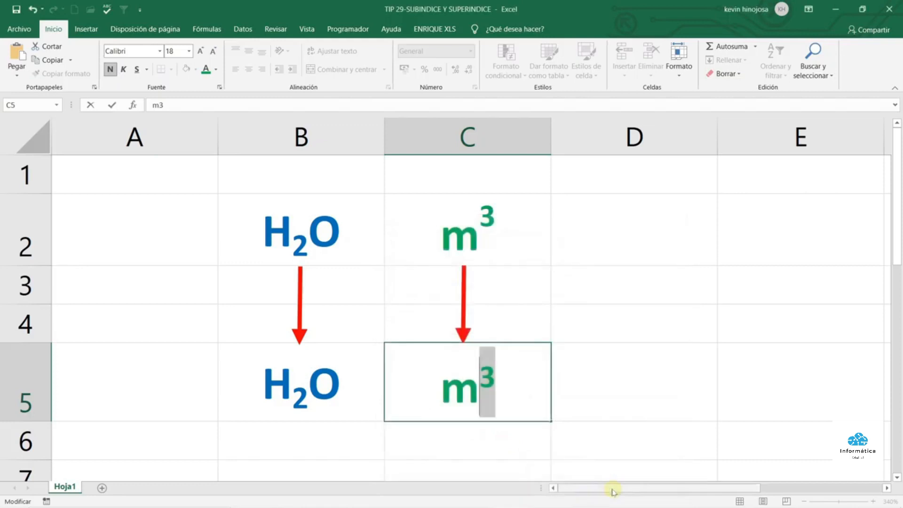
key(Return)
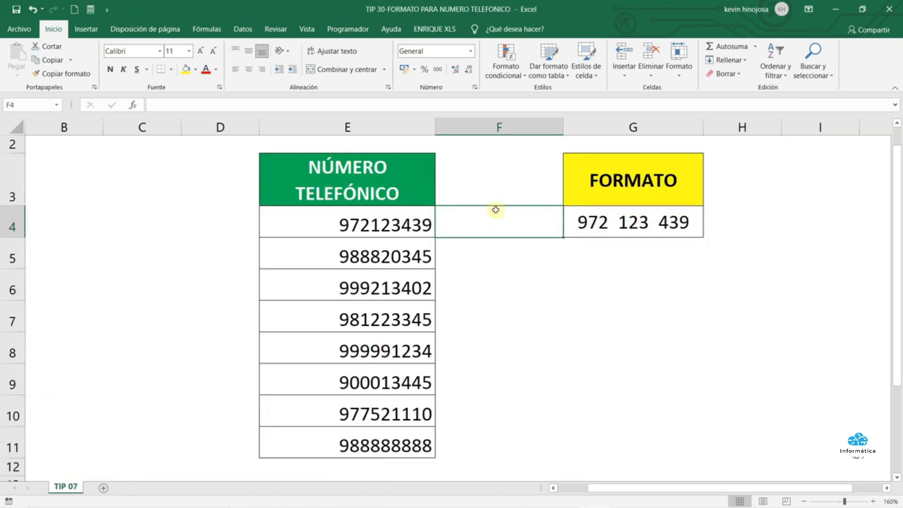
Select the phone numbers in E4:E11 and open Formato de celdas for them
click(399, 225)
drag(398, 239, 377, 444)
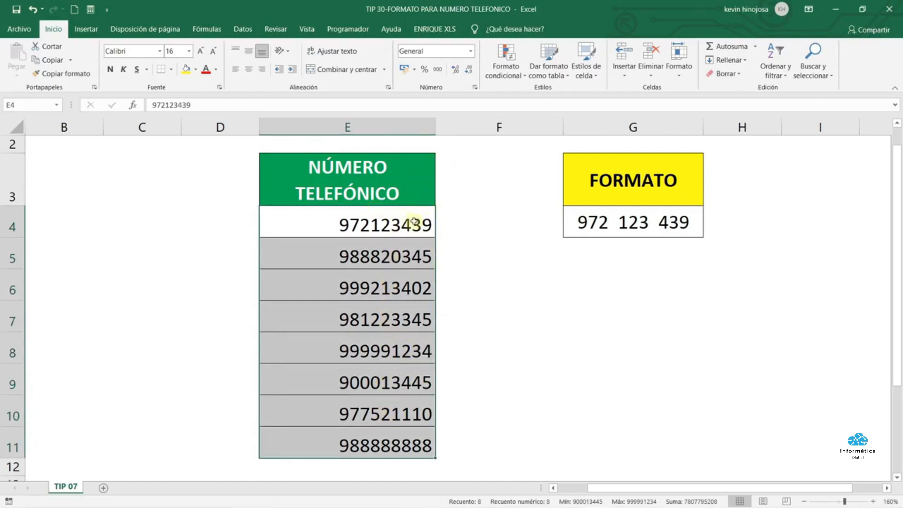
click(633, 222)
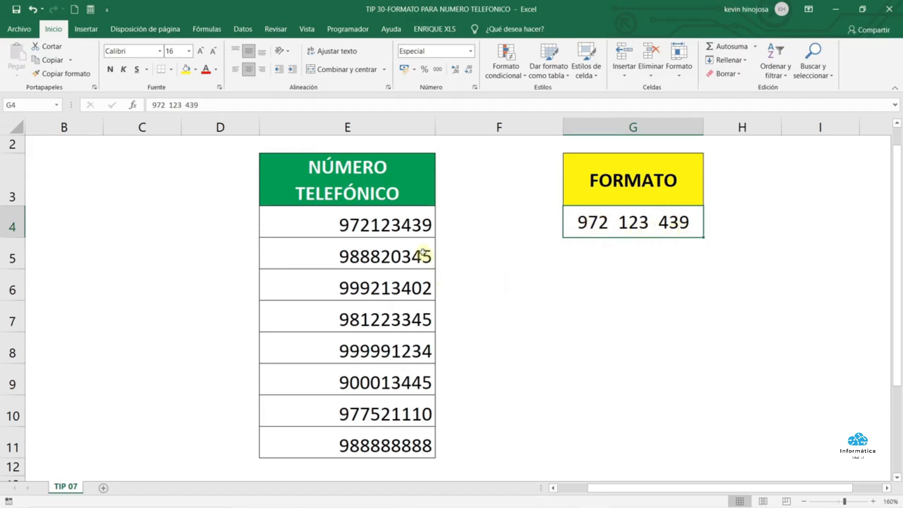
drag(394, 223, 401, 434)
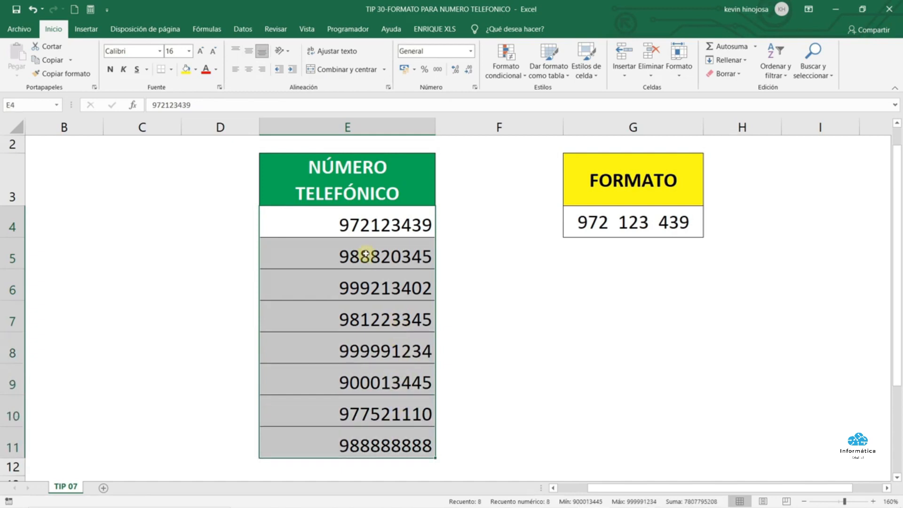
right_click(366, 254)
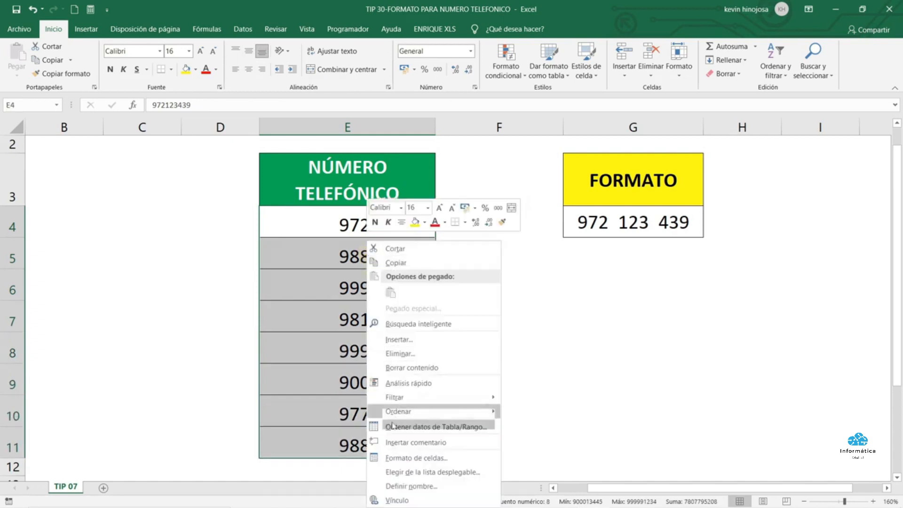
click(422, 459)
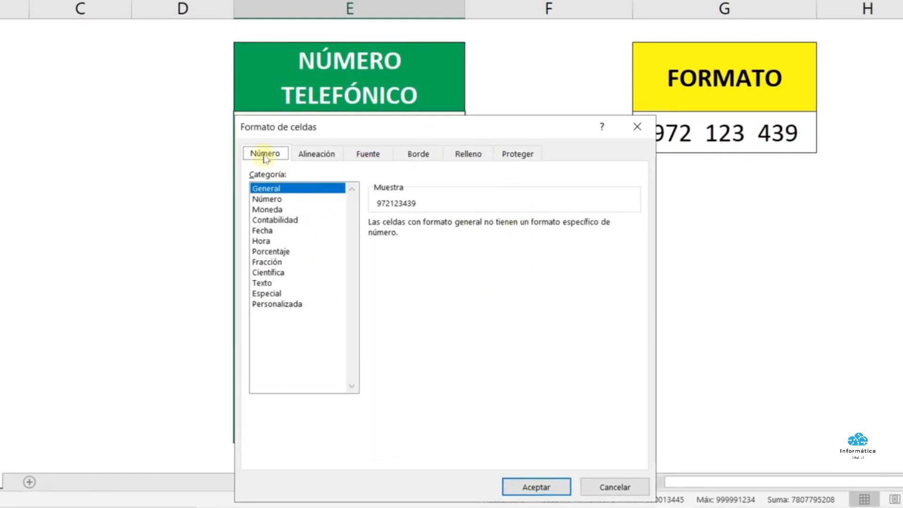
Replace General with the Personalizada format code 000 000 000 for the phone numbers
click(288, 304)
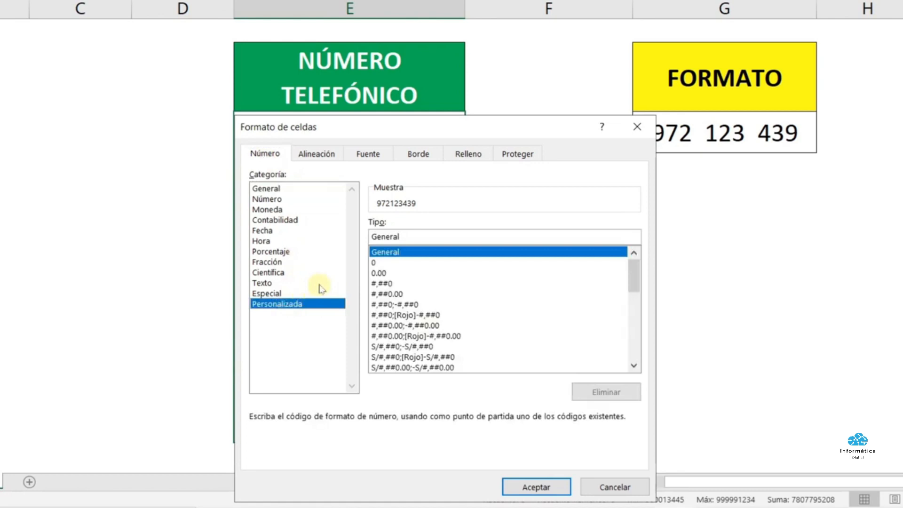
double_click(415, 237)
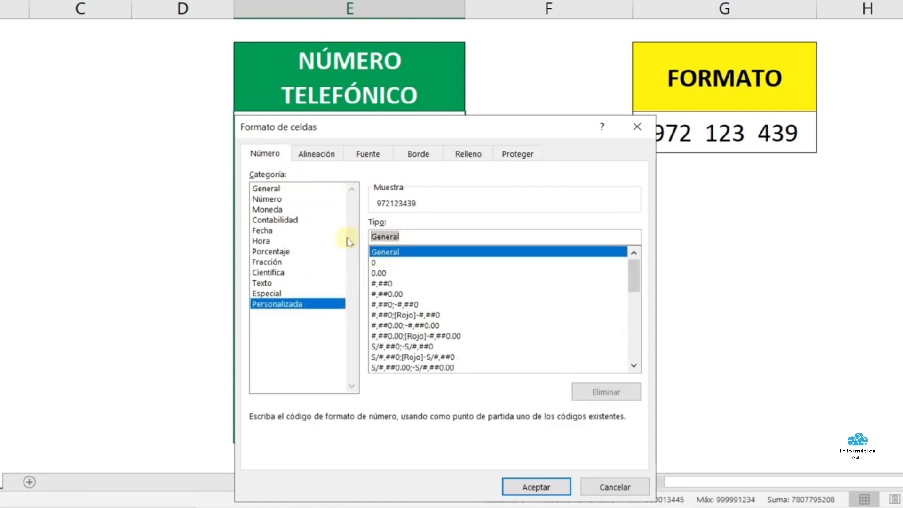
key(BackSpace)
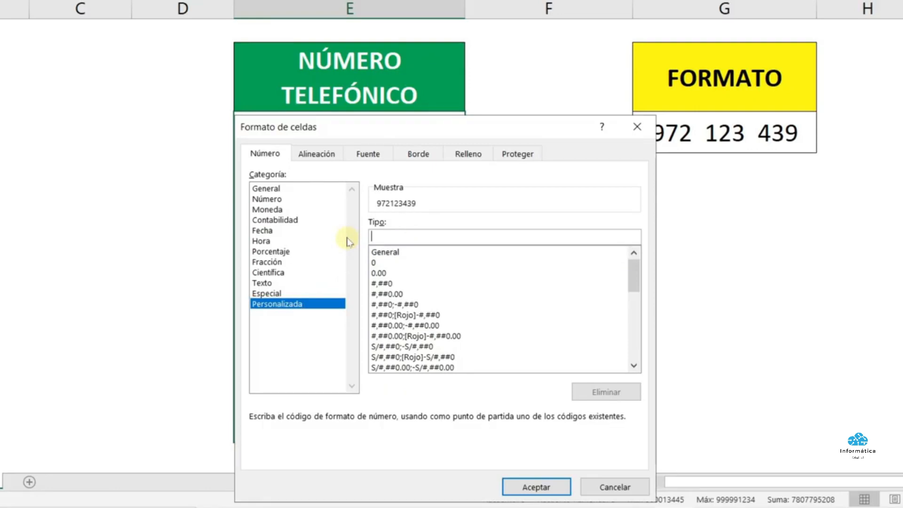
text(000)
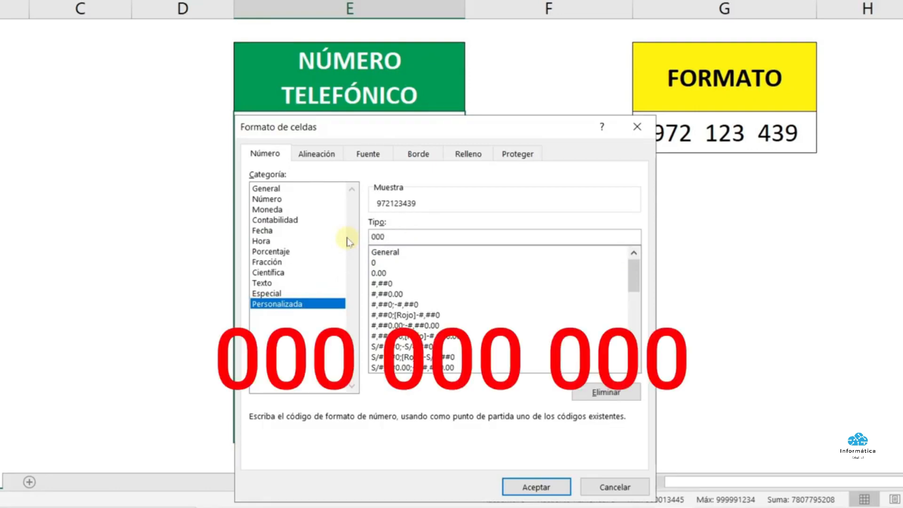
text( 000 000)
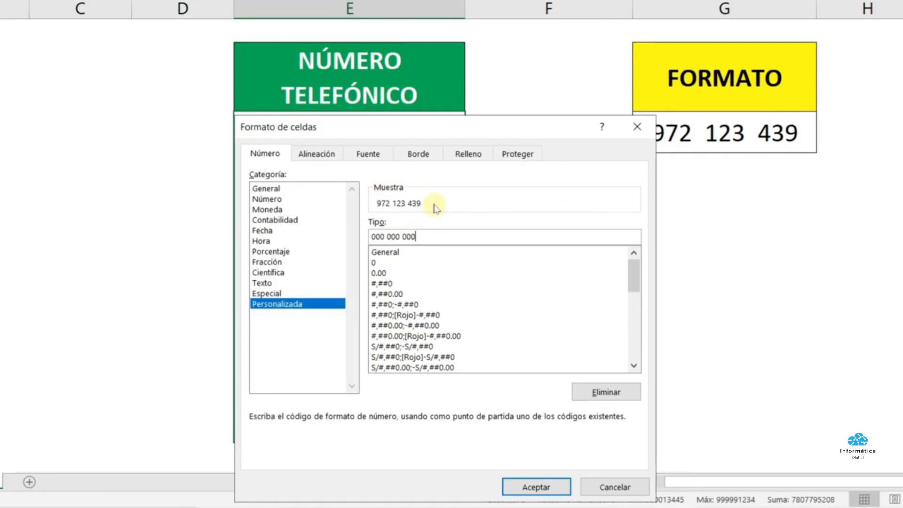
click(547, 485)
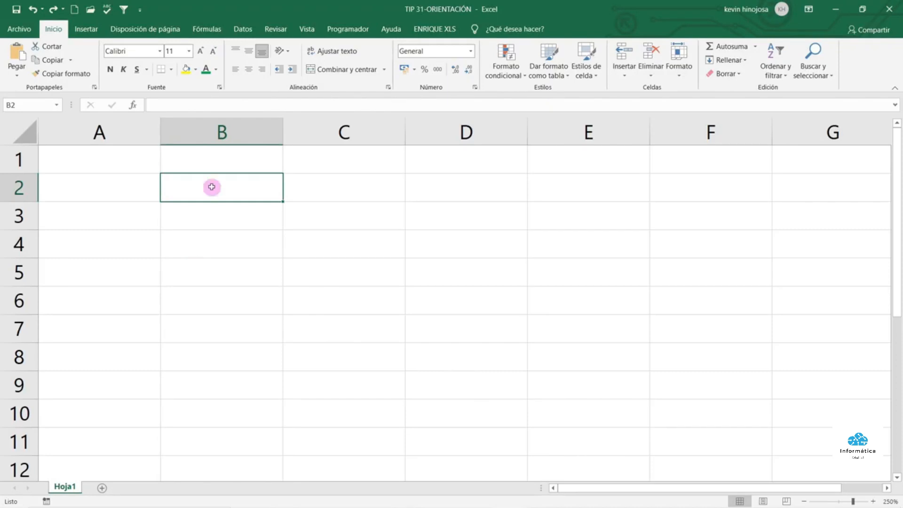
Enter EXCEL BASICO in B2 and apply Girar texto hacia arriba to it
text(EXC)
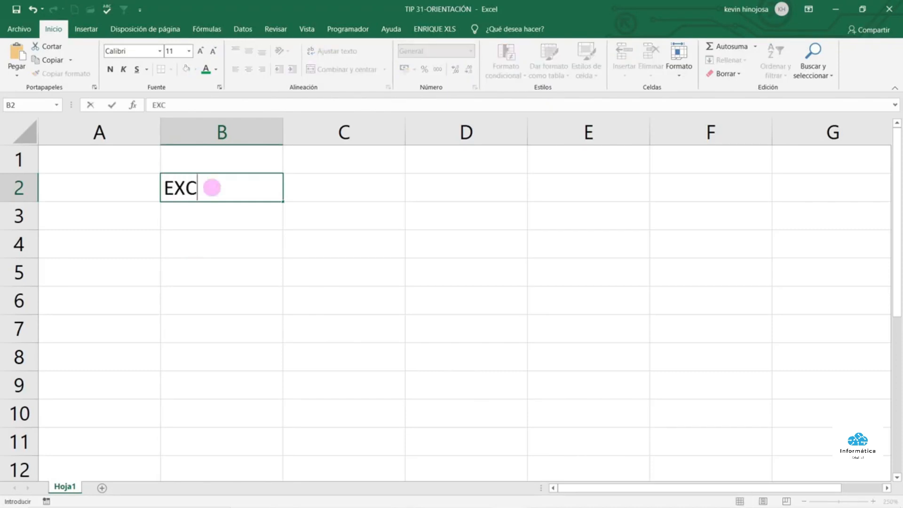
text(EL BASICO)
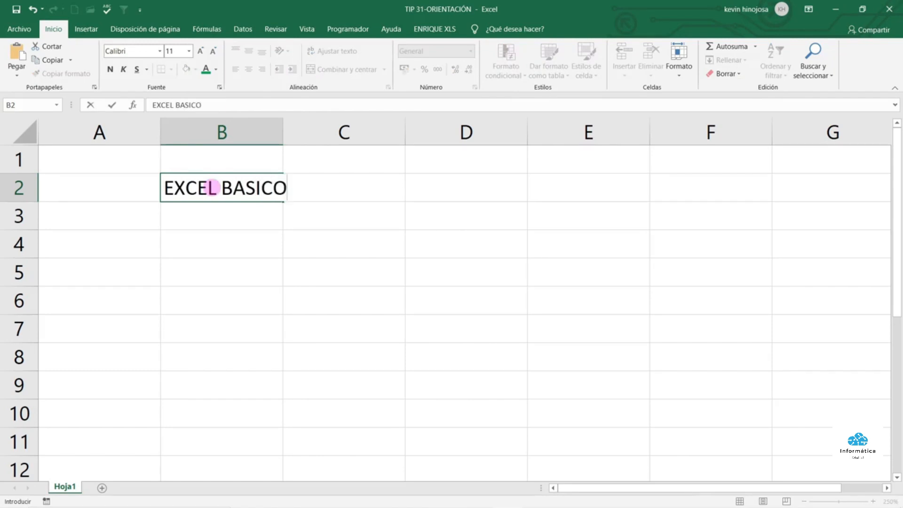
key(Return)
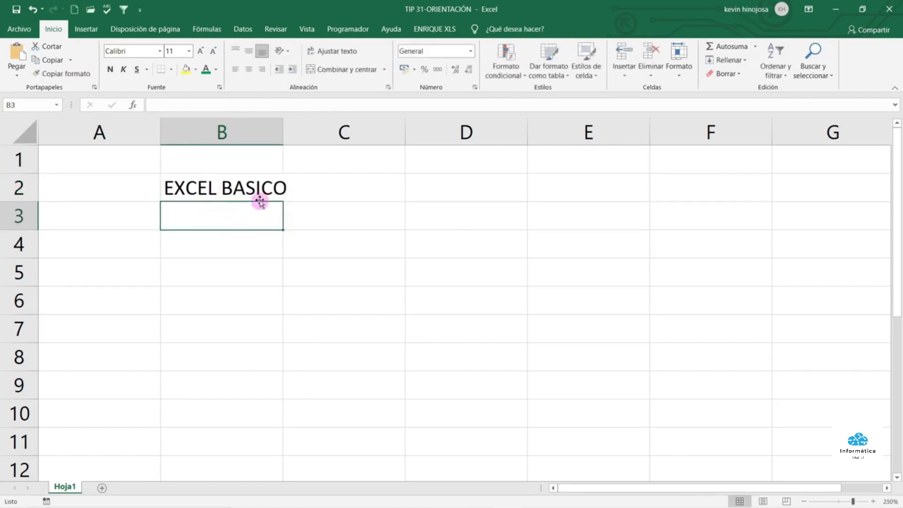
click(231, 187)
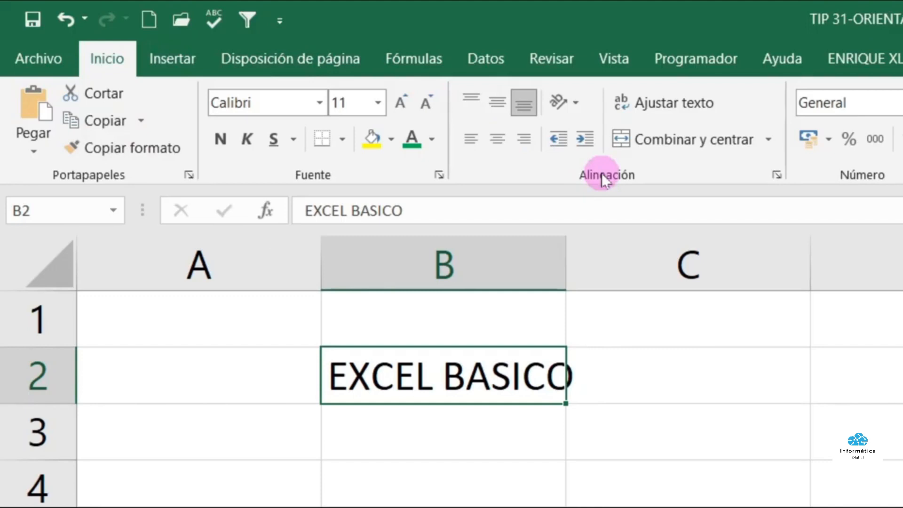
click(577, 105)
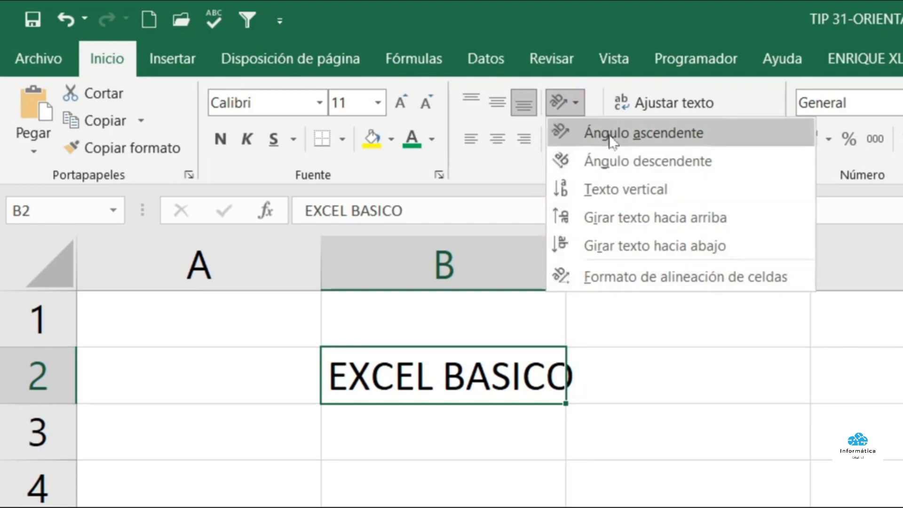
click(608, 221)
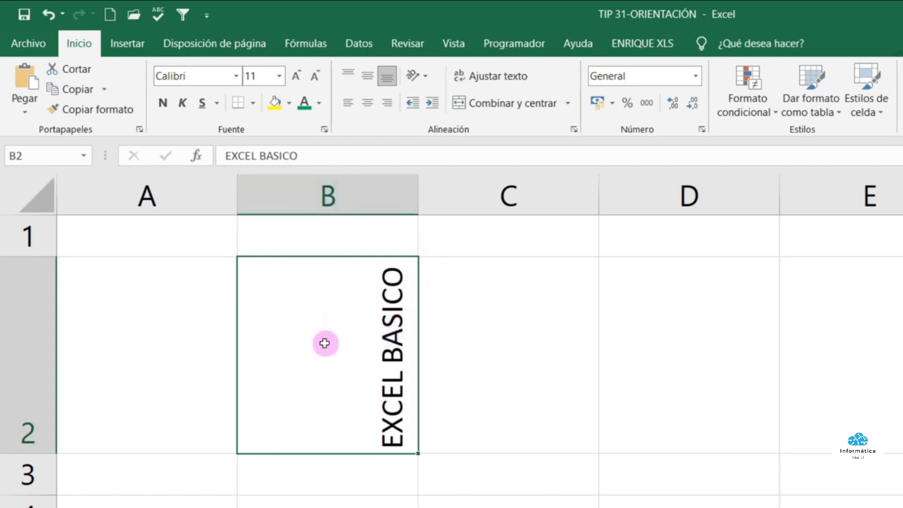
Open the full Formato de celdas dialog for B2 and look through its tabs
click(420, 78)
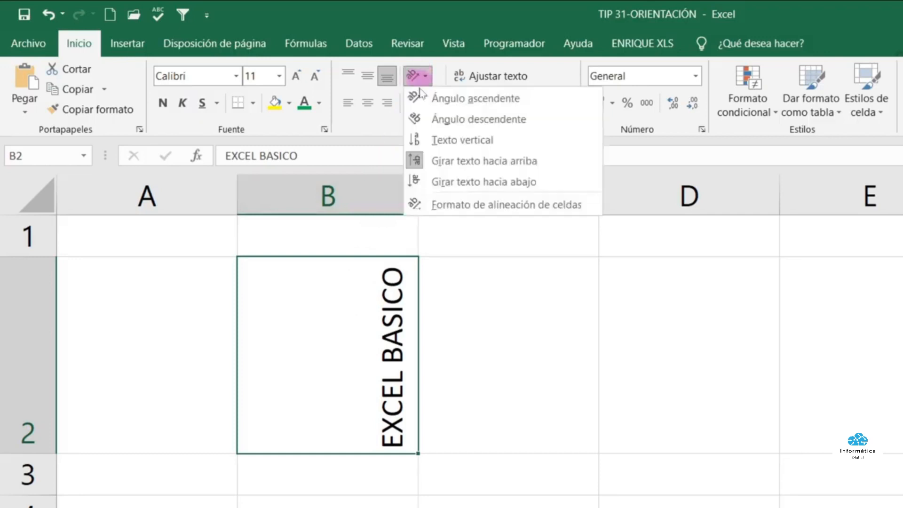
click(451, 205)
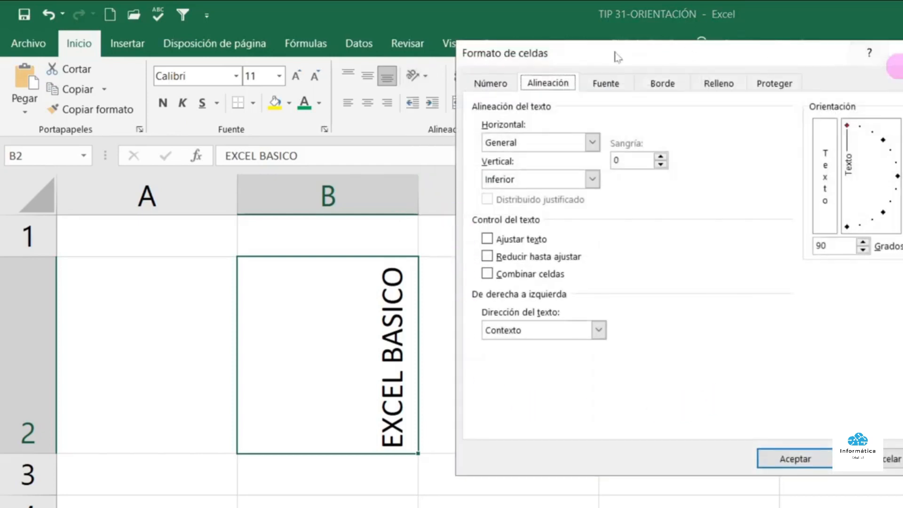
click(490, 83)
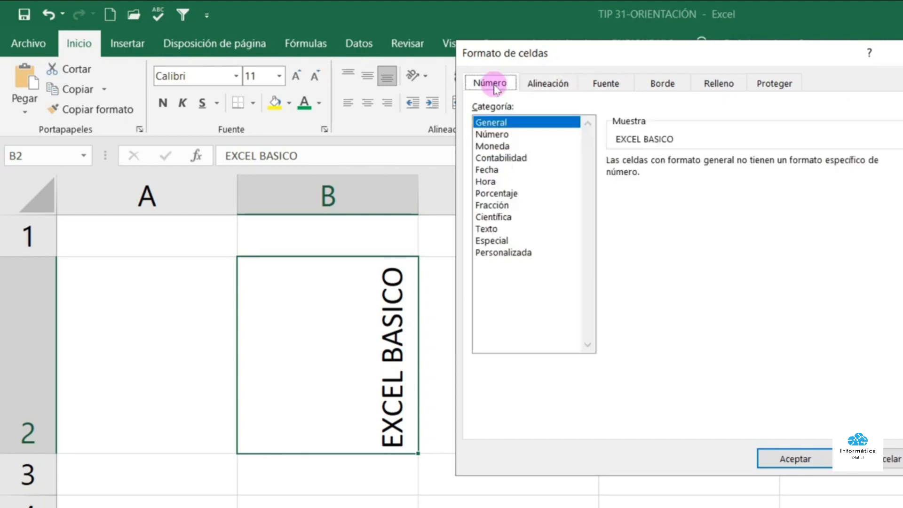
click(547, 83)
click(606, 84)
click(662, 83)
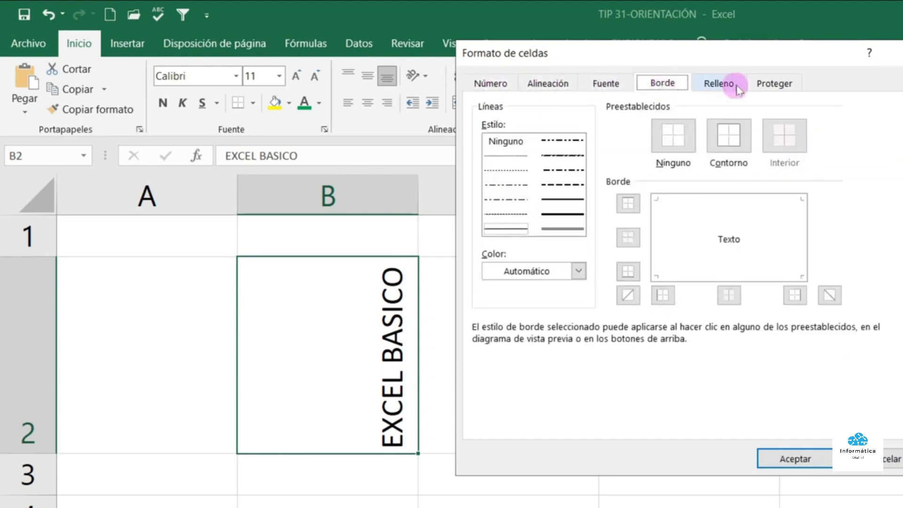
click(744, 86)
click(755, 83)
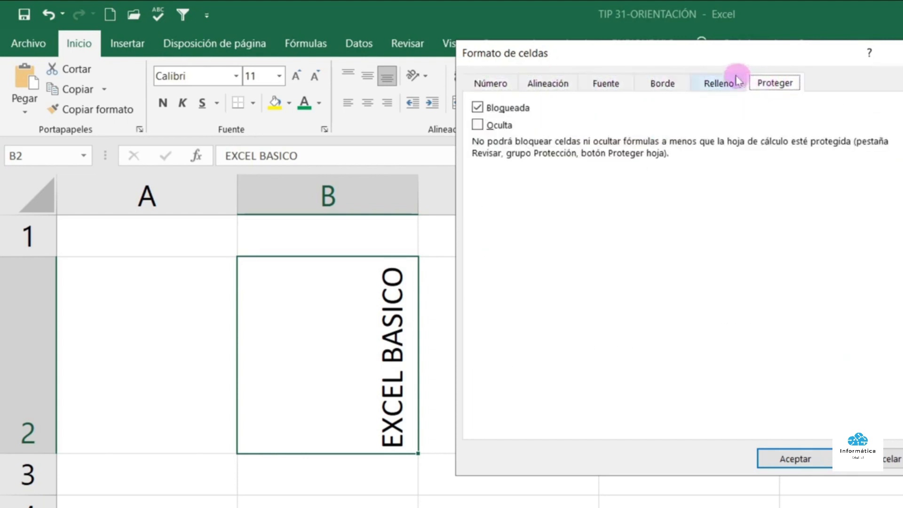
click(561, 88)
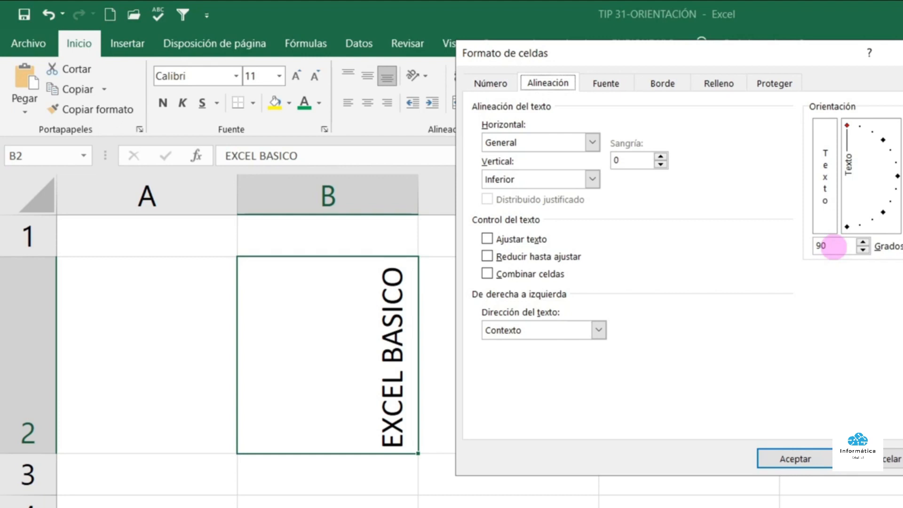
Change B2's text orientation from 90 to 75 degrees and widen column B
click(831, 245)
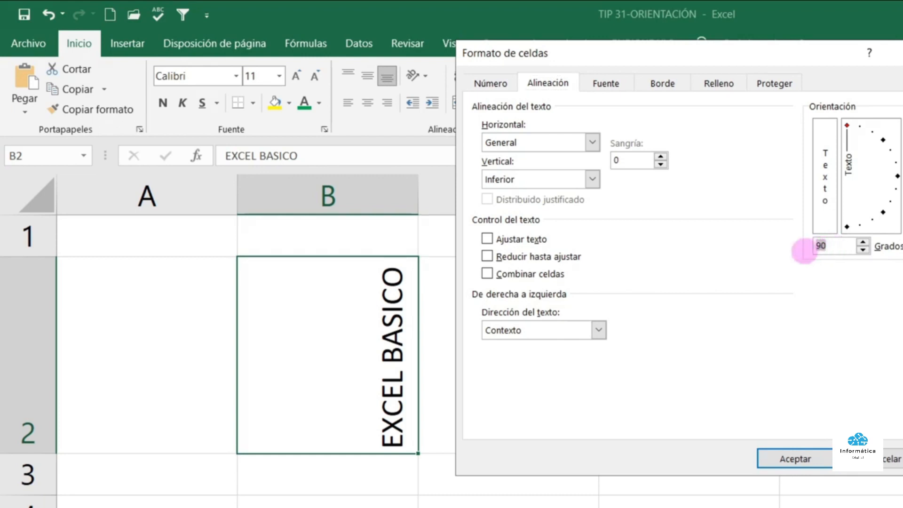
drag(830, 244, 791, 246)
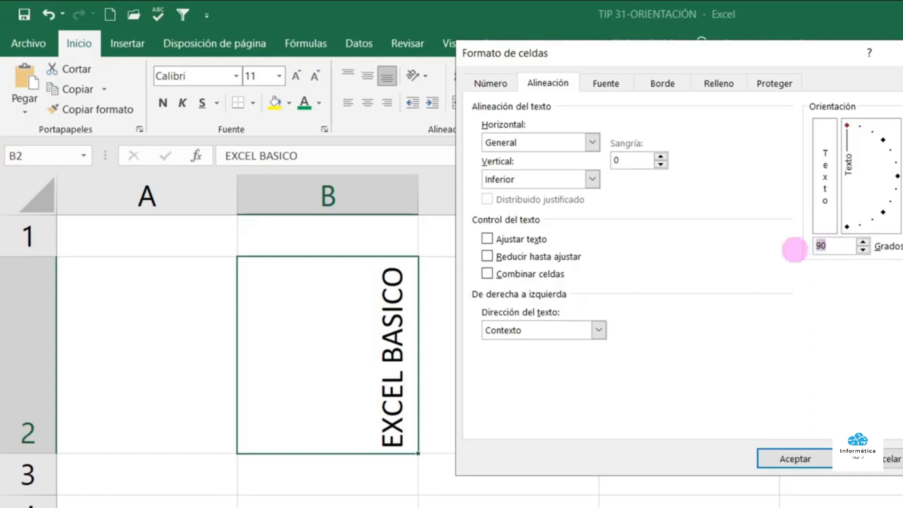
key(BackSpace)
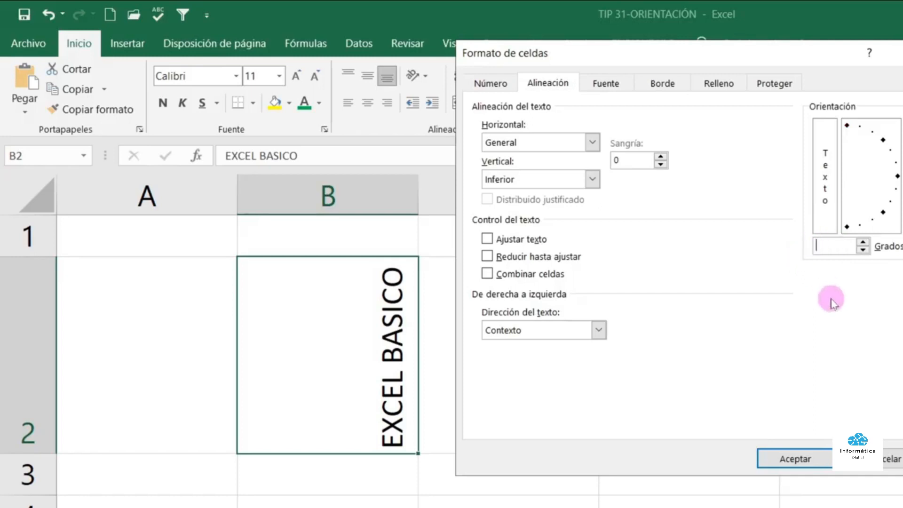
text(75)
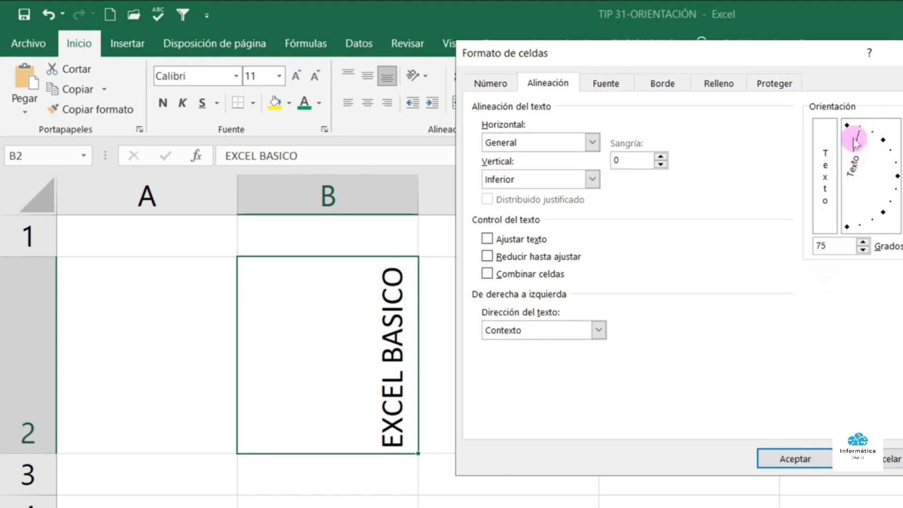
click(794, 464)
drag(418, 203, 342, 204)
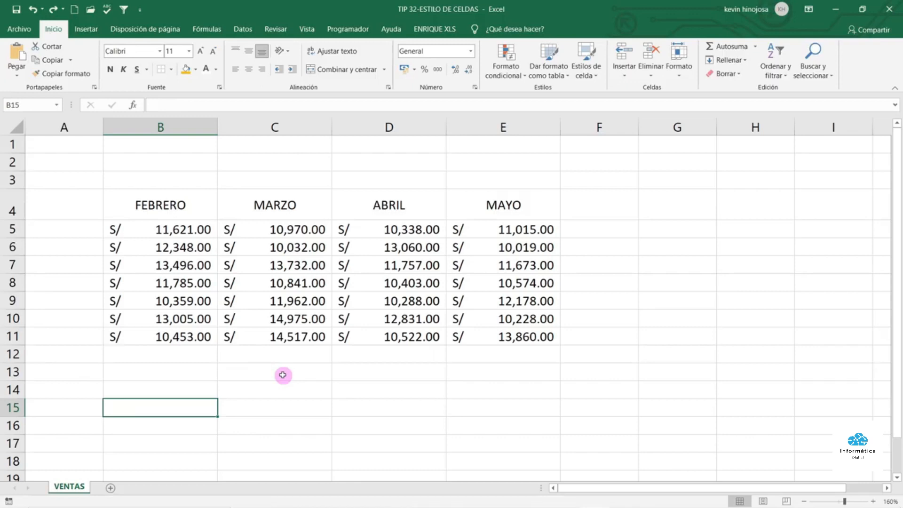
drag(188, 209, 449, 207)
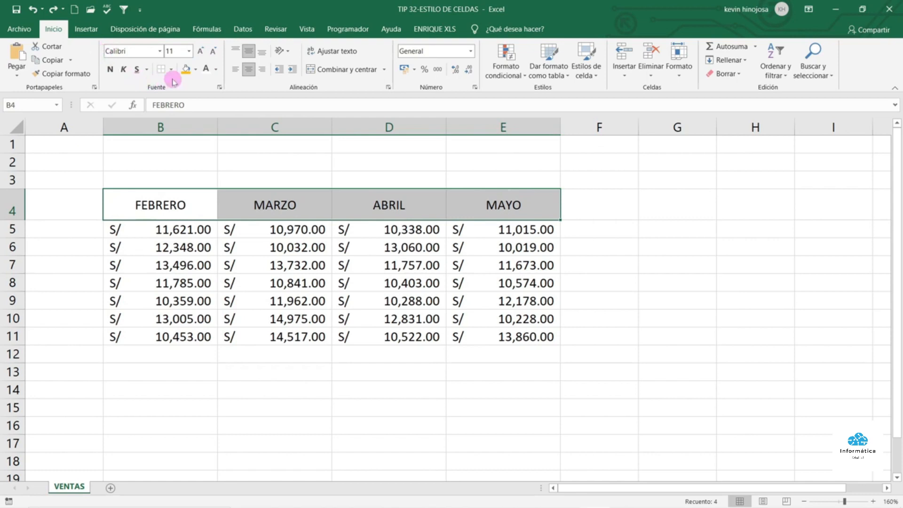
click(196, 71)
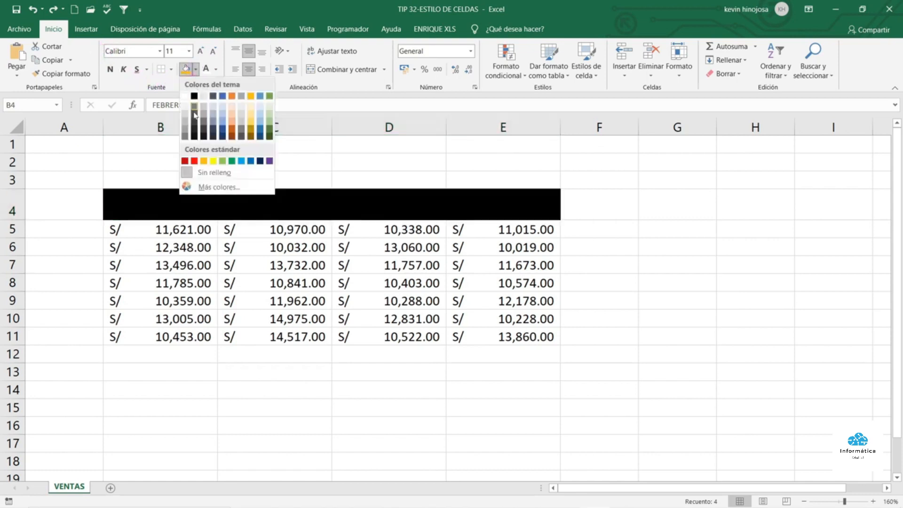
click(204, 161)
click(216, 69)
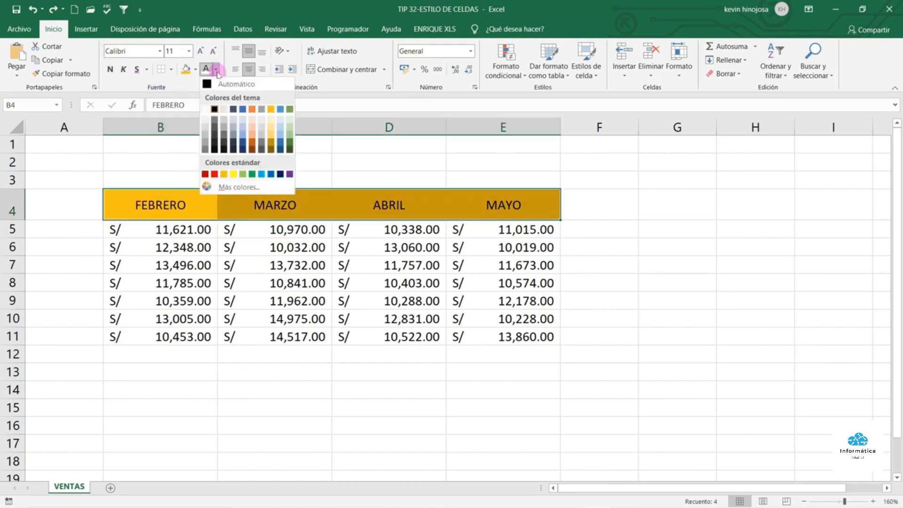
click(211, 112)
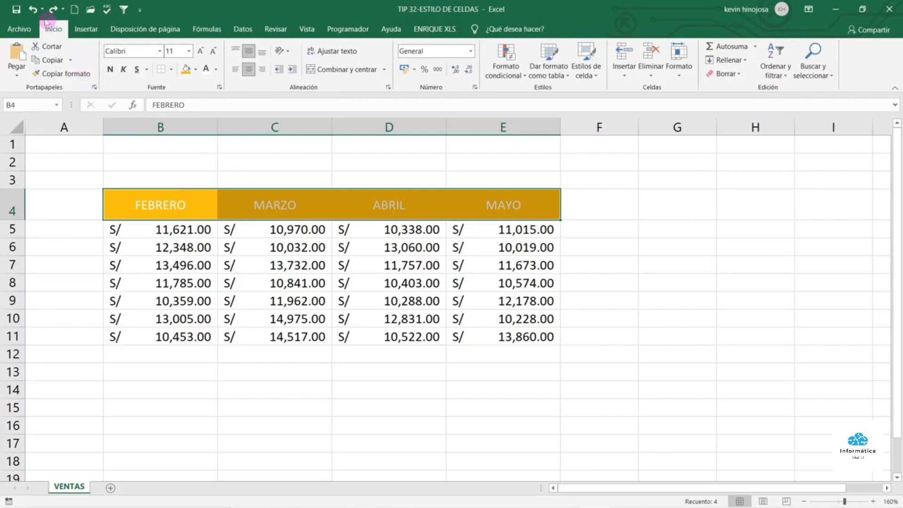
click(34, 11)
click(34, 11)
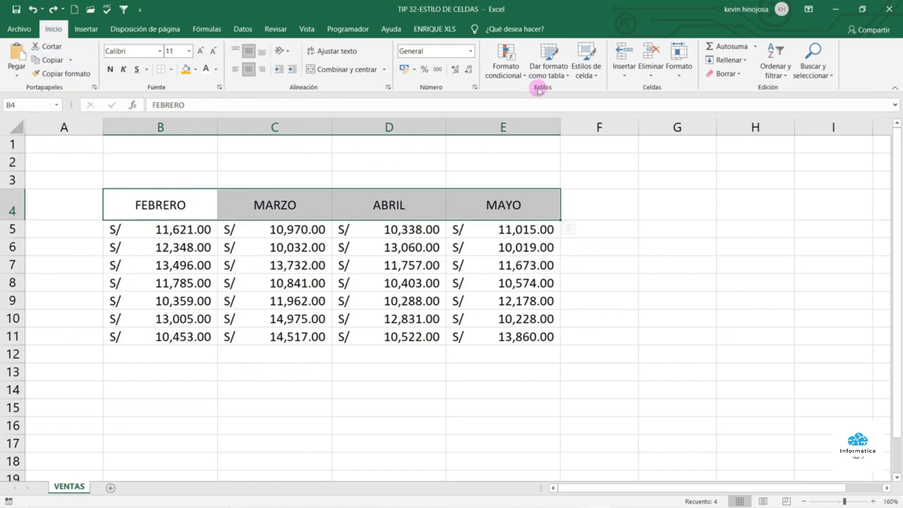
Apply Encabezado 1 to the FEBRERO–MAYO headers, then select the amounts B5:E11
click(597, 75)
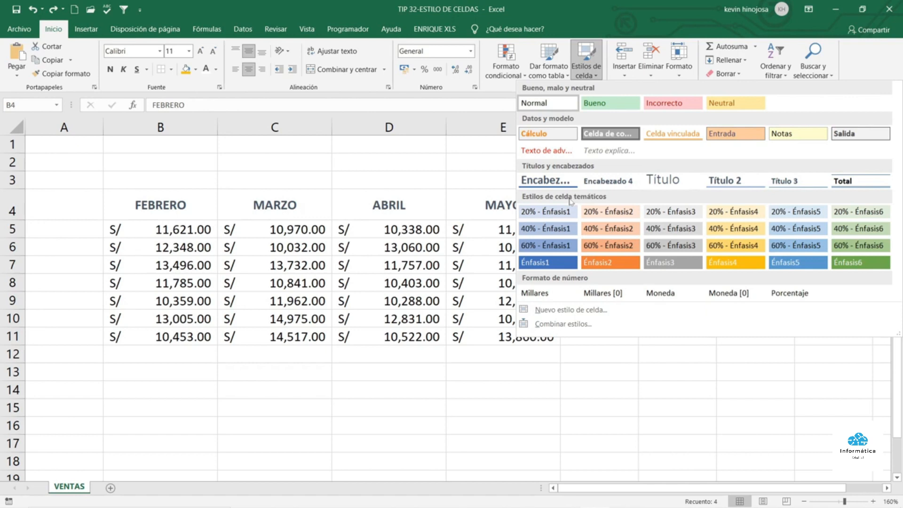
click(557, 181)
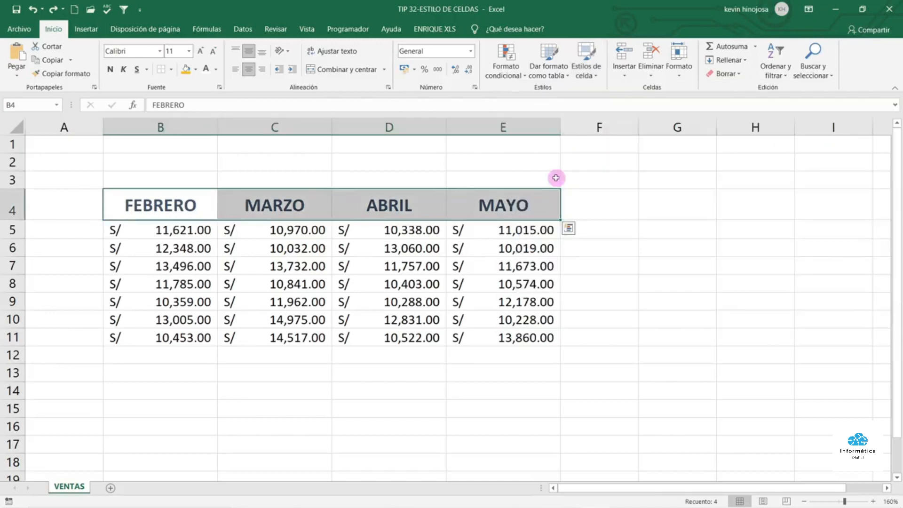
drag(197, 232, 496, 337)
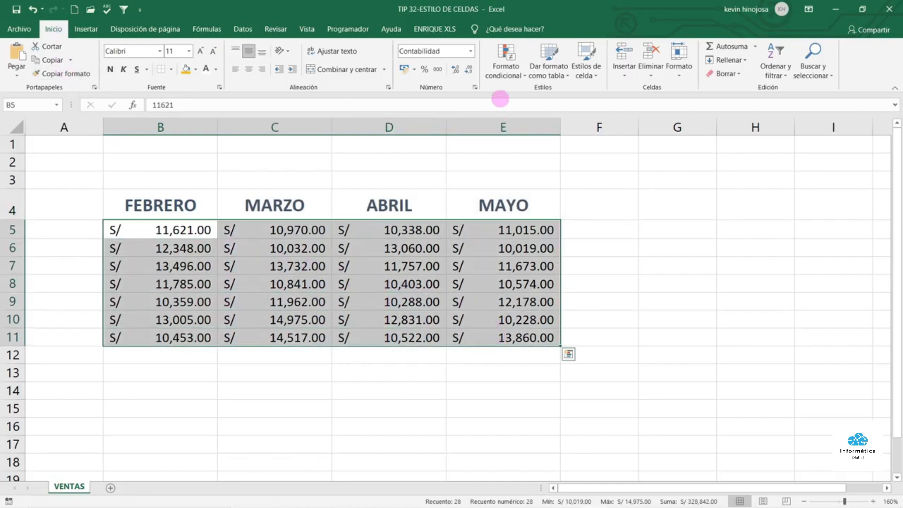
Apply the Bueno cell style to the sales amounts in B5:E11
click(596, 76)
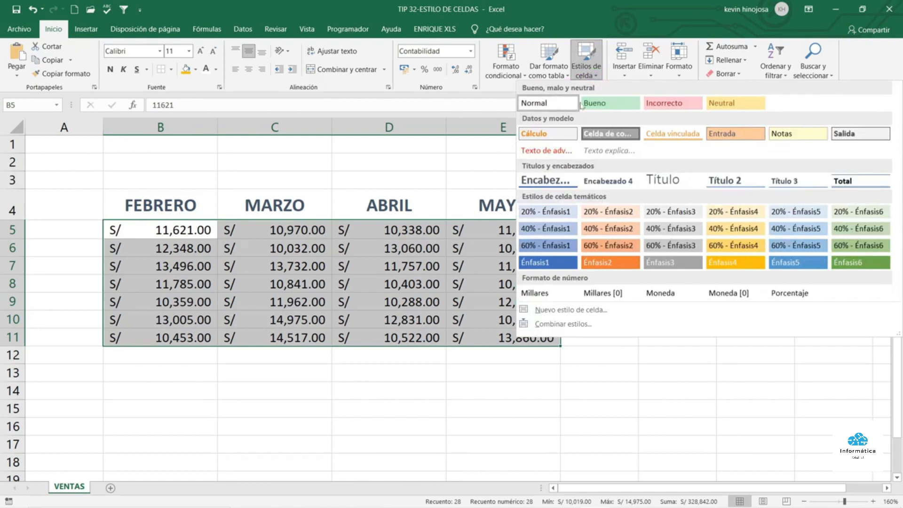
click(607, 103)
click(583, 205)
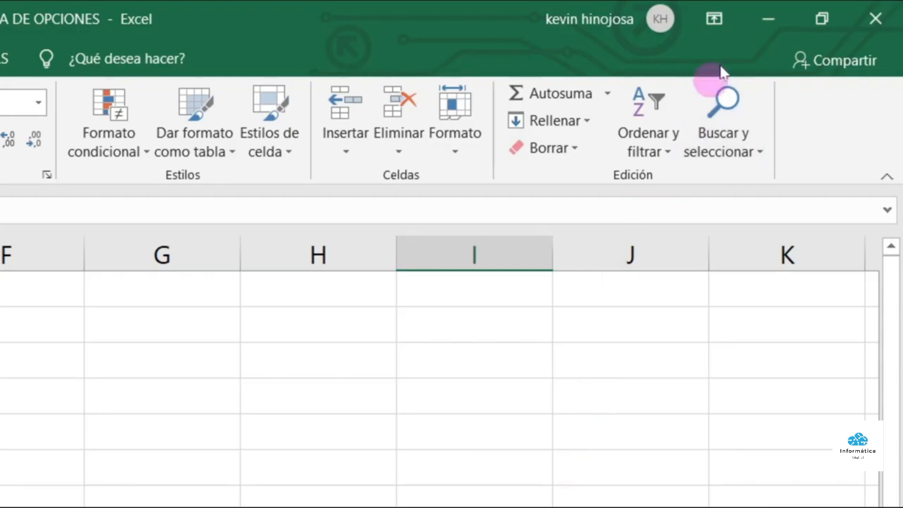
Set the ribbon display to Ocultar automáticamente la cinta de opciones
click(720, 10)
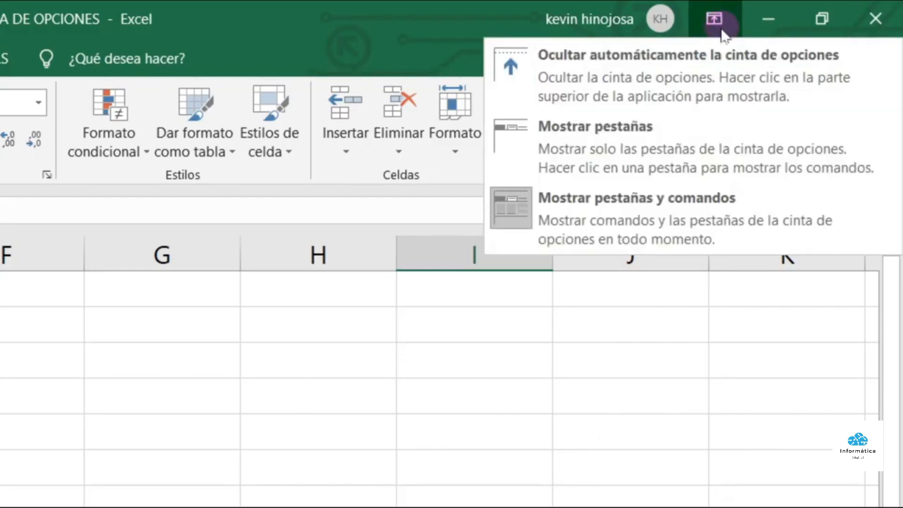
click(642, 62)
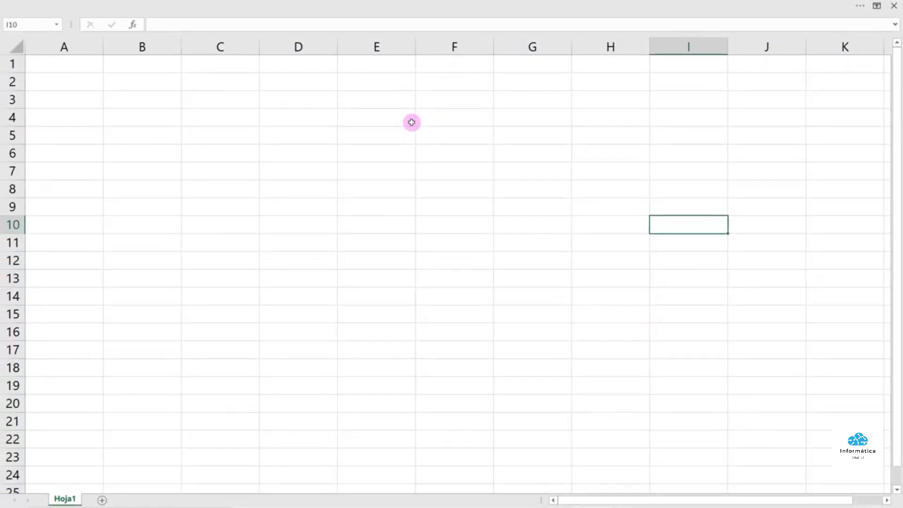
click(364, 134)
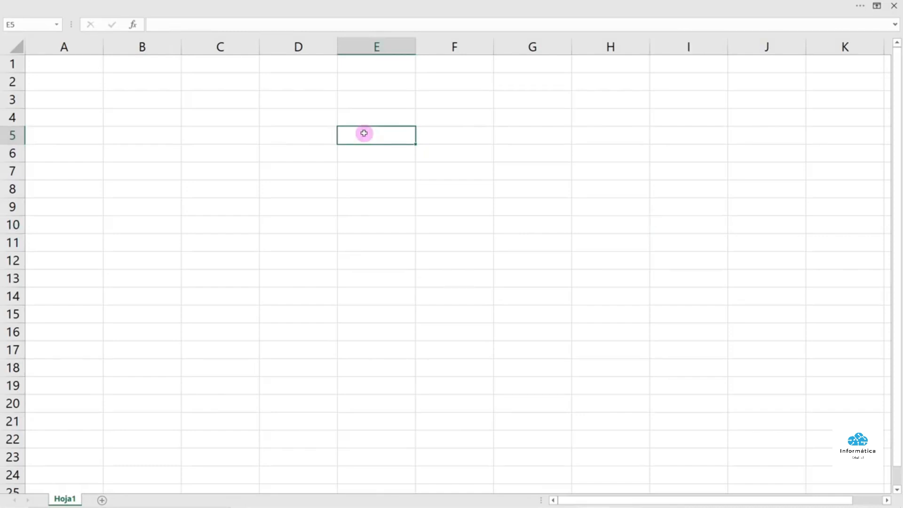
Reveal the hidden ribbon temporarily, then collapse it again with Ctrl+Shift+F1
mouse_move(348, 4)
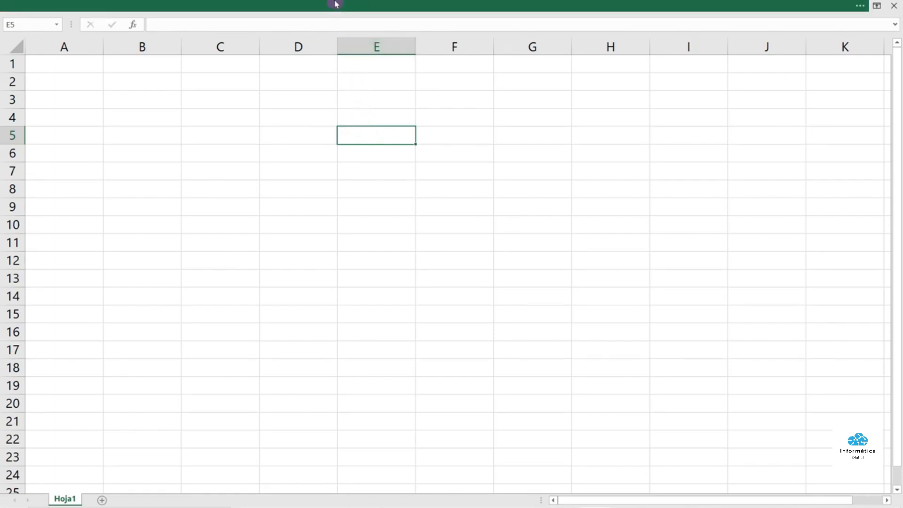
click(336, 3)
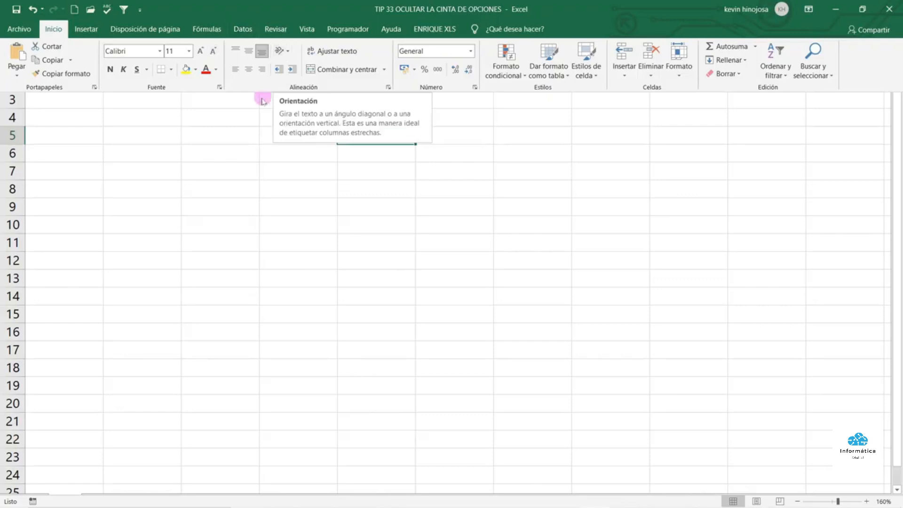
key(ctrl+shift+F1)
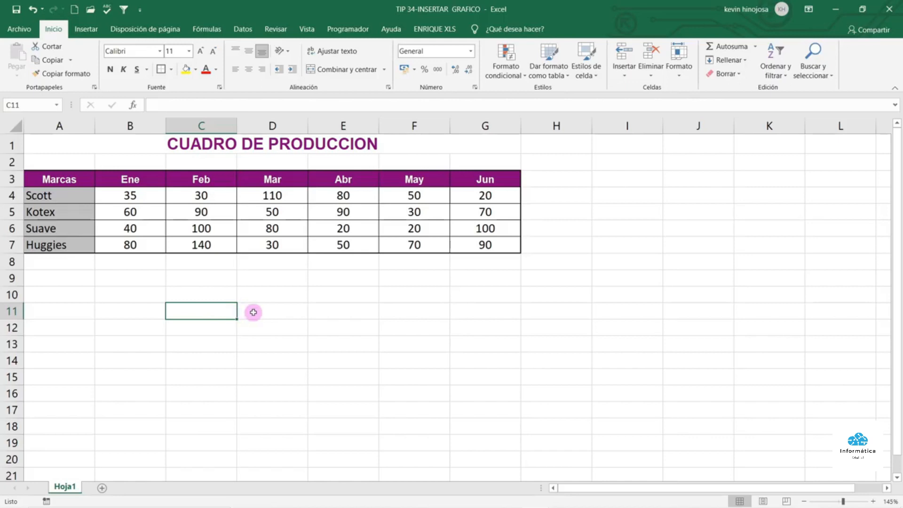
Select the brands and their January (Ene) figures in A3:B7
drag(69, 197, 73, 245)
drag(146, 186, 479, 184)
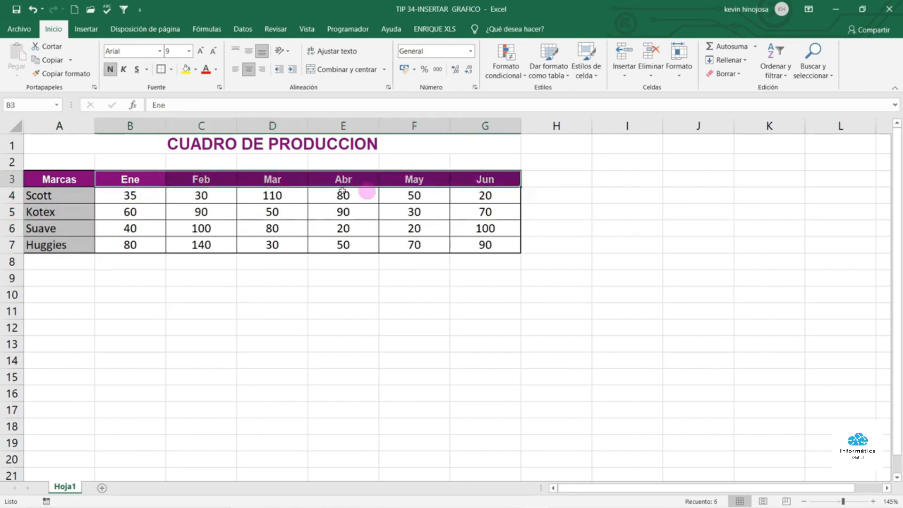
drag(138, 199, 461, 244)
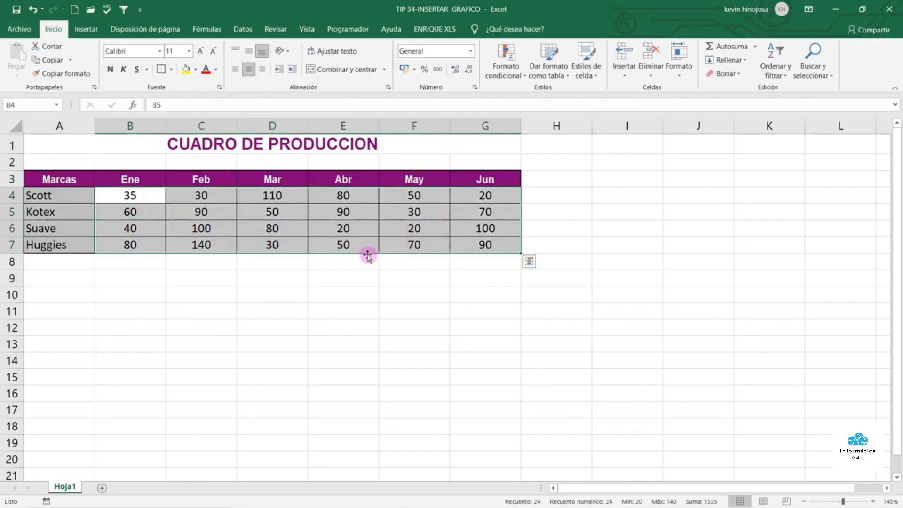
click(121, 274)
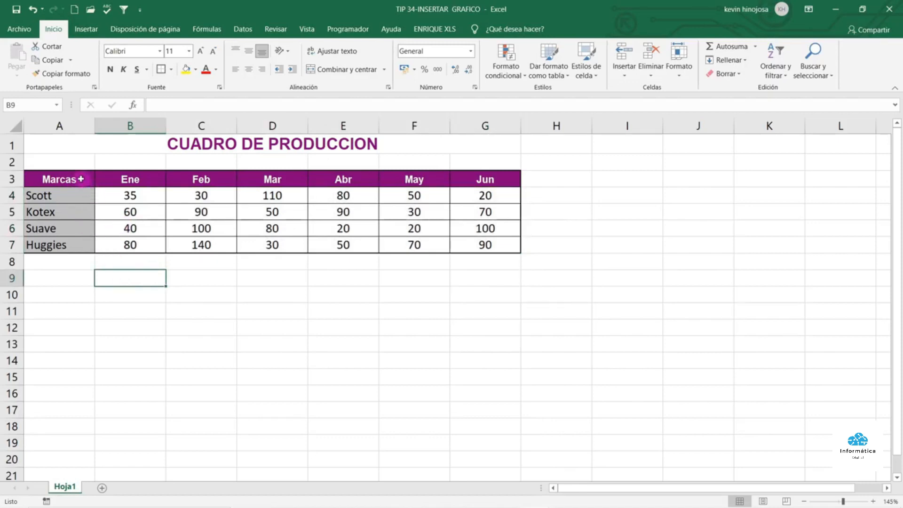
drag(81, 179, 131, 244)
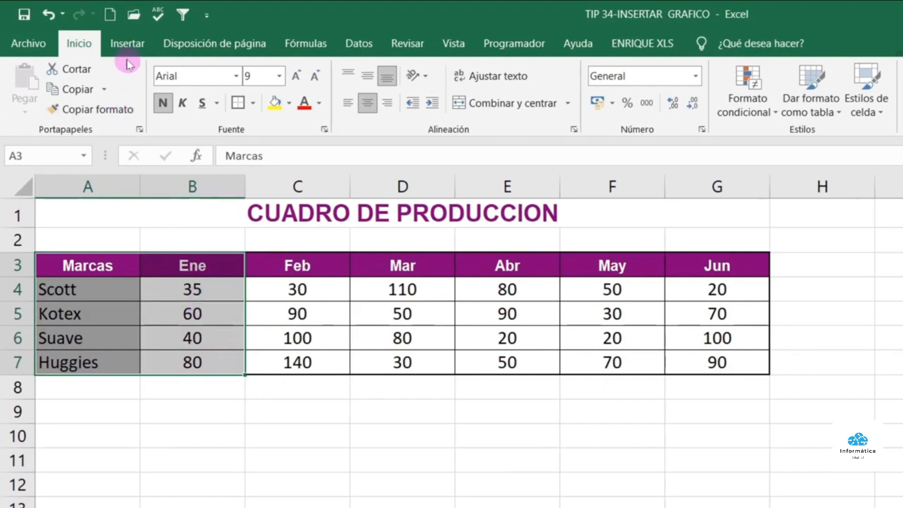
Insert a clustered 3D column chart and move it to the right of the table
click(129, 49)
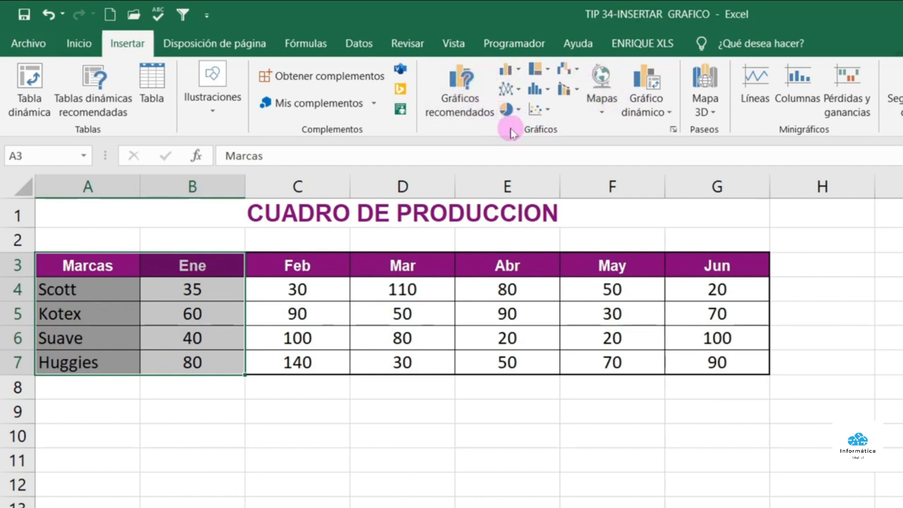
click(516, 70)
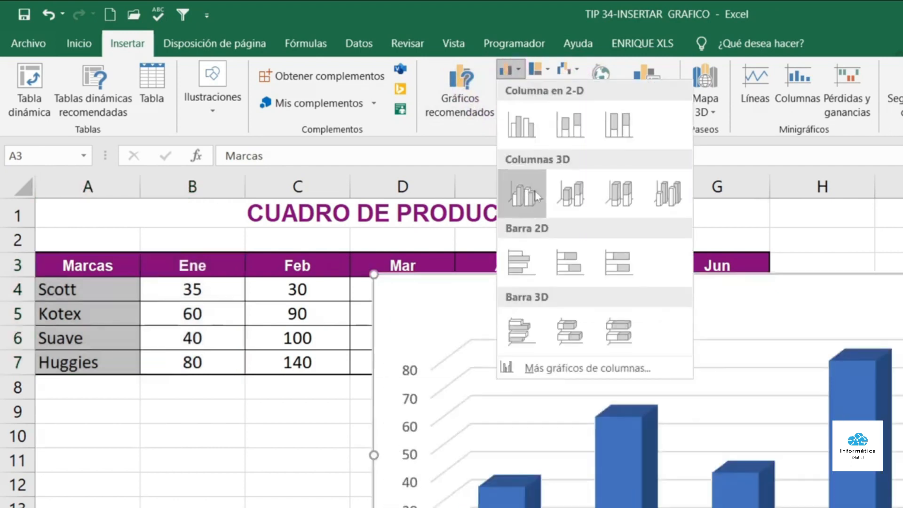
click(532, 187)
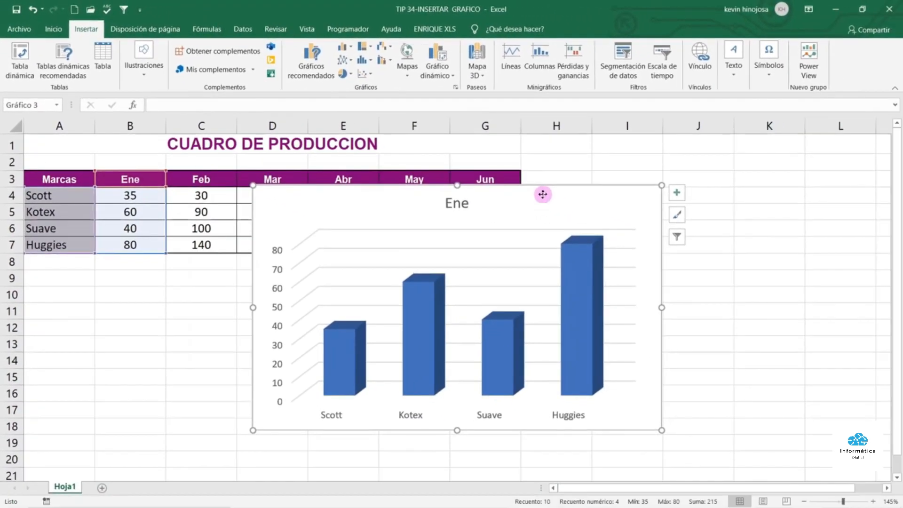
drag(594, 216, 730, 180)
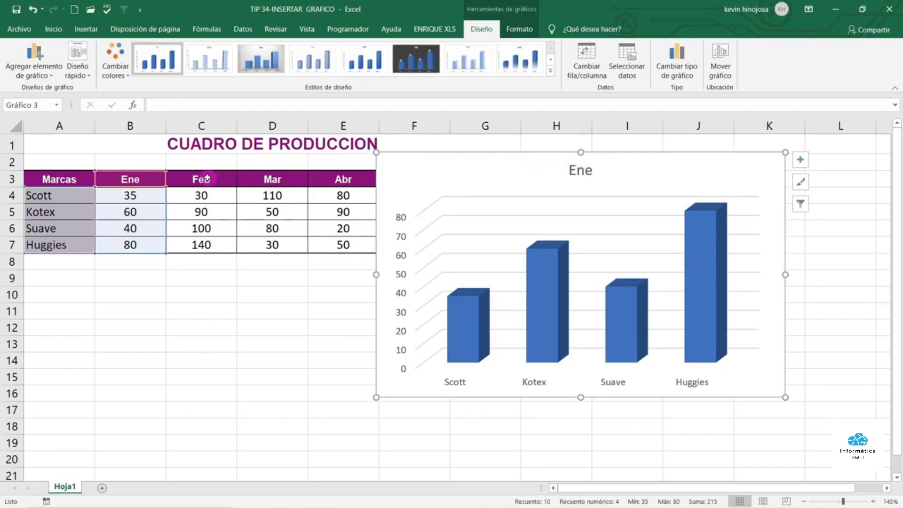
drag(207, 179, 216, 252)
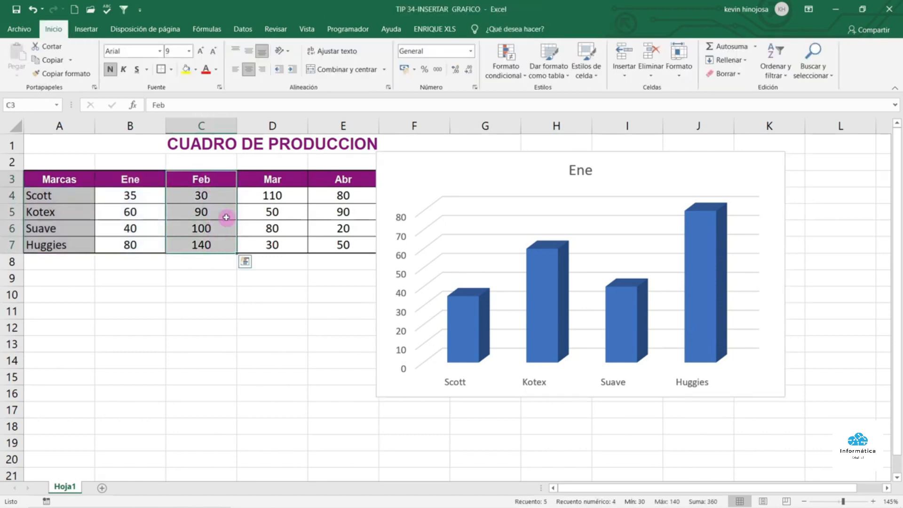
Copy the Feb column with its header and paste it into the 3D column chart
key(ctrl+c)
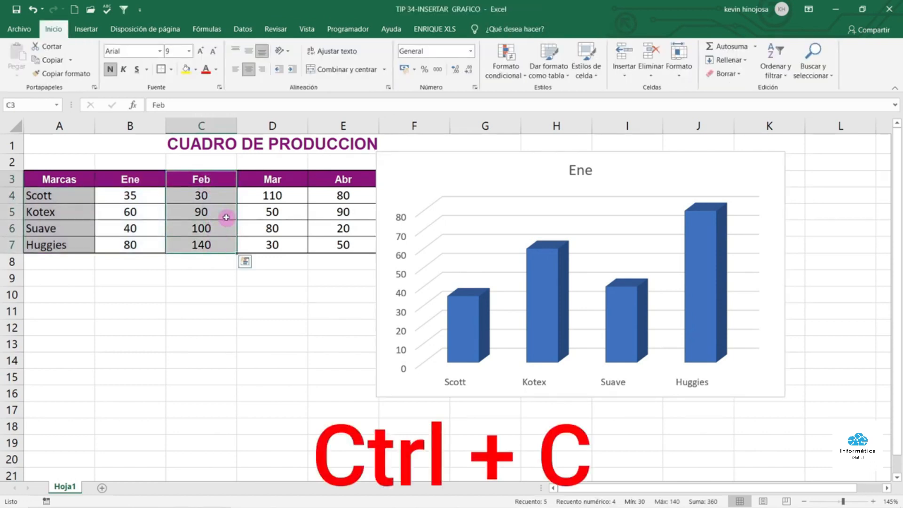
key(ctrl+c)
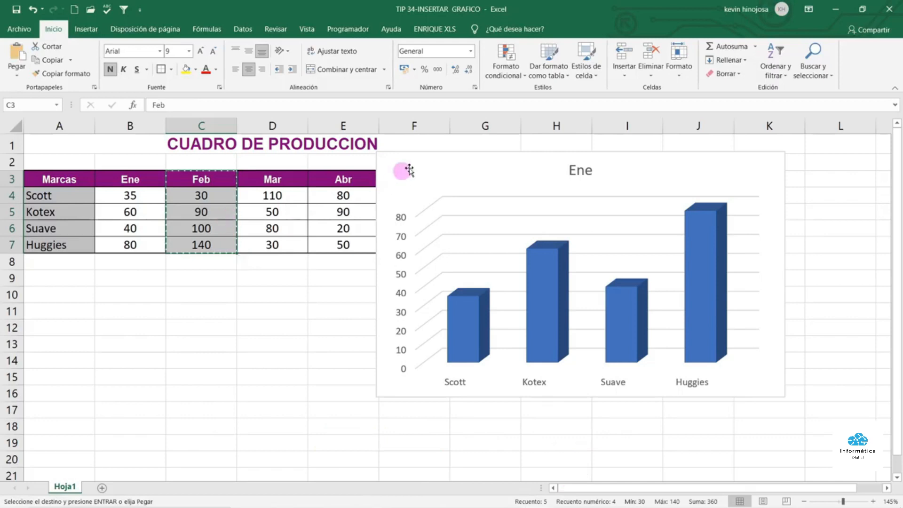
click(515, 155)
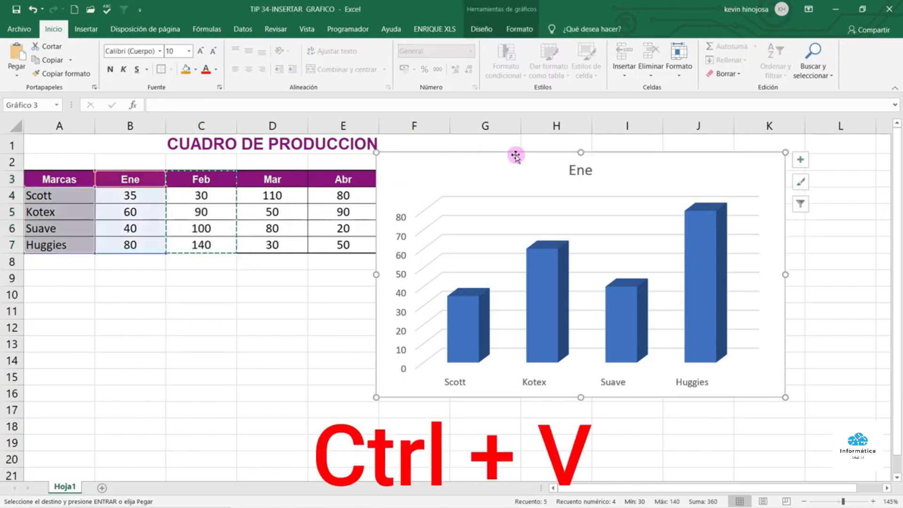
key(ctrl+v)
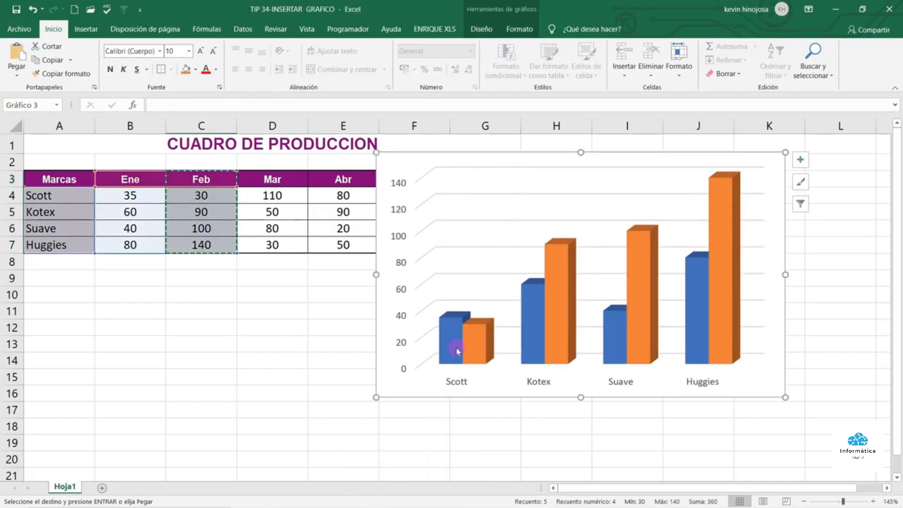
Toggle the chart legend on and back off, then shift the chart slightly down and right
mouse_move(485, 346)
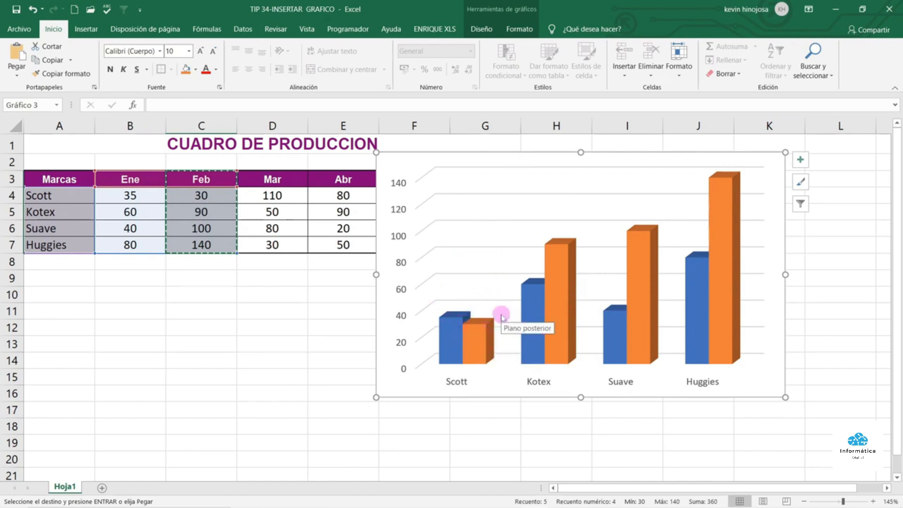
click(792, 161)
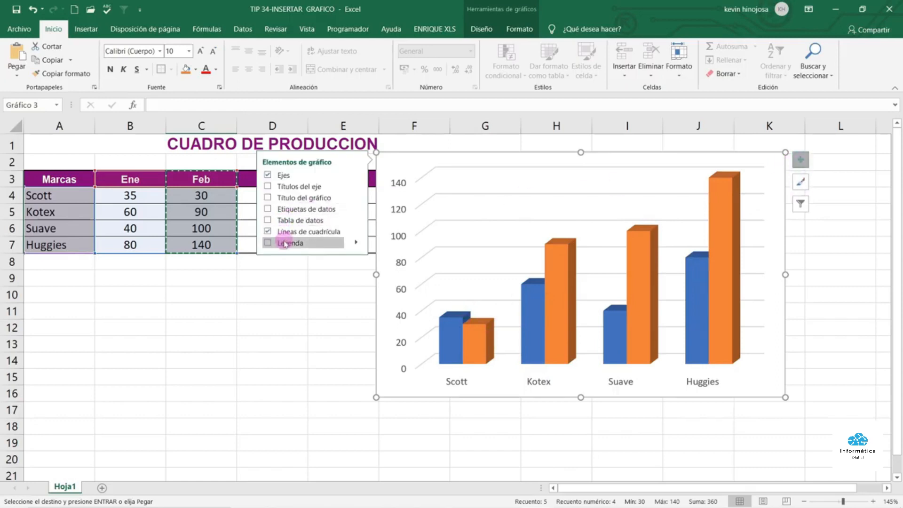
click(282, 243)
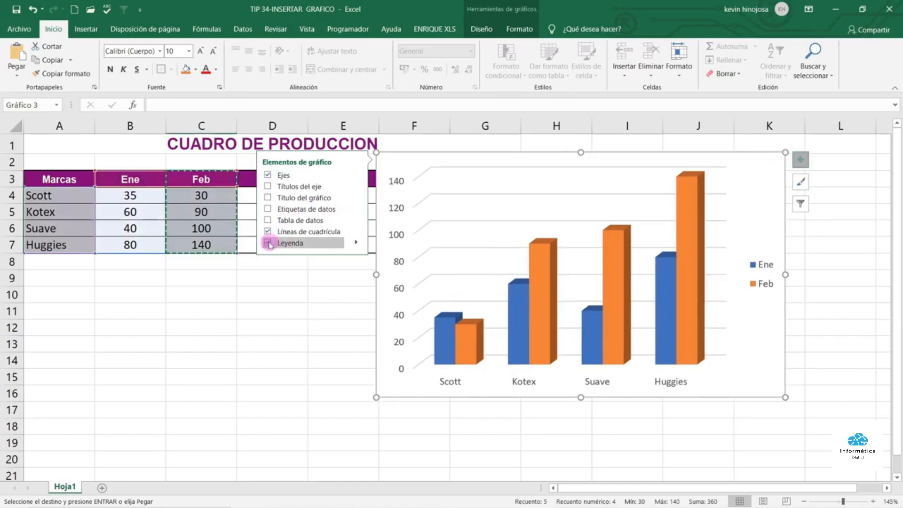
click(268, 242)
click(329, 278)
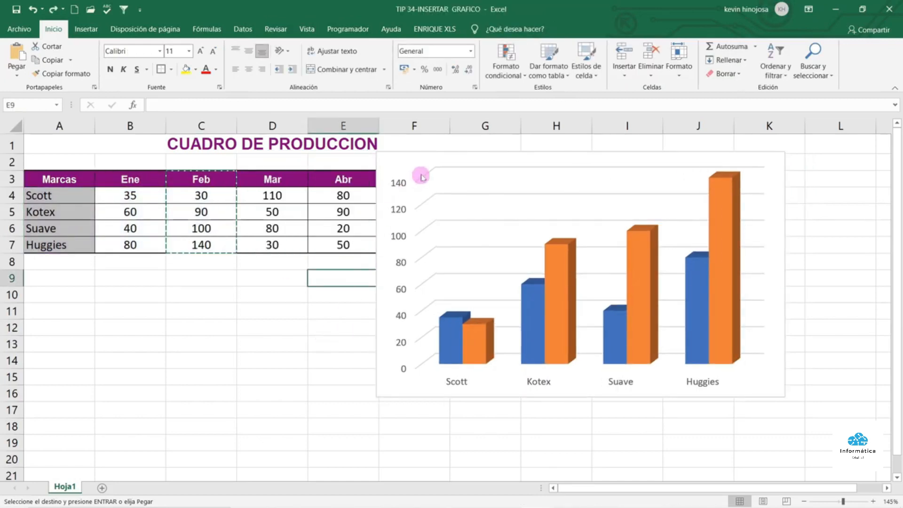
drag(433, 153, 397, 255)
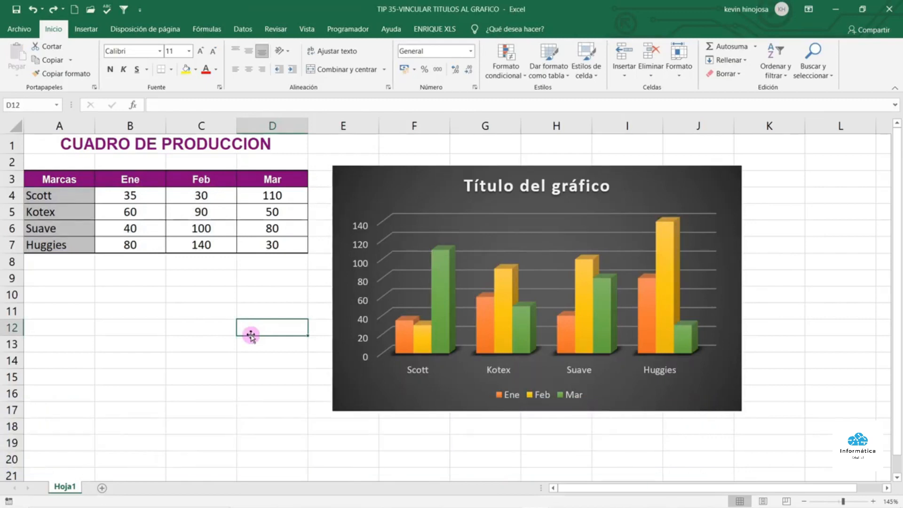
Review the chart's source range and title cell A1, then delete the existing chart title
click(383, 177)
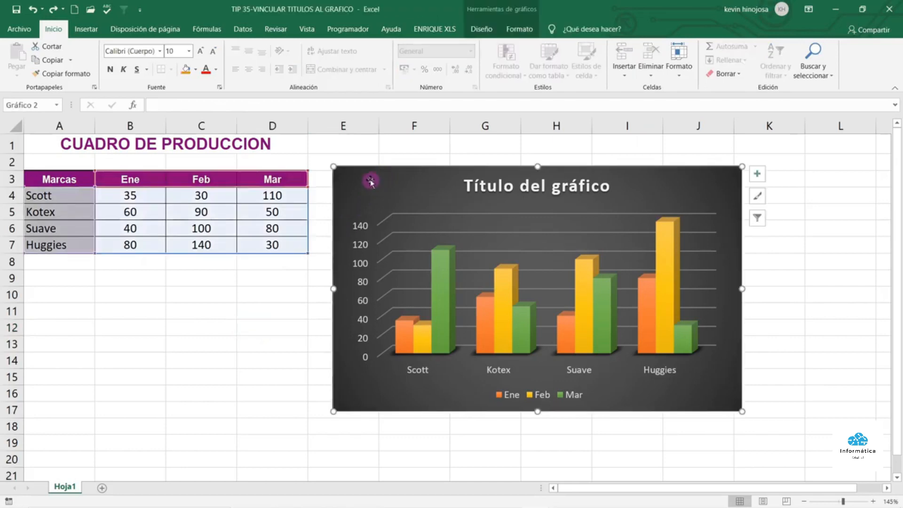
drag(54, 180, 285, 244)
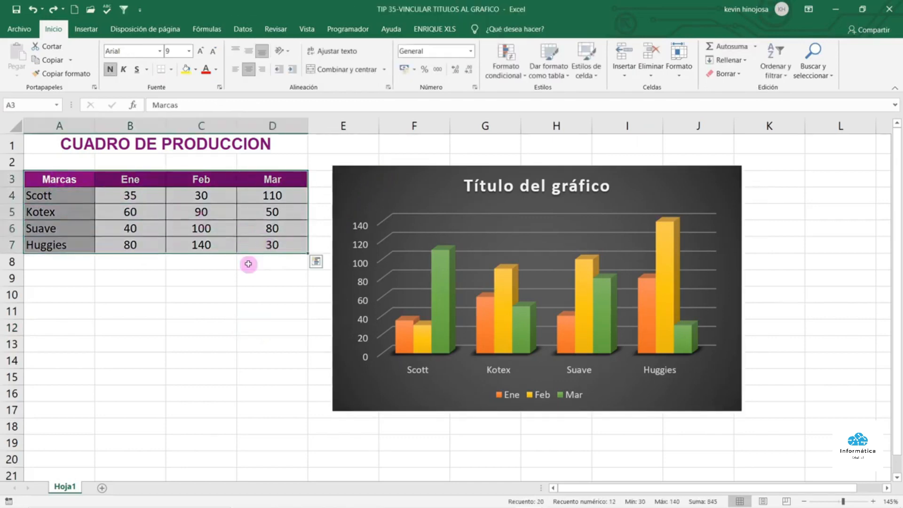
click(164, 141)
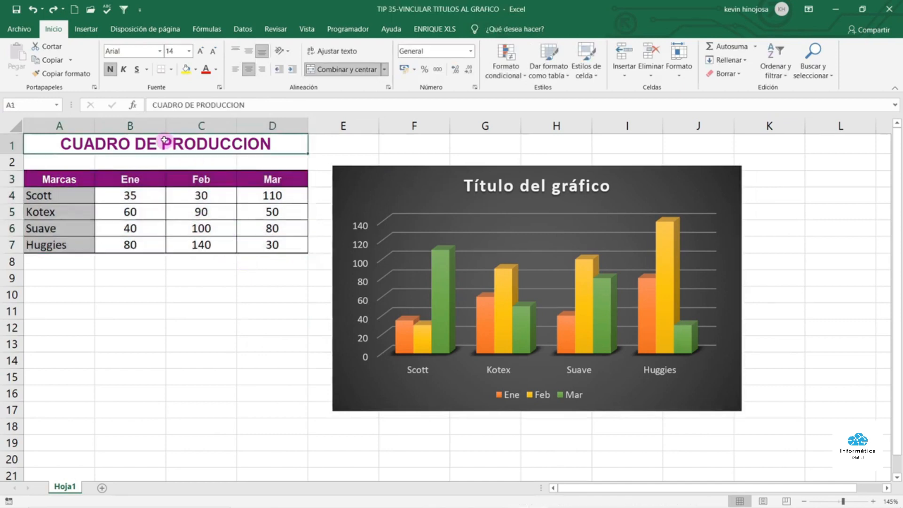
click(546, 194)
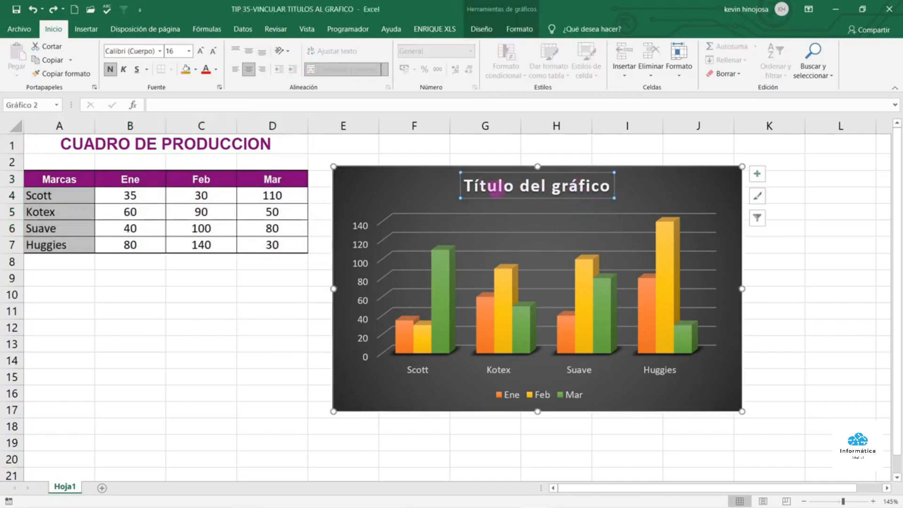
key(Delete)
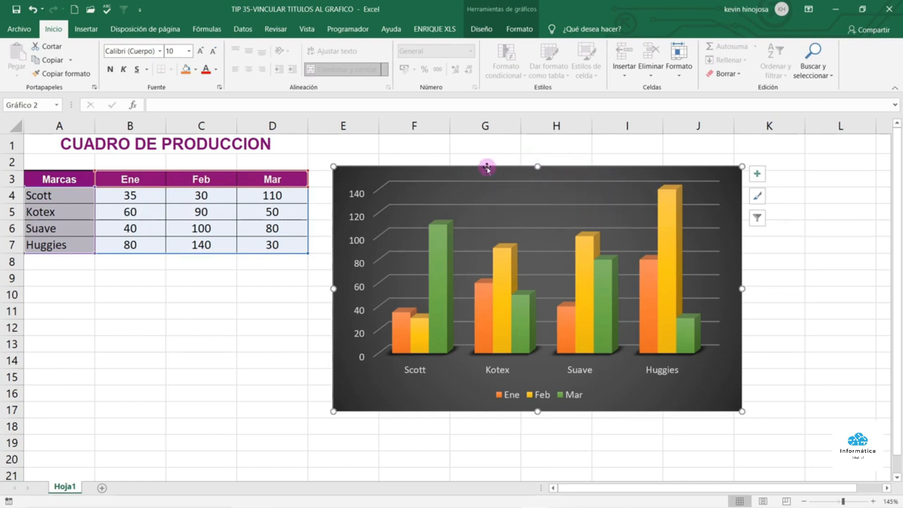
Add a default Título del gráfico title above the chart via Agregar elemento de gráfico
click(489, 30)
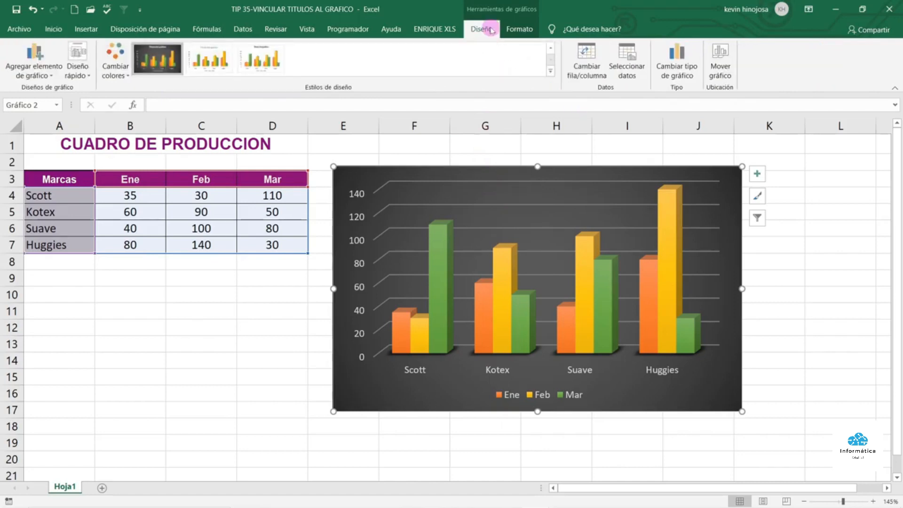
click(50, 76)
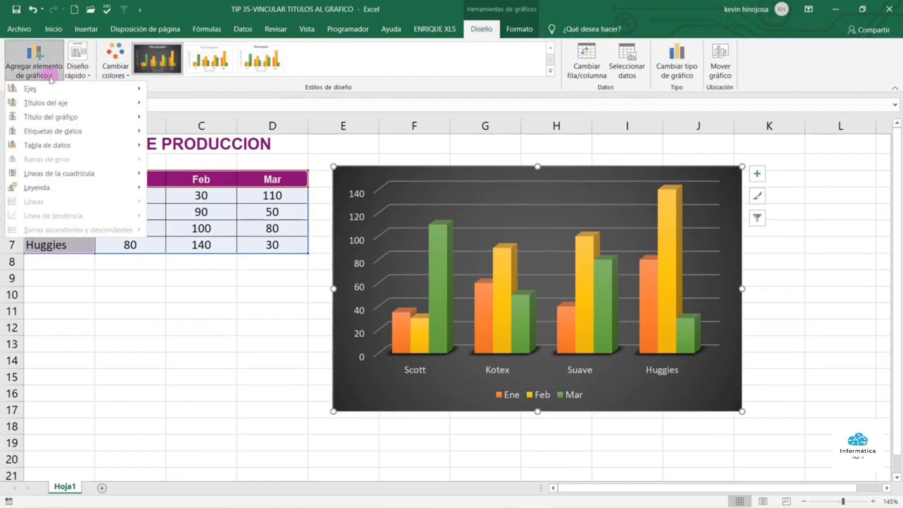
mouse_move(50, 124)
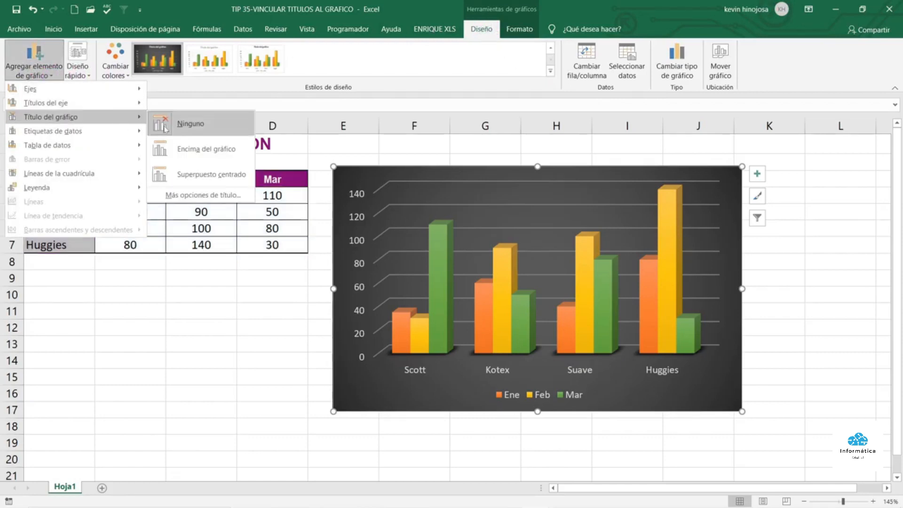
click(188, 152)
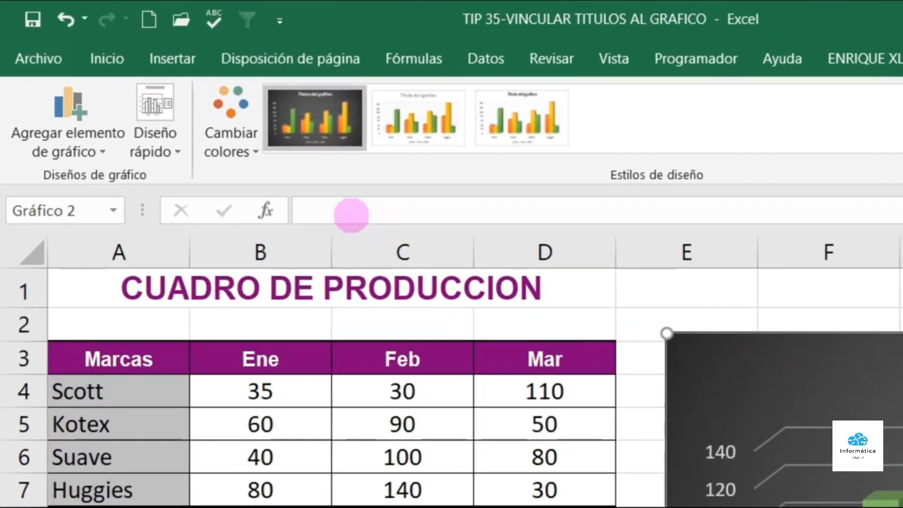
Set the chart title formula to =Hoja1!$A$1 so it reads CUADRO DE PRODUCCION, then check it
click(174, 106)
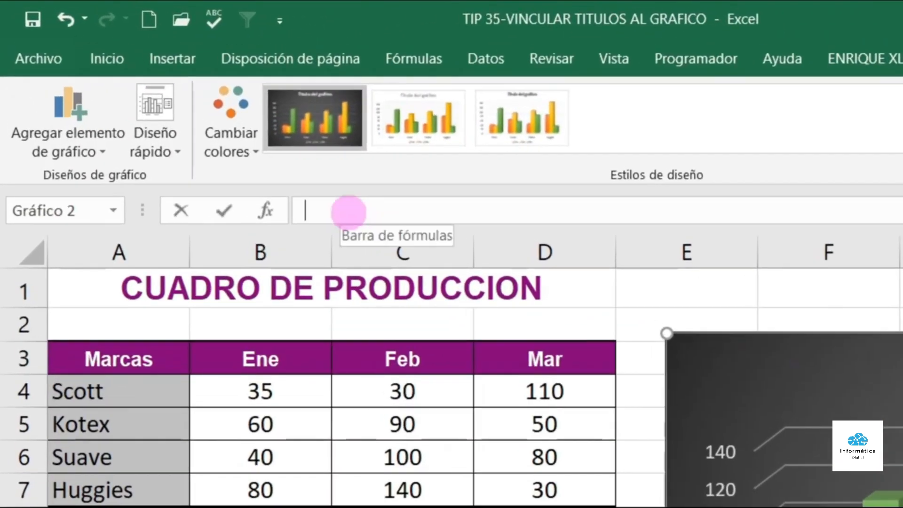
text(=)
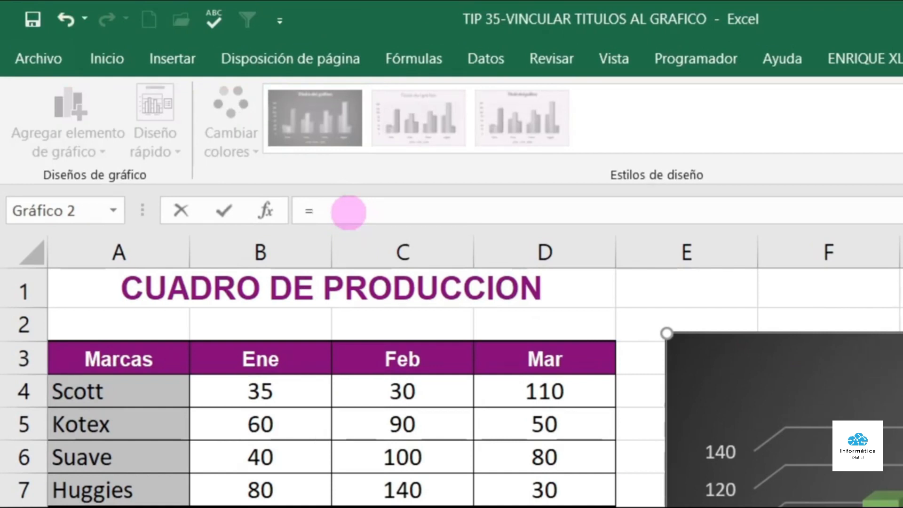
click(163, 290)
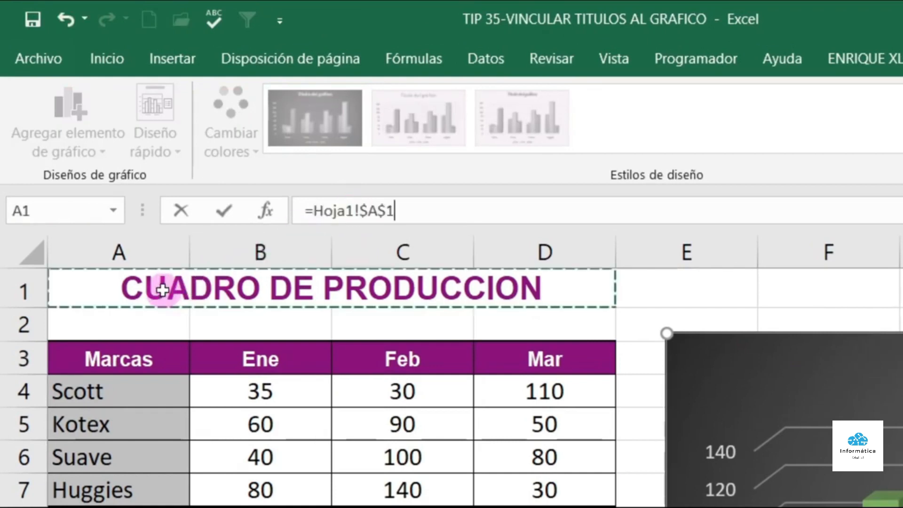
key(Return)
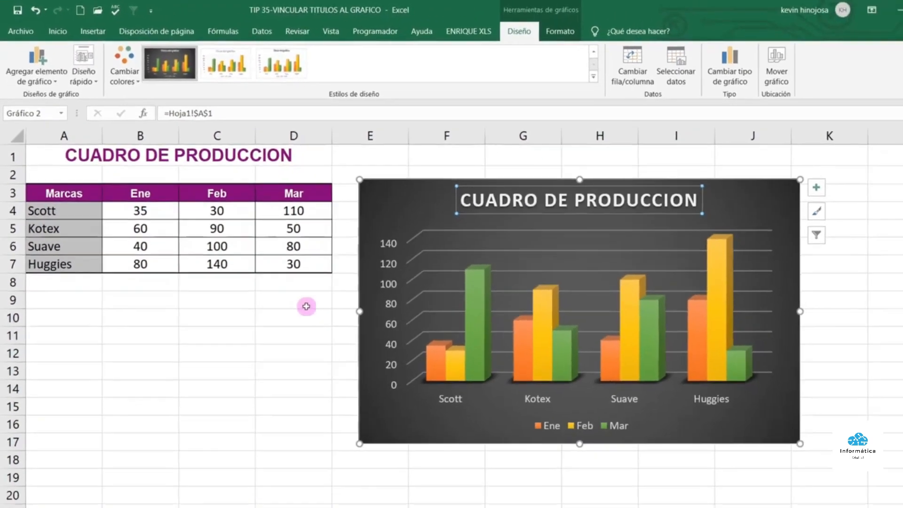
click(294, 159)
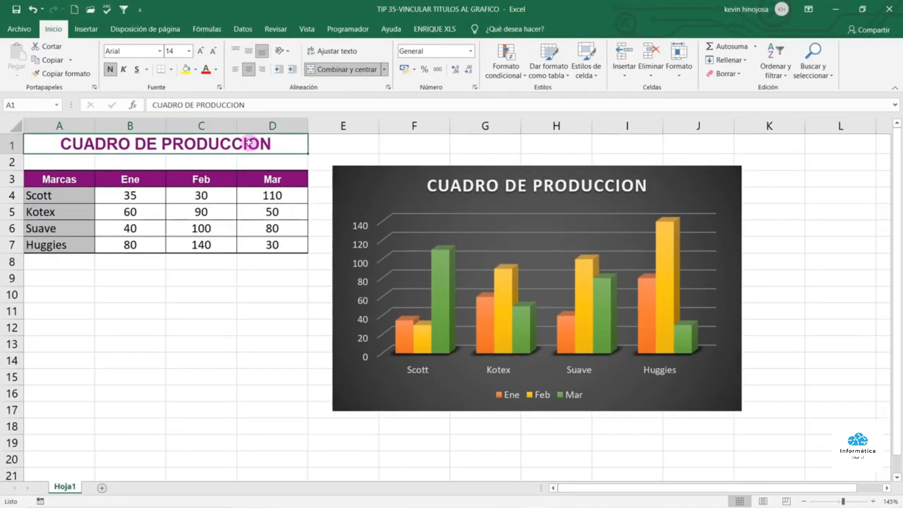
click(534, 187)
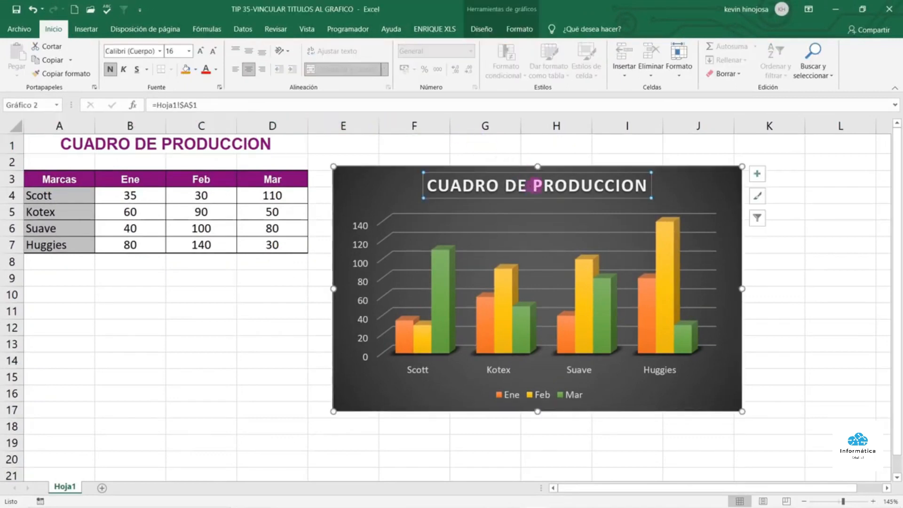
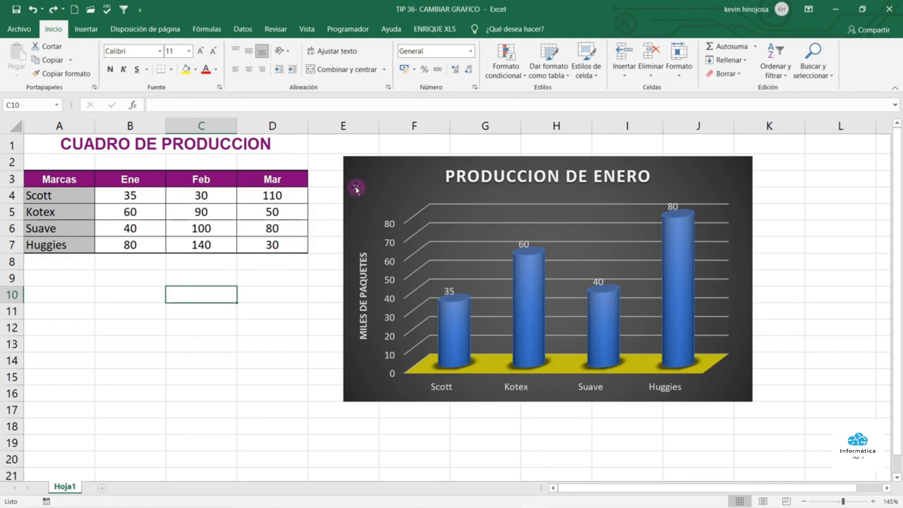
Change the PRODUCCION DE ENERO column chart to a Circular 3D pie chart via Cambiar tipo de gráfico
click(366, 162)
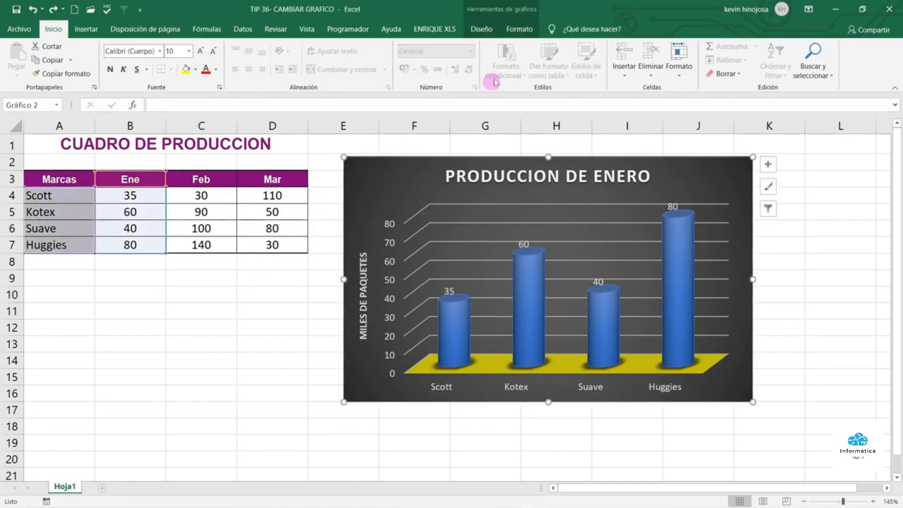
click(485, 28)
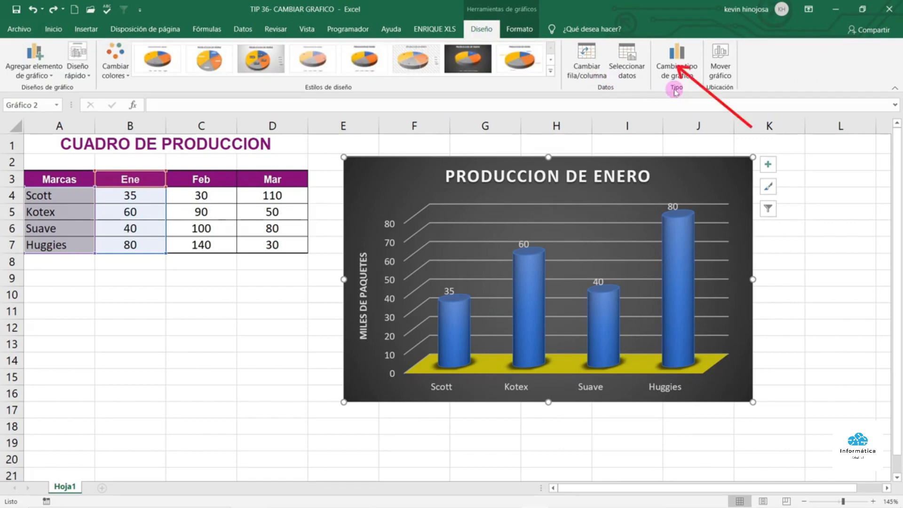
click(681, 66)
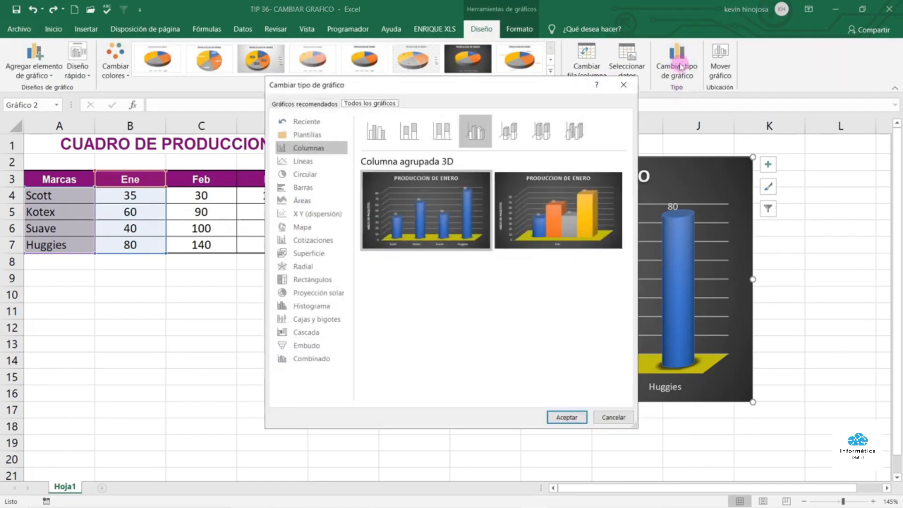
click(318, 177)
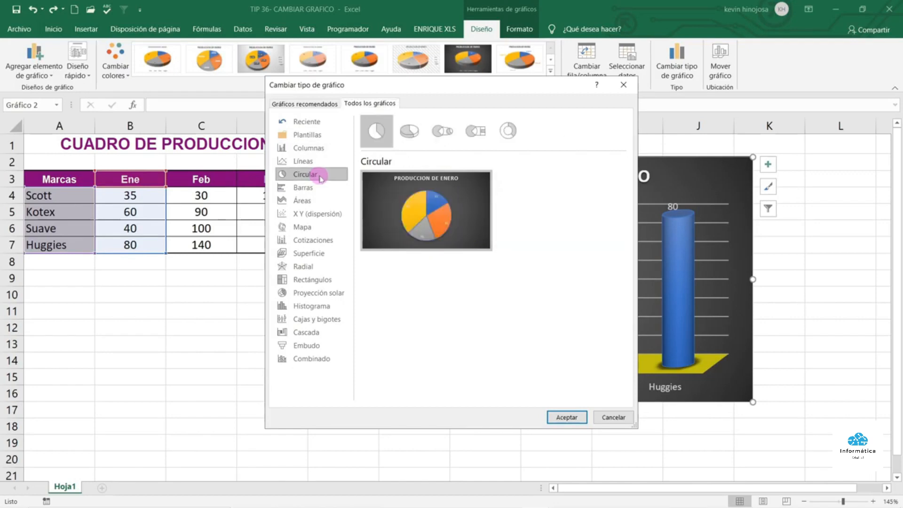
click(413, 133)
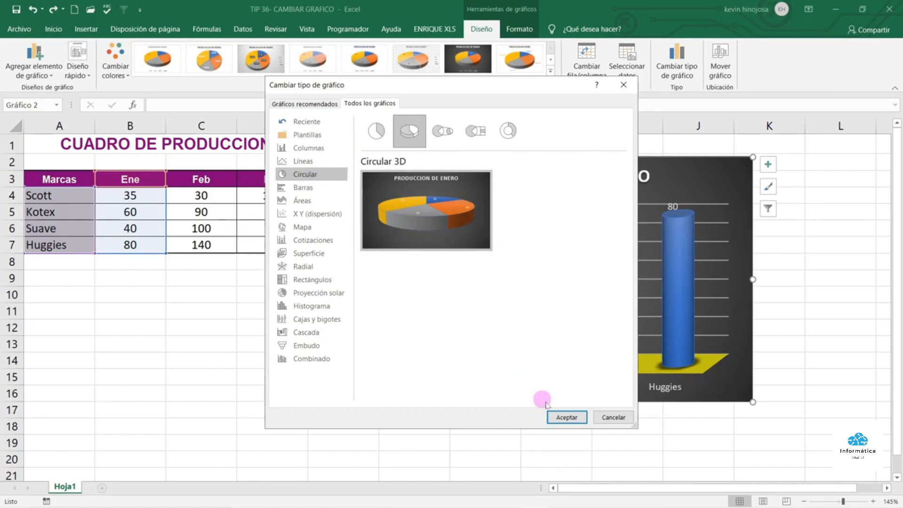
click(582, 417)
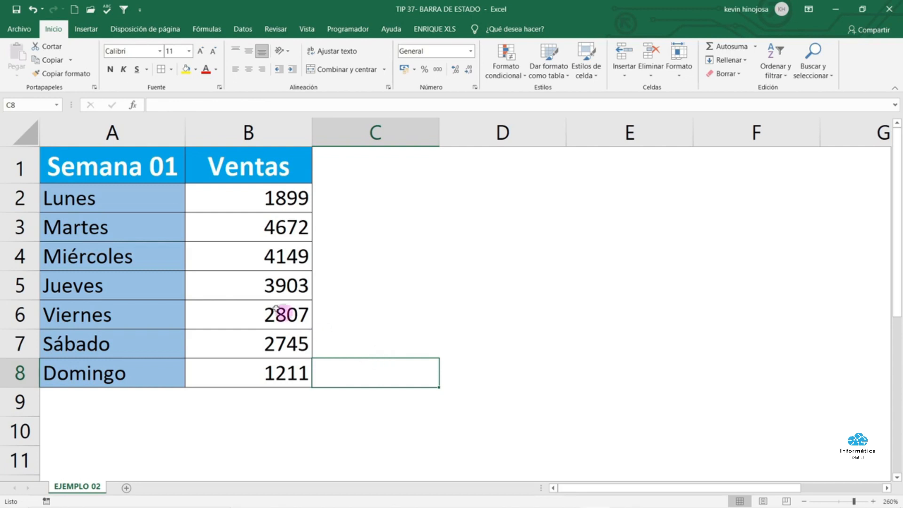
Select individual day rows (Lunes through Domingo) to read each one's sum in the status bar
drag(149, 206, 228, 205)
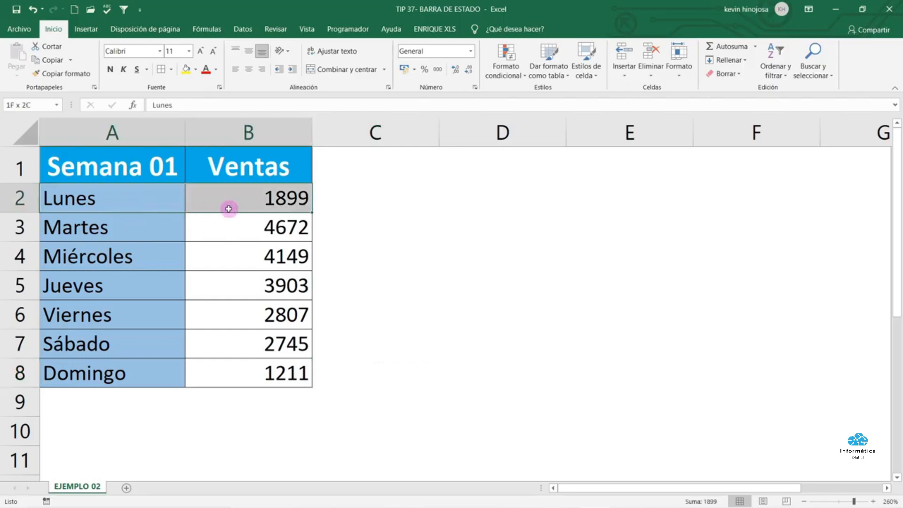
drag(147, 225, 256, 234)
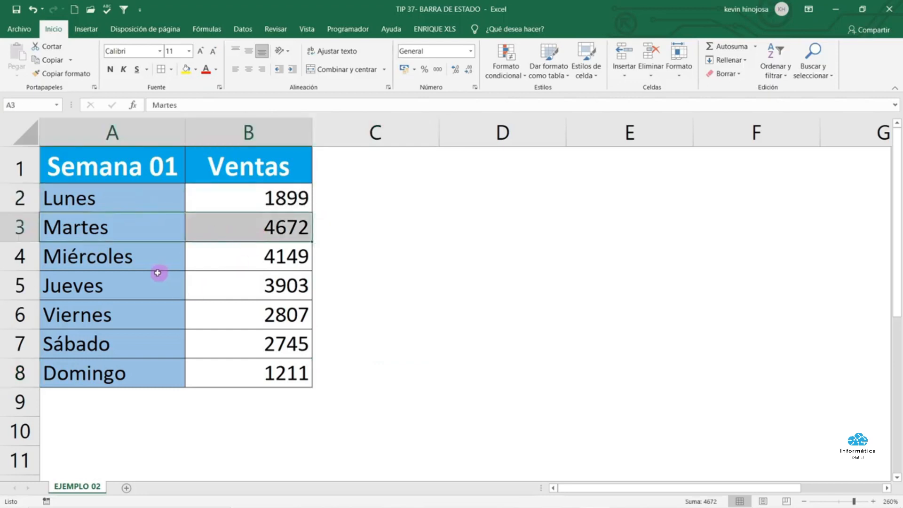
drag(155, 282, 242, 284)
drag(170, 304, 252, 323)
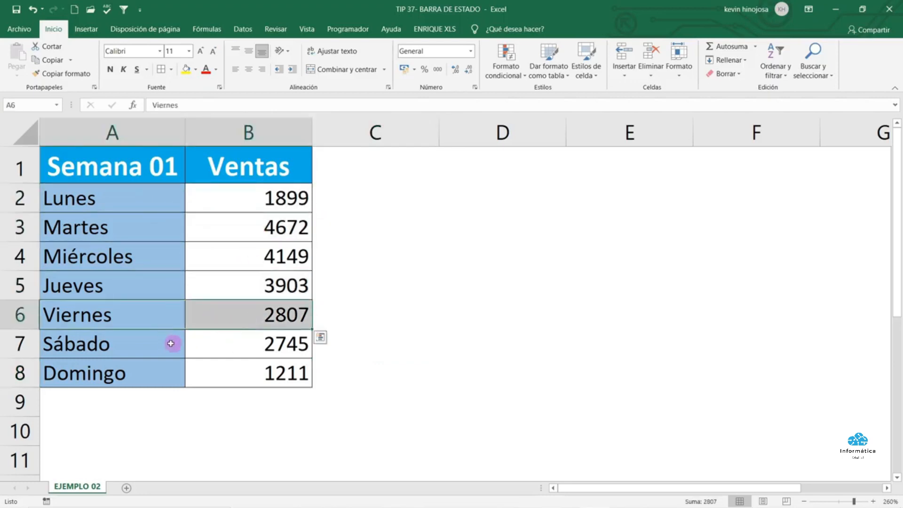
drag(167, 344, 207, 345)
click(157, 369)
drag(157, 368, 213, 368)
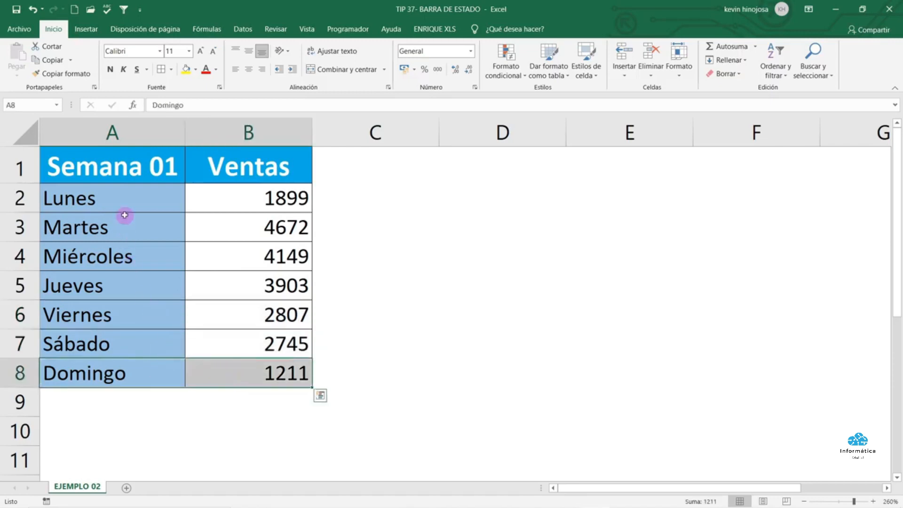
Select the seven Ventas values B2:B8 to read Suma: 21386 in the status bar
drag(129, 196, 137, 367)
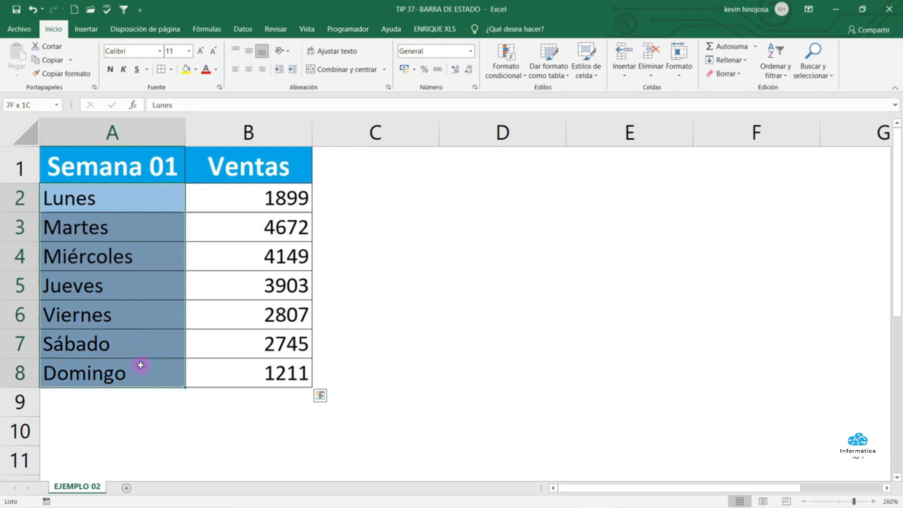
click(363, 361)
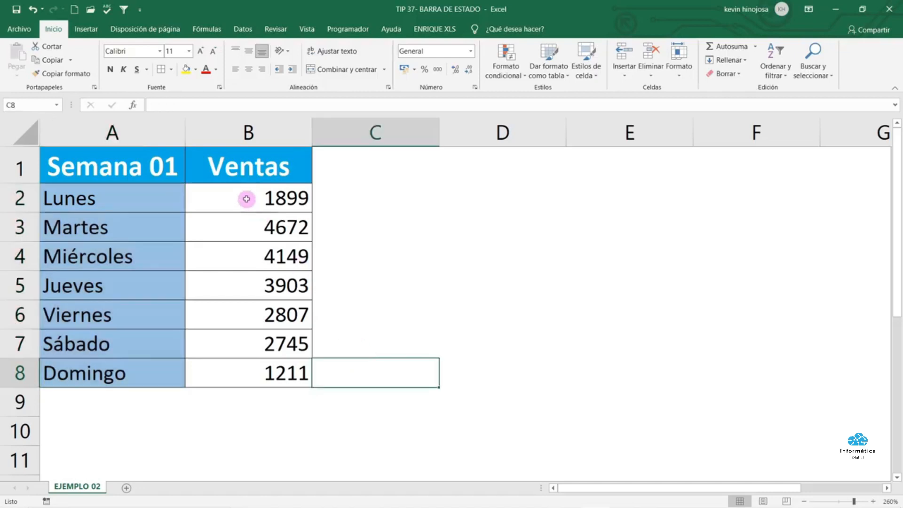
drag(246, 199, 294, 374)
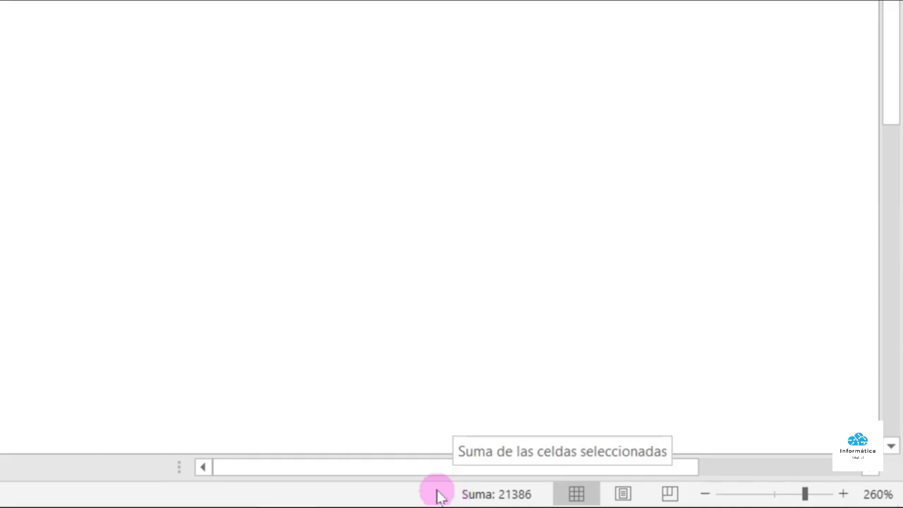
Enable Promedio, Mínima and Máxima in the status bar alongside Suma
right_click(407, 496)
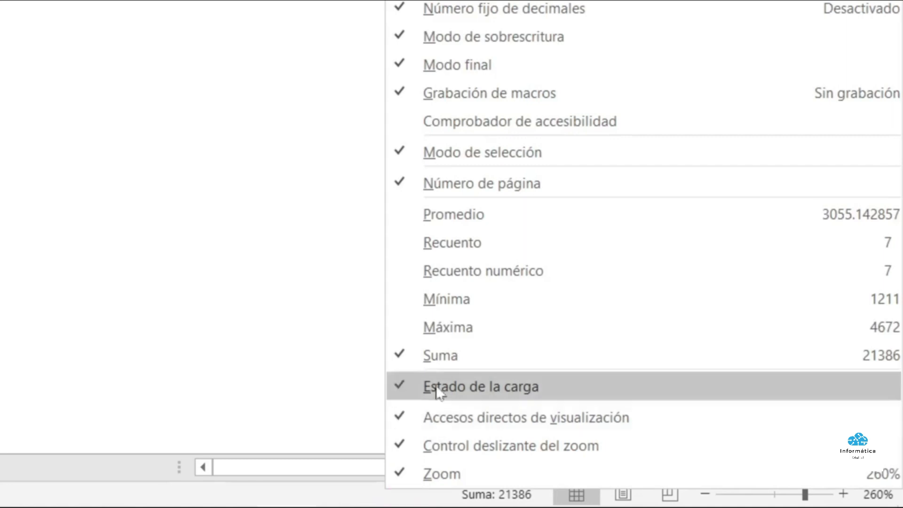
click(442, 215)
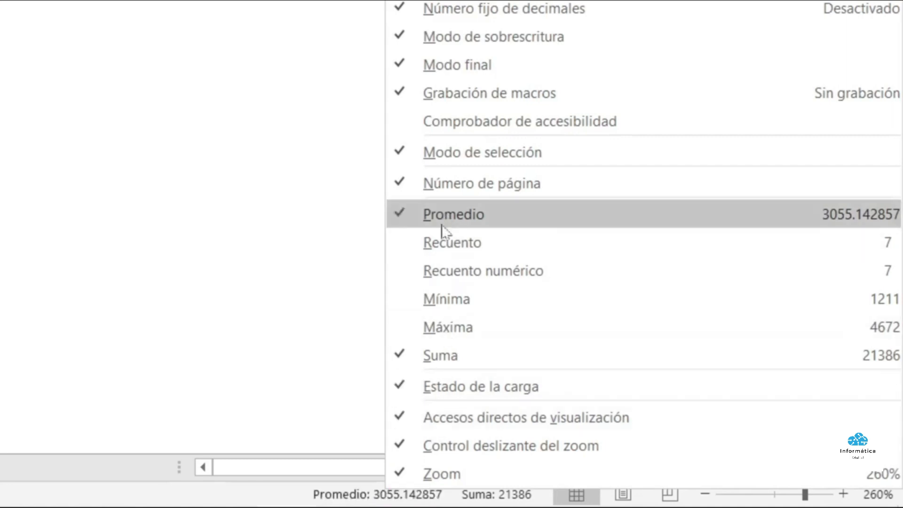
click(442, 296)
click(441, 326)
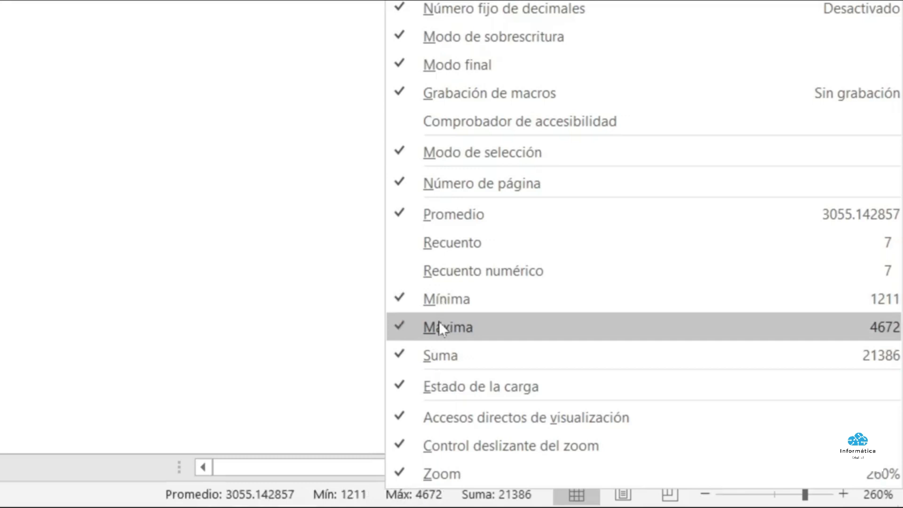
click(138, 106)
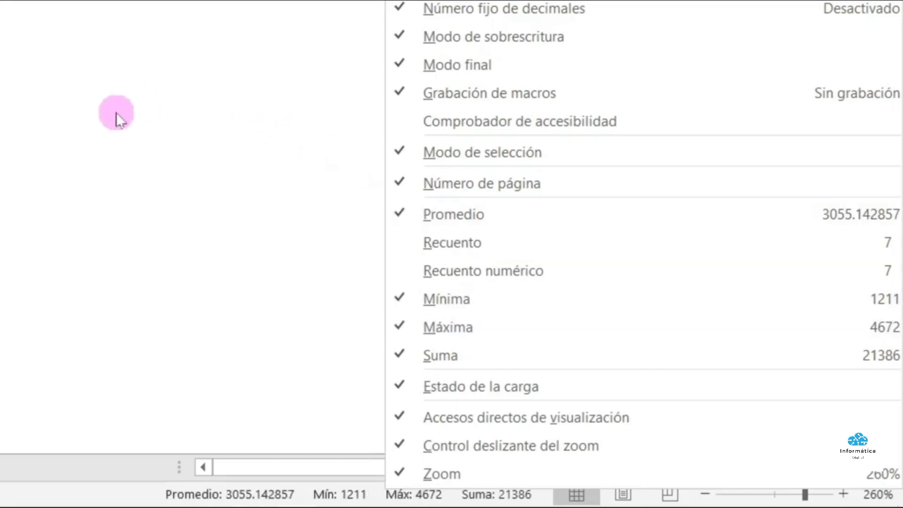
click(116, 112)
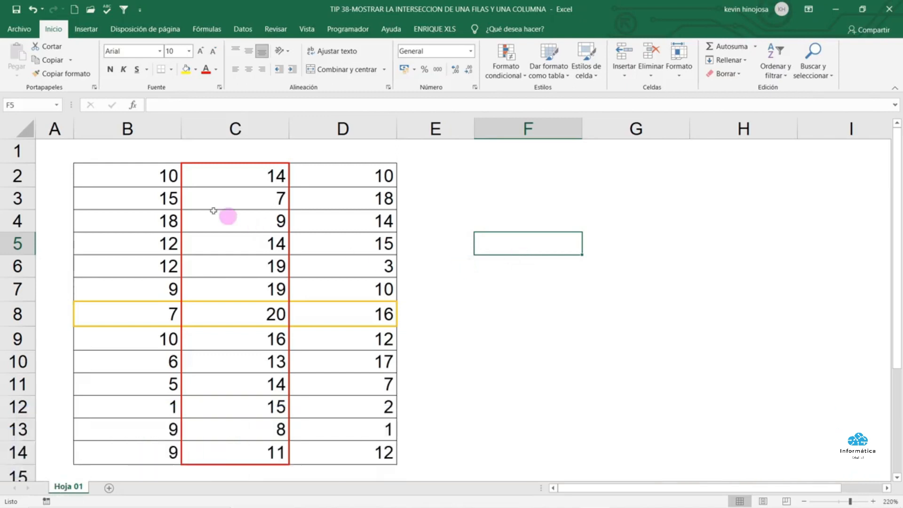
drag(155, 175, 363, 452)
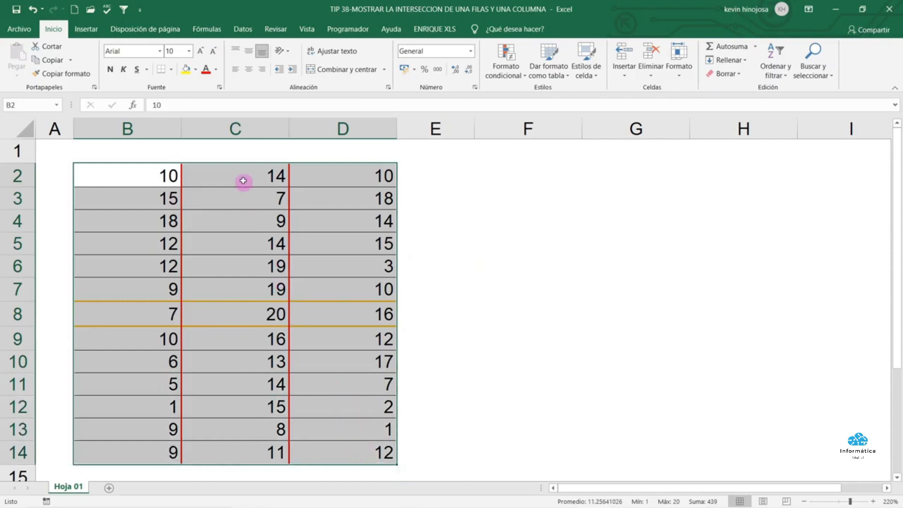
drag(243, 174, 258, 447)
ctrl+drag(129, 320, 323, 318)
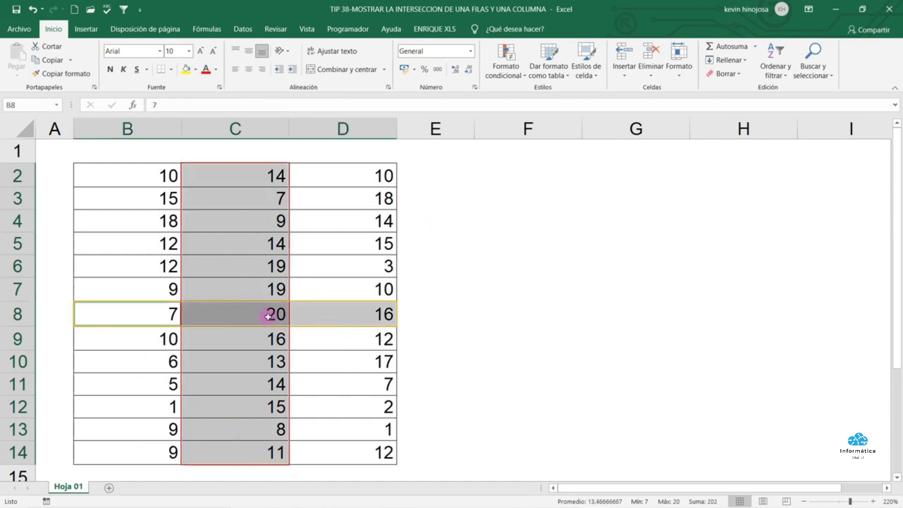
click(253, 318)
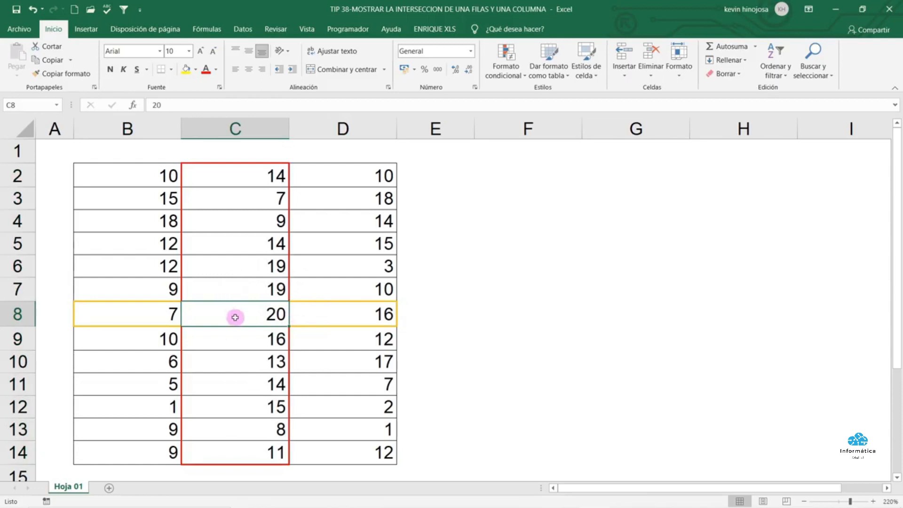
click(523, 217)
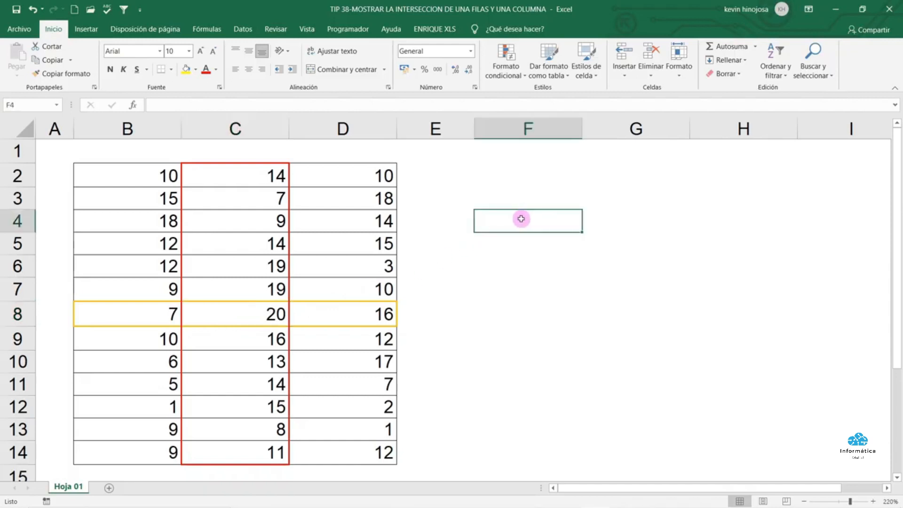
Enter =C2:C14 B8:D8 in F4 so it returns the intersection value 20
text(=)
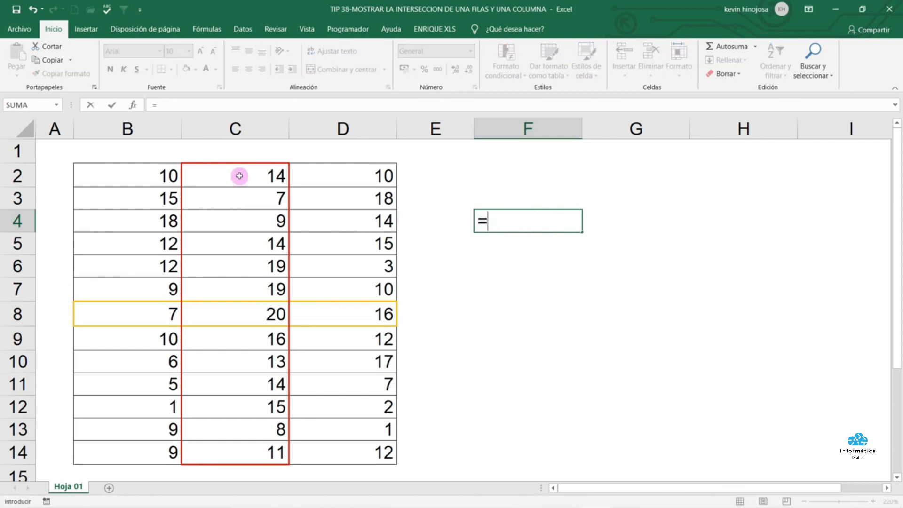
drag(239, 175, 257, 446)
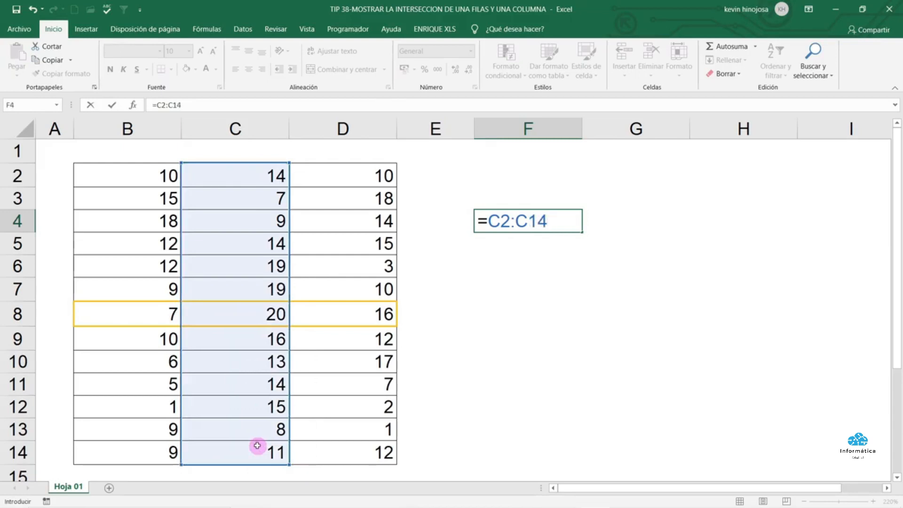
click(138, 317)
drag(138, 317, 312, 322)
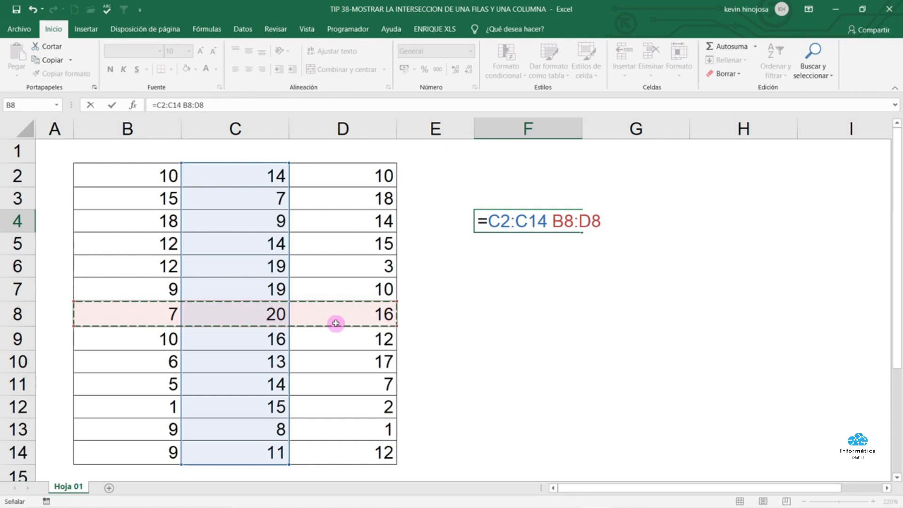
key(Return)
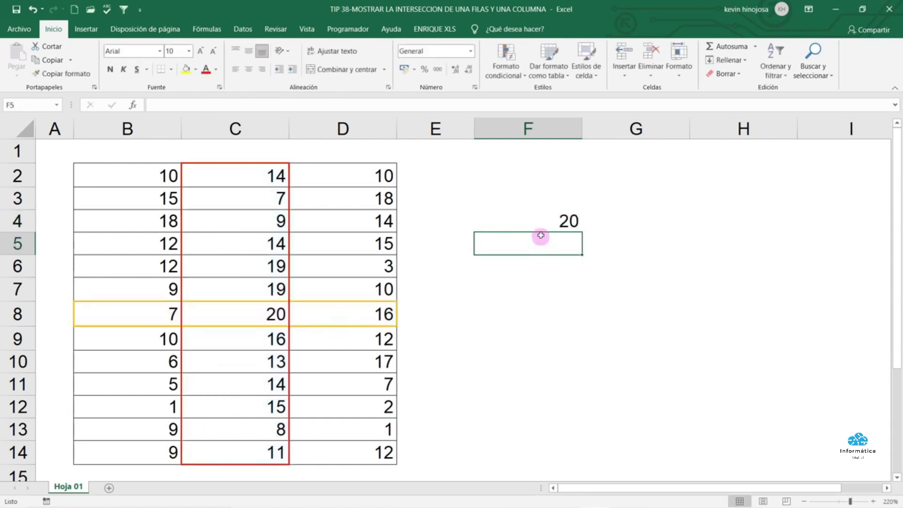
Highlight column C and row 8 again, then reopen F4's formula to show its colour-coded ranges
click(540, 219)
drag(213, 183, 219, 442)
drag(144, 318, 294, 313)
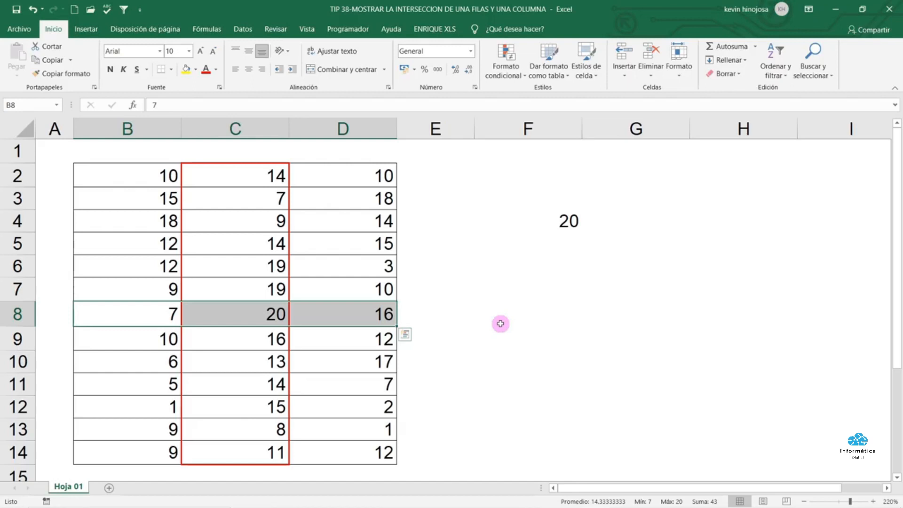
double_click(495, 316)
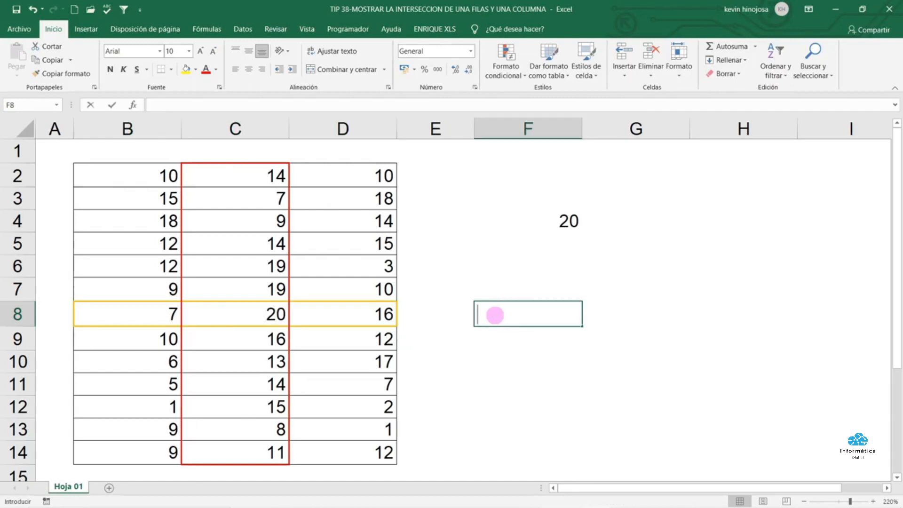
click(499, 271)
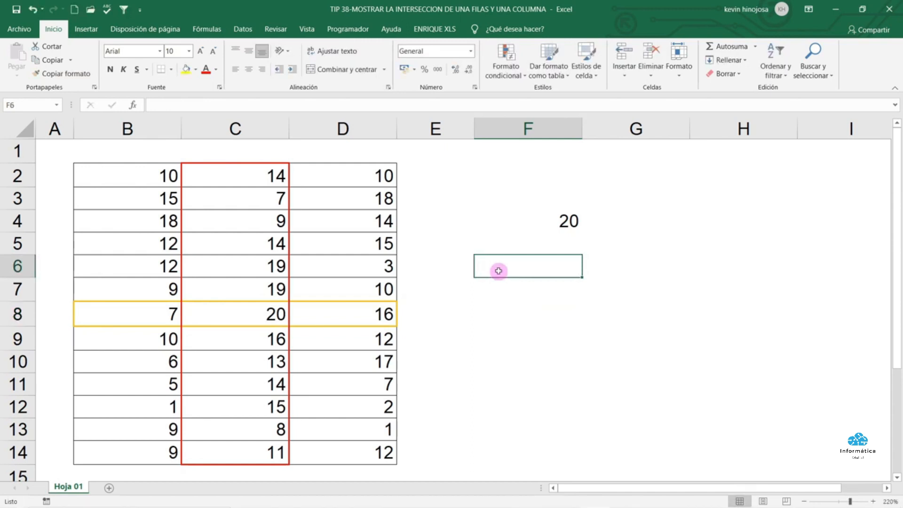
double_click(543, 225)
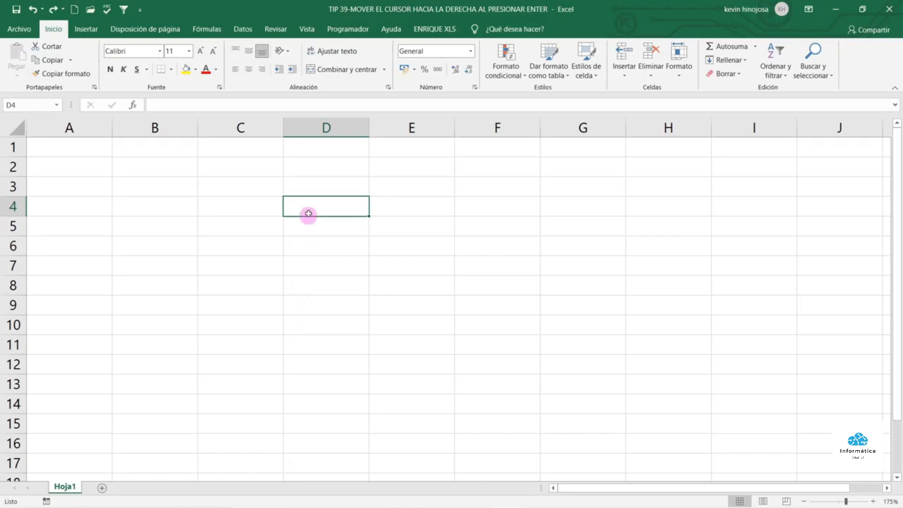
Enter EXCEL in cell D4, then select cell E5 beside it
text(EXCEL)
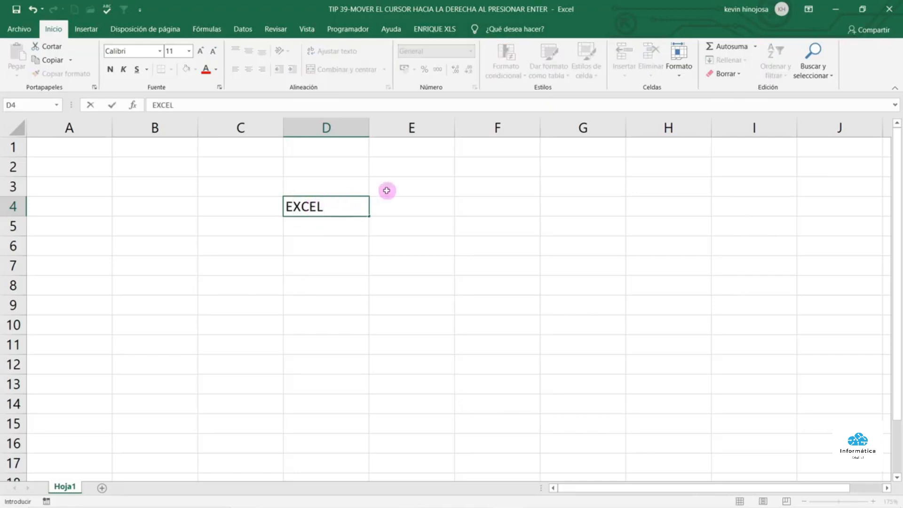
key(Return)
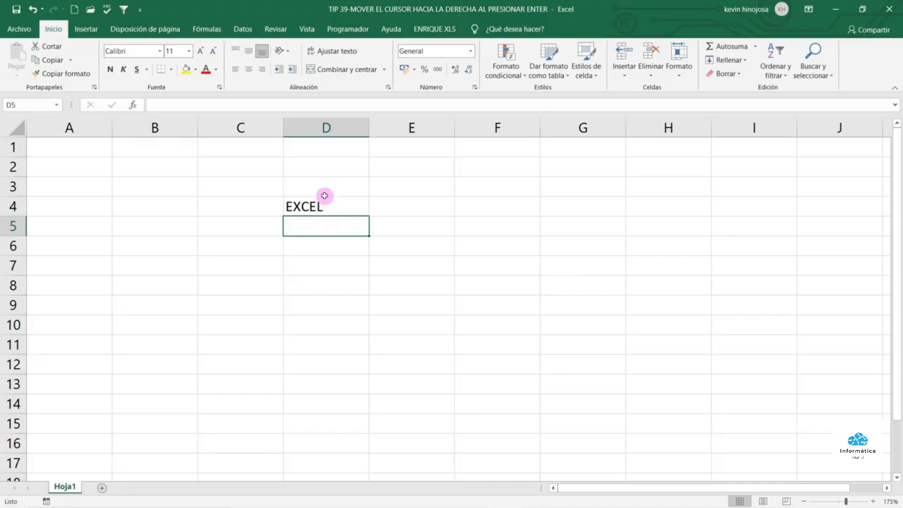
click(410, 228)
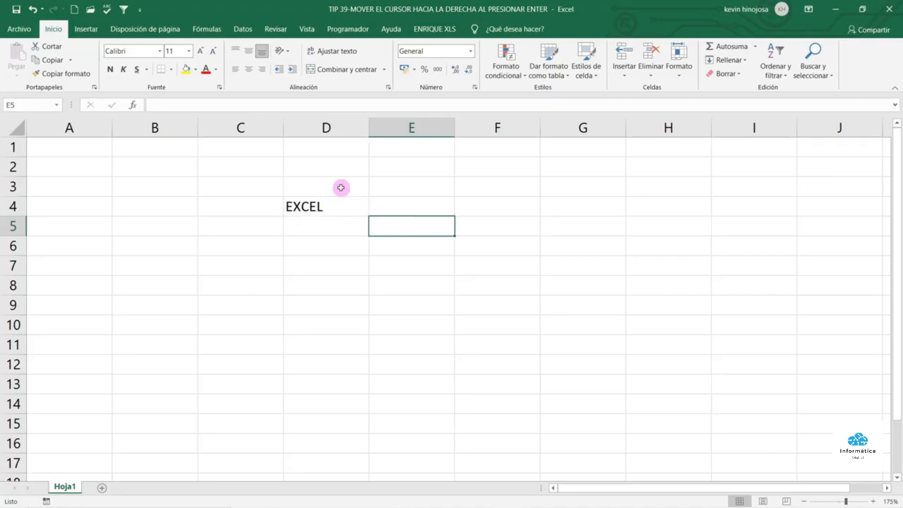
Set the after-Enter selection direction to Derecha in Excel Options, then enter EXCEL in E5
click(19, 28)
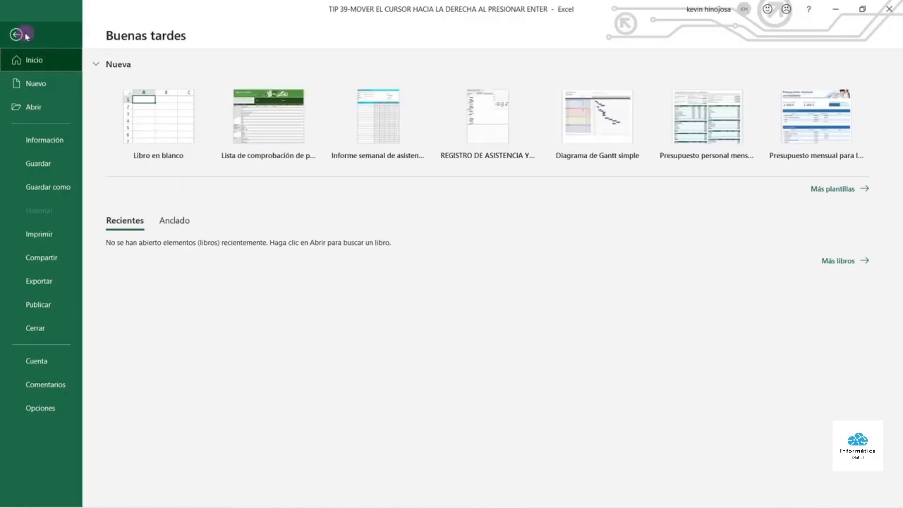
click(50, 408)
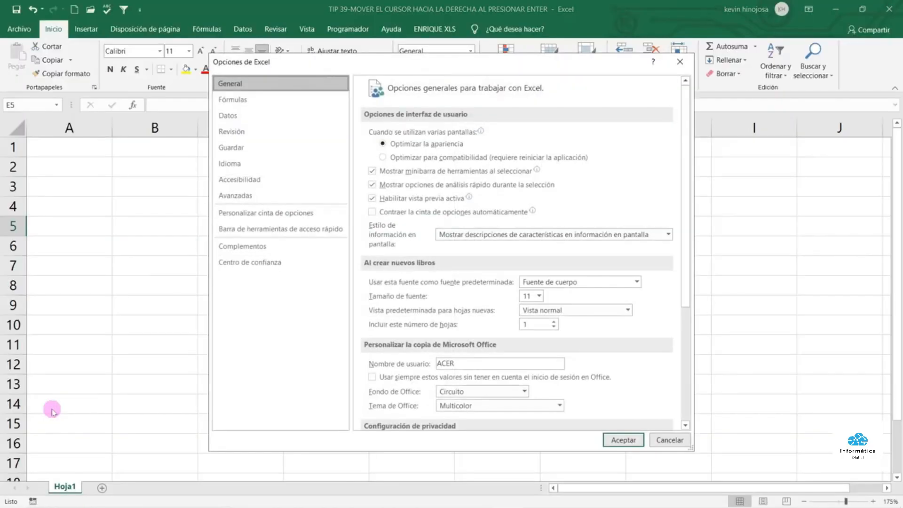
click(248, 198)
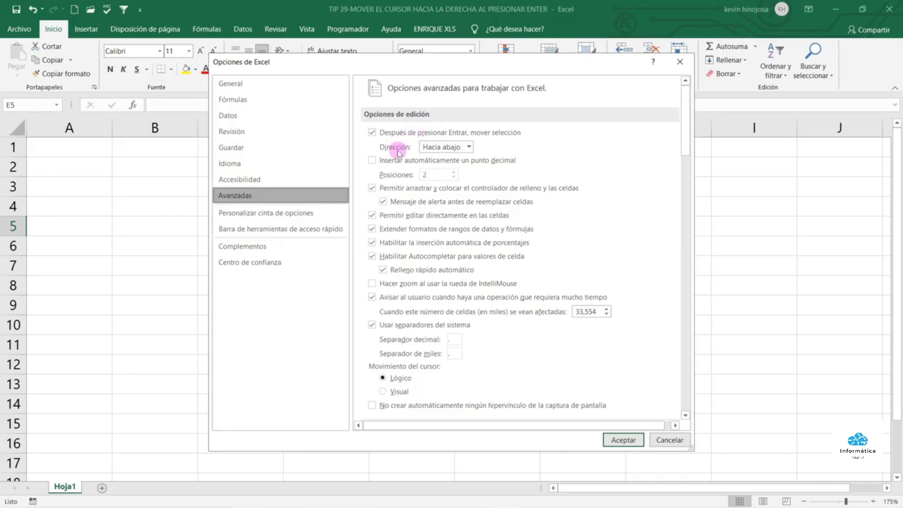
click(469, 147)
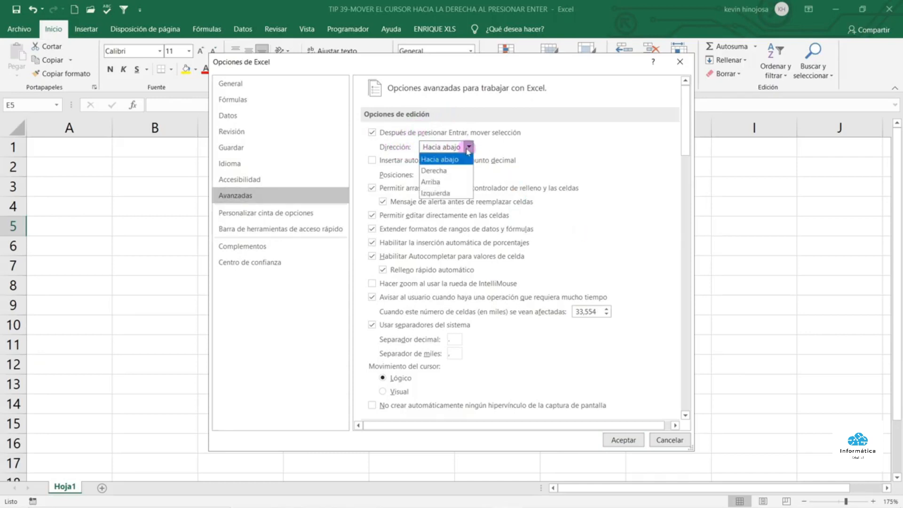
click(453, 173)
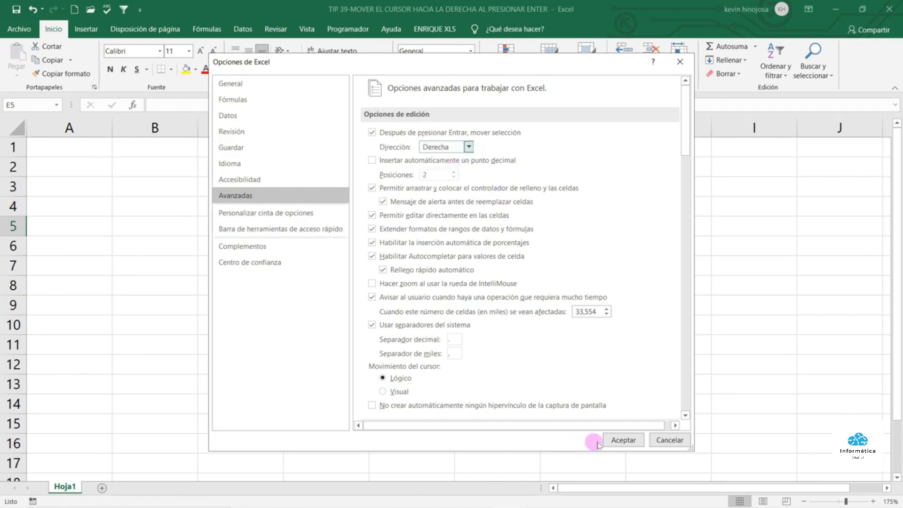
click(620, 441)
text(EXCEL)
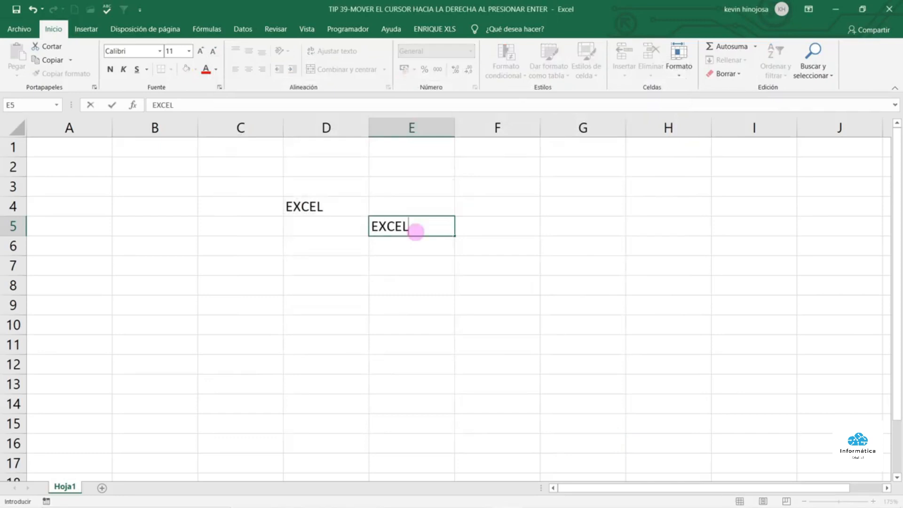
key(Return)
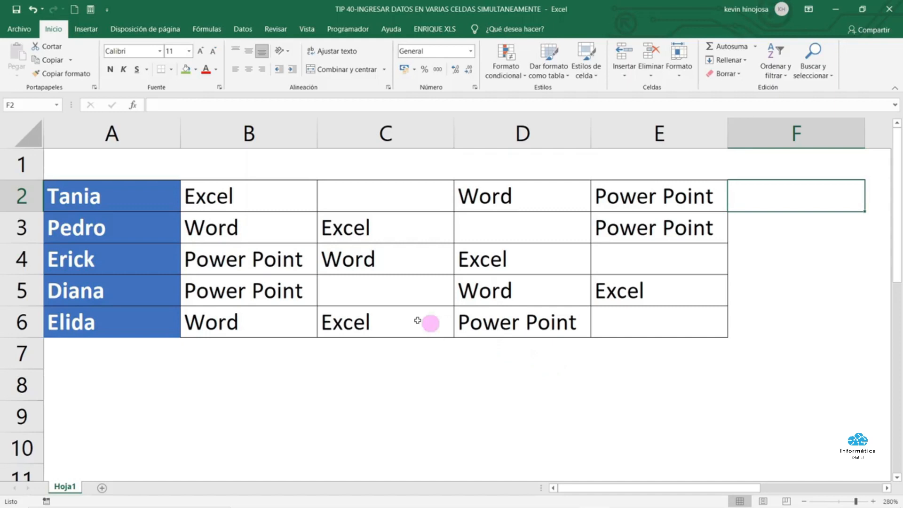
Point out the empty cells C2, C5, D3, E4 and E6, then select the B2:E6 block
drag(270, 196, 636, 314)
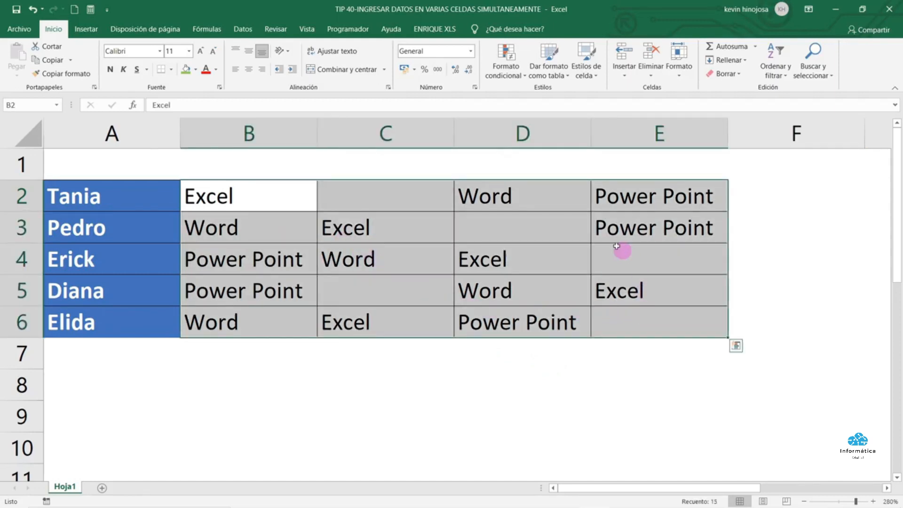
click(414, 190)
click(419, 281)
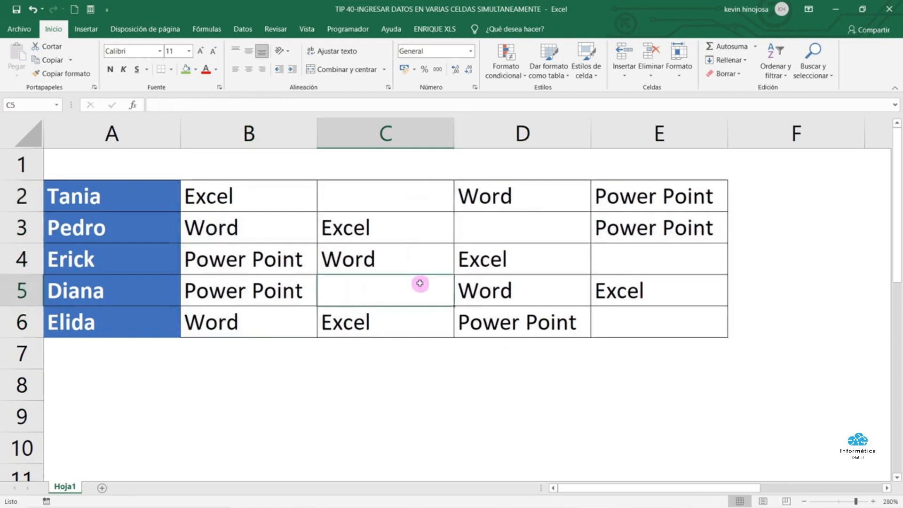
click(503, 230)
click(645, 265)
click(640, 326)
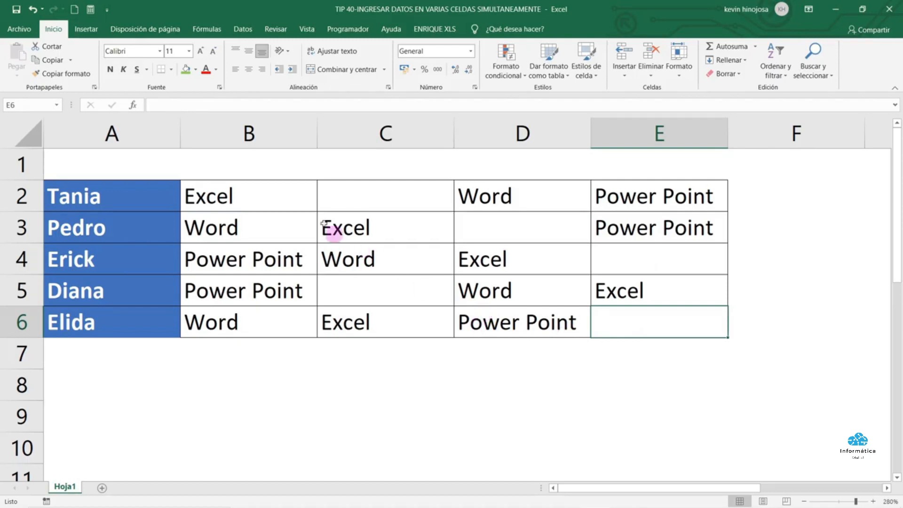
drag(289, 191, 635, 312)
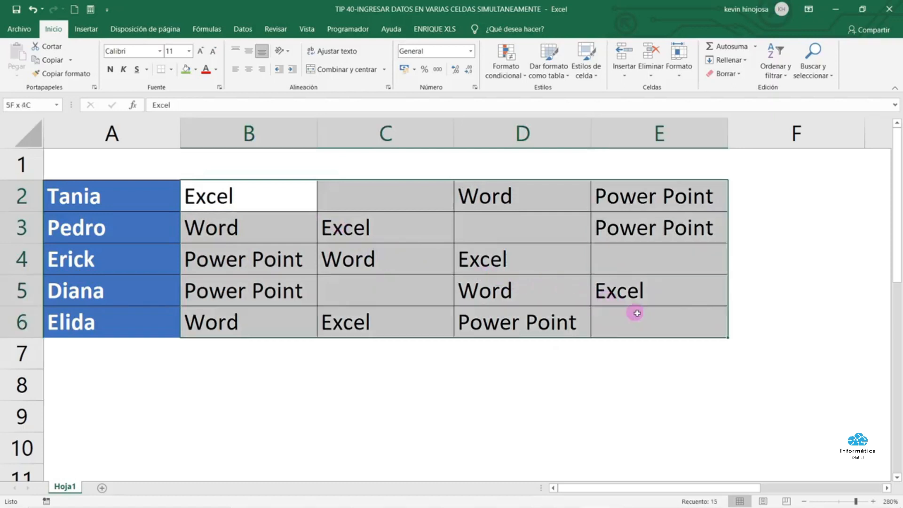
Select only the blank cells using Buscar y seleccionar > Ir a Especial > Celdas en blanco
click(55, 30)
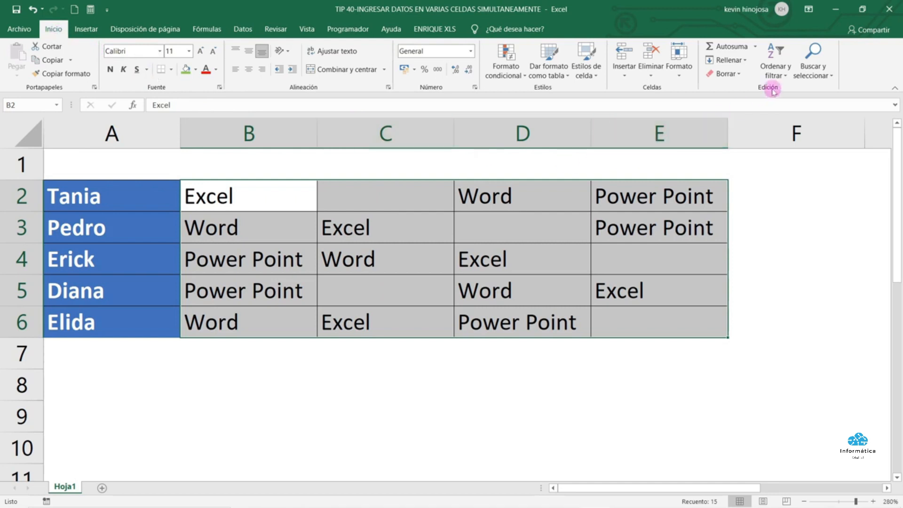
click(832, 76)
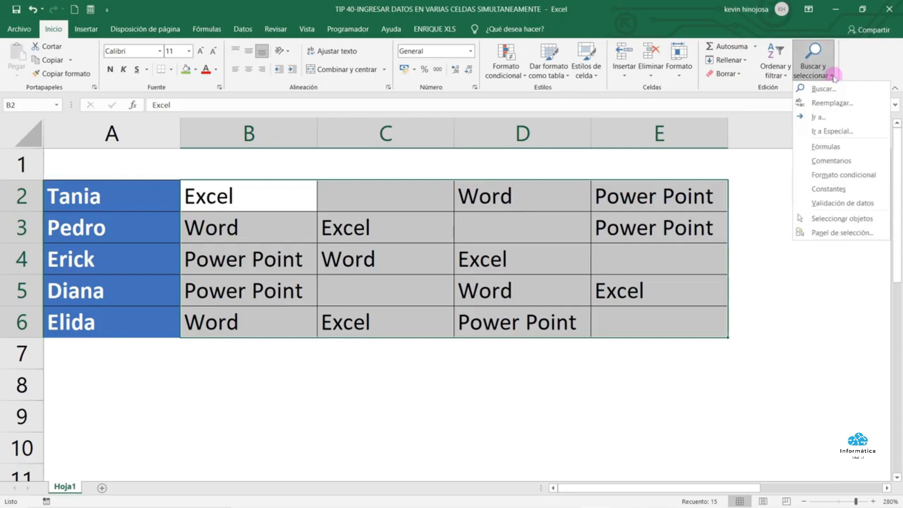
click(831, 132)
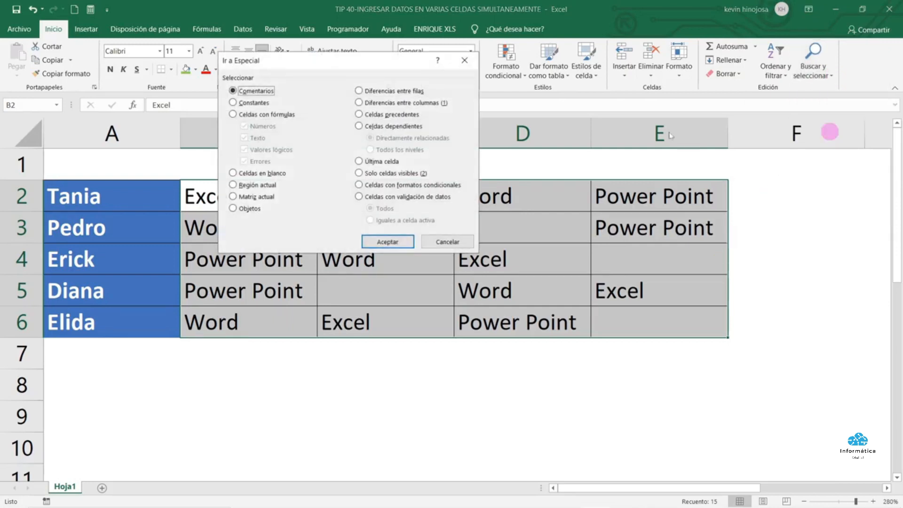
click(274, 175)
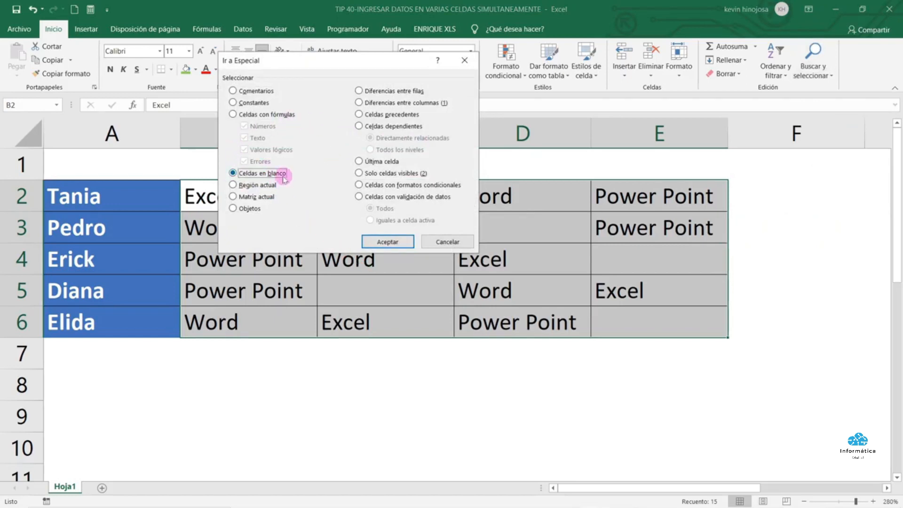
click(381, 238)
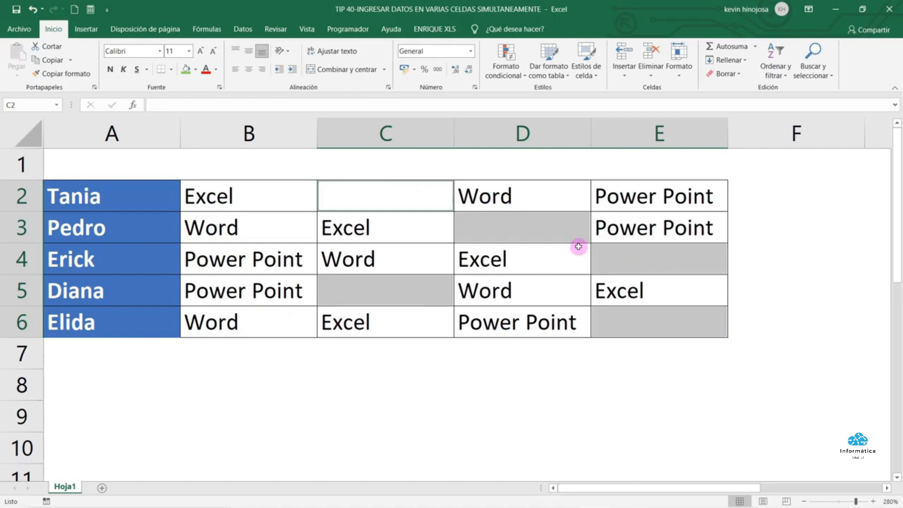
Type Project and fill it into all five blank cells at once with Ctrl+Enter
key(Caps_Lock)
text(P)
key(Caps_Lock)
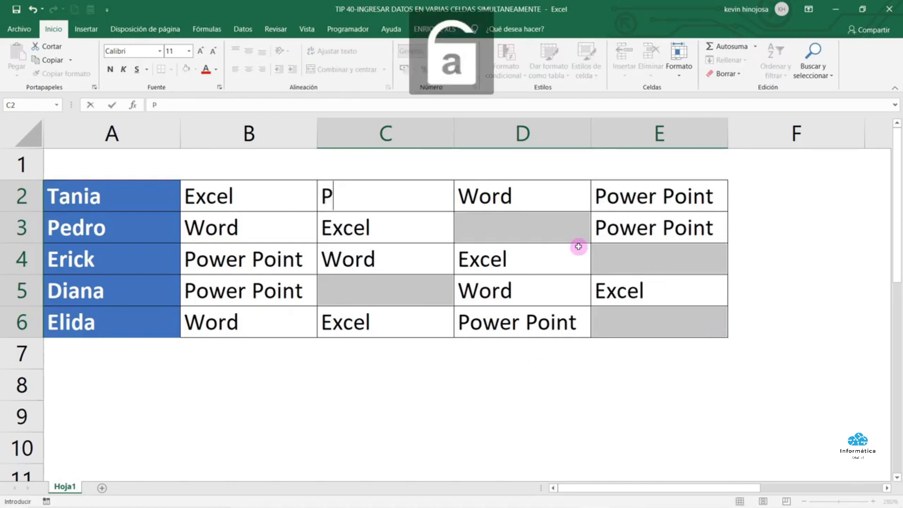
text(roject)
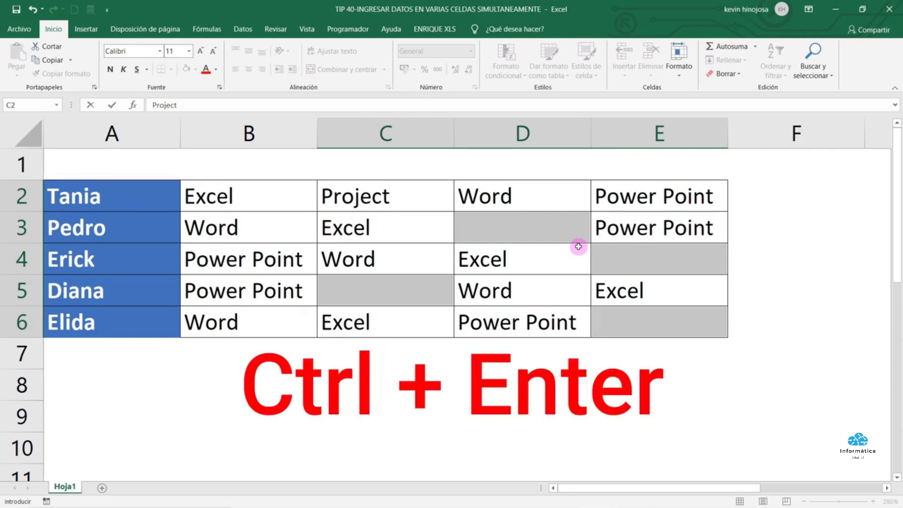
key(ctrl+Return)
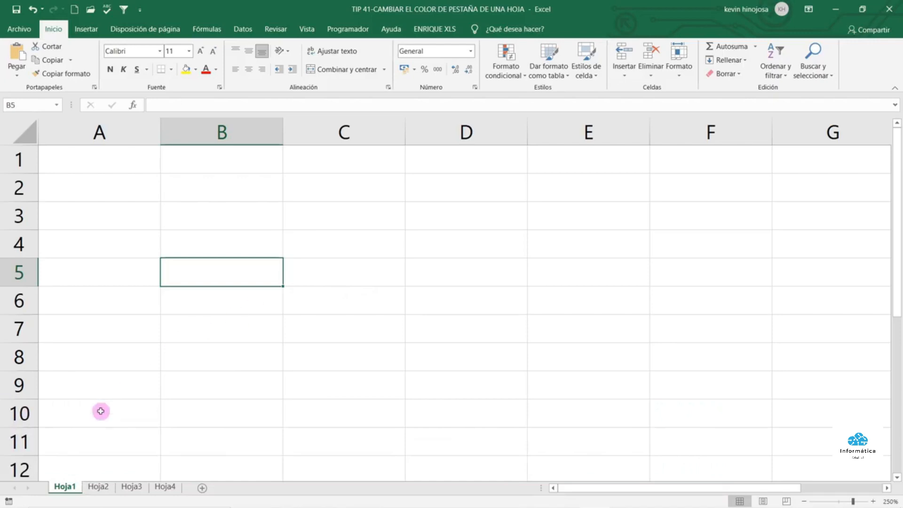
Browse through sheets Hoja1 to Hoja4 and return to Hoja1
click(99, 487)
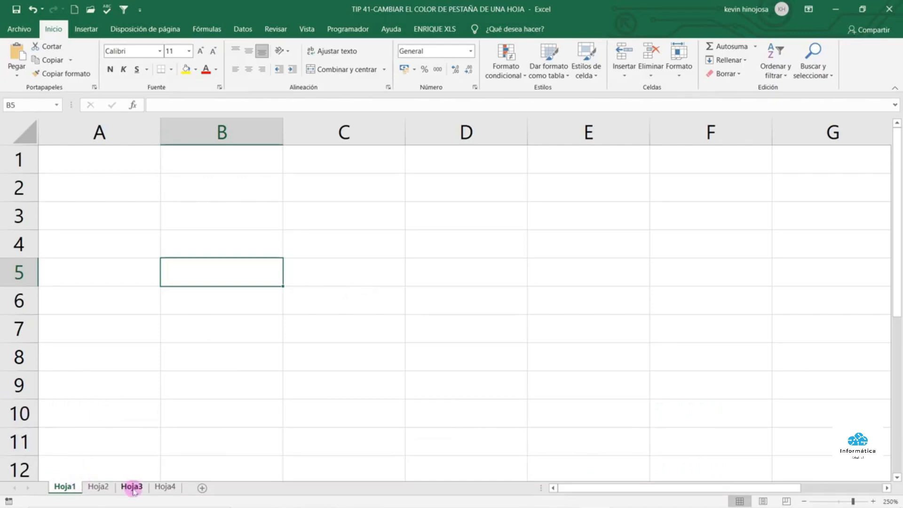
click(130, 486)
click(165, 489)
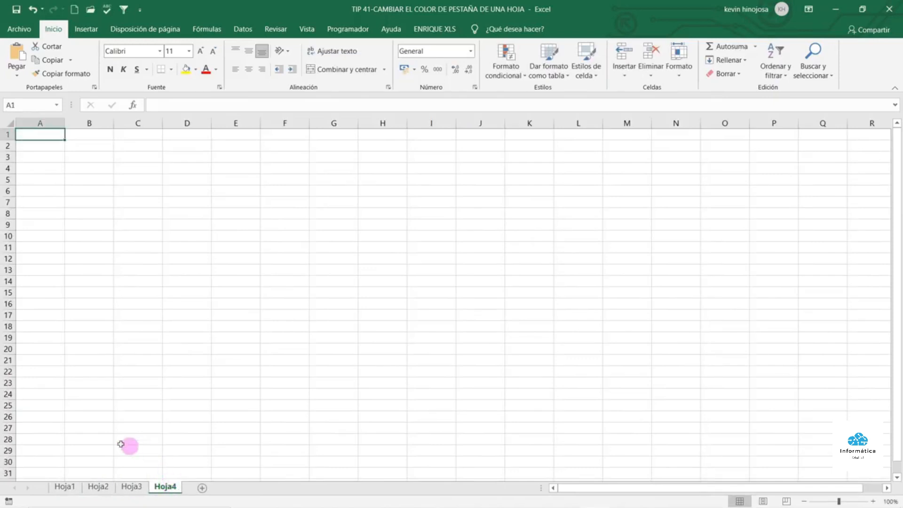
click(67, 487)
click(97, 487)
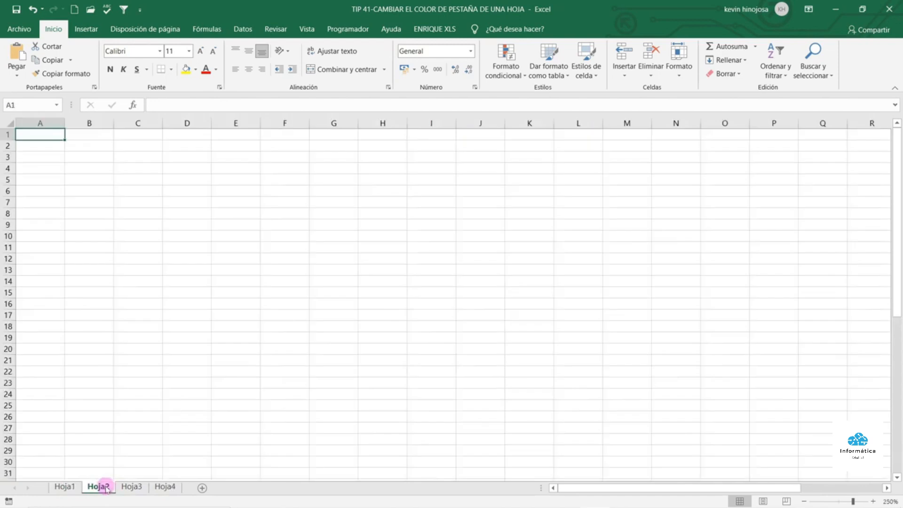
click(131, 487)
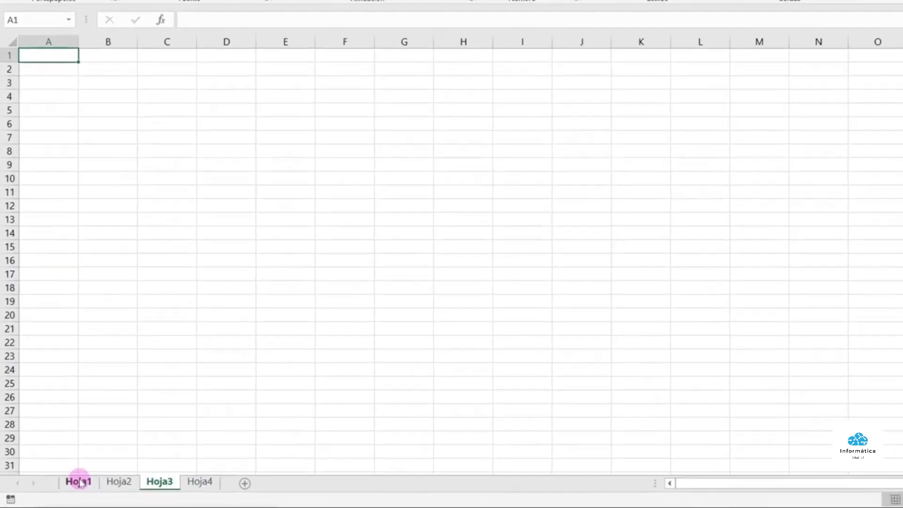
click(67, 487)
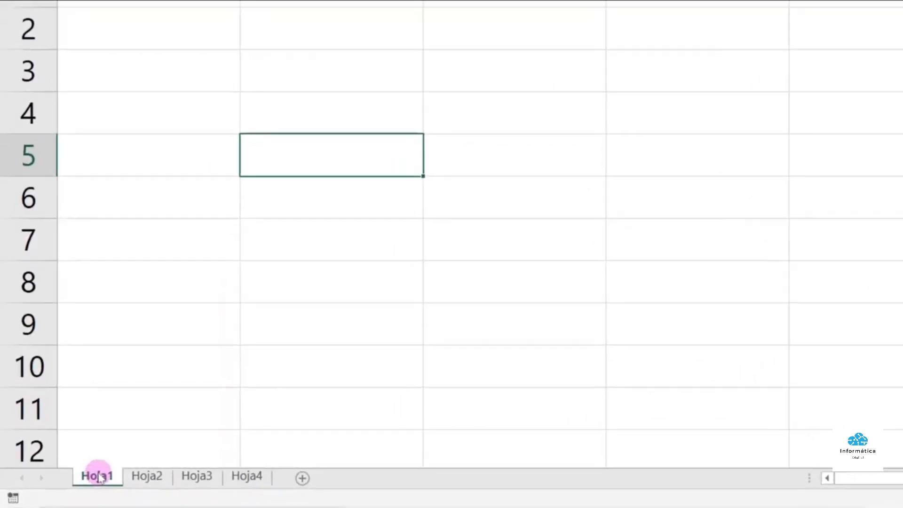
Colour the Hoja1 sheet tab blue and the Hoja2 sheet tab orange
right_click(132, 466)
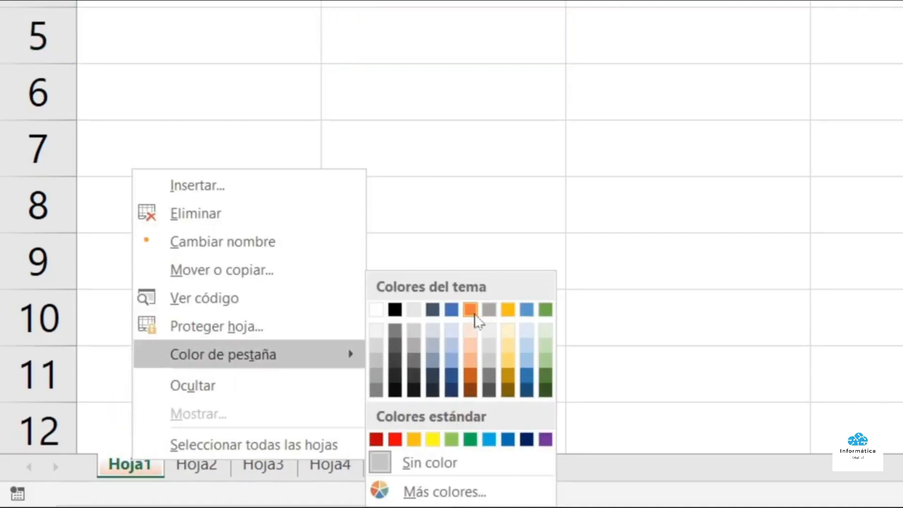
click(451, 310)
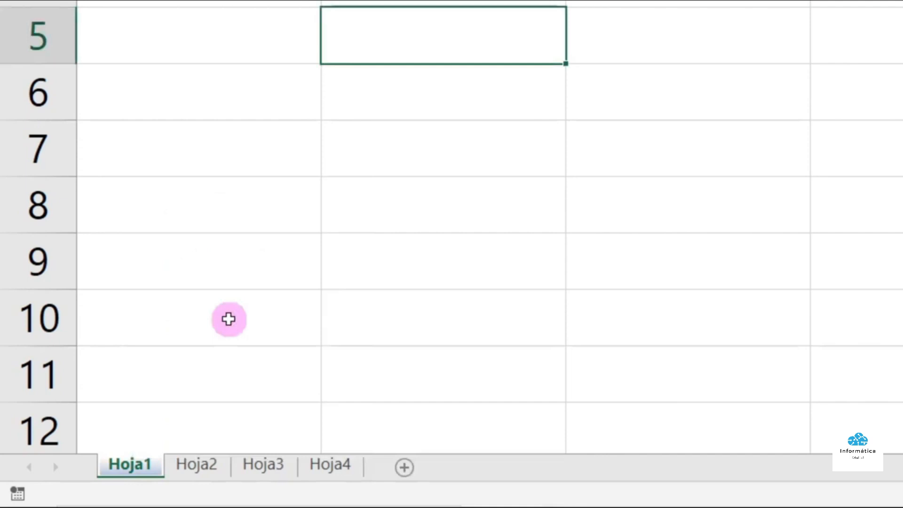
click(193, 463)
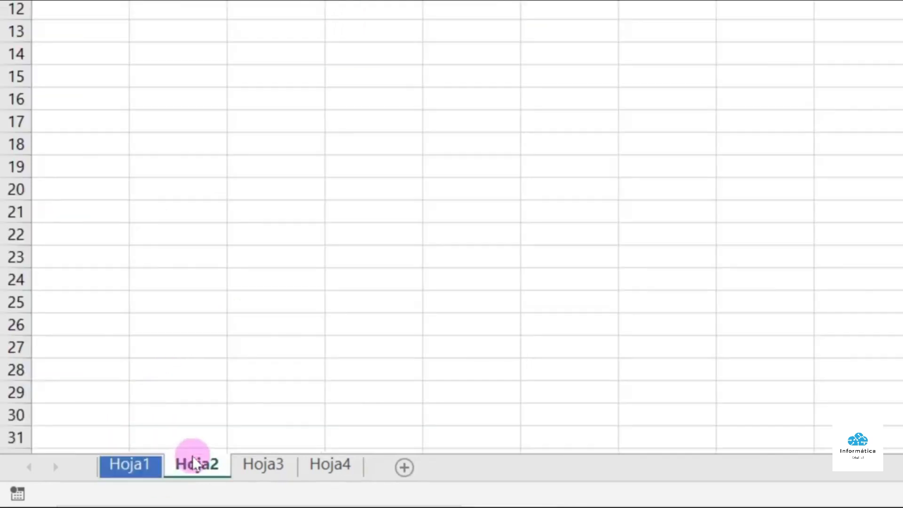
right_click(194, 463)
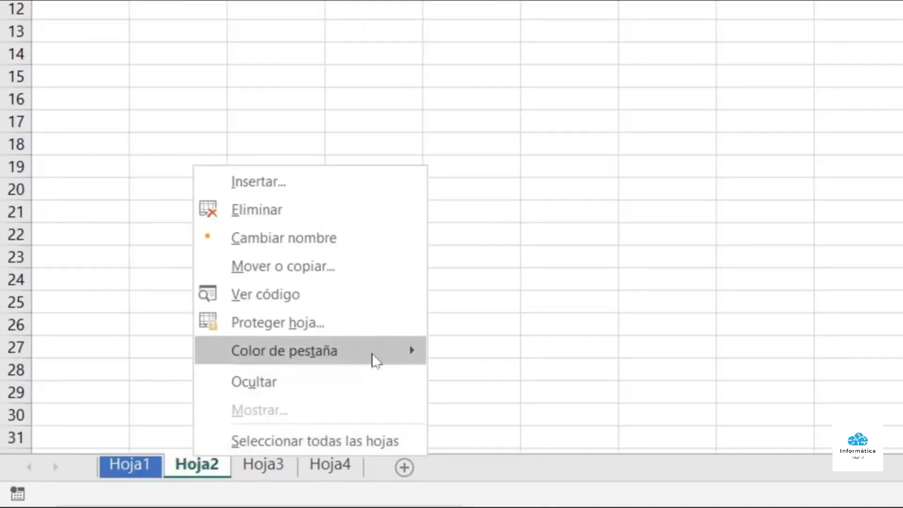
mouse_move(375, 360)
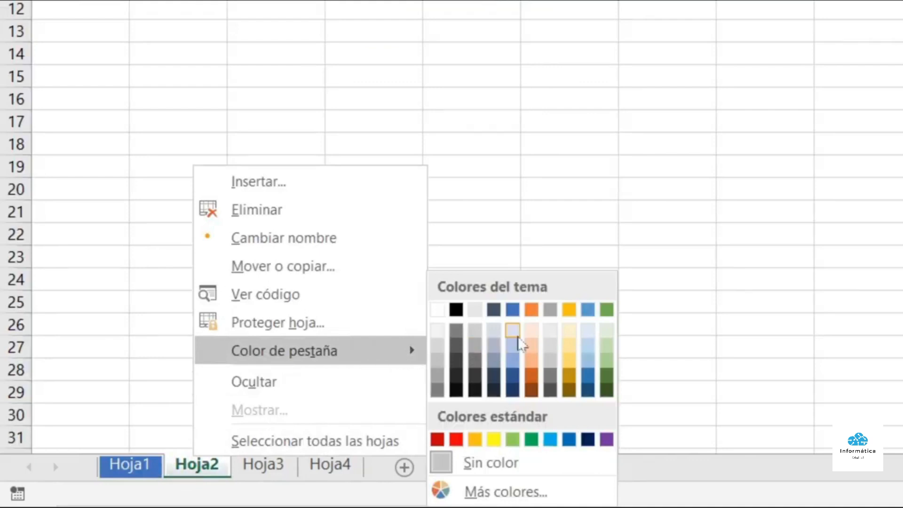
click(532, 309)
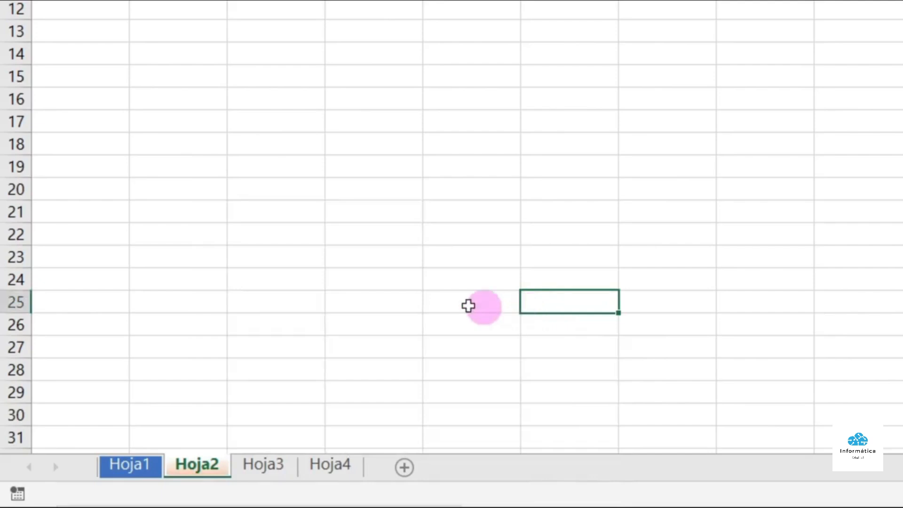
Colour the Hoja3 tab purple and the Hoja4 tab black using Color de pestaña
right_click(258, 464)
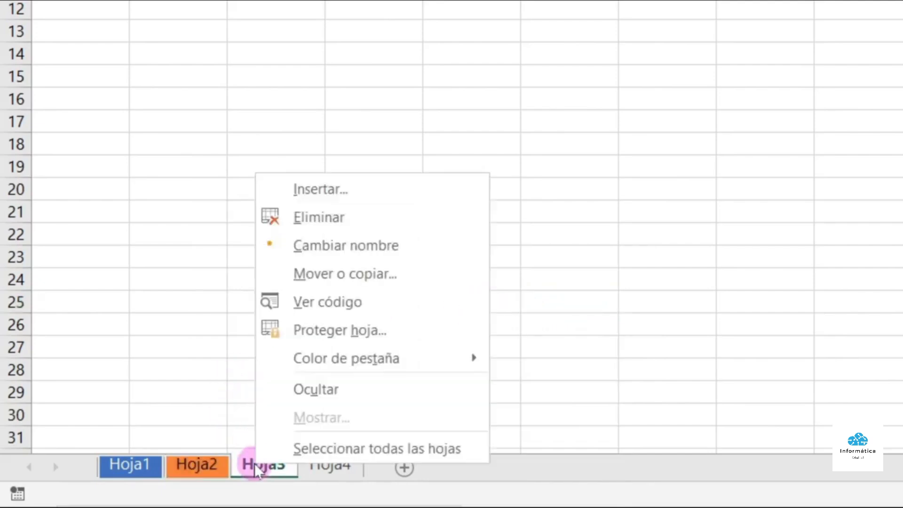
mouse_move(421, 359)
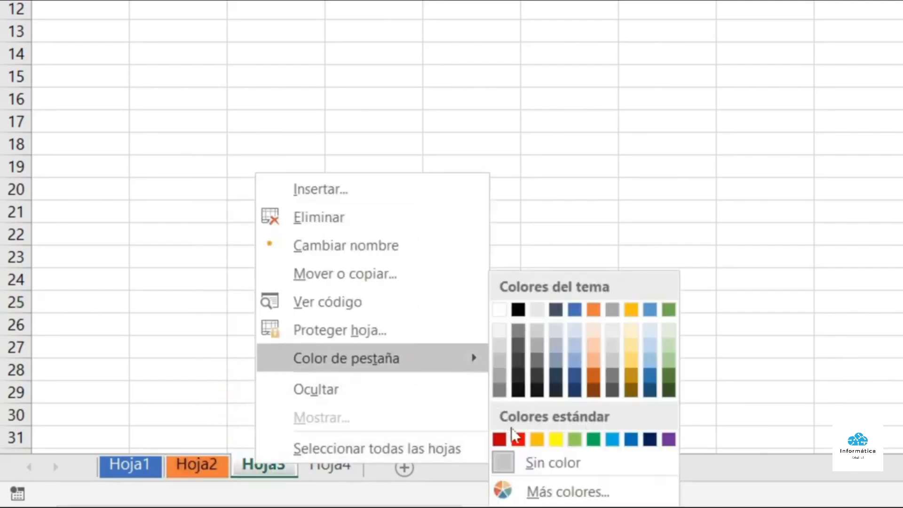
click(668, 440)
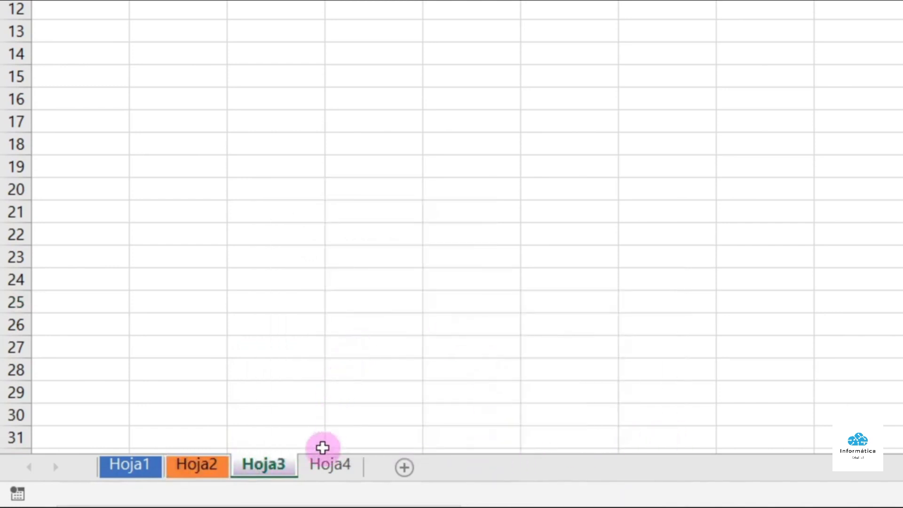
right_click(328, 471)
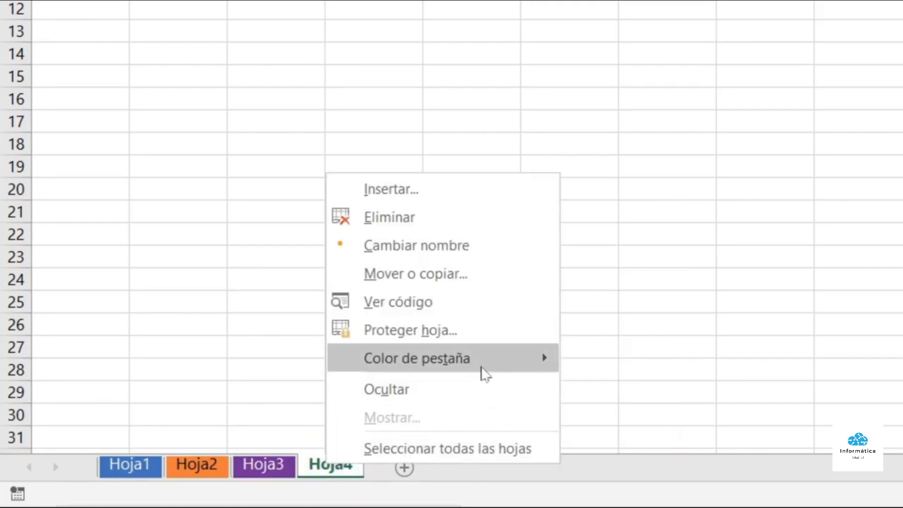
mouse_move(491, 363)
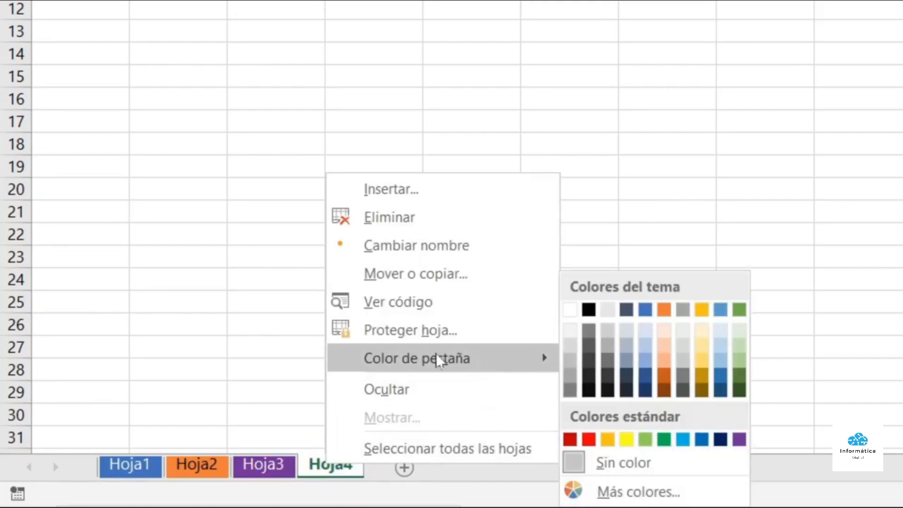
click(590, 311)
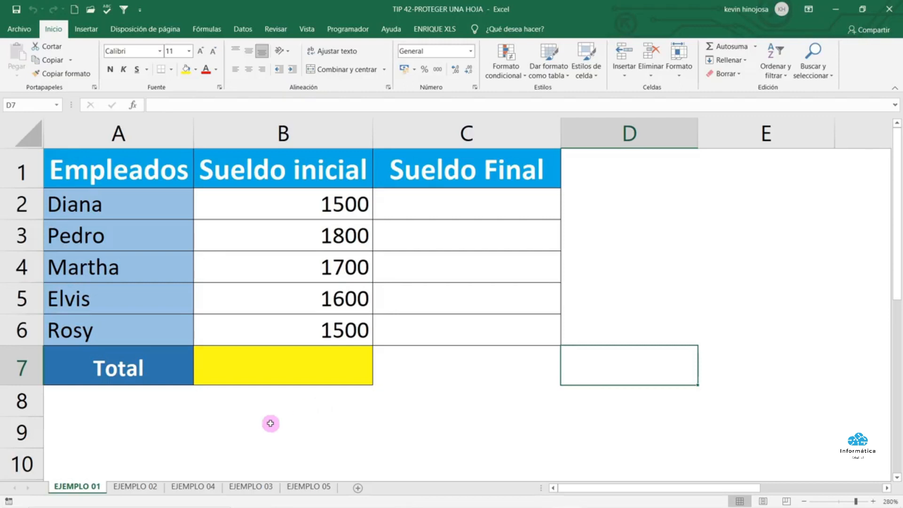
Look through the EJEMPLO 02 to EJEMPLO 05 sheets, then return to EJEMPLO 01
click(131, 486)
click(181, 486)
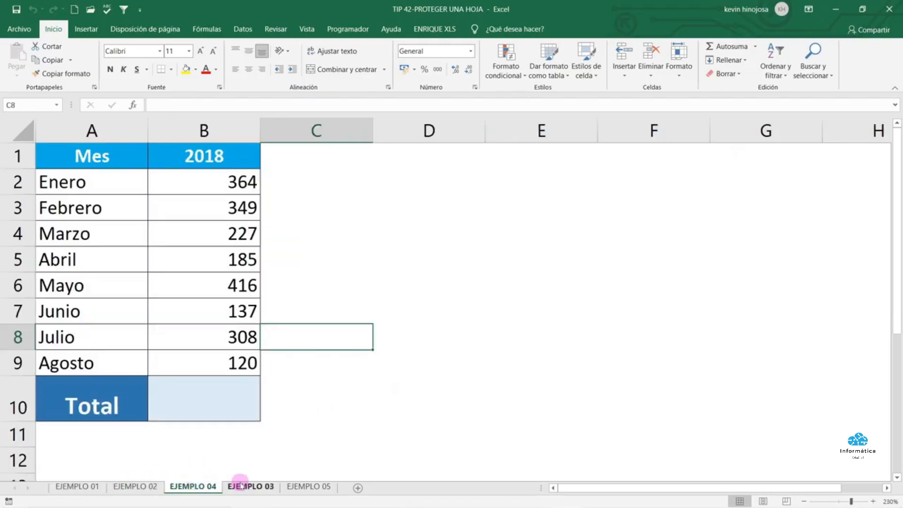
click(252, 486)
click(304, 486)
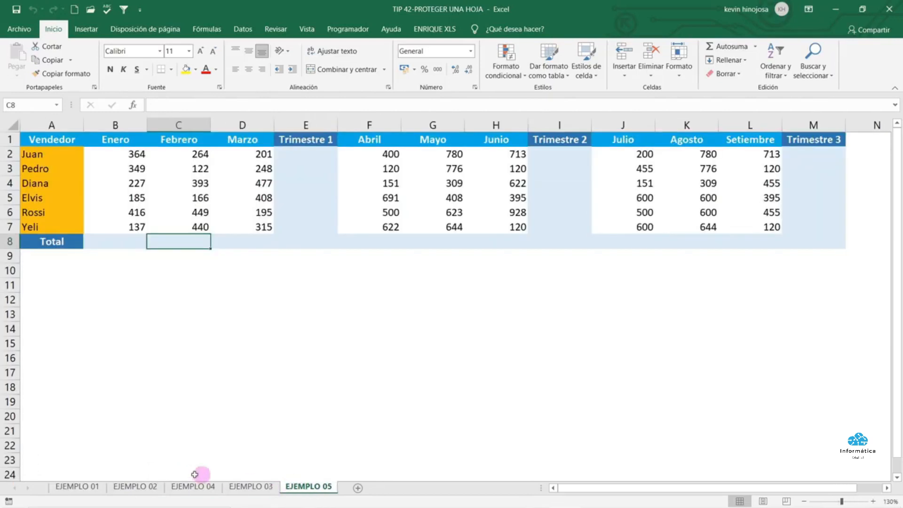
click(78, 487)
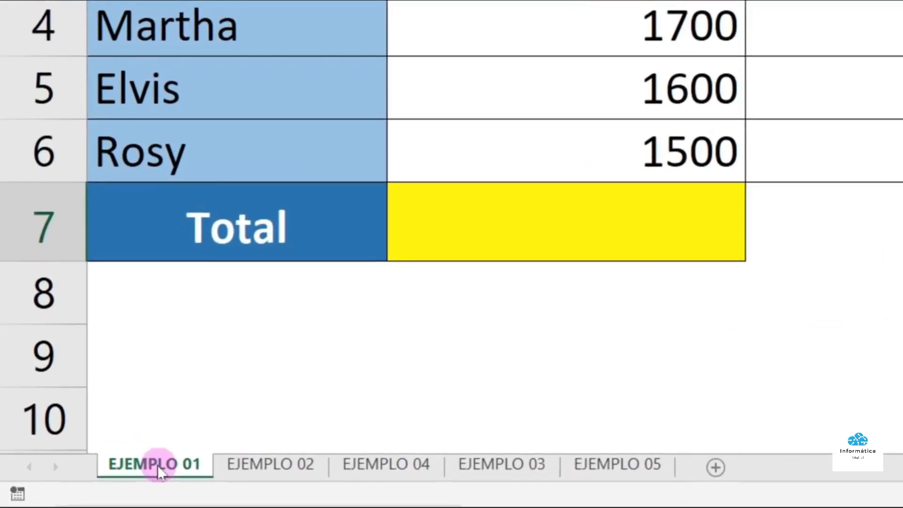
Protect EJEMPLO 01 with Proteger hoja, entering the sheet password and confirming it
right_click(161, 472)
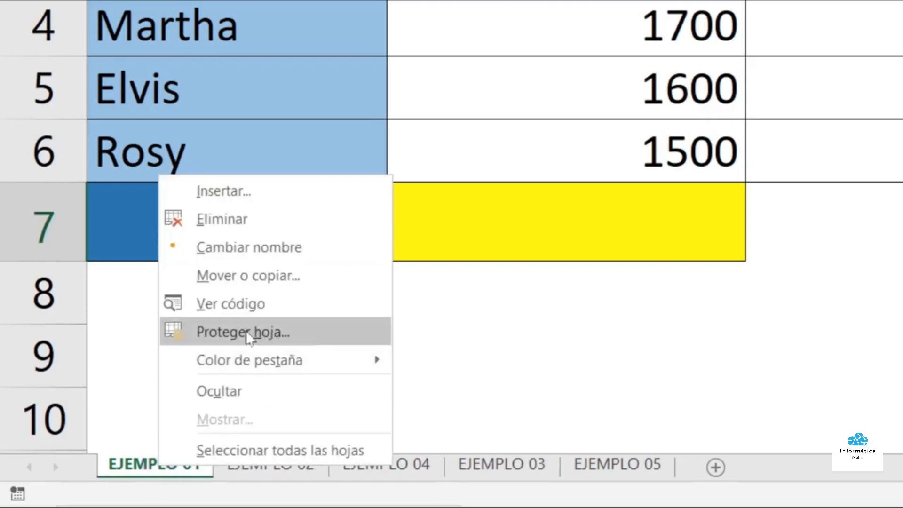
click(260, 335)
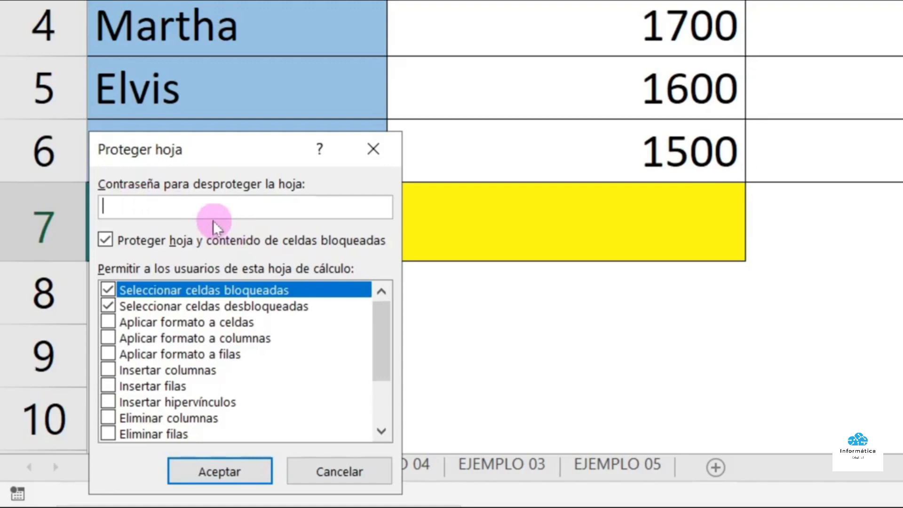
text(123)
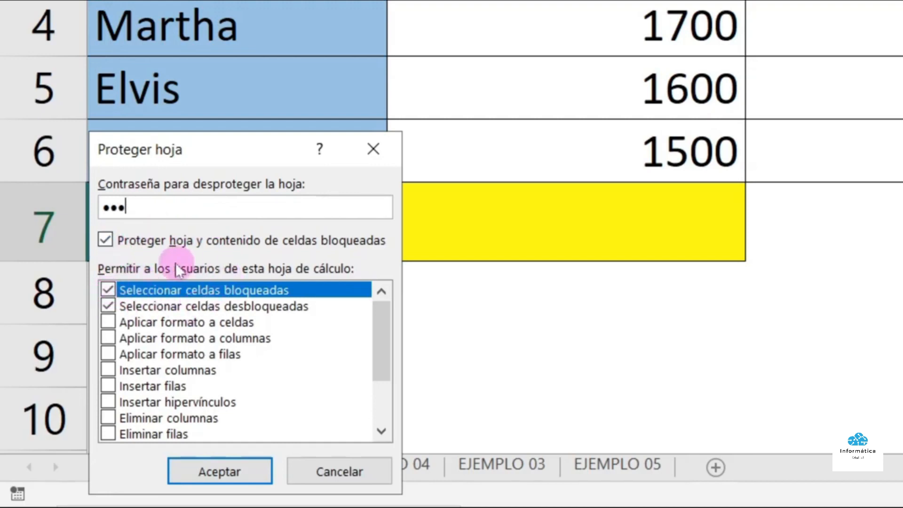
click(217, 478)
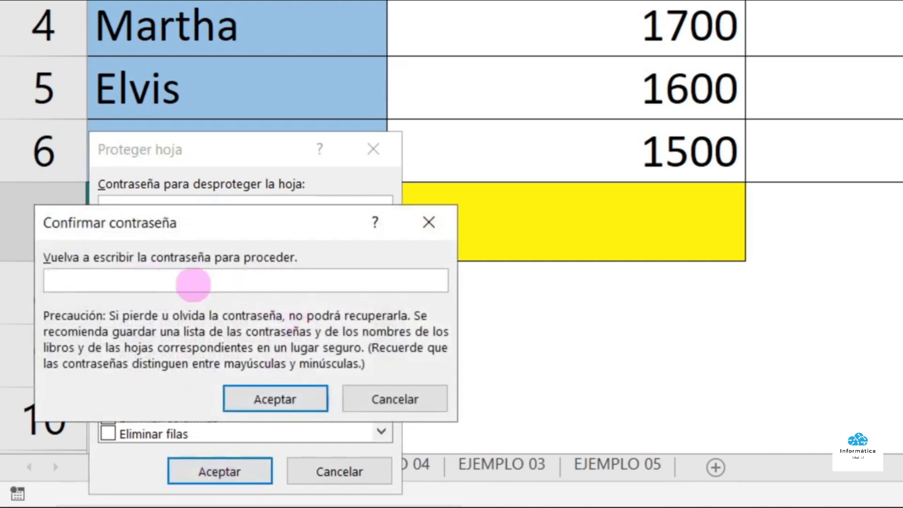
text(123)
click(246, 396)
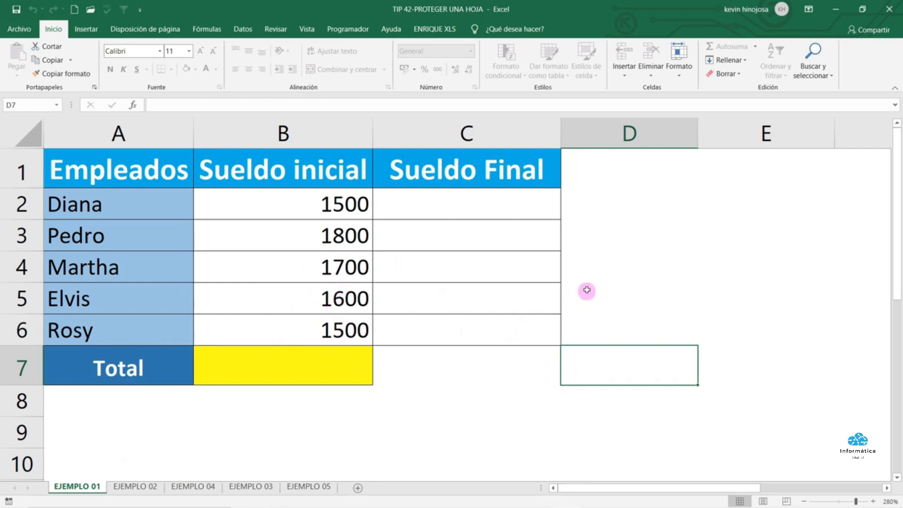
Try editing cell D3 on protected EJEMPLO 01 and dismiss the protection warning
click(631, 236)
double_click(632, 237)
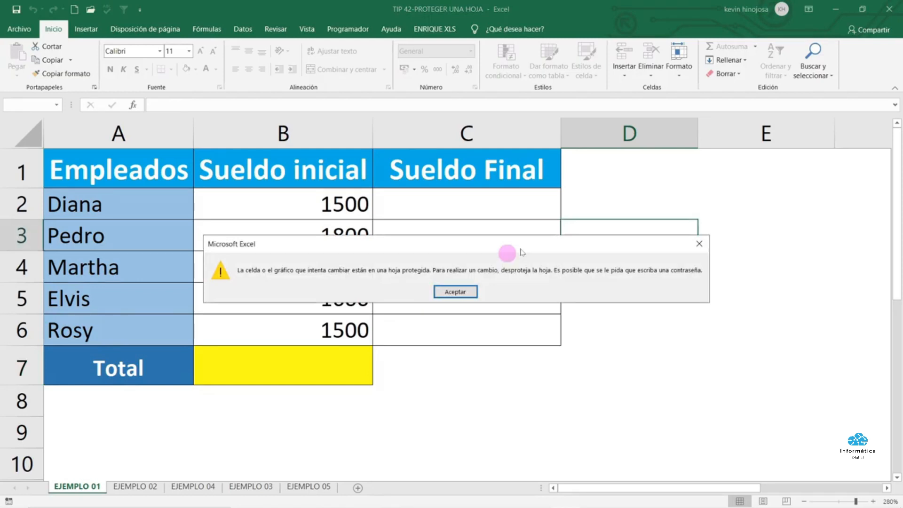
key(Return)
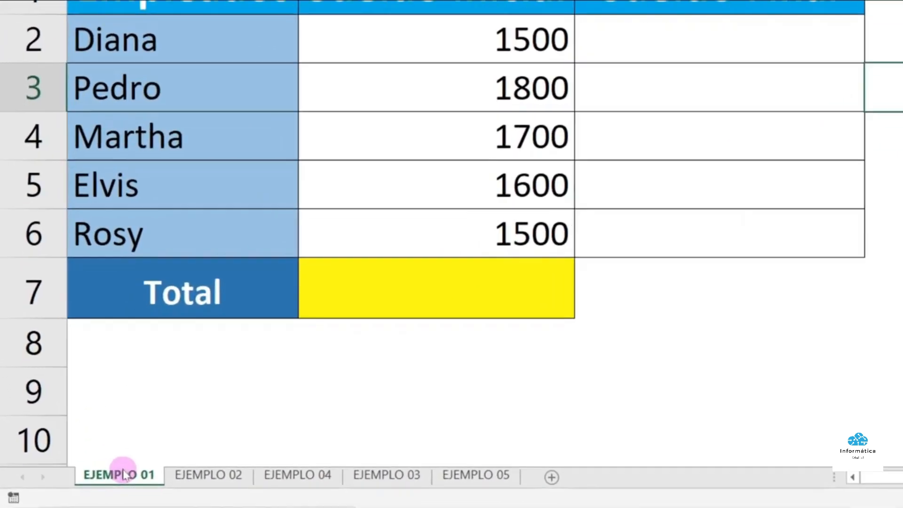
Unprotect the EJEMPLO 01 sheet by entering its password, making cells like C2 editable
right_click(124, 474)
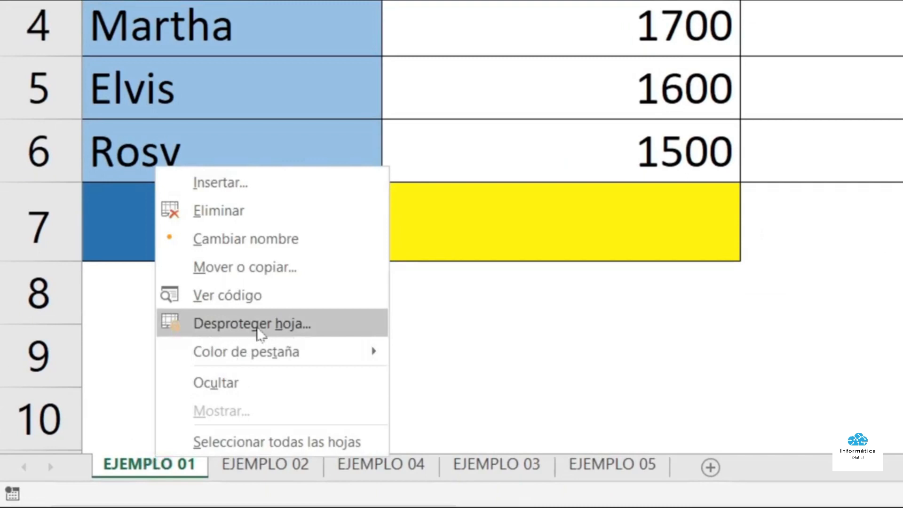
click(310, 323)
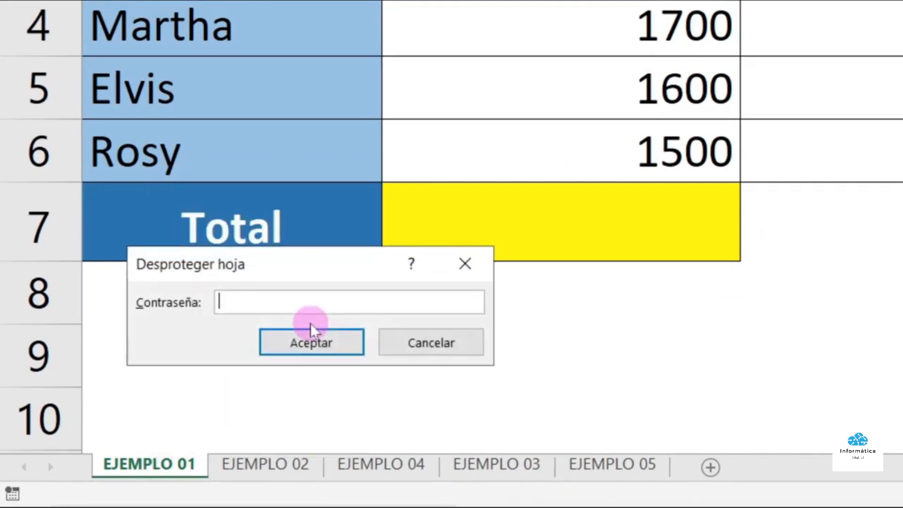
text(123)
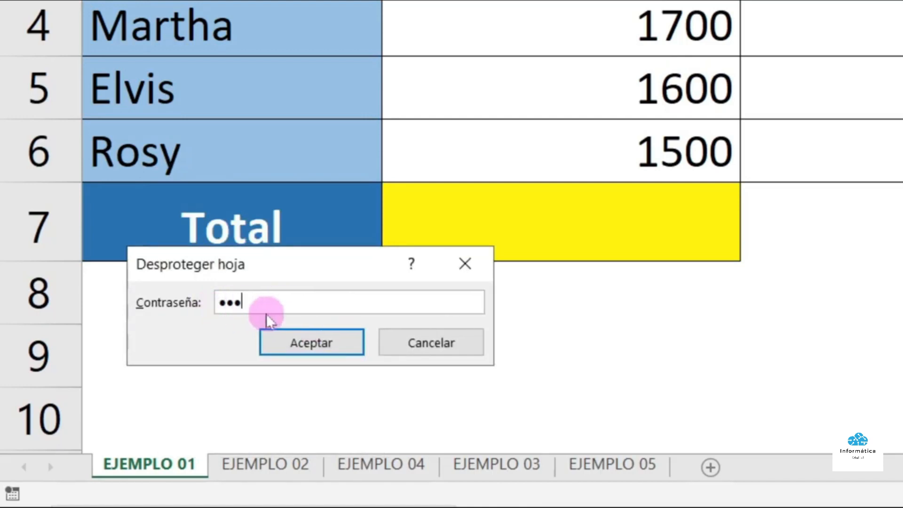
click(295, 346)
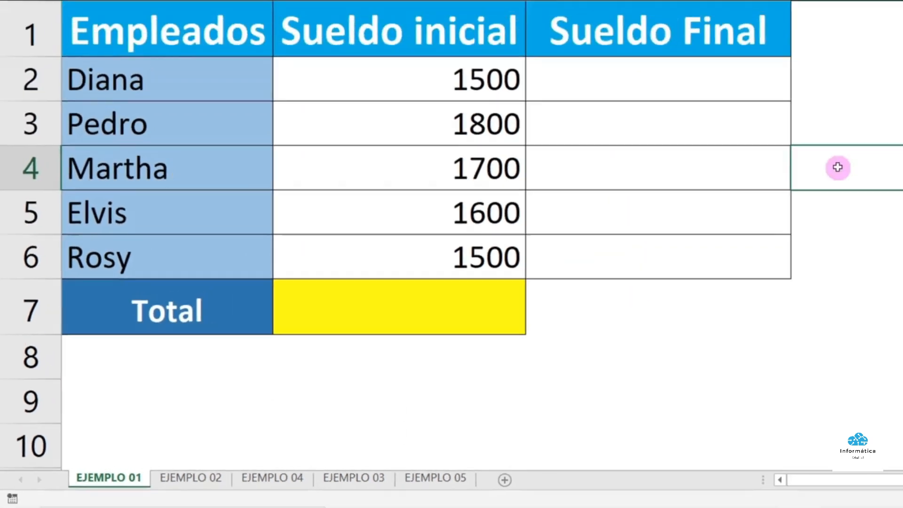
click(669, 85)
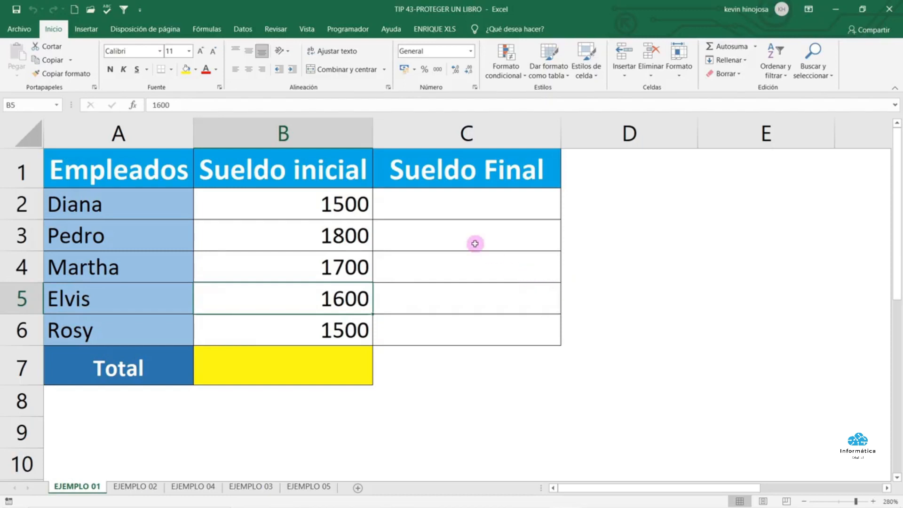
Protect the workbook structure from the Revisar tab
click(281, 32)
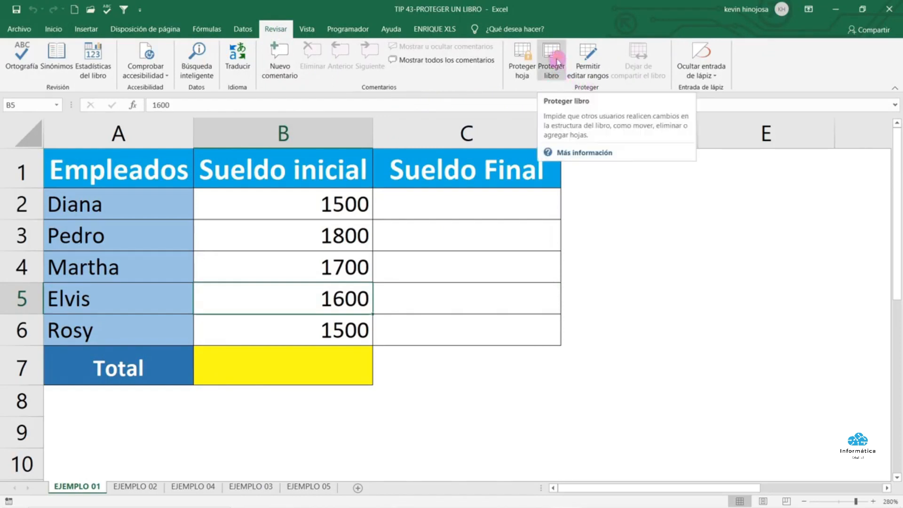
click(557, 62)
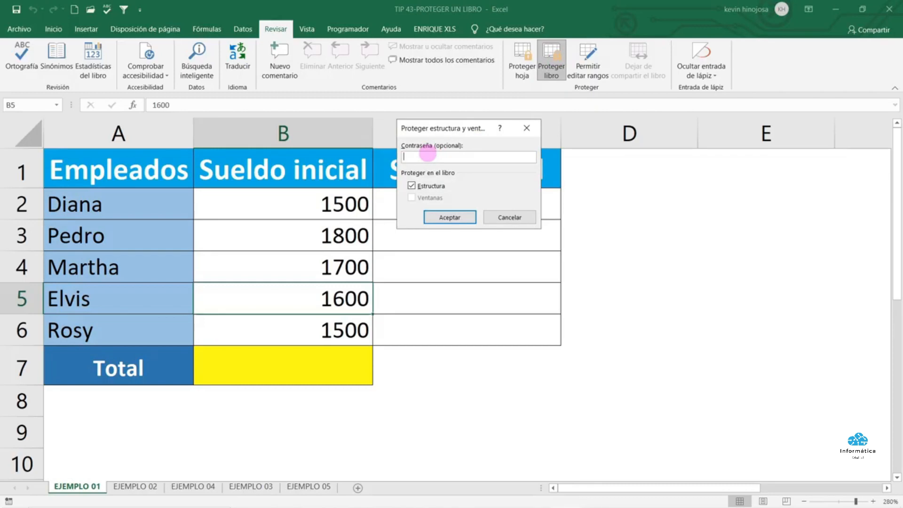
click(443, 217)
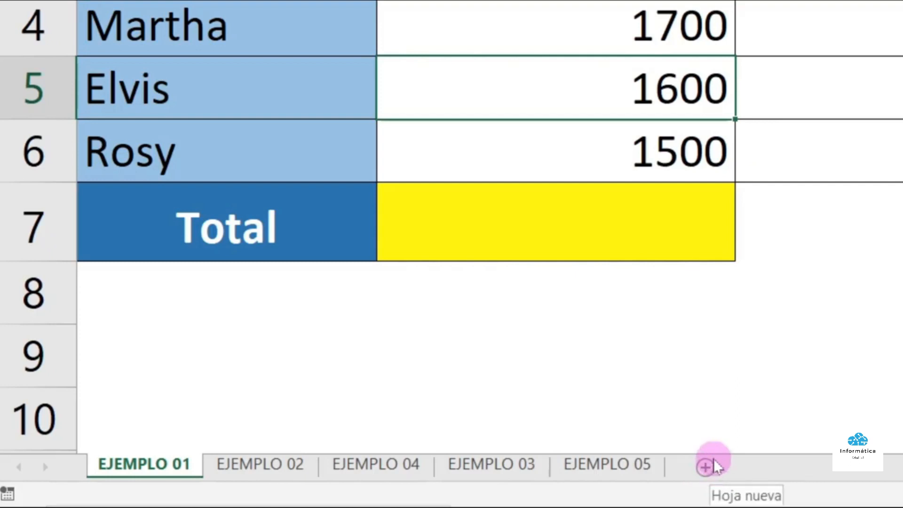
Confirm EJEMPLO 05's tab options are disabled, then unprotect the workbook and add a new sheet
right_click(641, 465)
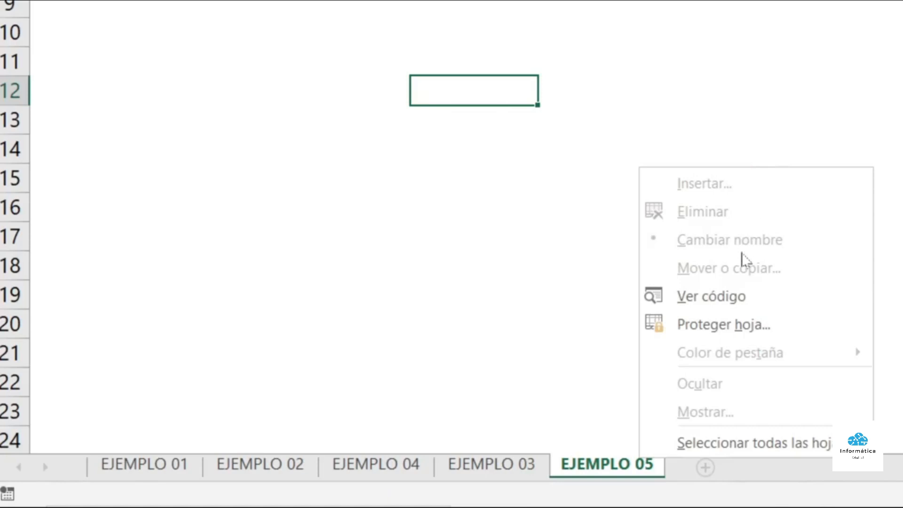
click(536, 324)
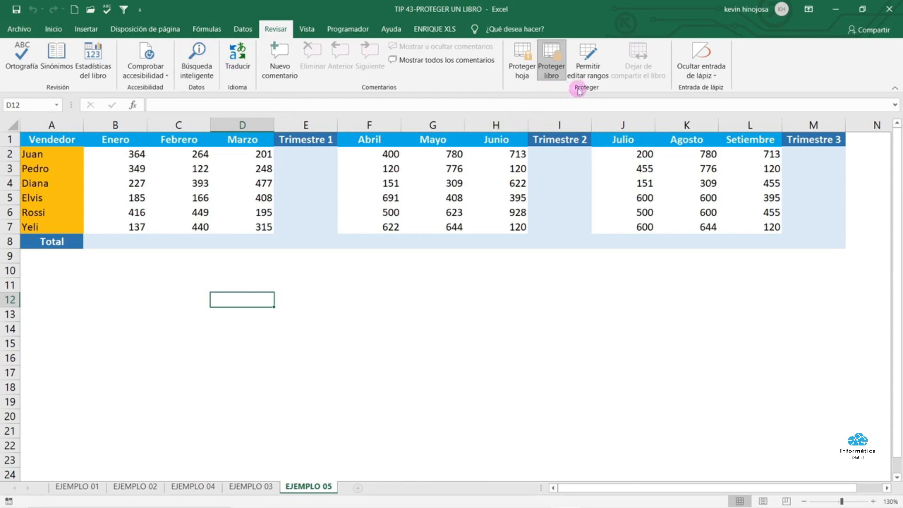
click(554, 49)
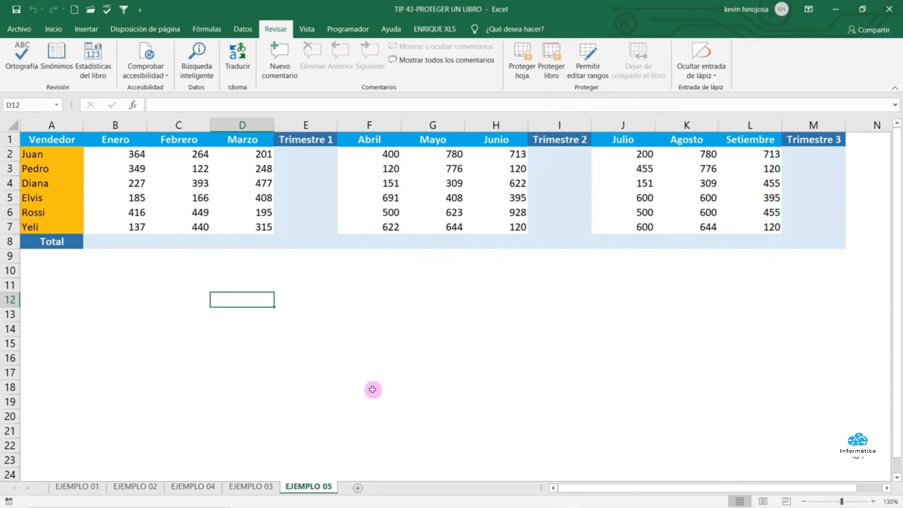
click(358, 488)
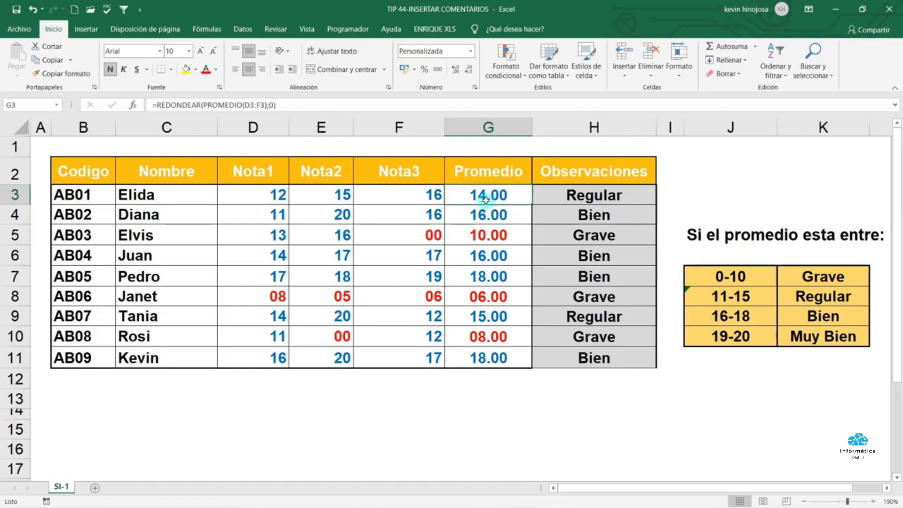
Add a comment on G3 reading 'Calcular el promedio de las 3 notas' without the author label
click(472, 209)
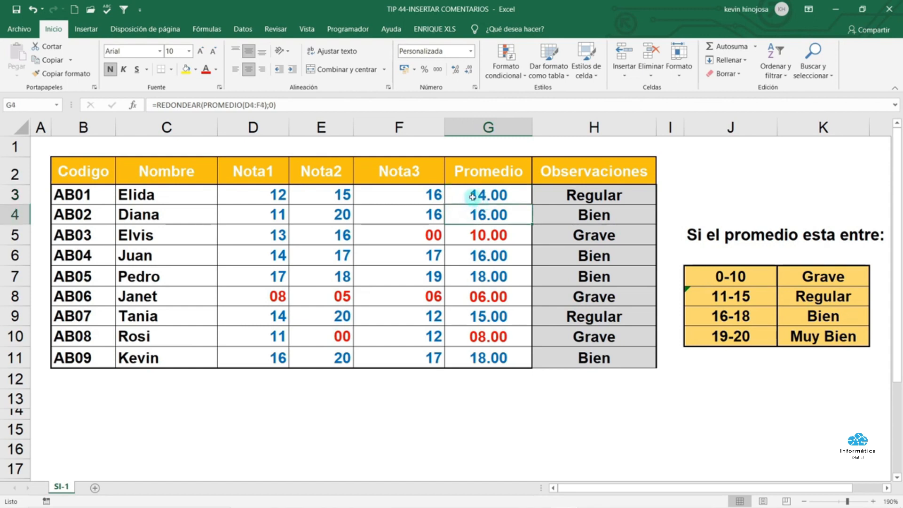
click(473, 197)
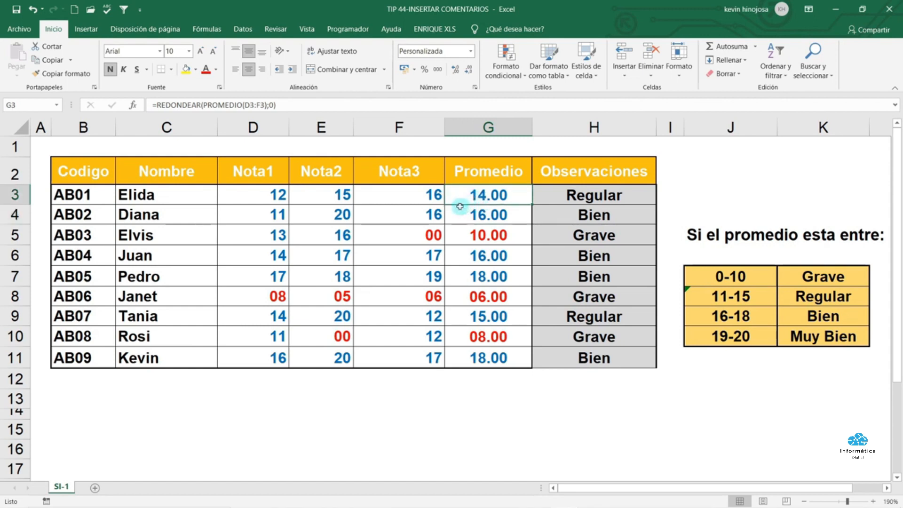
click(275, 30)
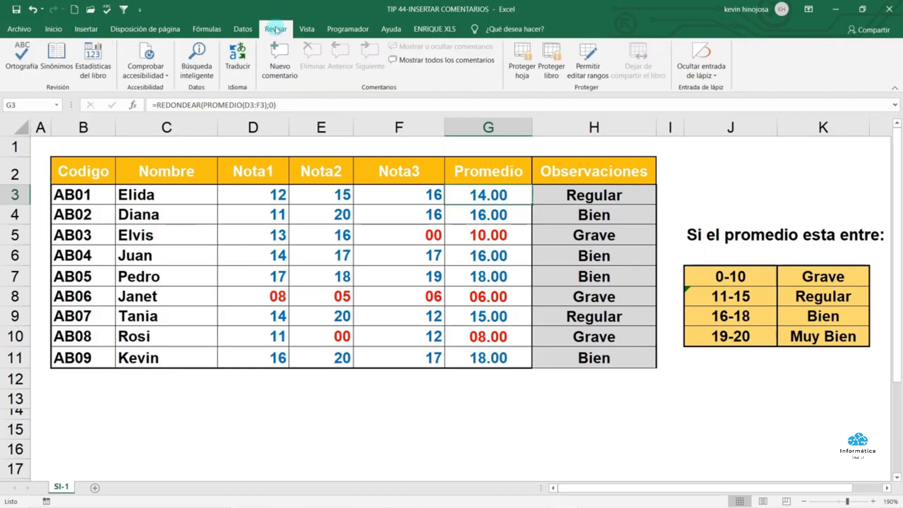
click(284, 52)
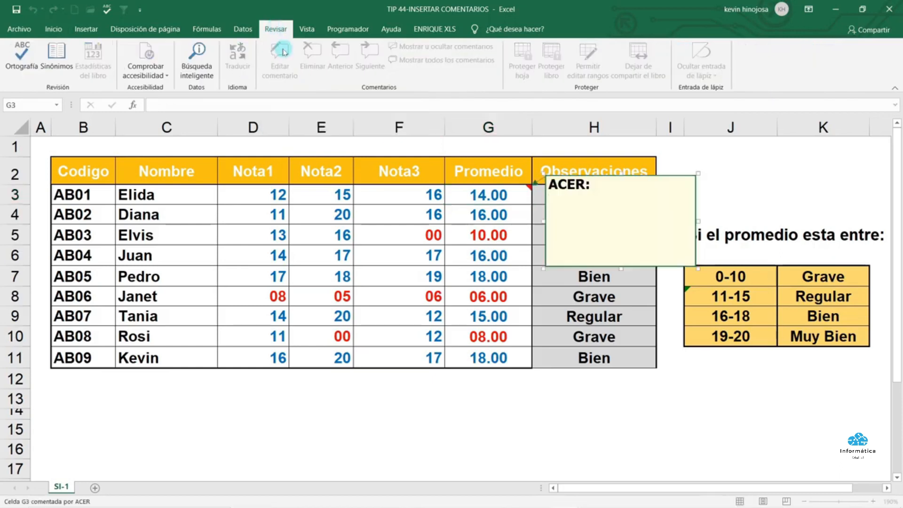
drag(593, 185, 549, 188)
key(BackSpace)
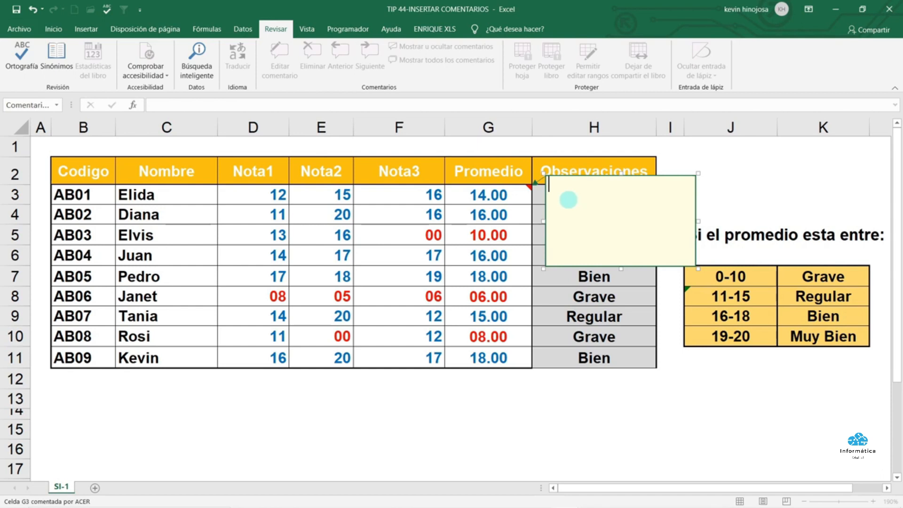
key(Caps_Lock)
text(Calcular)
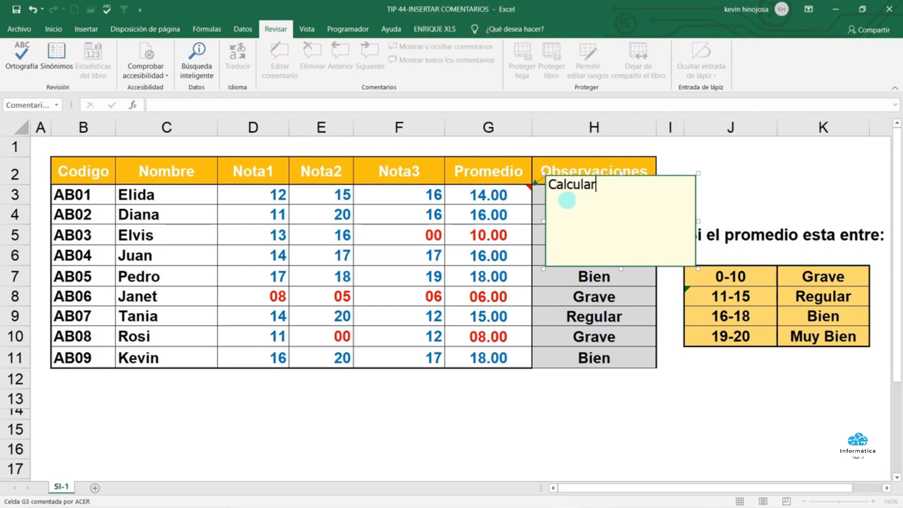
text( el promedio de las )
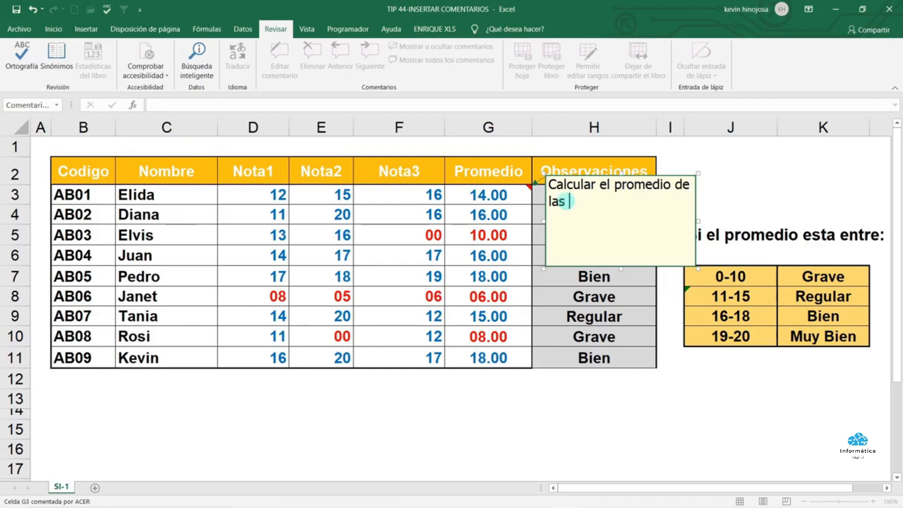
text(3 notas)
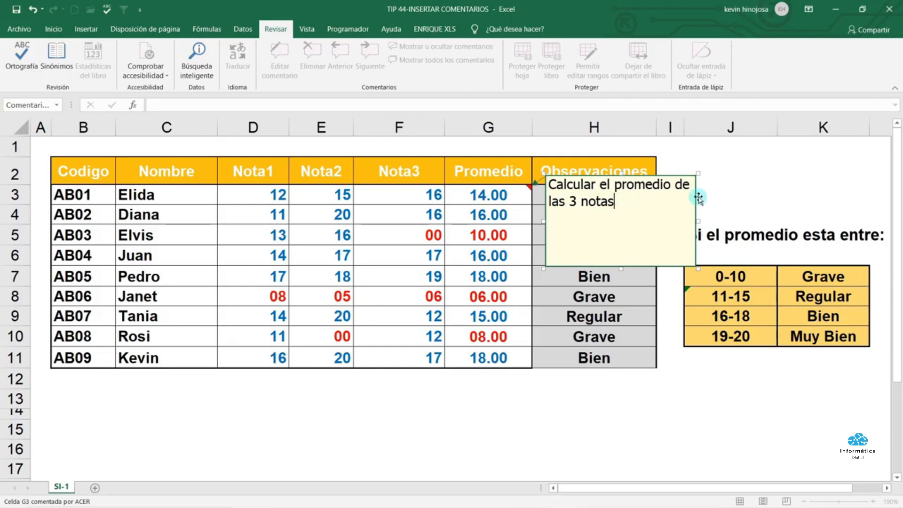
click(735, 187)
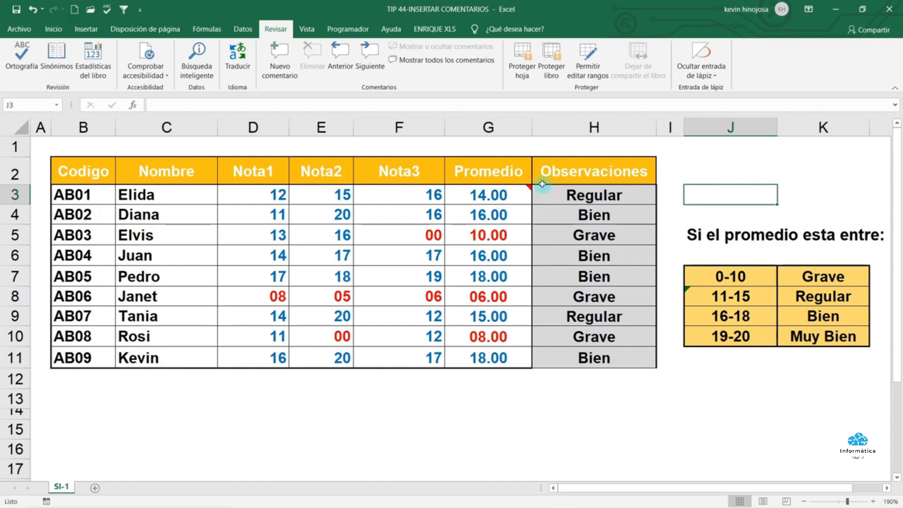
Select cell G3 and delete its comment with Revisar > Eliminar
mouse_move(518, 189)
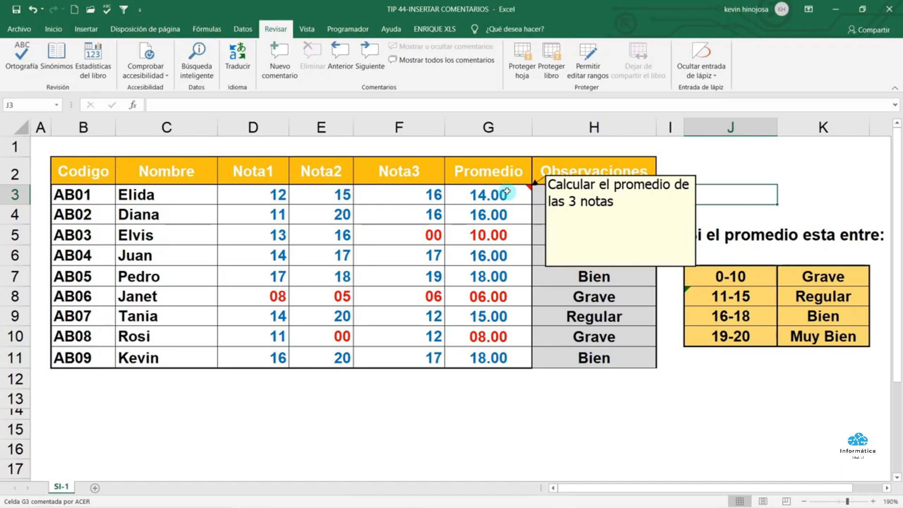
click(507, 192)
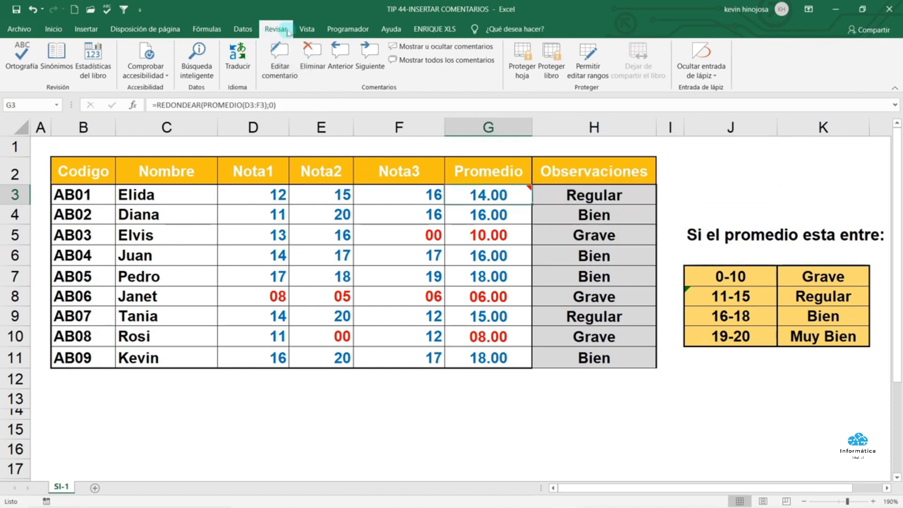
click(314, 47)
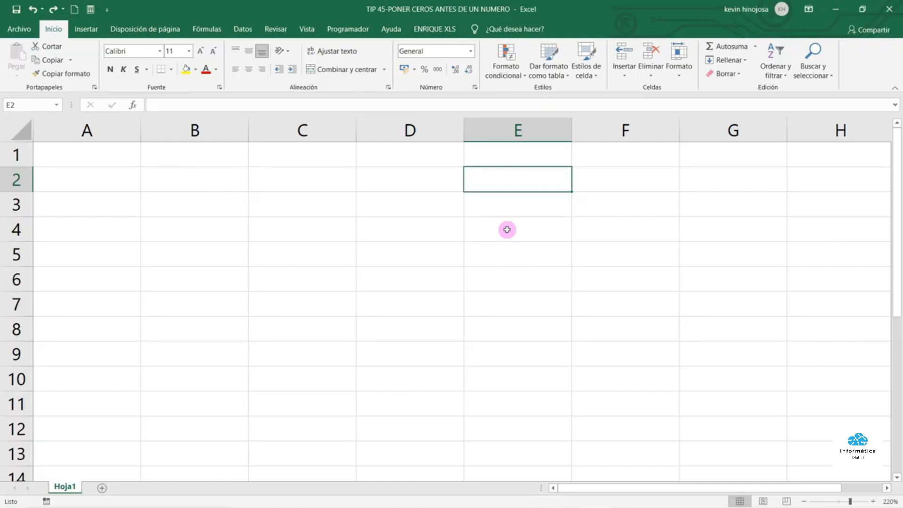
Enter codes 01 in D2 and 002 in D3, then select column D from D2 downward
click(423, 185)
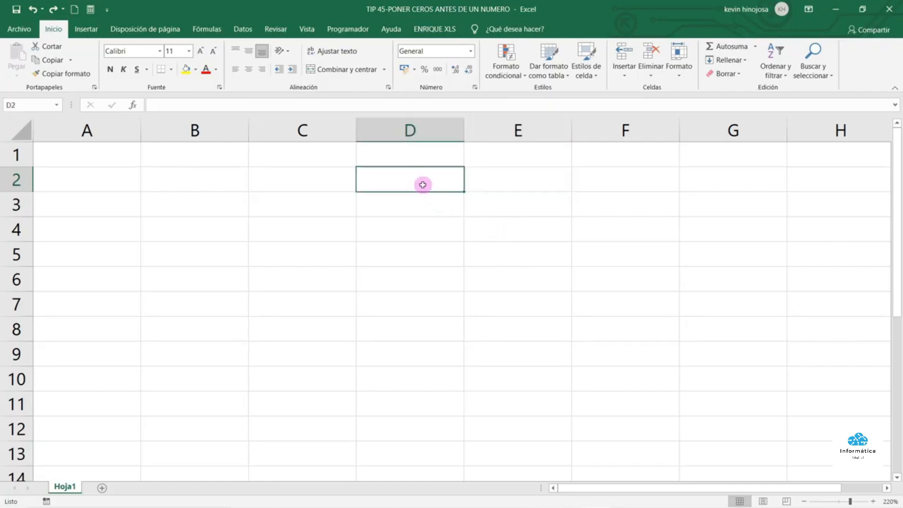
text(01)
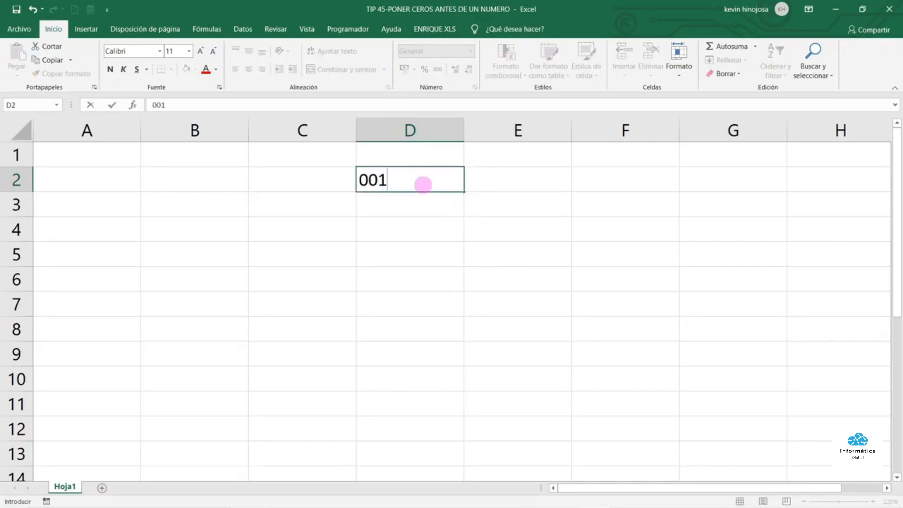
key(Return)
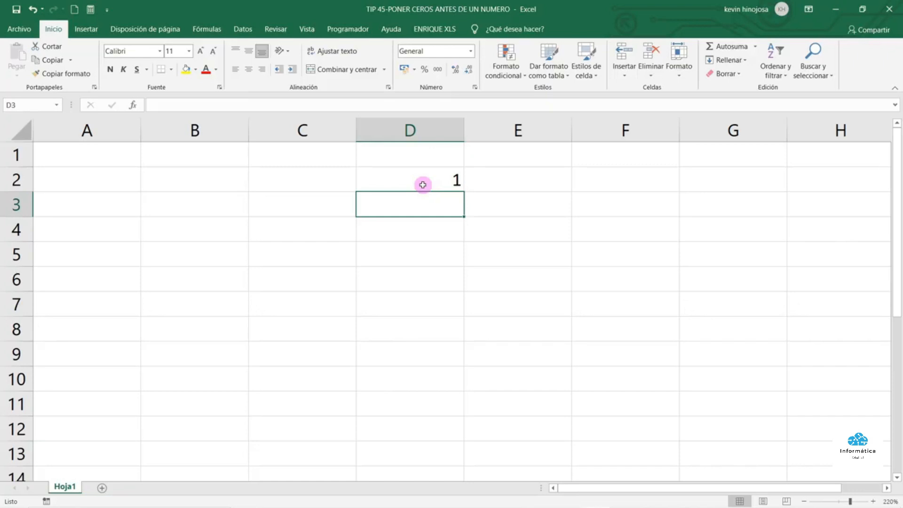
text(002)
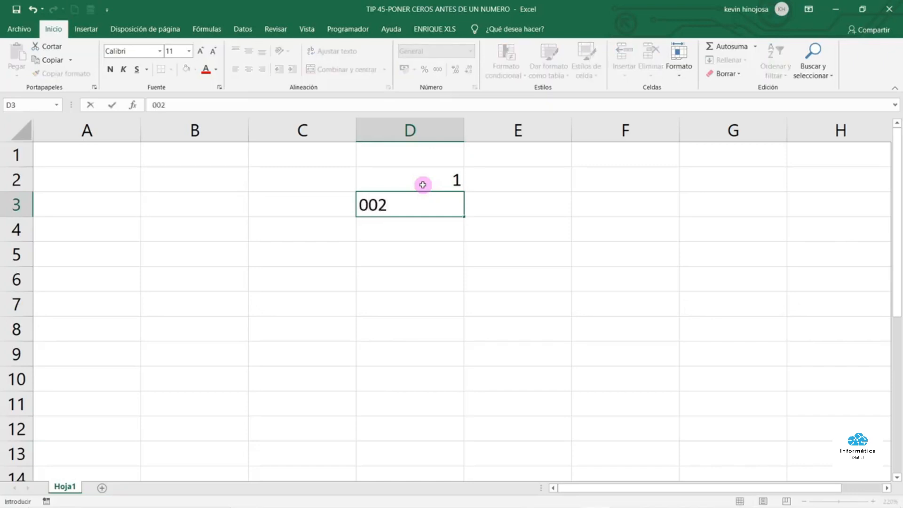
key(Return)
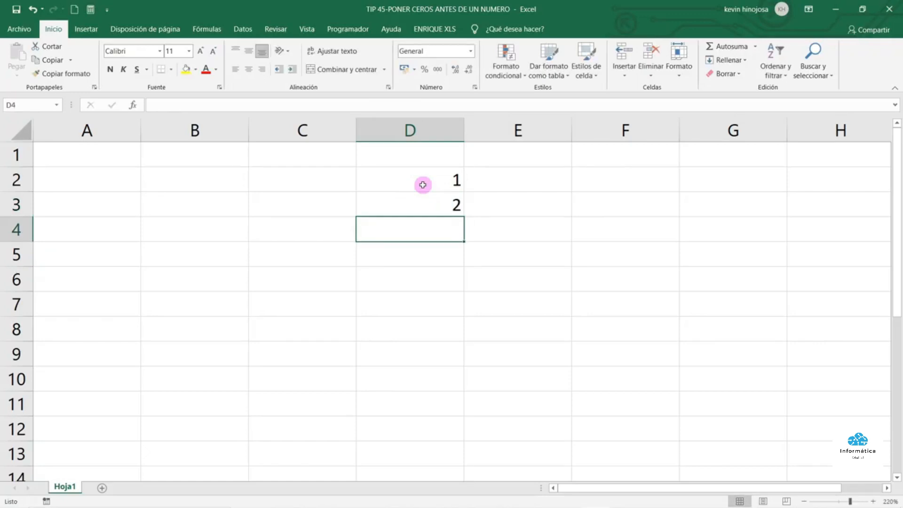
drag(414, 181, 419, 444)
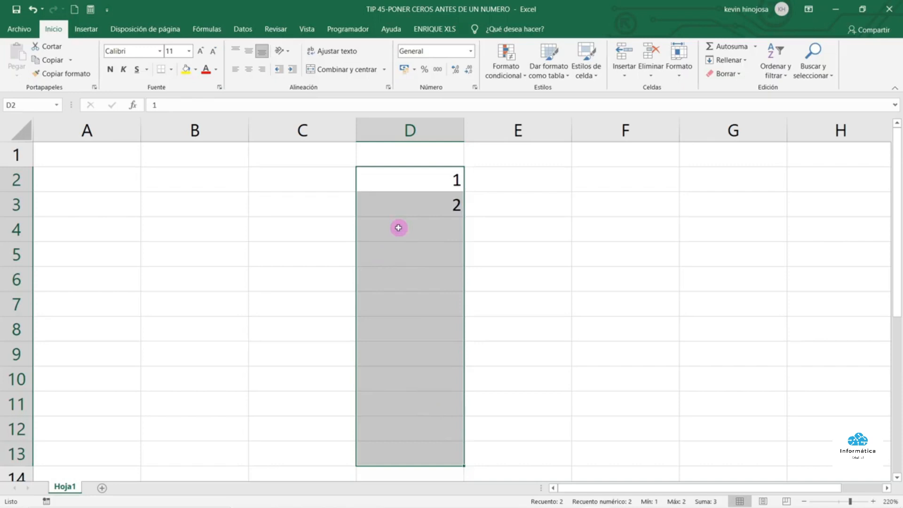
Give the selected column D cells the custom number format 000 via Formato de celdas
right_click(410, 277)
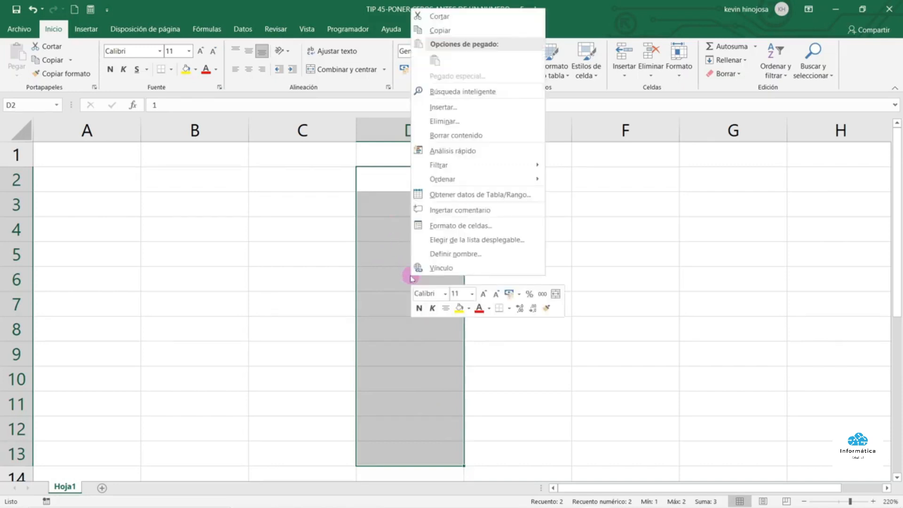
click(480, 227)
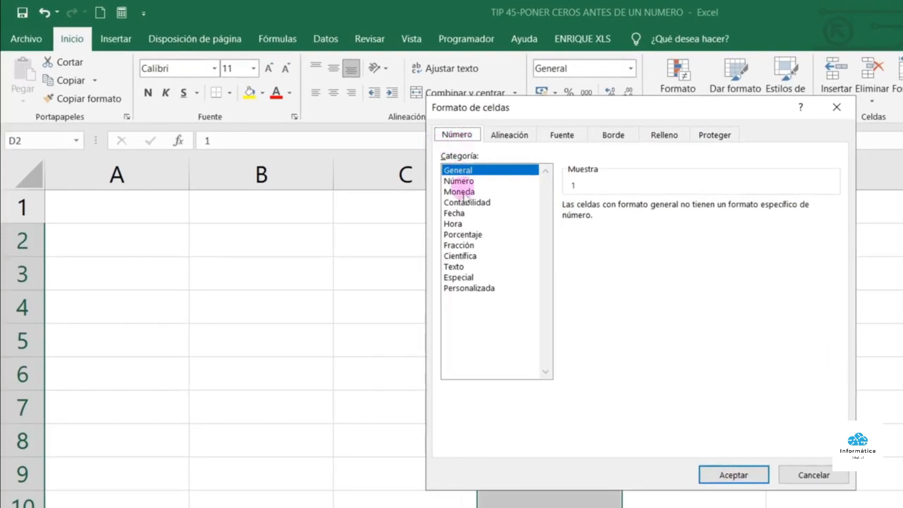
click(489, 291)
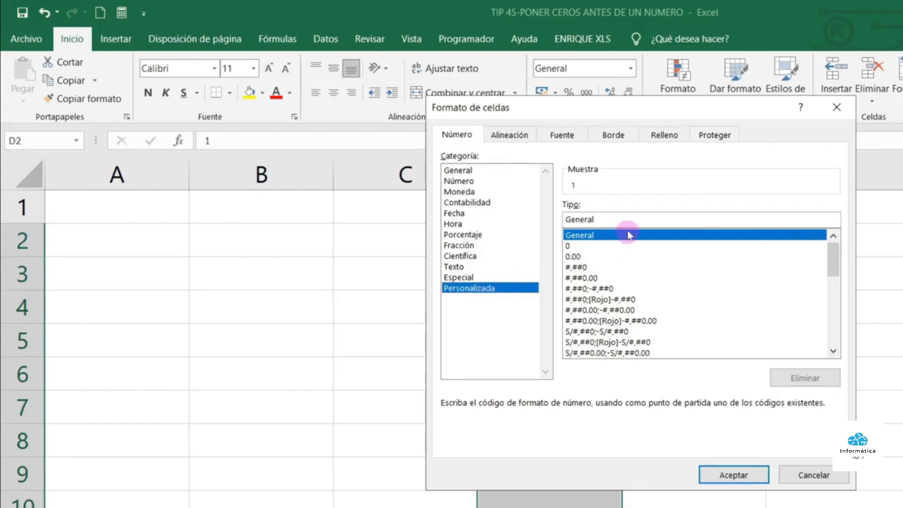
drag(614, 219, 541, 217)
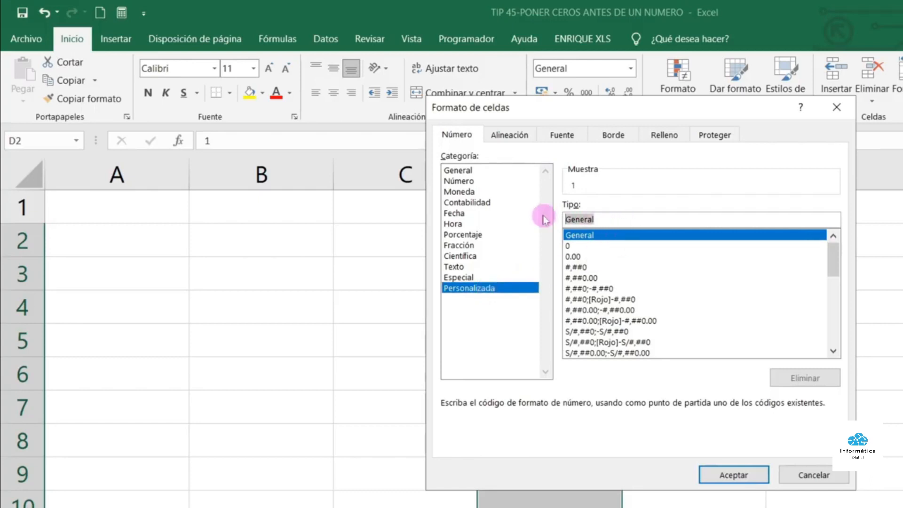
key(Delete)
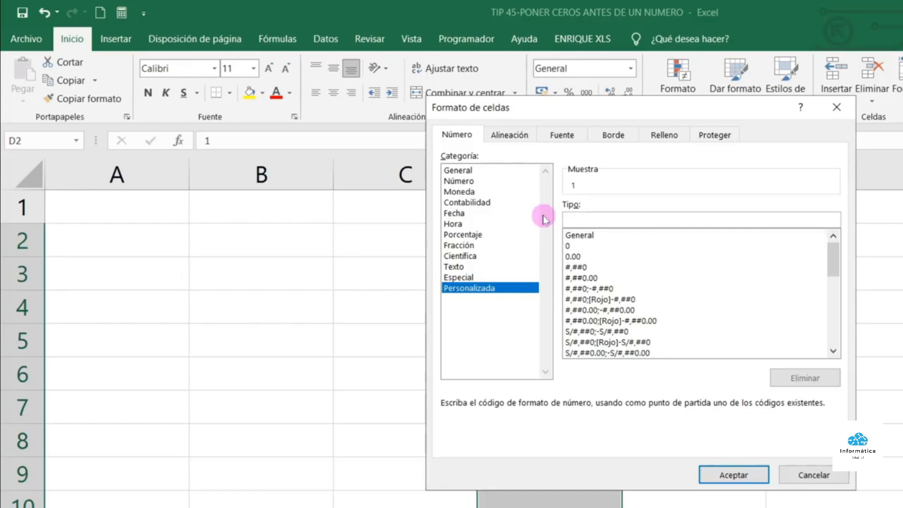
text(000)
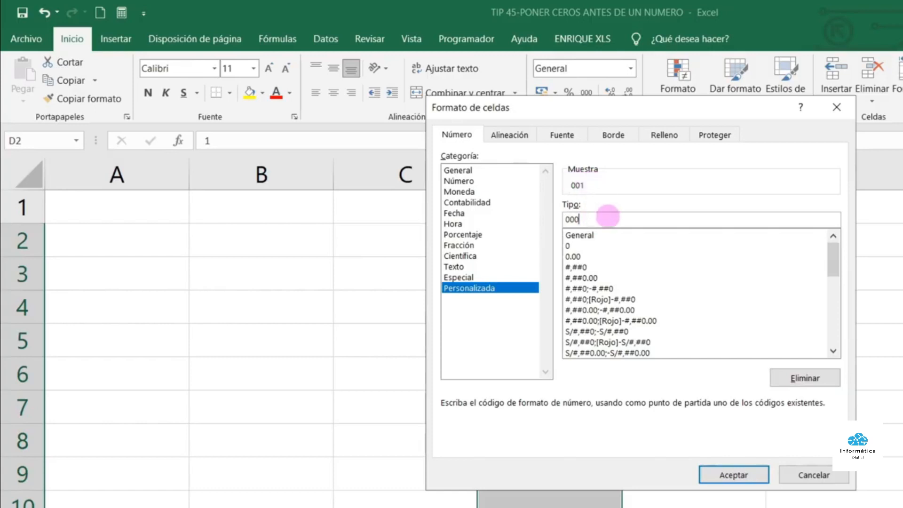
text(0)
key(BackSpace)
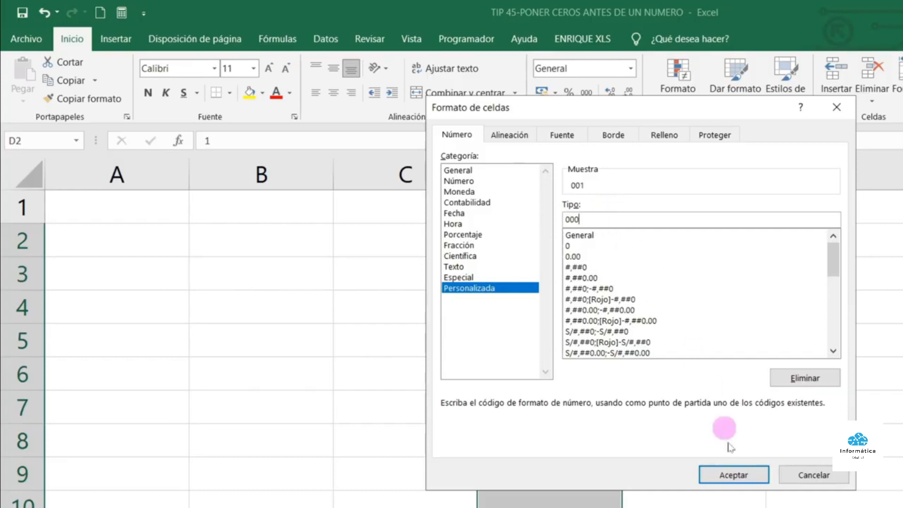
click(742, 475)
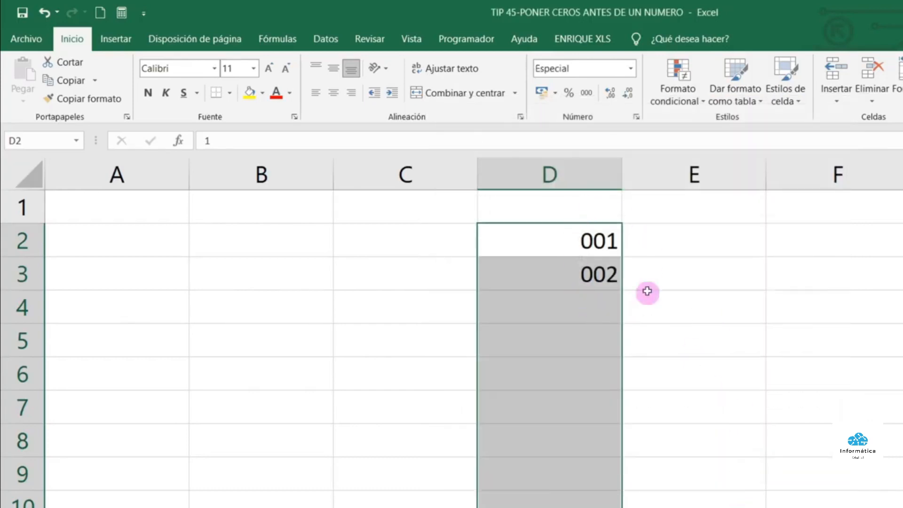
Enter 003 in cell D4 below the 001 and 002 codes
click(580, 237)
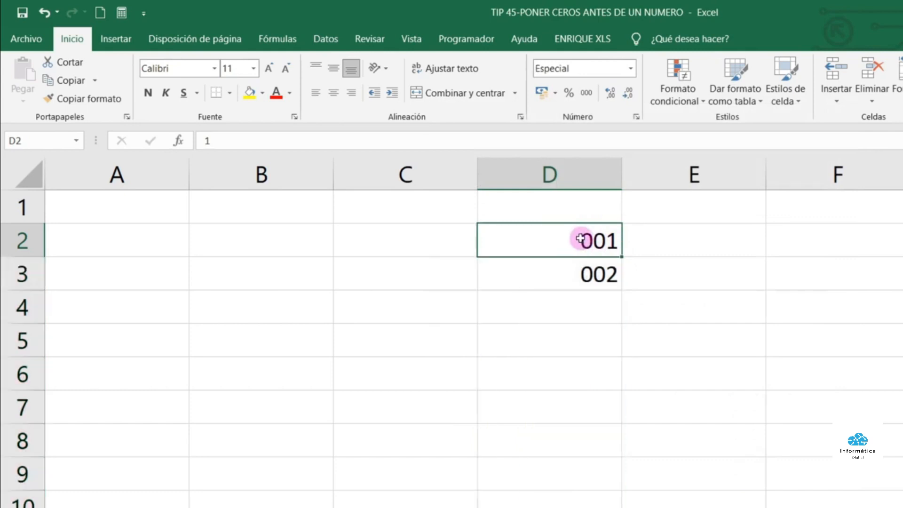
click(585, 283)
click(574, 306)
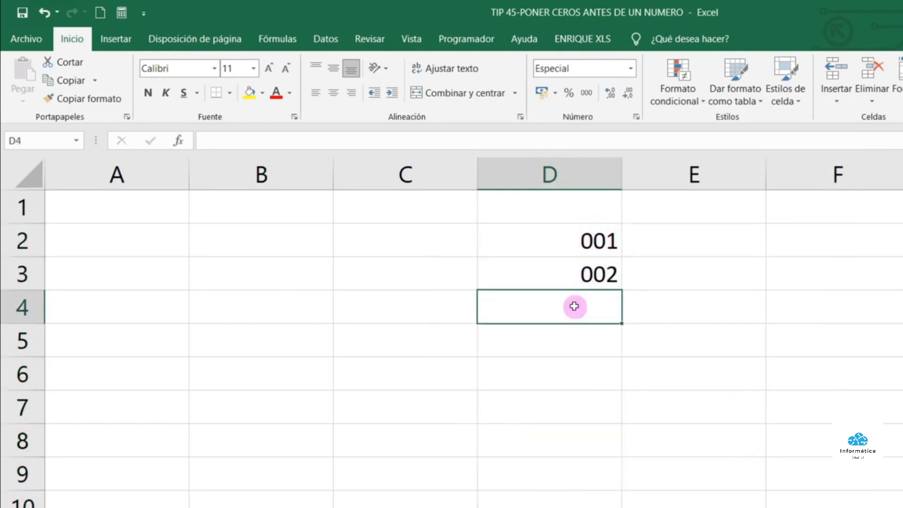
text(003)
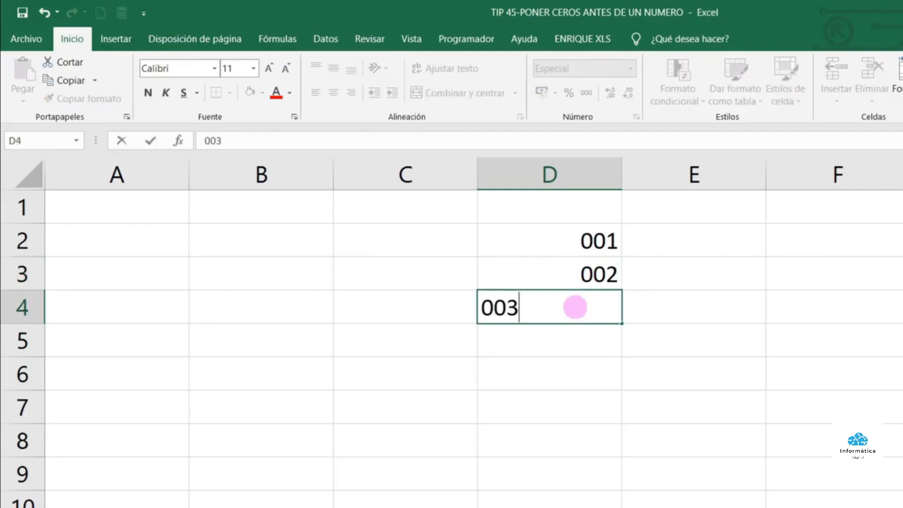
key(Return)
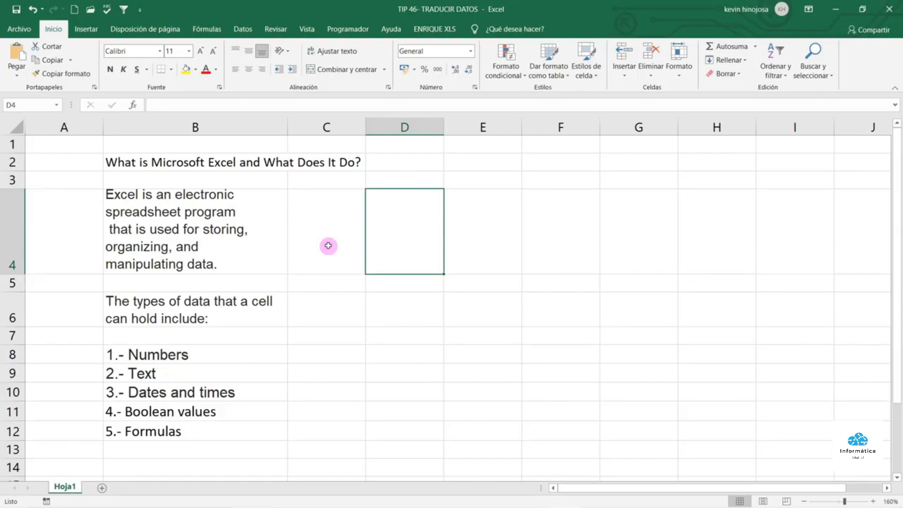
Select the English text in B2:B12, then open the Traductor pane from Revisar
drag(210, 162, 216, 423)
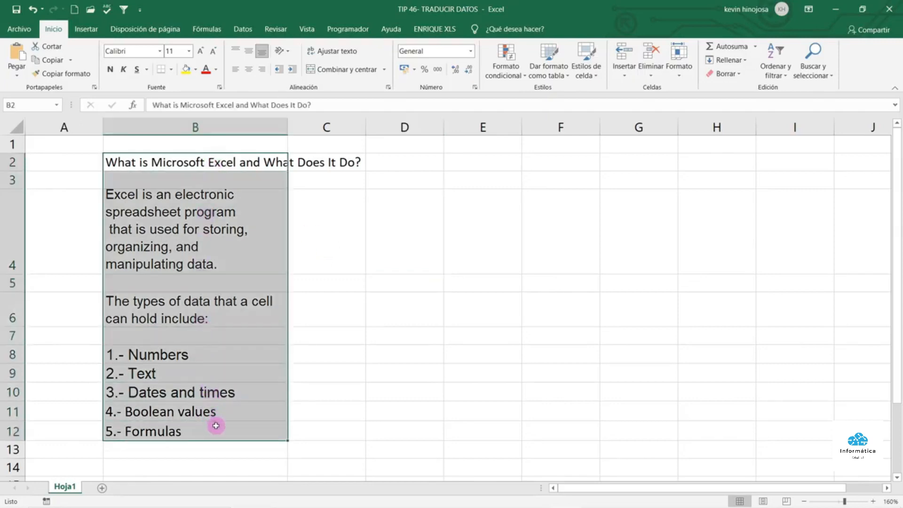
click(334, 257)
click(394, 237)
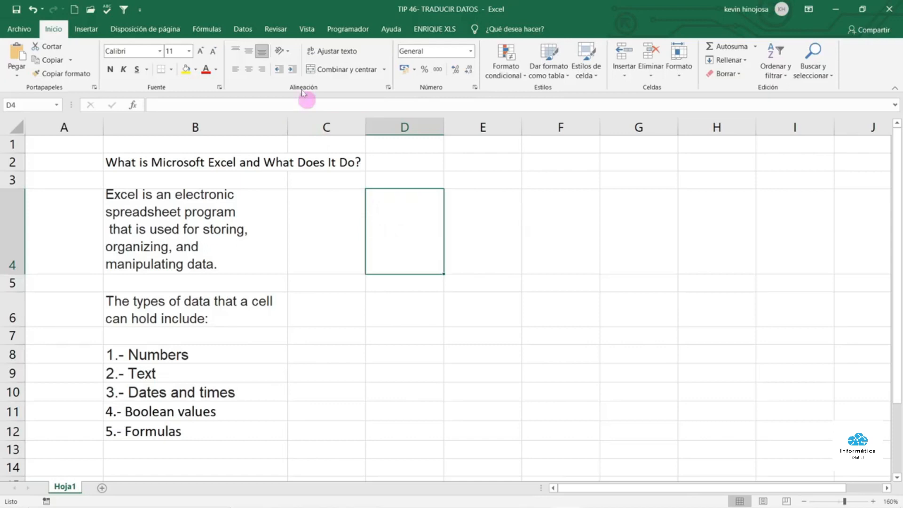
click(276, 29)
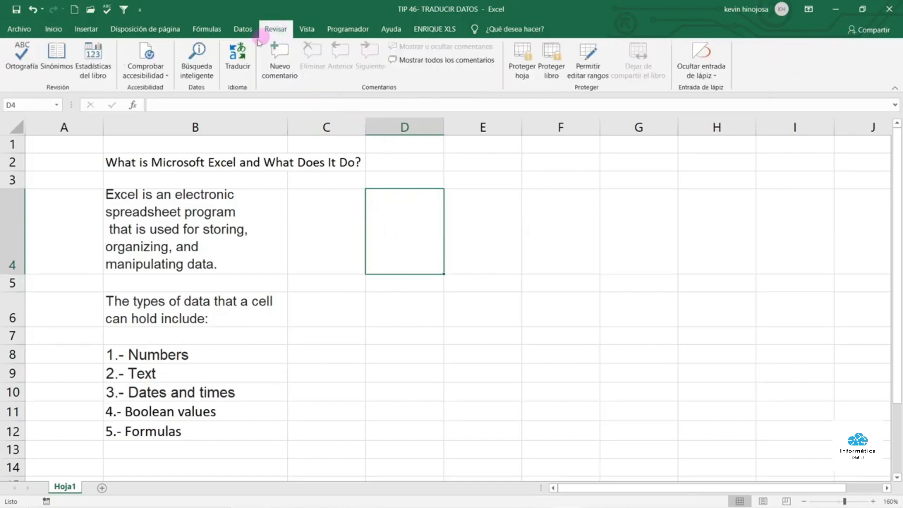
click(238, 57)
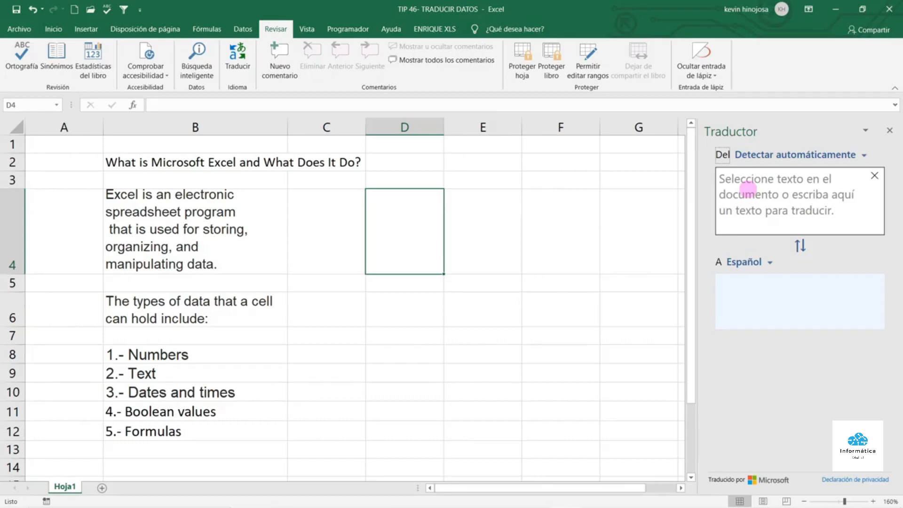
Select the English text in B2:B12 for the translator
click(165, 161)
drag(165, 161, 167, 422)
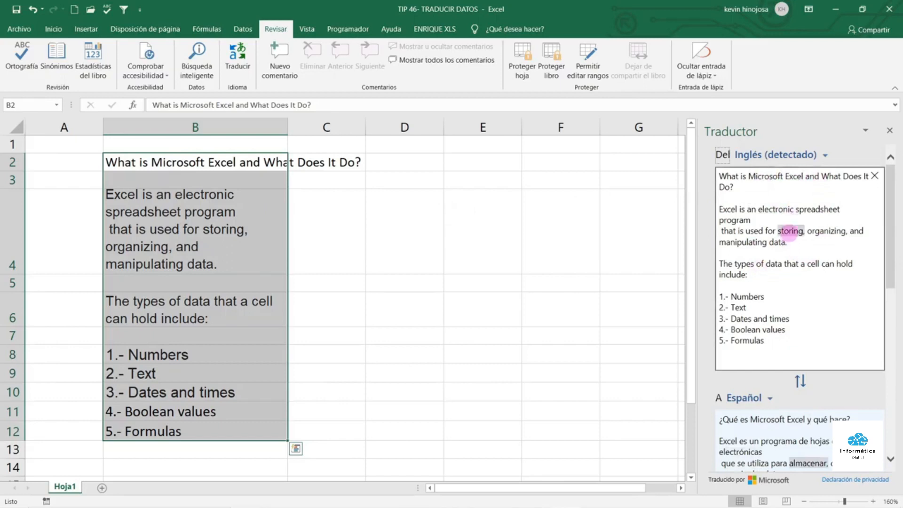
scroll(793, 231, down, 3)
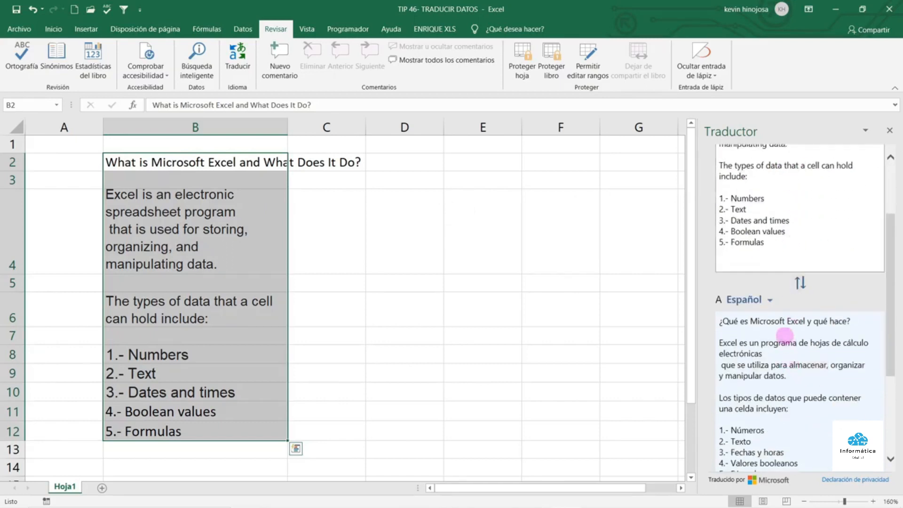
scroll(792, 325, down, 2)
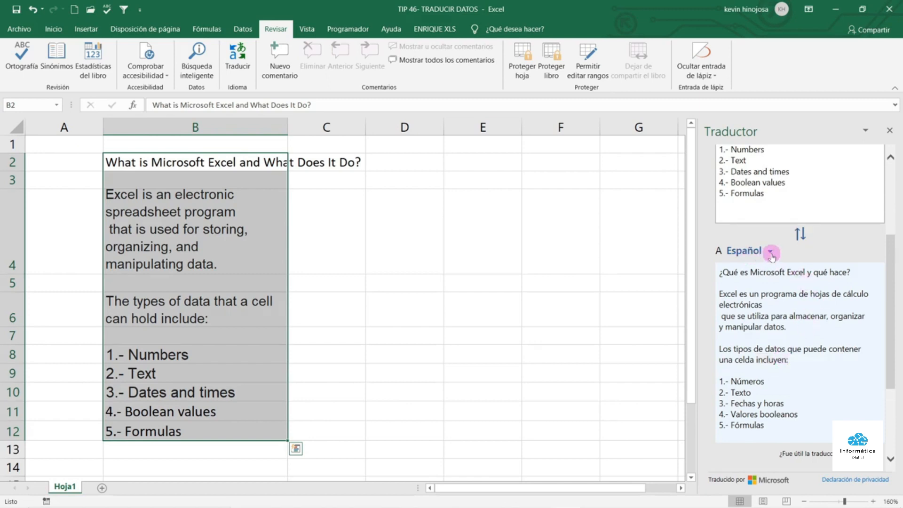
Set the translator's target language to Italiano to translate the text
click(771, 253)
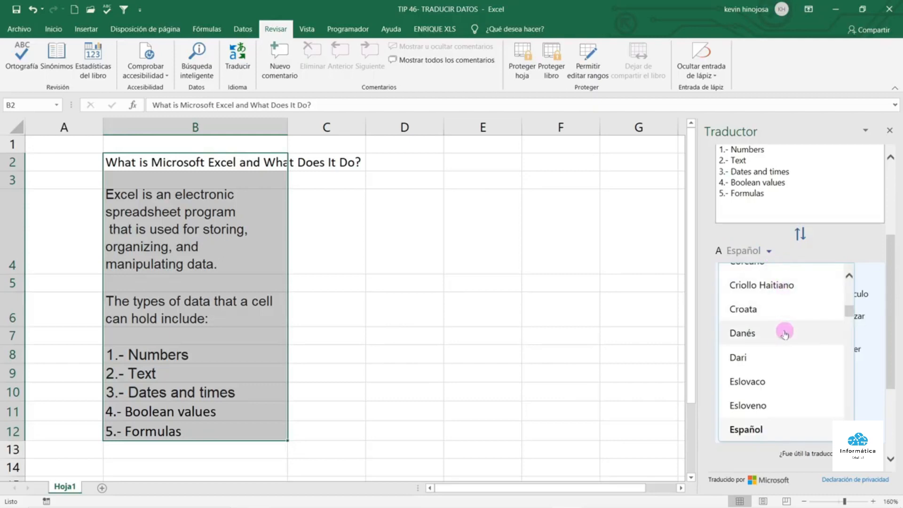
scroll(785, 334, down, 1)
scroll(785, 334, down, 1)
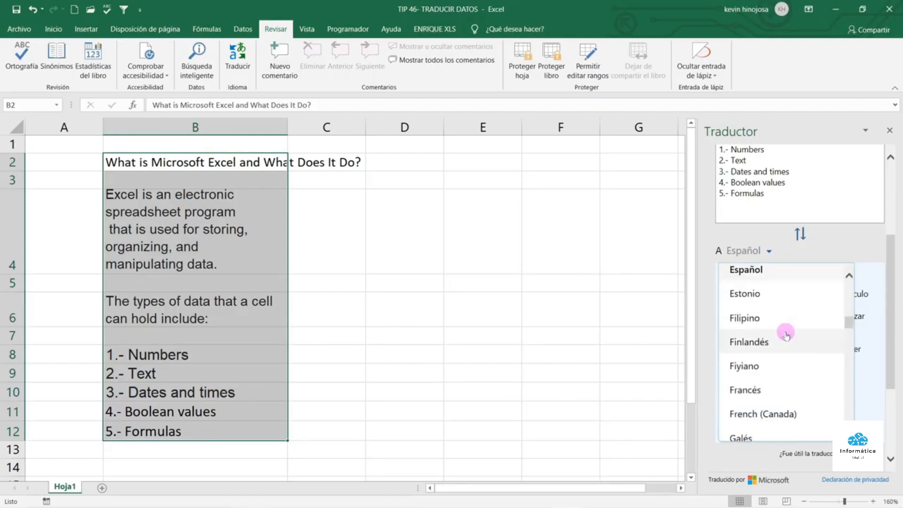
scroll(786, 335, down, 3)
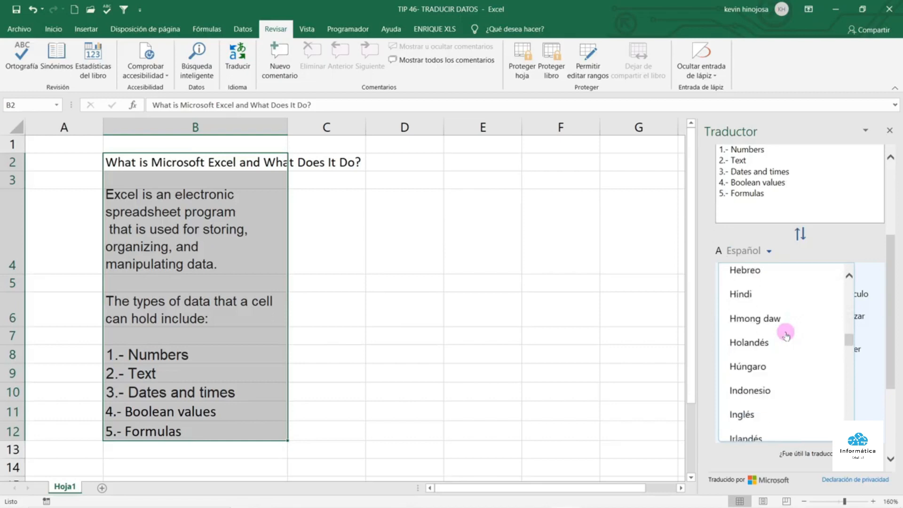
scroll(782, 352, down, 3)
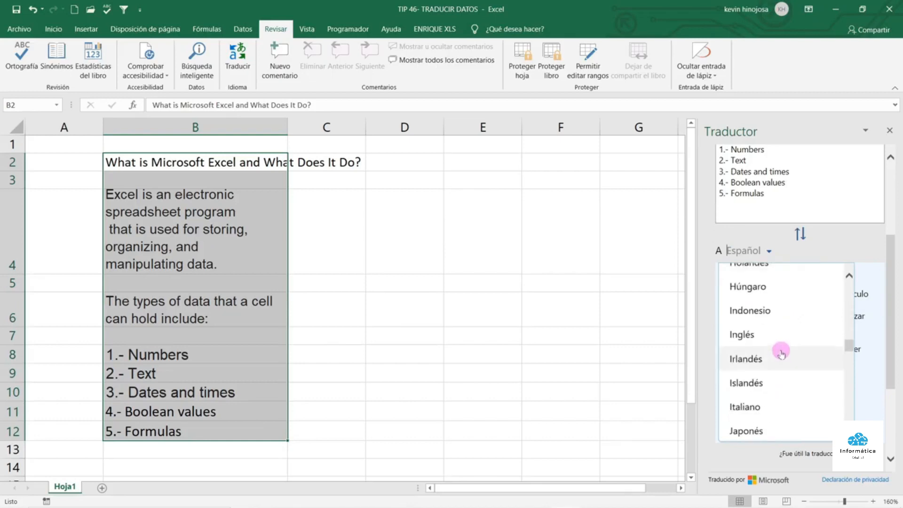
scroll(781, 353, down, 2)
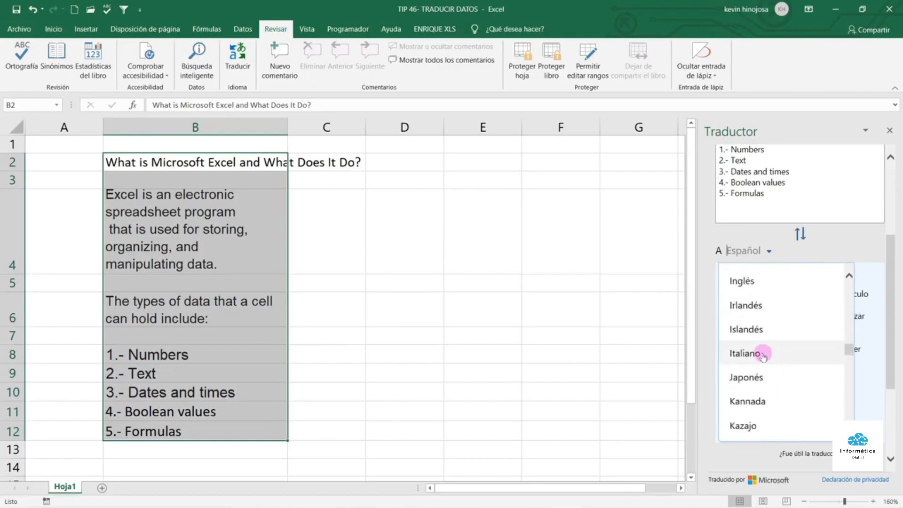
click(762, 353)
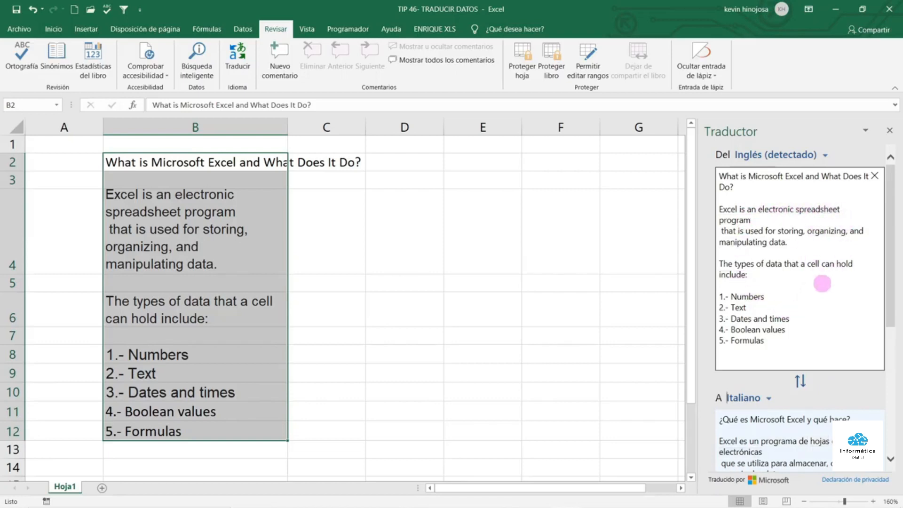
double_click(822, 284)
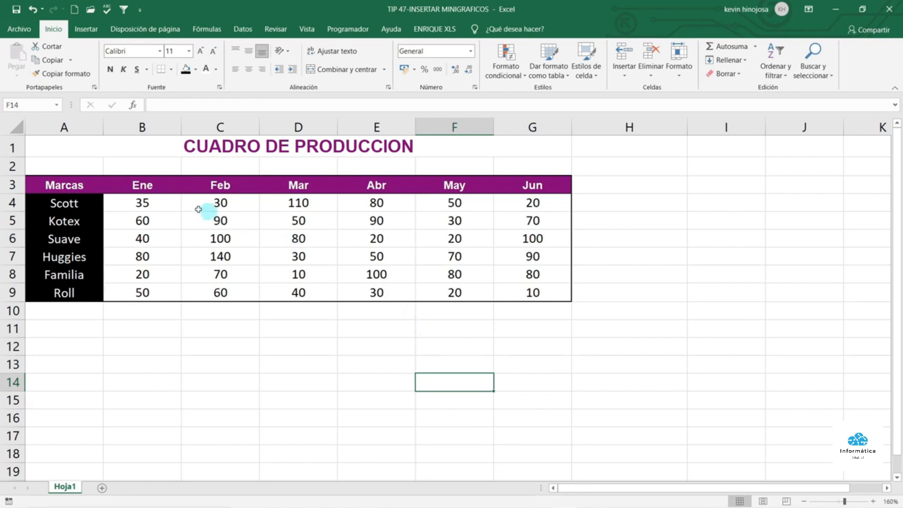
Select Scott's values B4:G4 and start a Líneas sparkline from the Insertar tab
drag(172, 202, 497, 286)
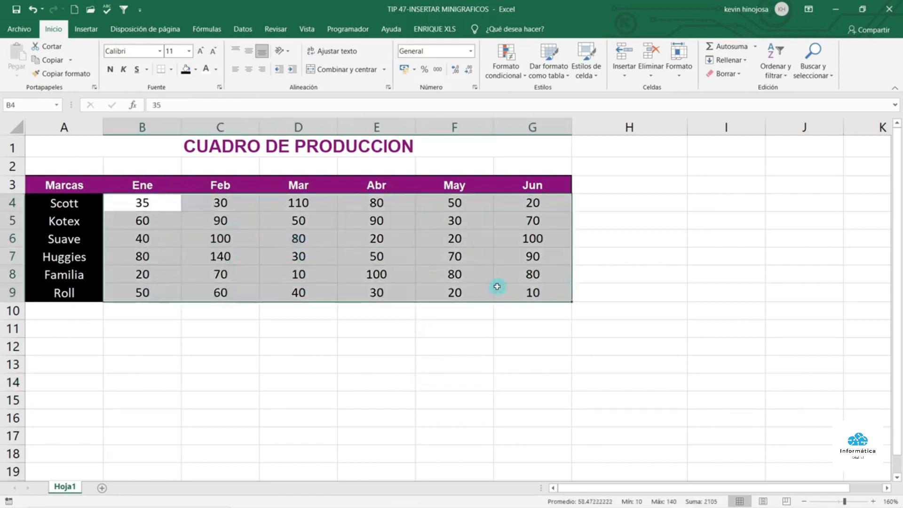
double_click(399, 349)
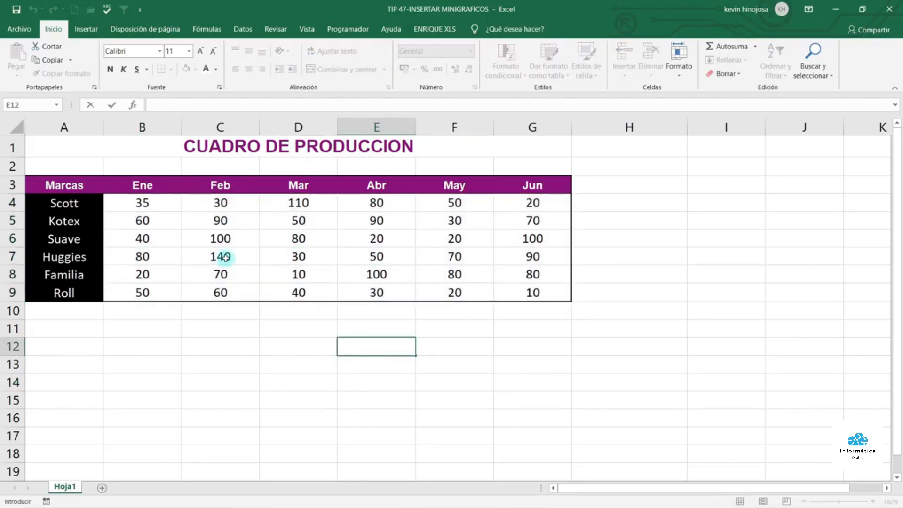
drag(142, 203, 516, 200)
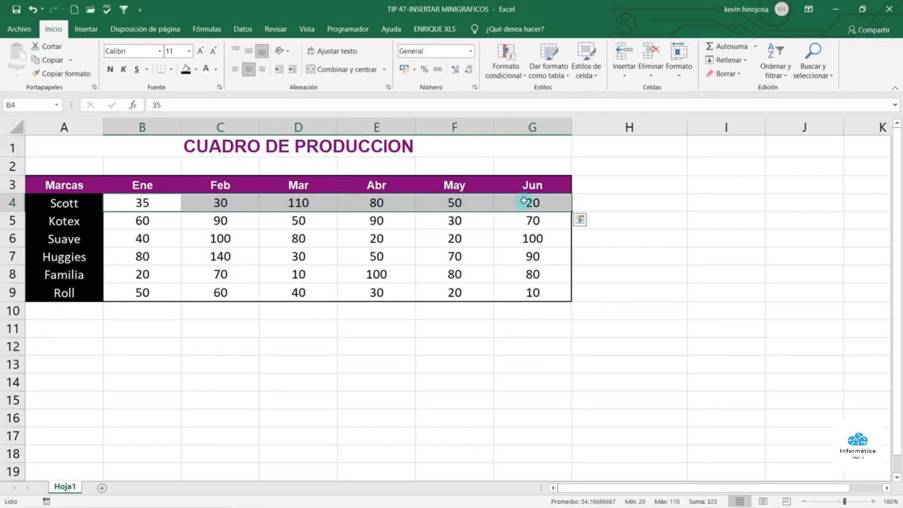
click(89, 30)
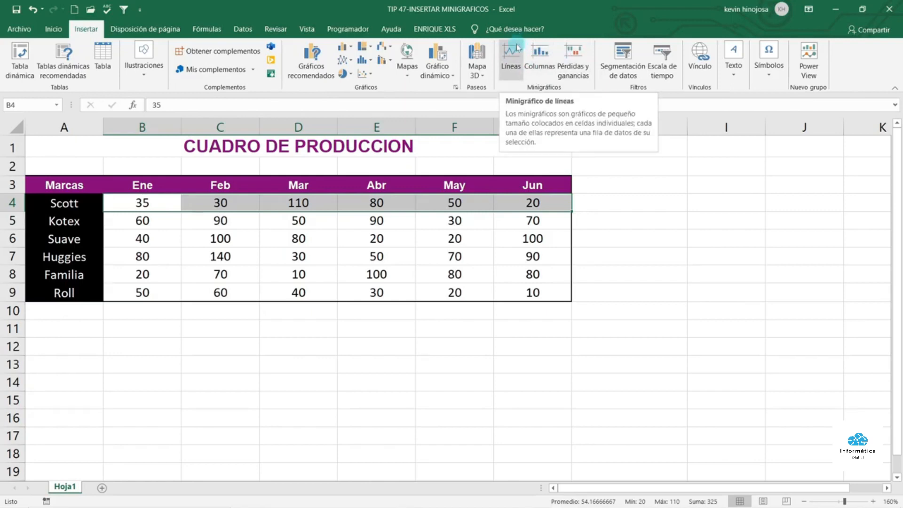
click(516, 49)
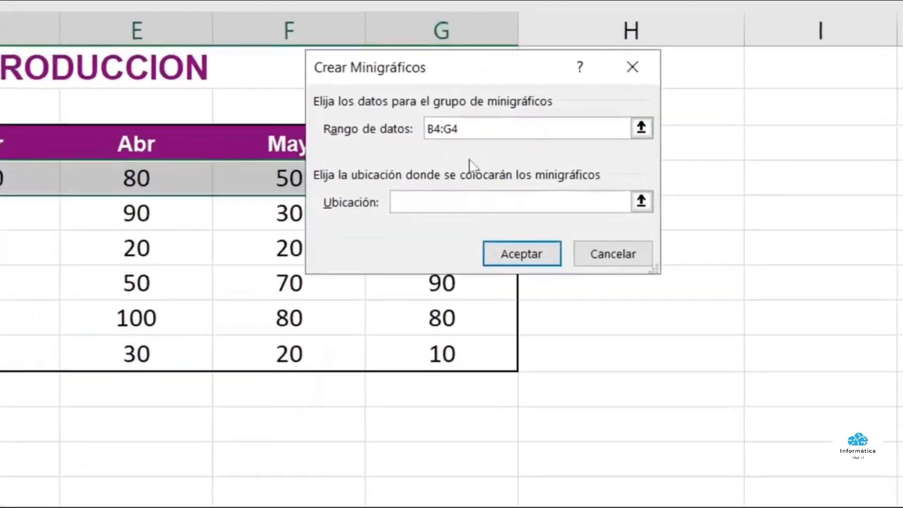
Set the sparkline location to H4 and create the line sparkline of Scott's B4:G4 values
click(403, 198)
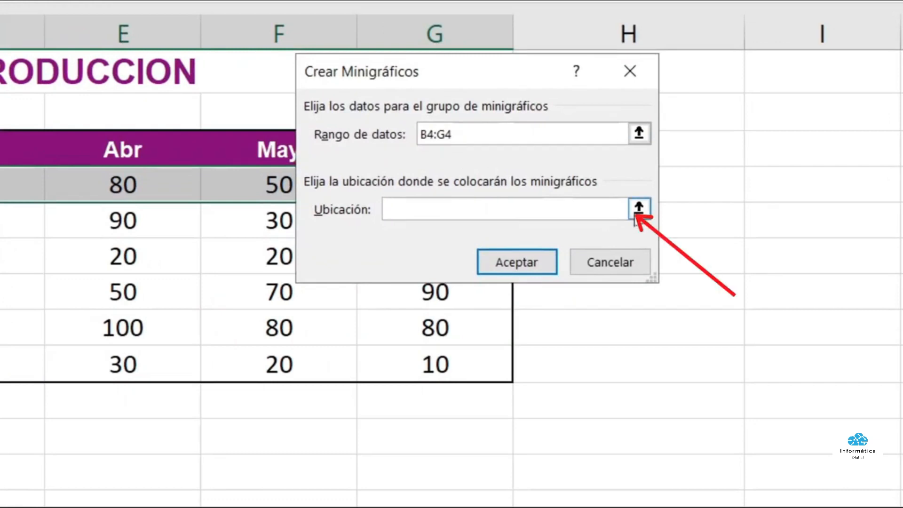
click(638, 211)
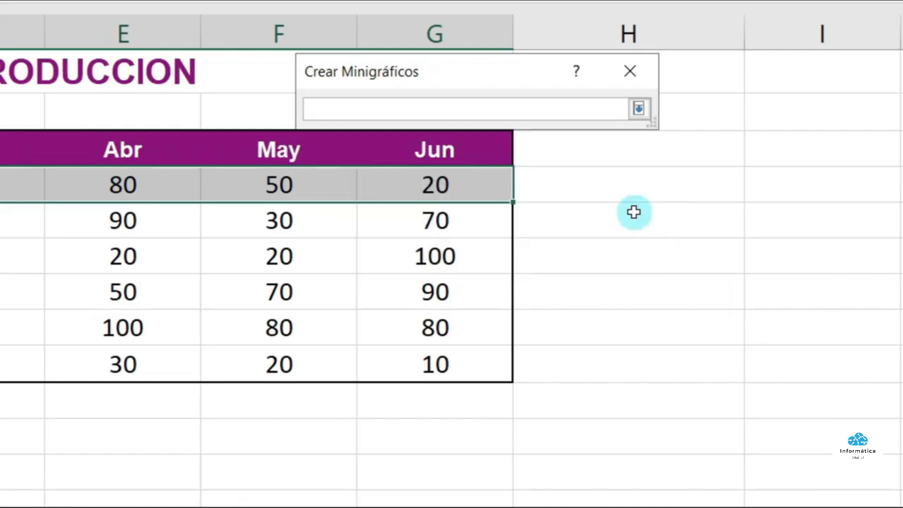
click(626, 190)
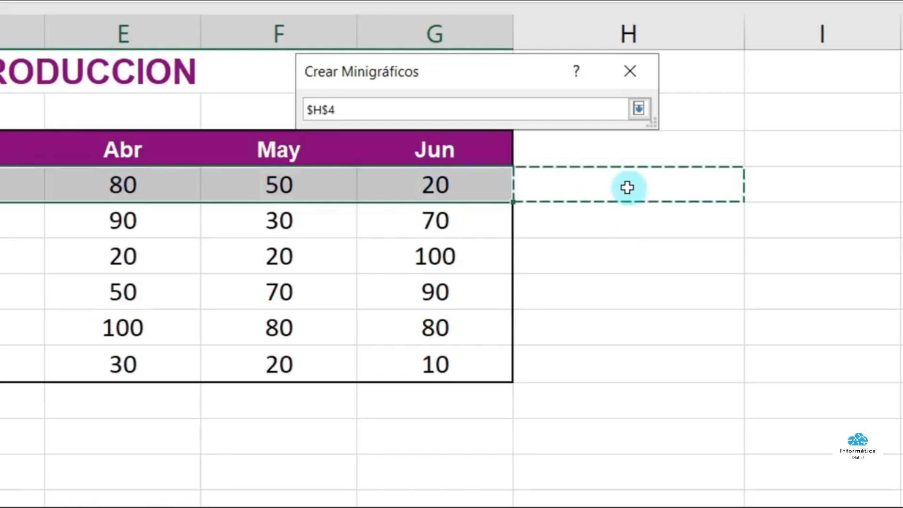
click(639, 109)
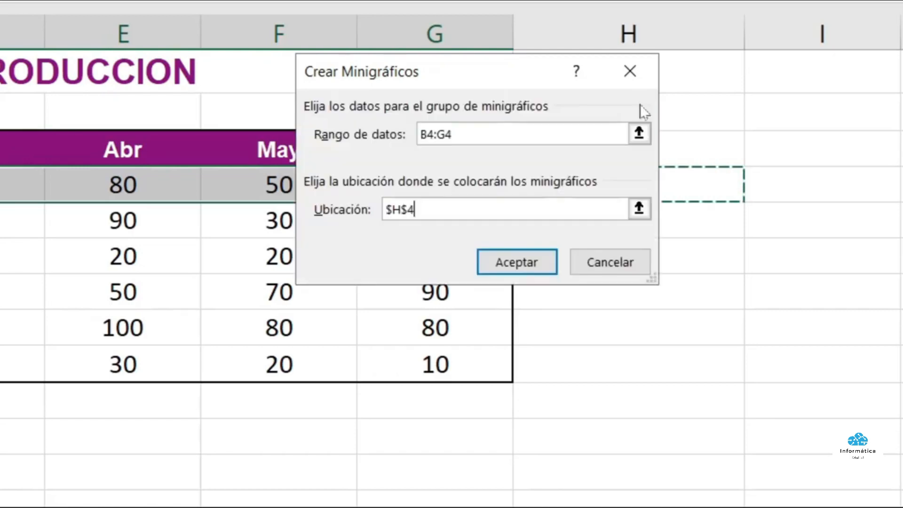
click(513, 264)
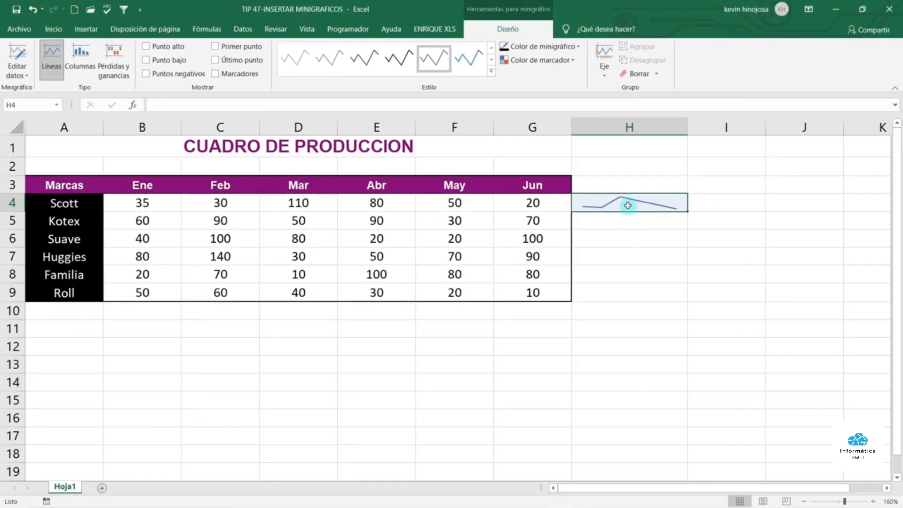
Turn on Marcadores and Punto alto for the H4 sparkline
drag(155, 203, 506, 203)
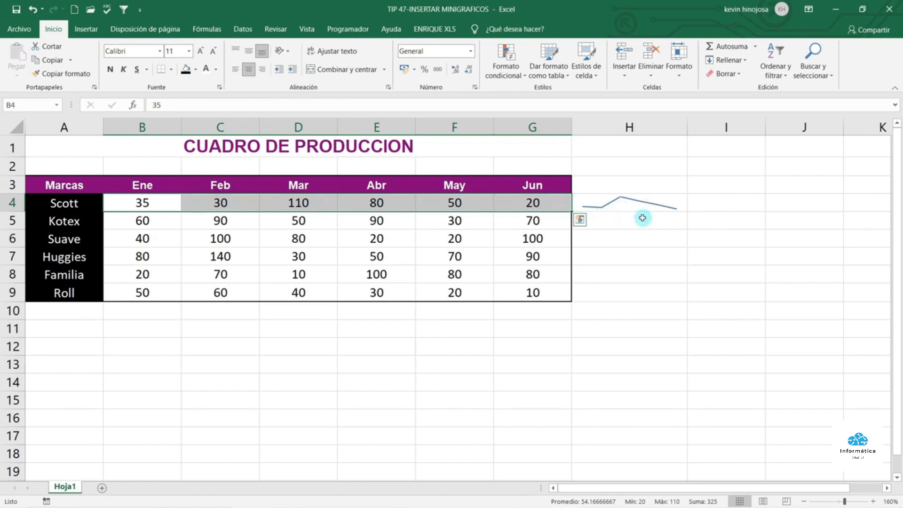
click(662, 201)
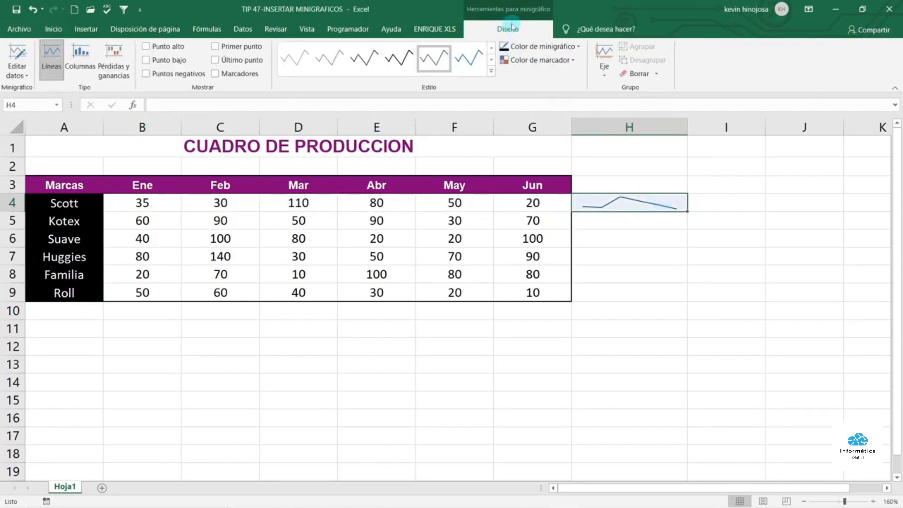
click(215, 74)
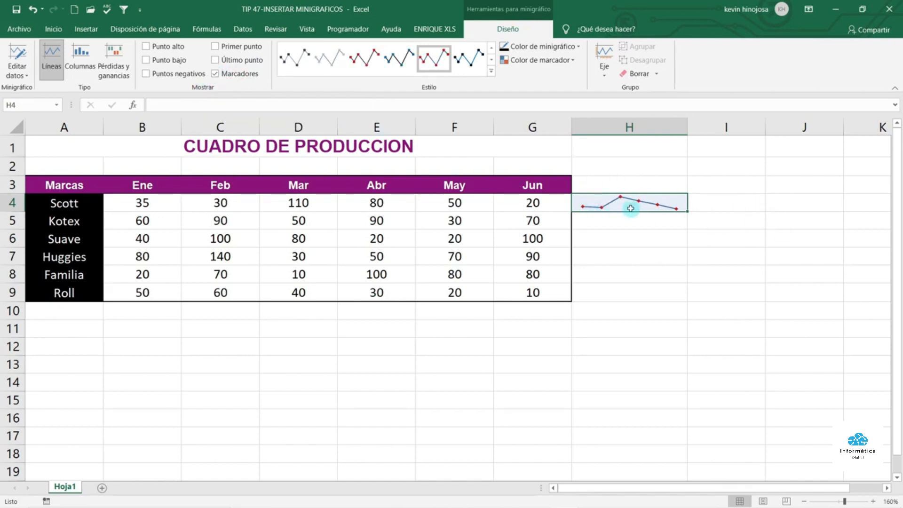
click(149, 48)
Colour the sparkline's high point green and compare it with March's peak of 110 in D4
click(574, 61)
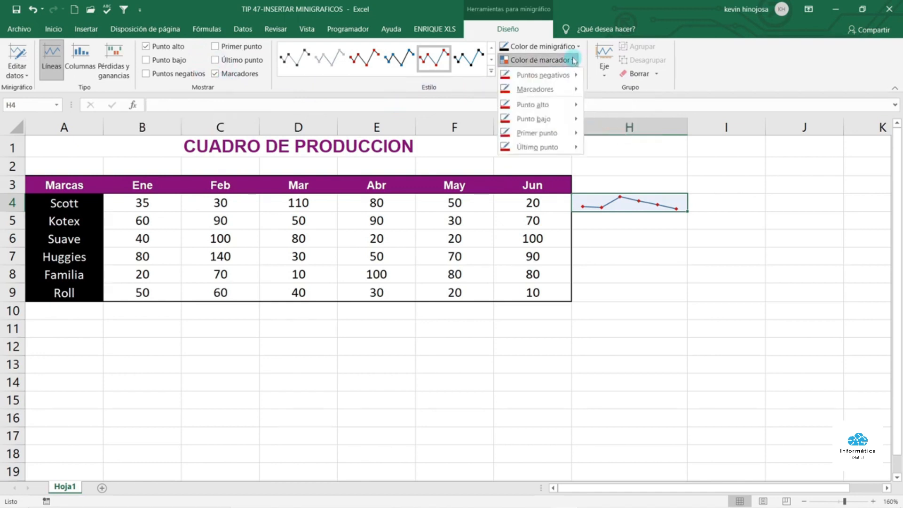
mouse_move(558, 105)
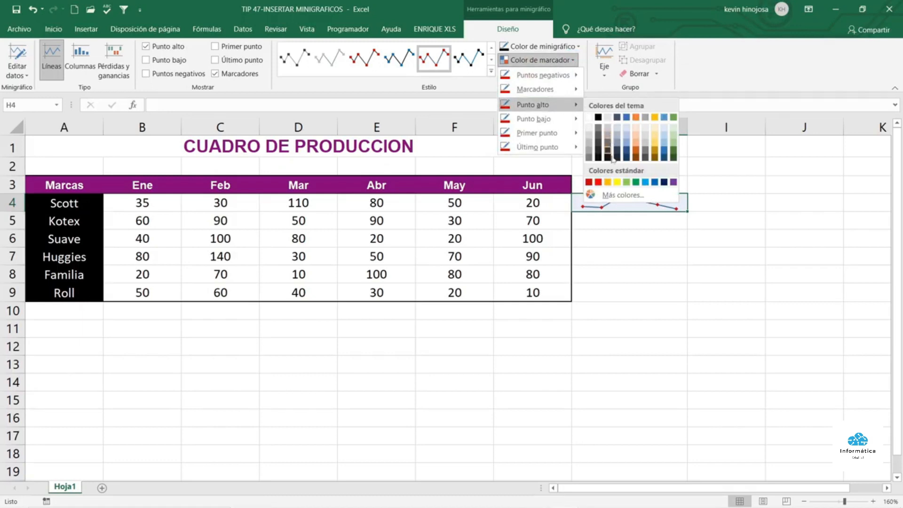
click(636, 183)
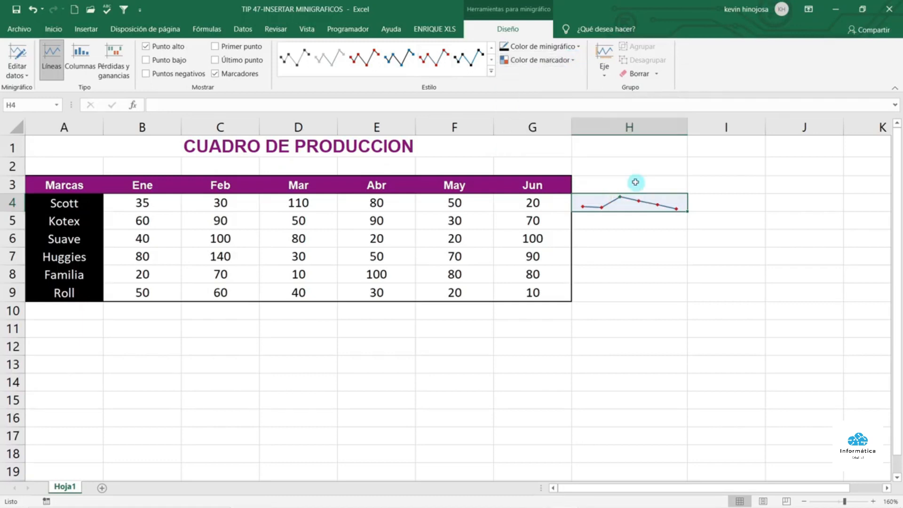
click(633, 222)
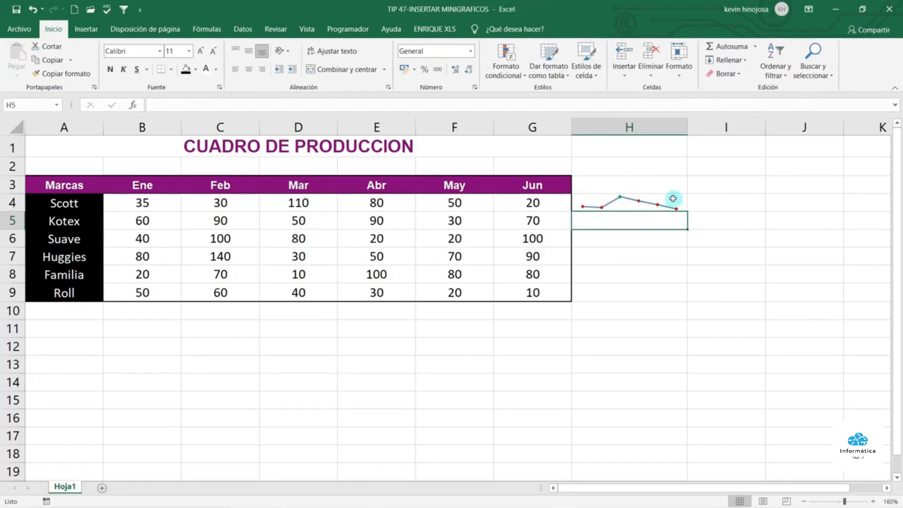
click(658, 202)
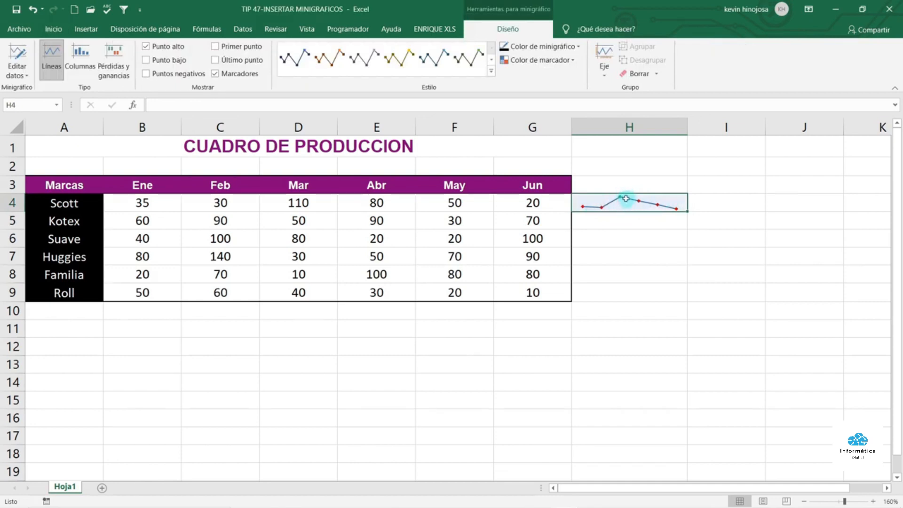
click(311, 203)
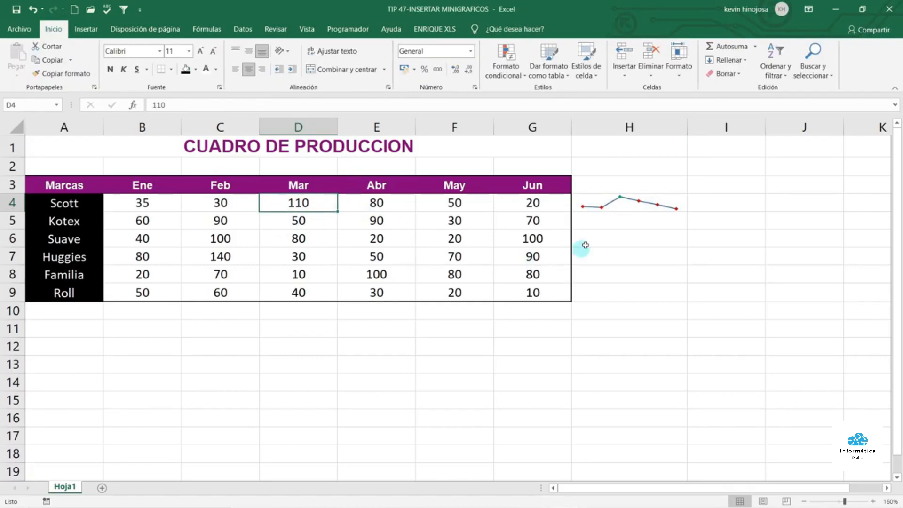
Fill the H4 sparkline down to H9 so each brand in rows 4–9 has one
click(672, 198)
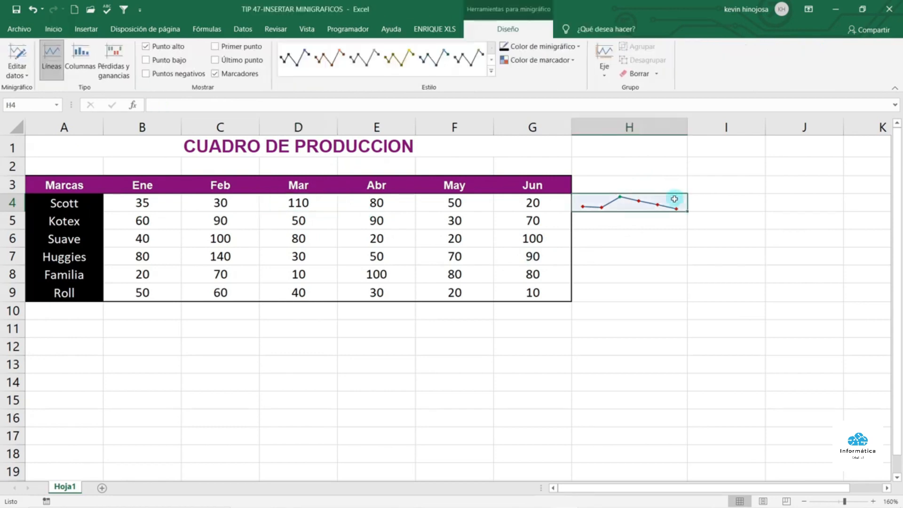
drag(688, 211, 688, 295)
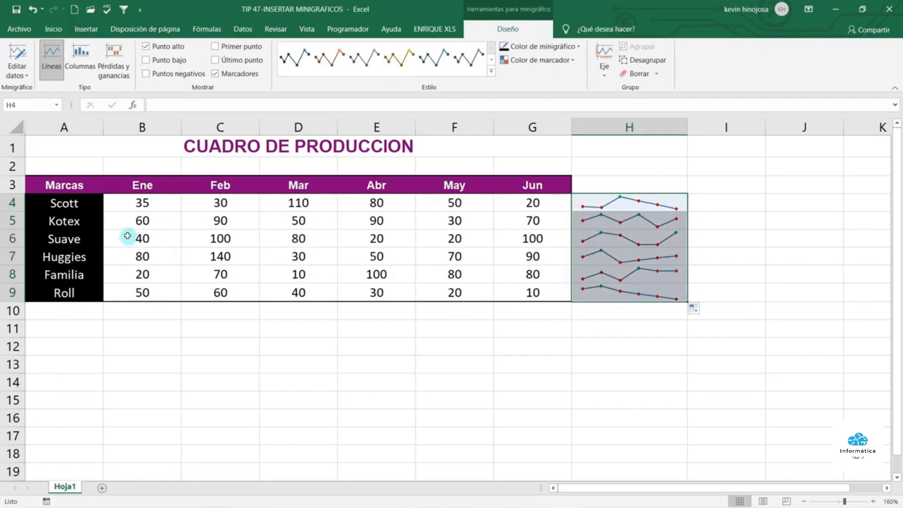
drag(160, 199, 530, 293)
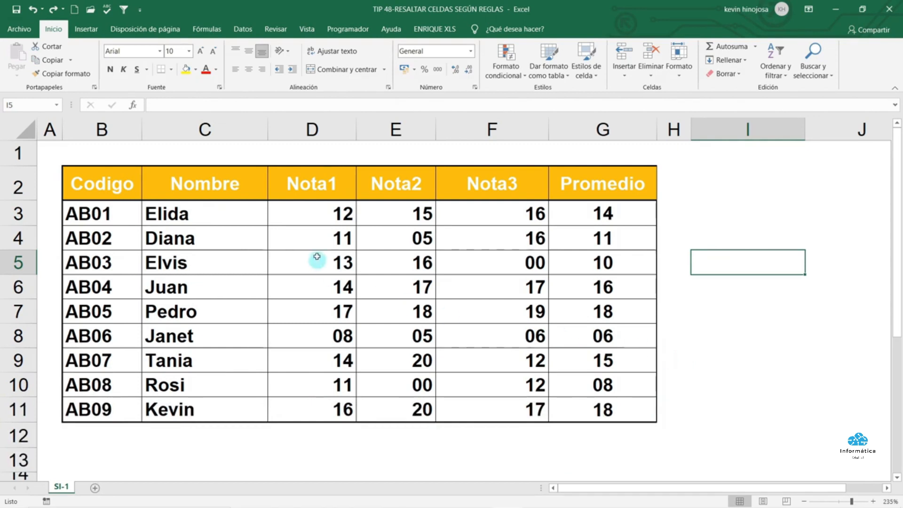
Select the grades in D3:G11 and bring up Conditional Formatting's Highlight Cells Rules
drag(330, 212, 607, 405)
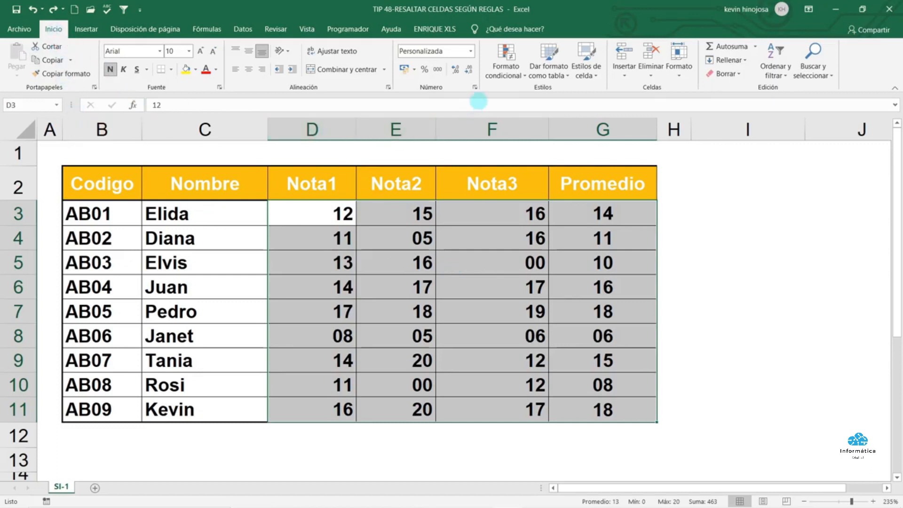
click(517, 76)
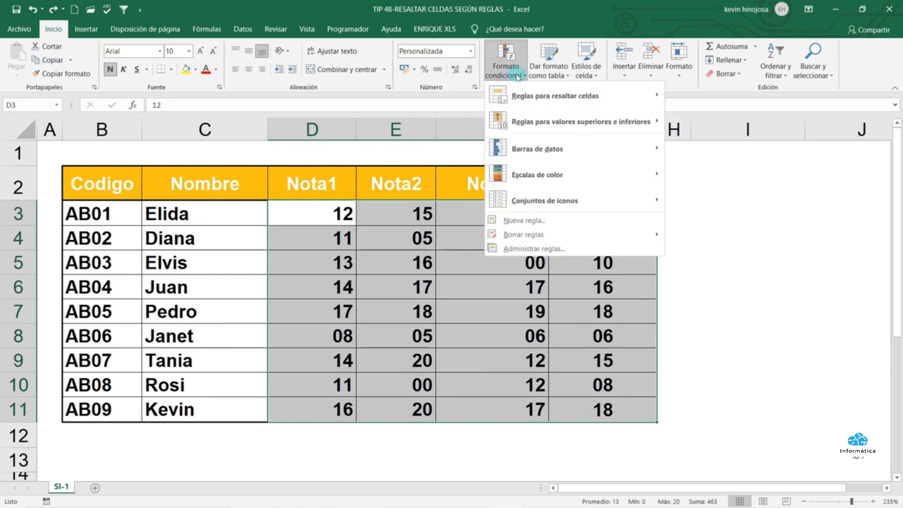
mouse_move(549, 98)
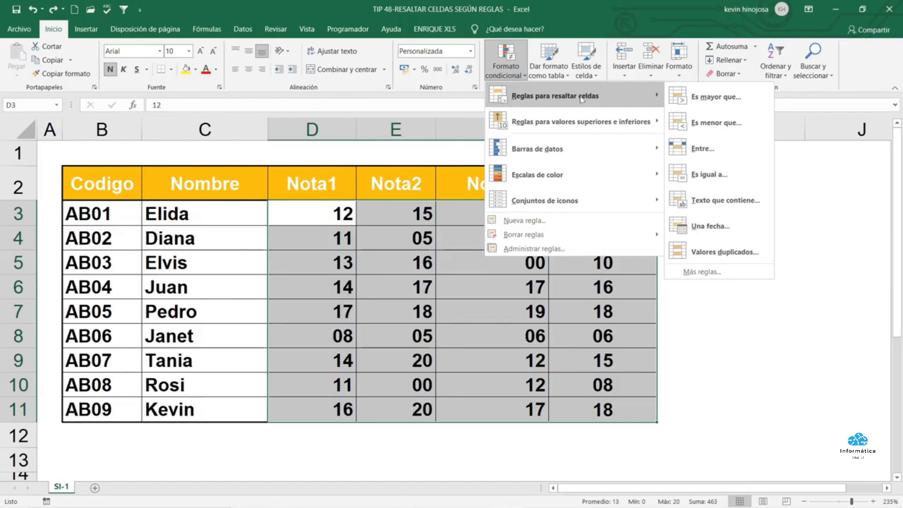
Add a Less Than 11 rule with a custom red font format to the grades
click(745, 124)
click(474, 190)
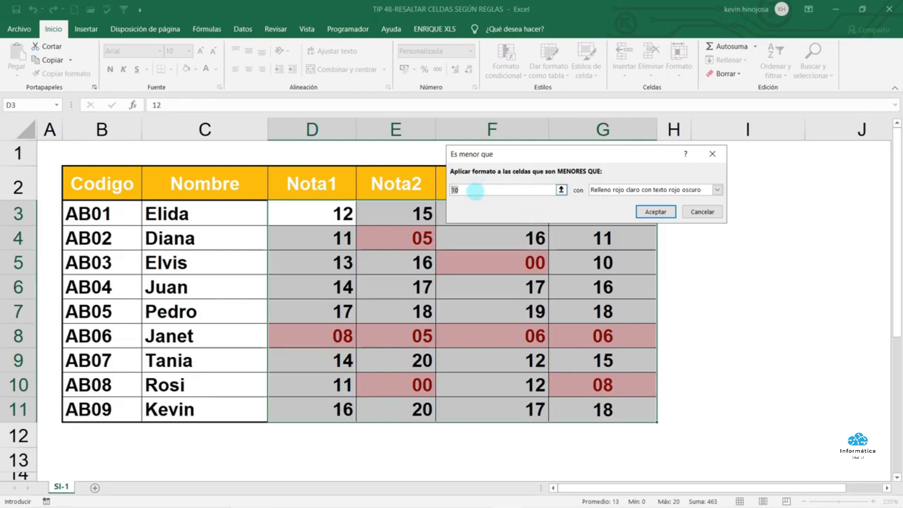
text(11)
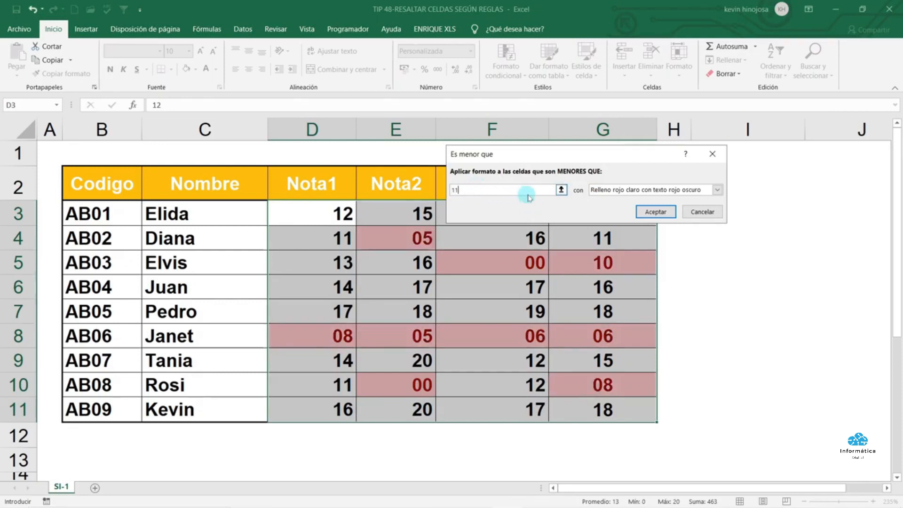
click(717, 191)
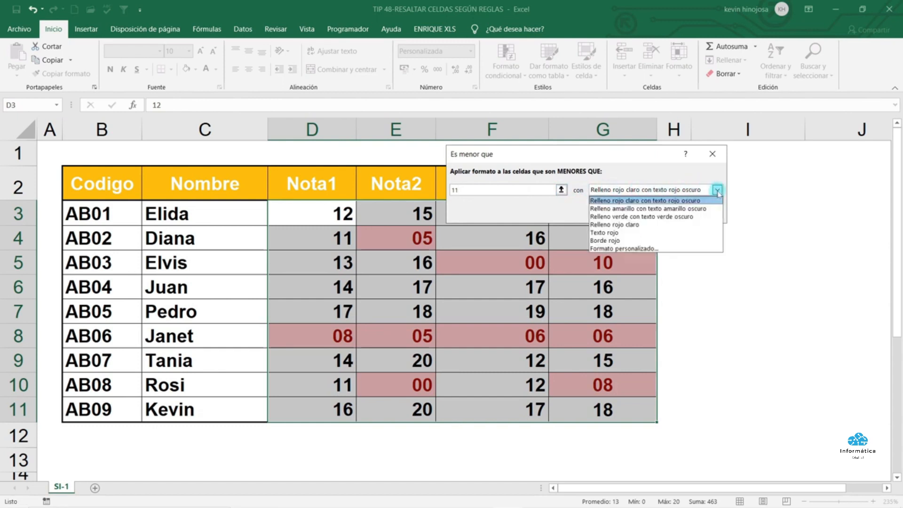
click(663, 249)
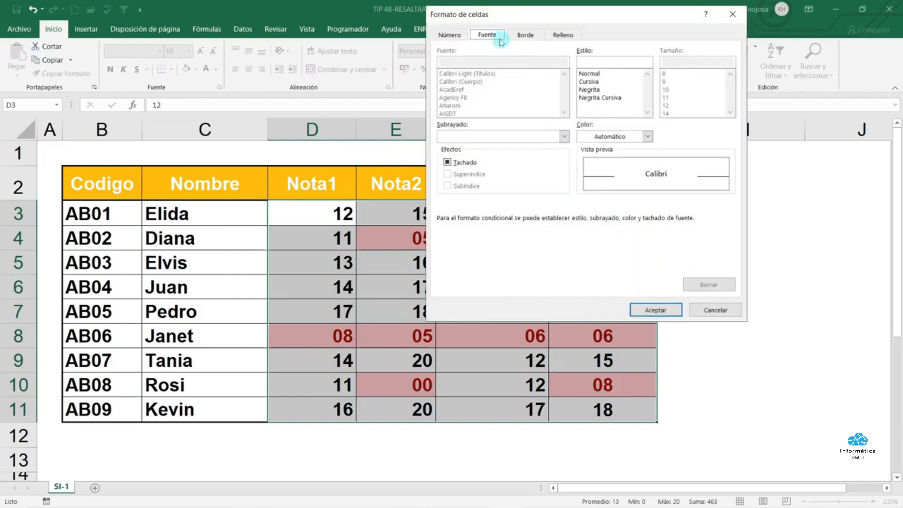
click(648, 137)
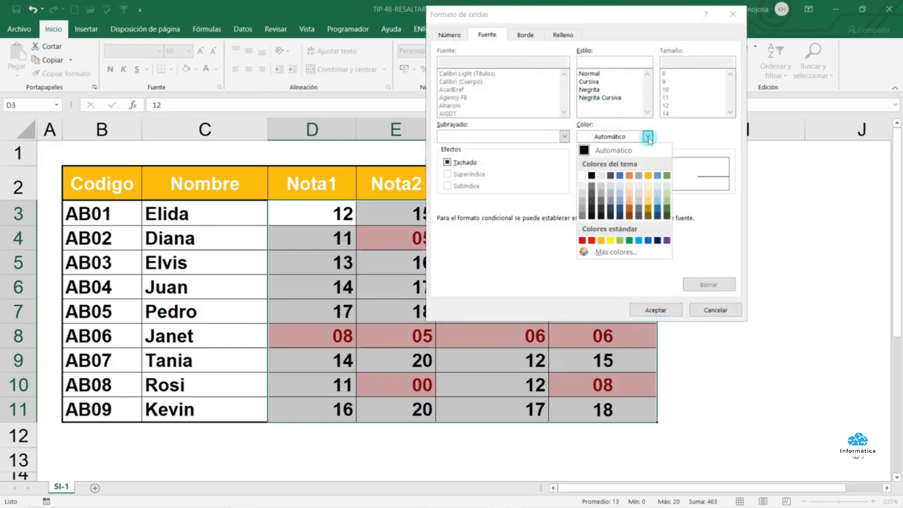
click(601, 241)
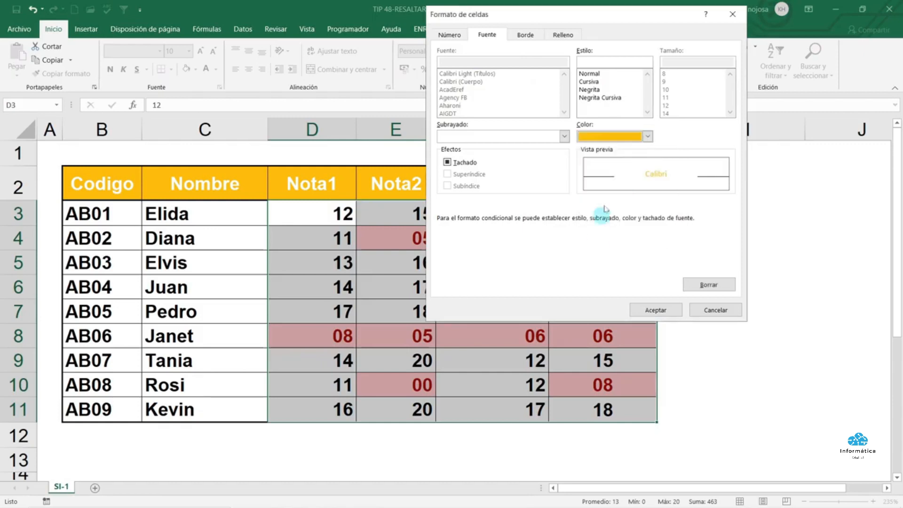
click(648, 136)
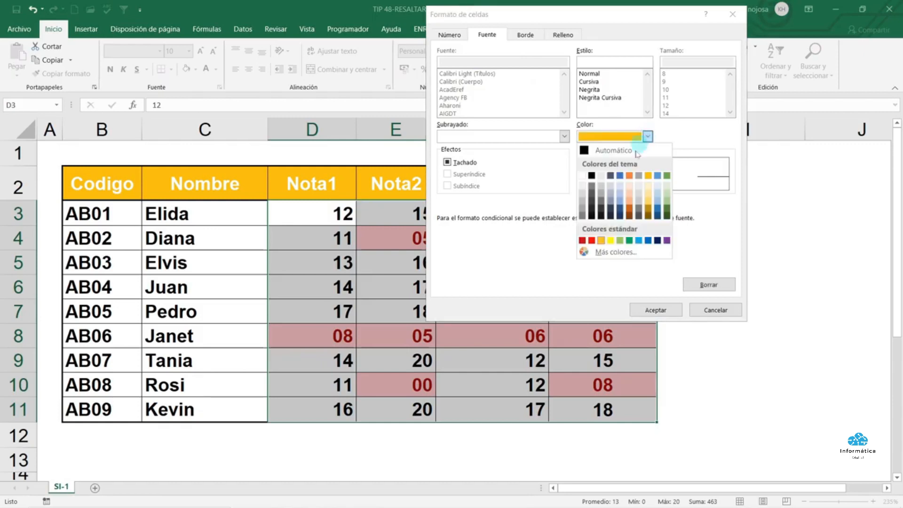
click(589, 241)
click(646, 308)
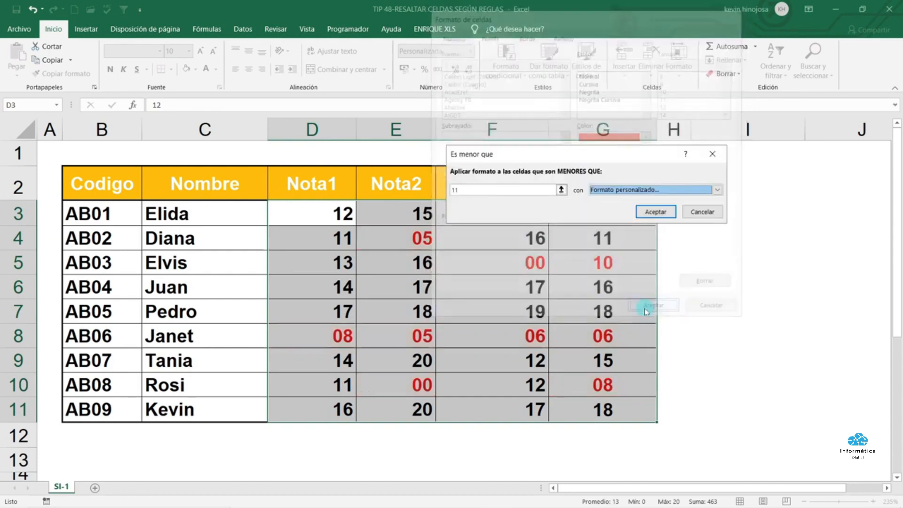
click(653, 213)
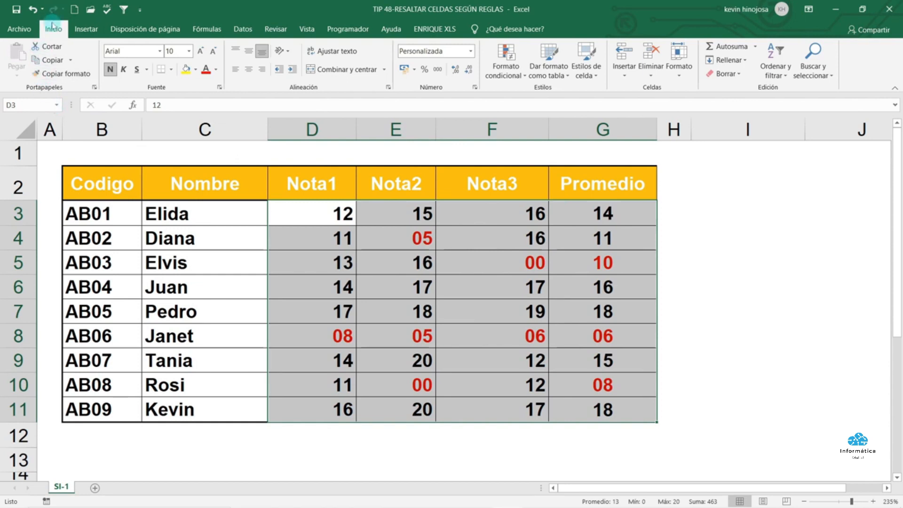
Add a Greater Than 10 rule with a custom blue font format to the grades
click(509, 78)
mouse_move(530, 99)
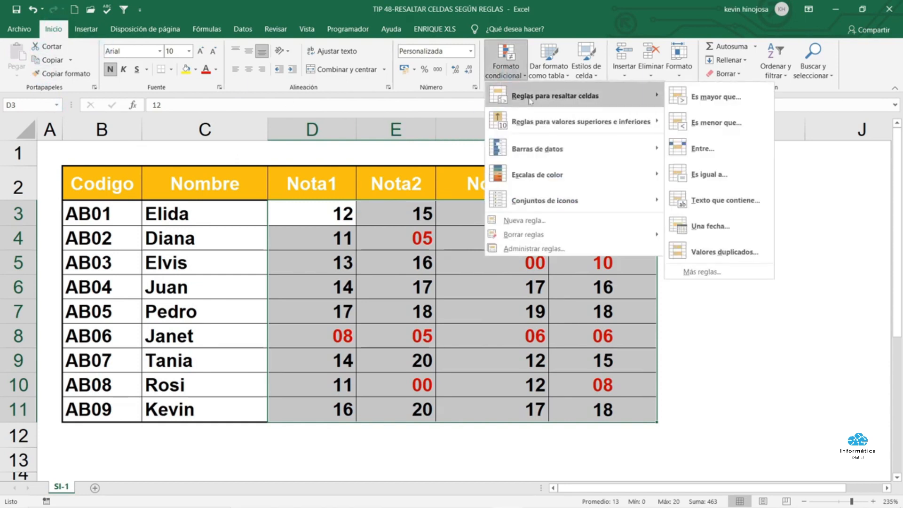
click(715, 97)
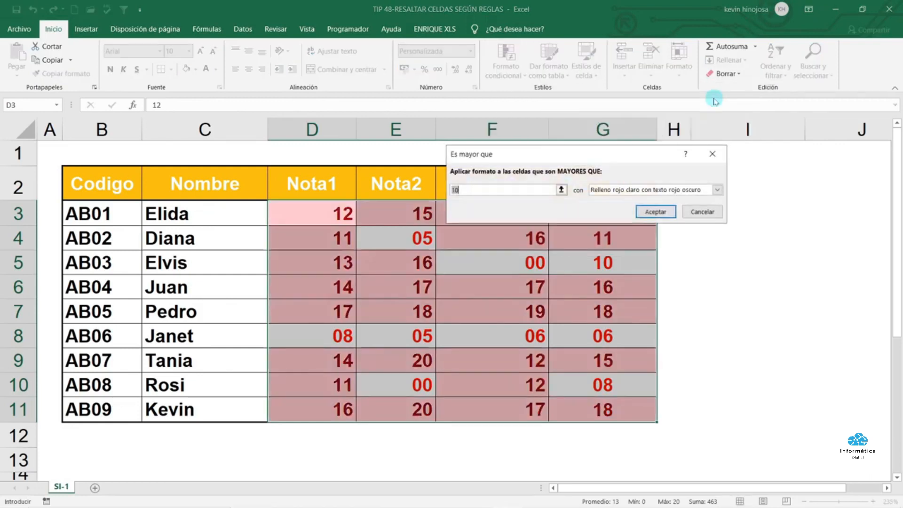
click(468, 191)
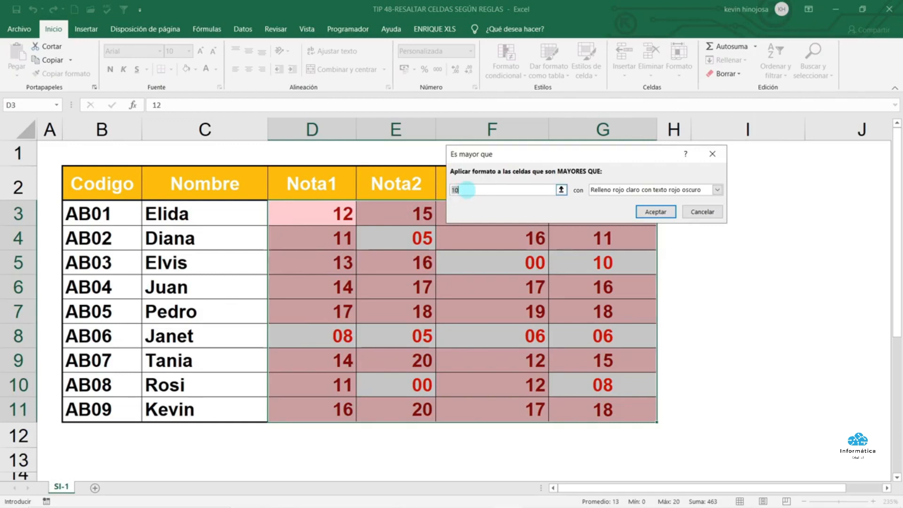
click(717, 190)
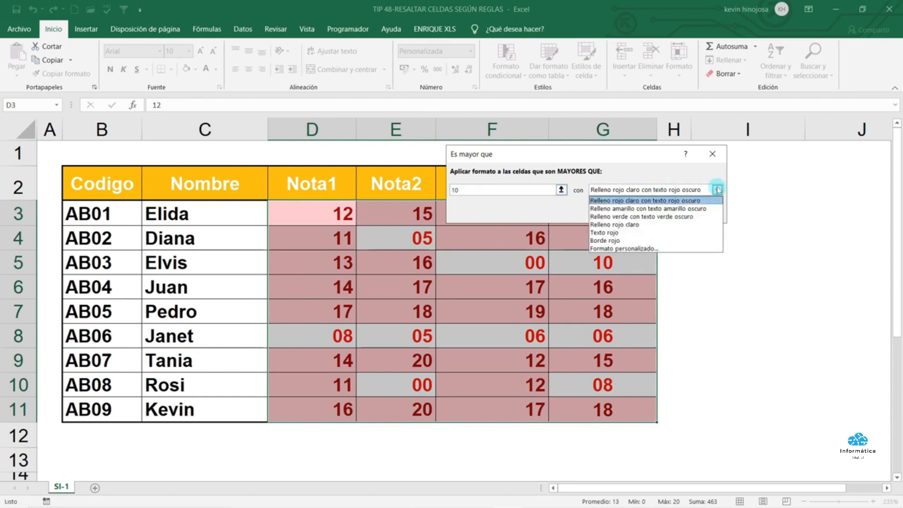
click(647, 249)
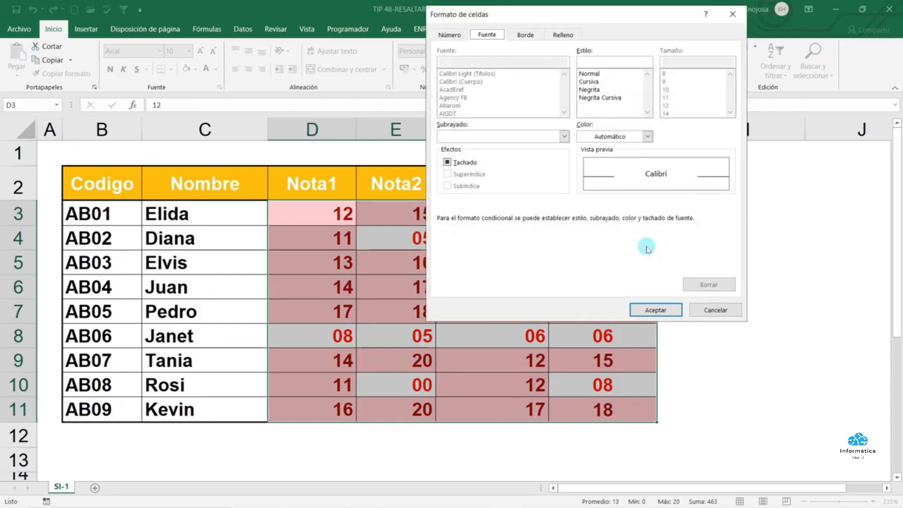
click(649, 137)
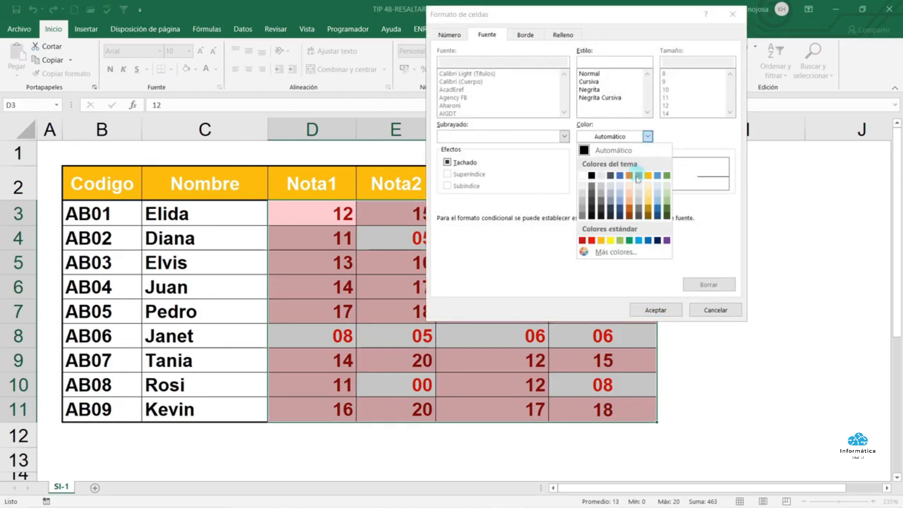
click(647, 241)
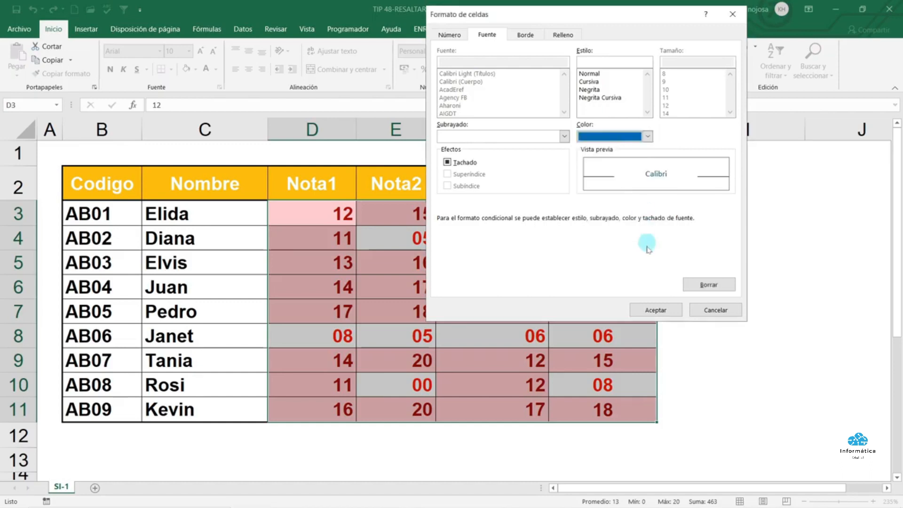
click(656, 310)
click(656, 211)
click(697, 245)
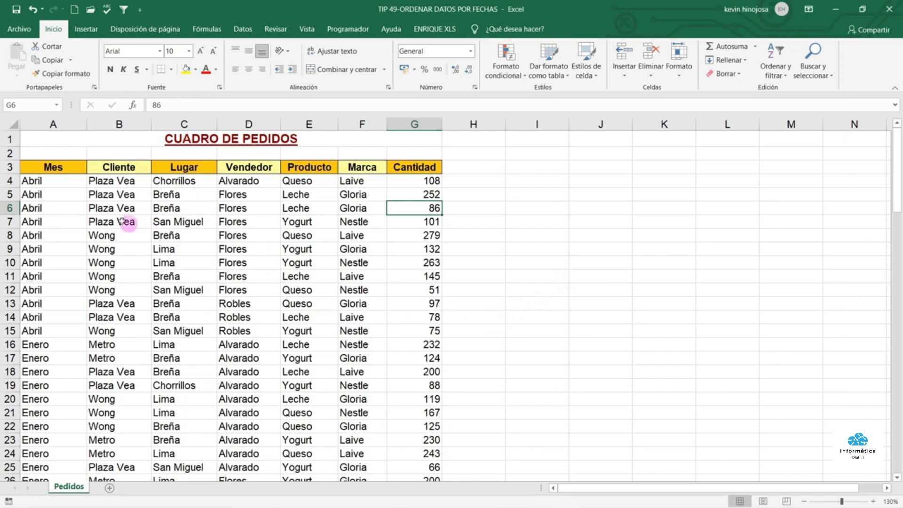
Sort the orders table A to Z by the Mes column
click(64, 126)
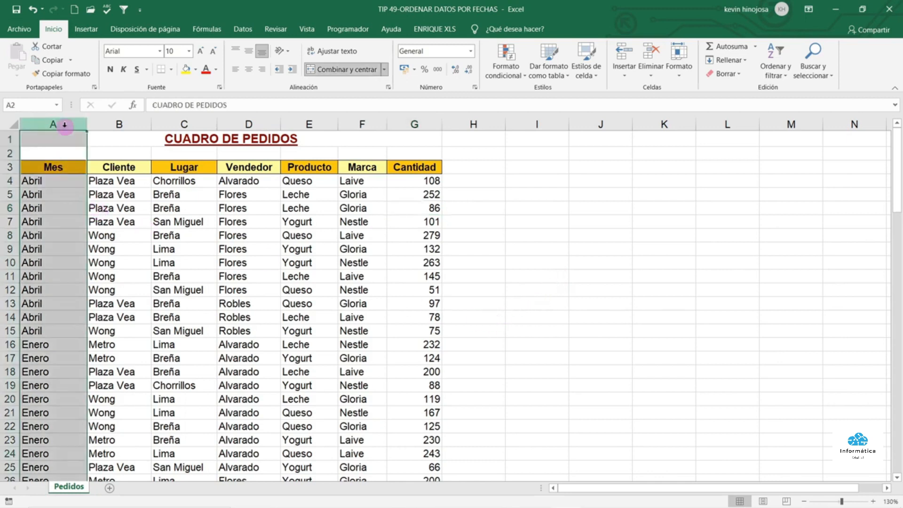
click(53, 165)
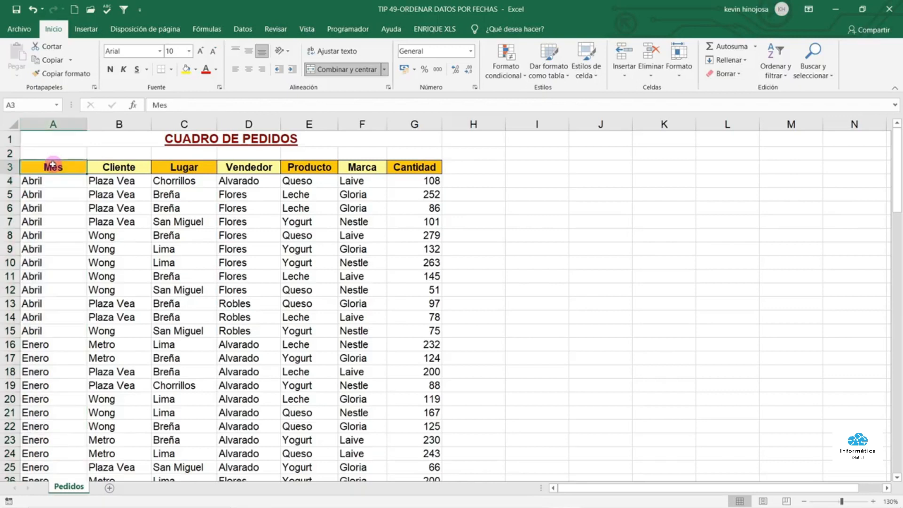
click(37, 234)
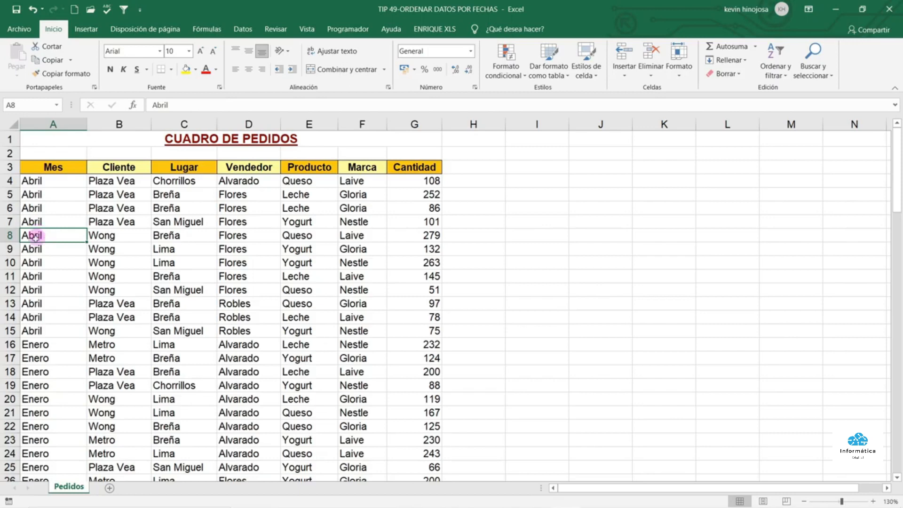
click(44, 193)
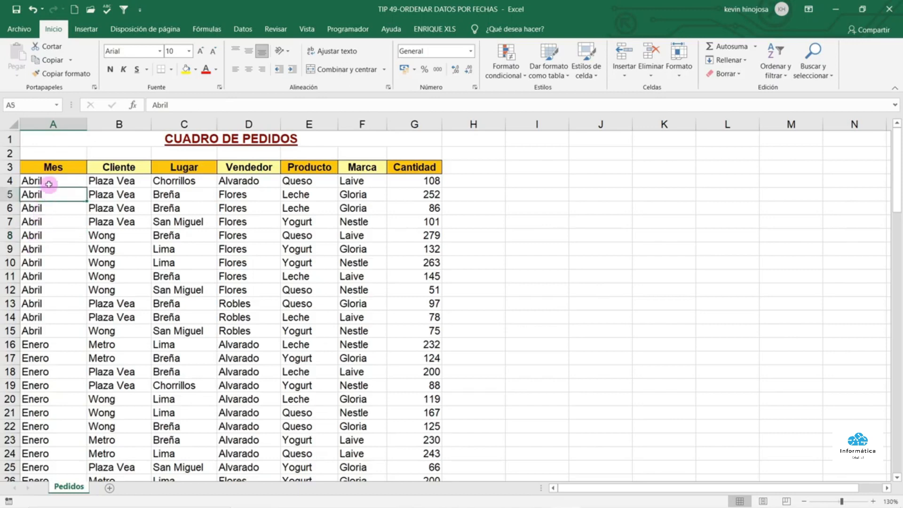
click(244, 30)
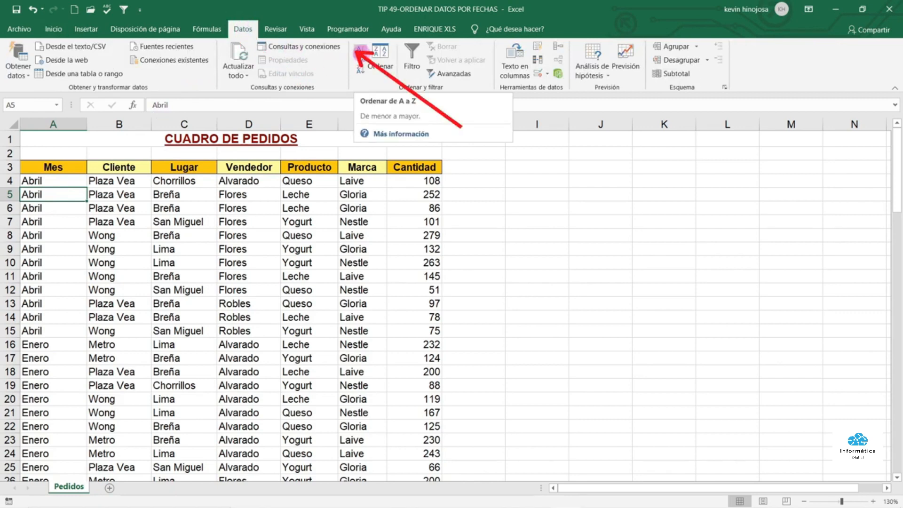
click(361, 53)
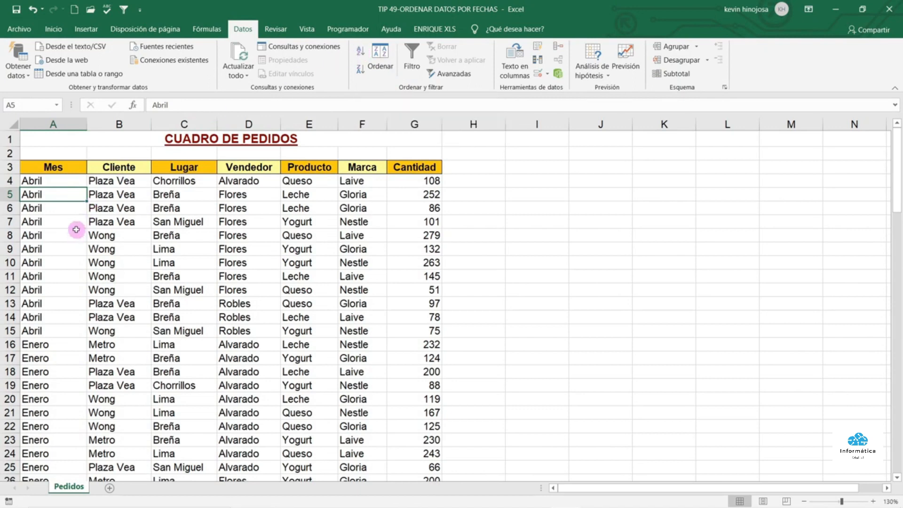
Select the Abril row blocks to show them sorted ahead of Enero
drag(63, 182, 52, 324)
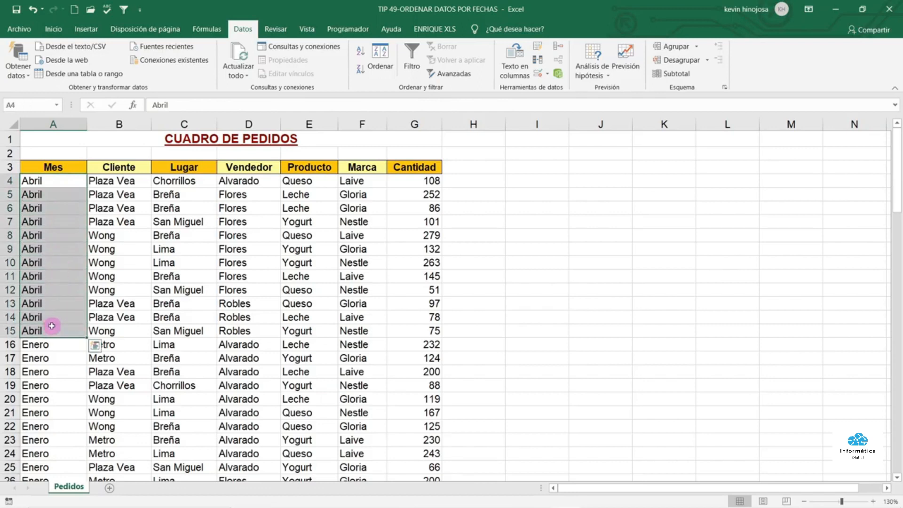
scroll(52, 322, down, 1)
scroll(52, 322, down, 2)
drag(53, 219, 33, 355)
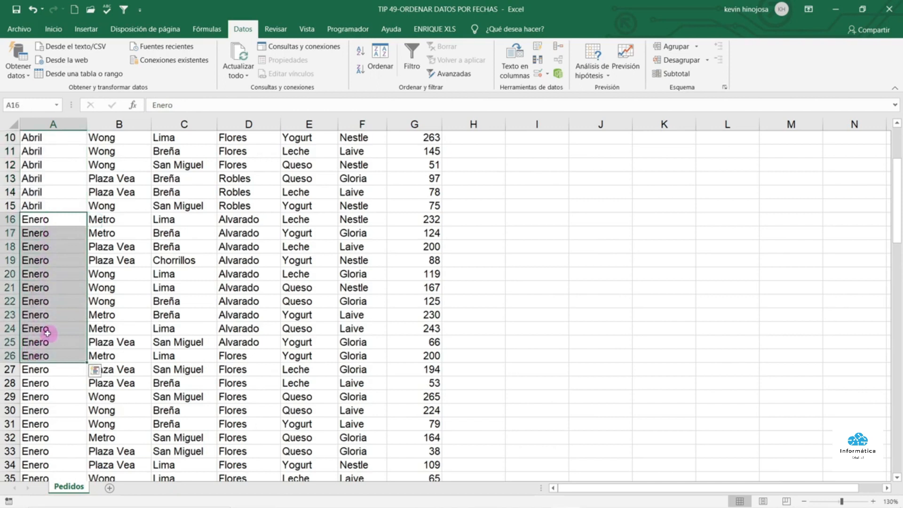
scroll(47, 314, up, 3)
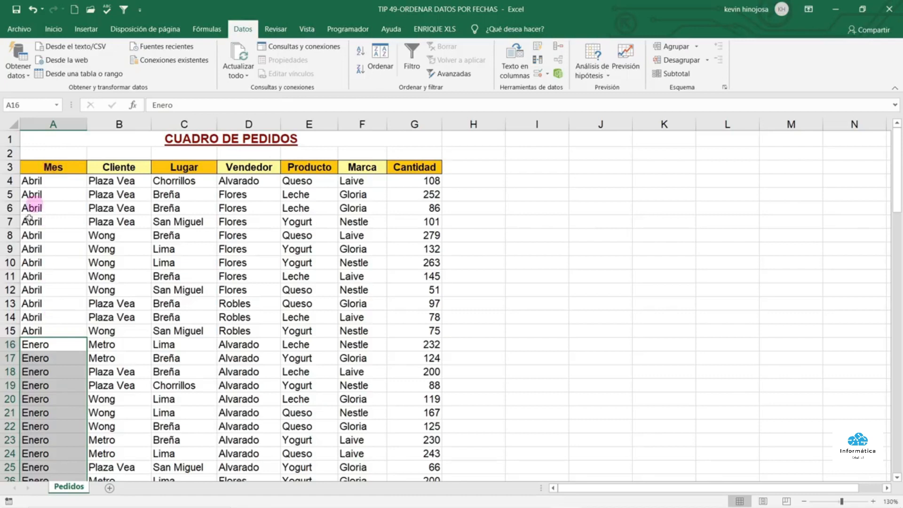
click(42, 235)
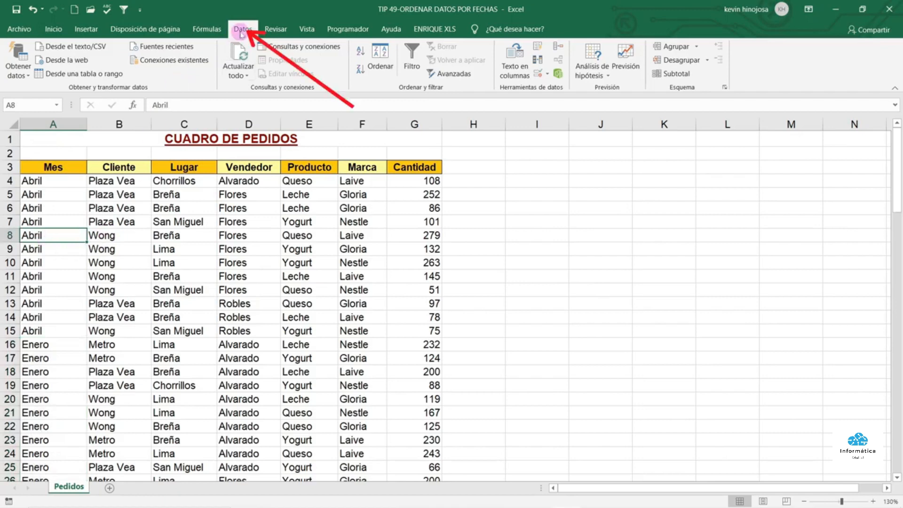
Custom-sort Mes using the Enero, Febrero, Marzo… month list as the order
click(384, 53)
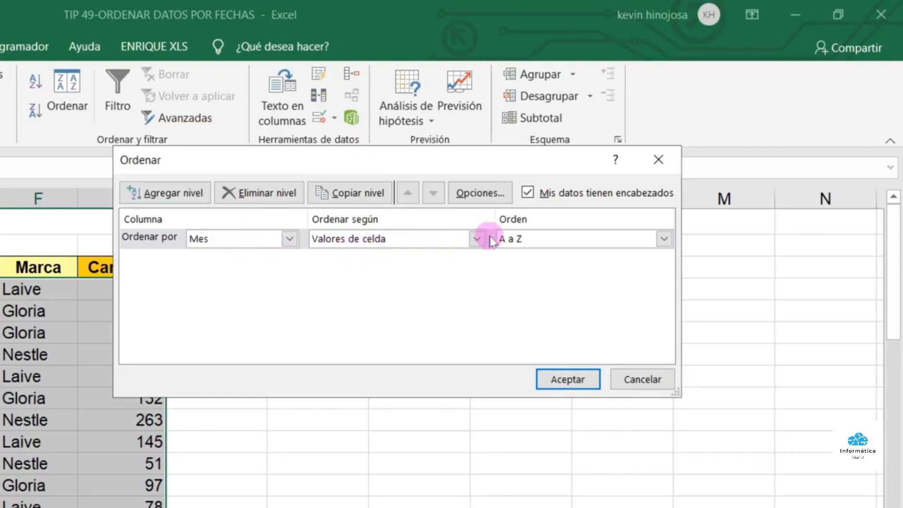
click(665, 238)
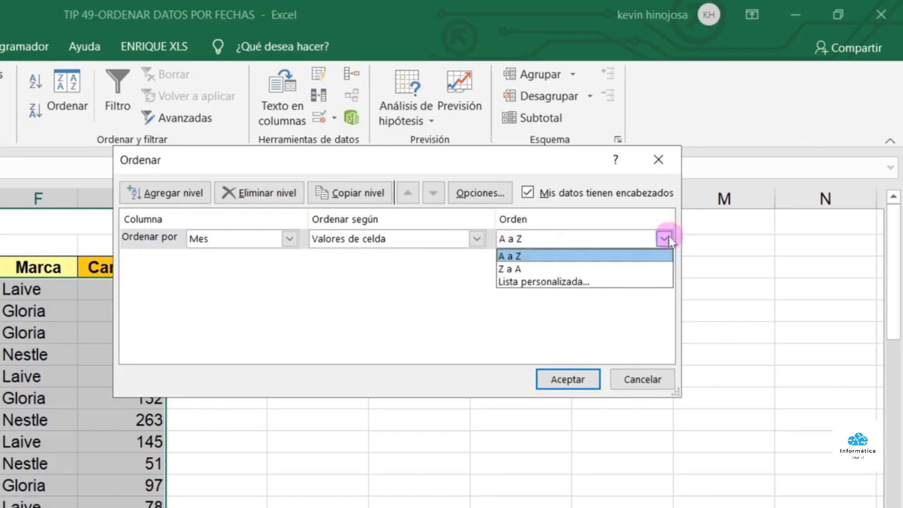
click(580, 283)
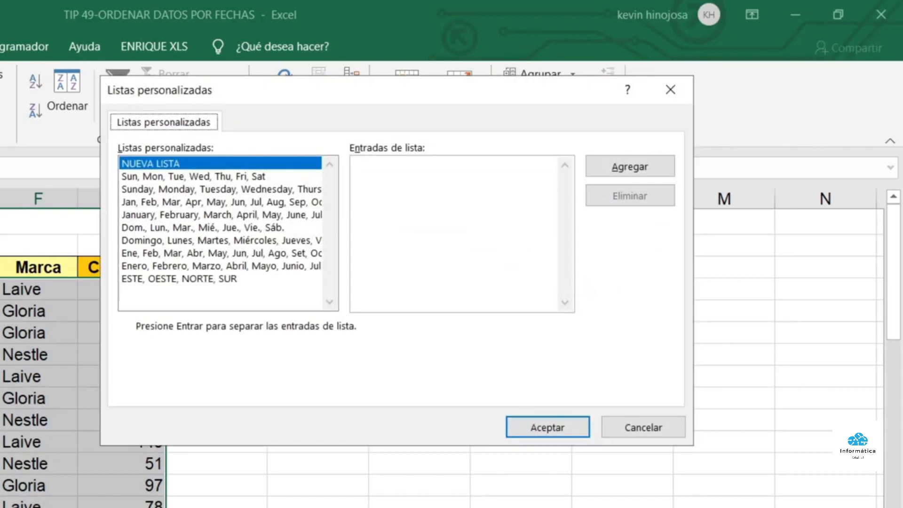
click(141, 266)
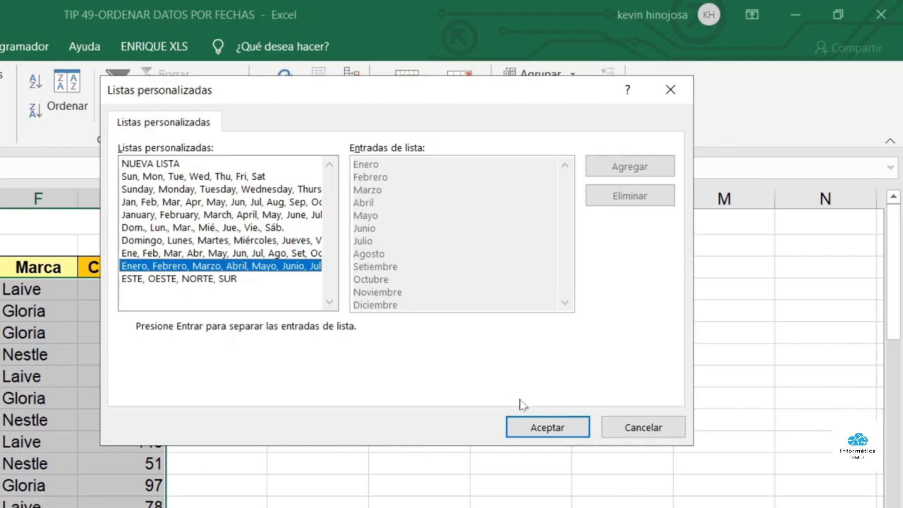
click(540, 428)
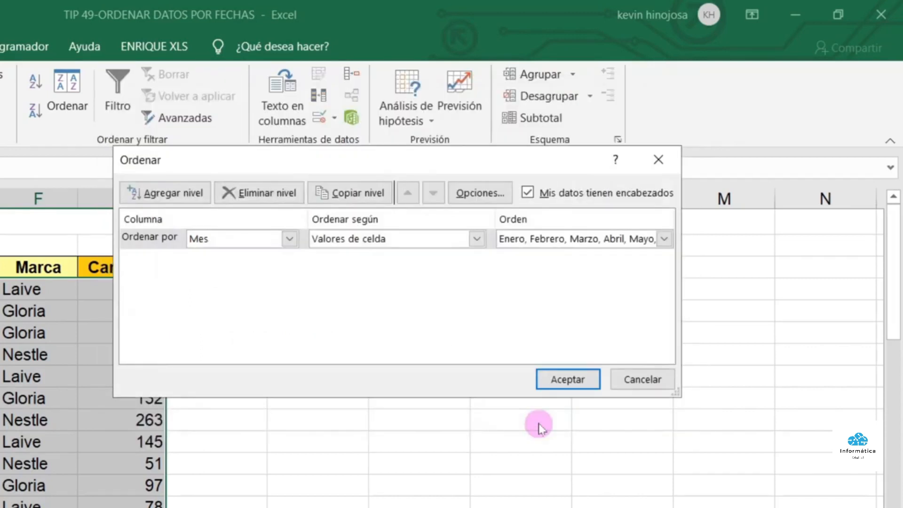
click(556, 377)
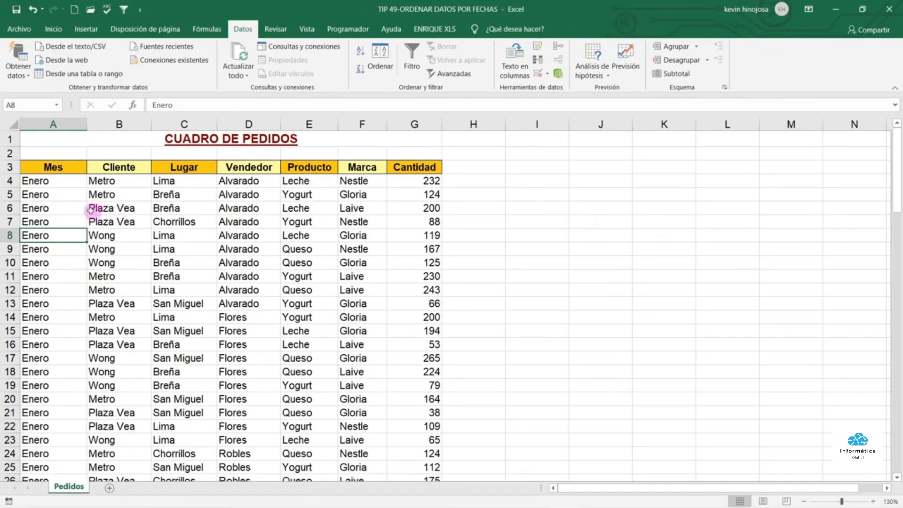
Select the Enero, Febrero and Marzo blocks in column A to confirm calendar order
drag(64, 183, 65, 159)
scroll(56, 188, up, 3)
drag(50, 220, 60, 370)
scroll(60, 350, down, 6)
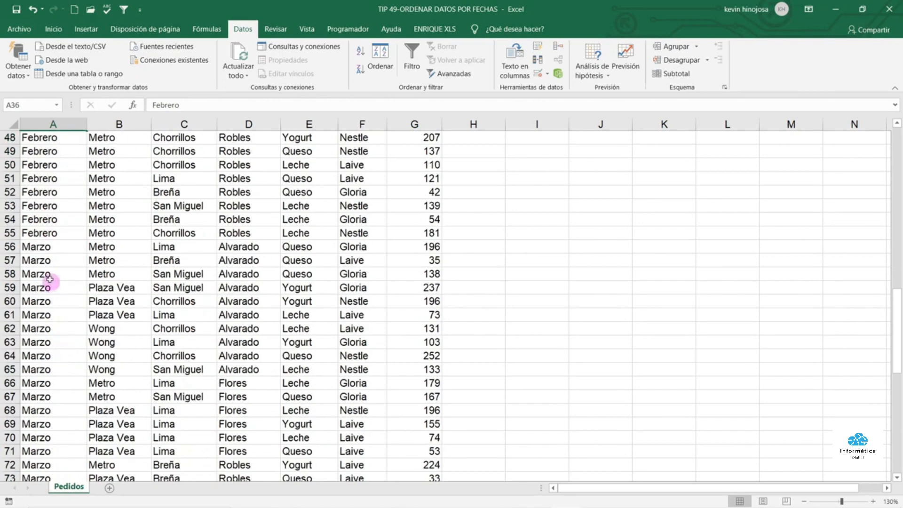
drag(42, 250, 51, 368)
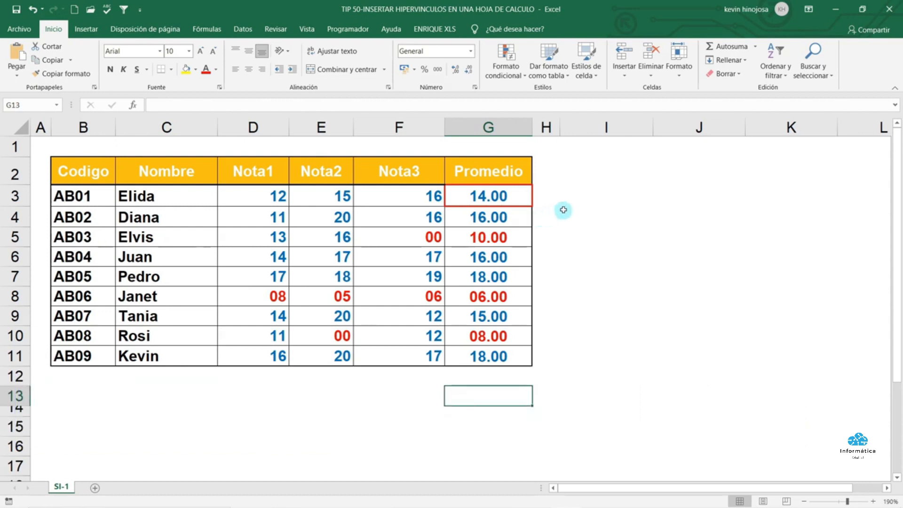
Select cell I3 and pick the Rectangle from Insertar > Ilustraciones > Formas
click(603, 190)
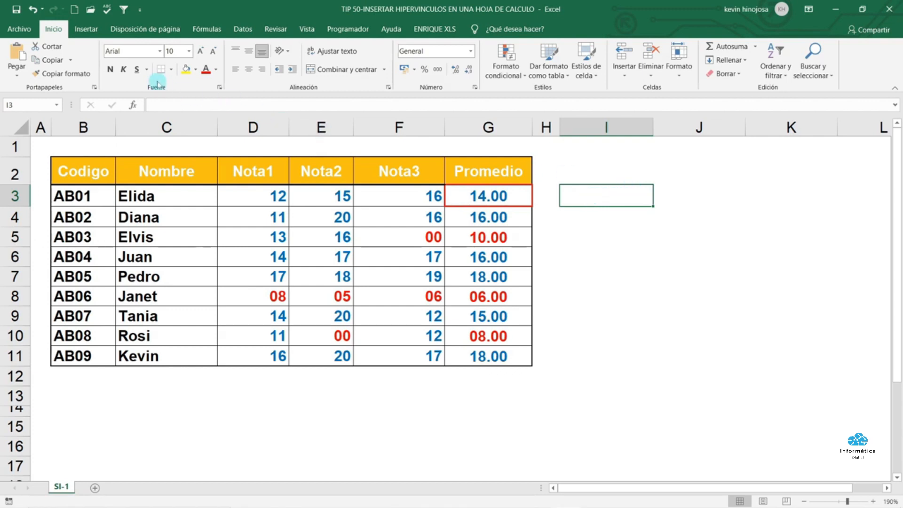
click(86, 32)
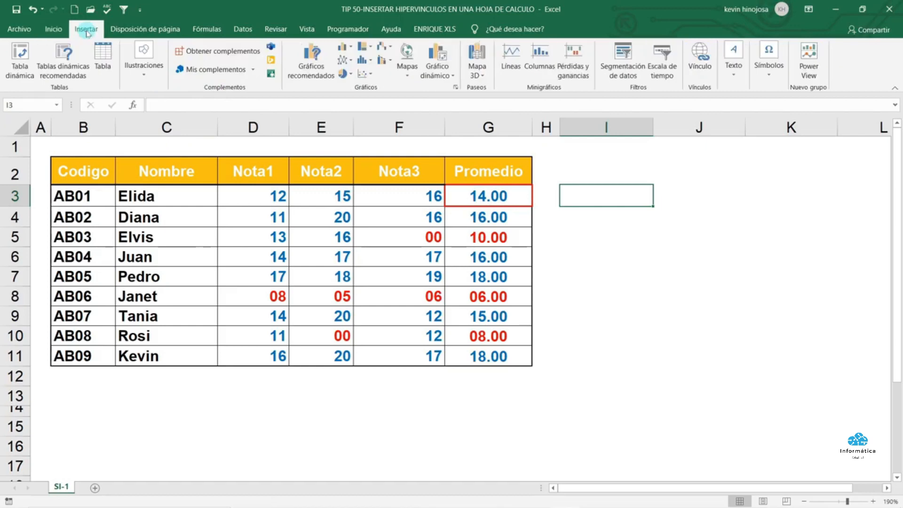
click(143, 72)
click(168, 115)
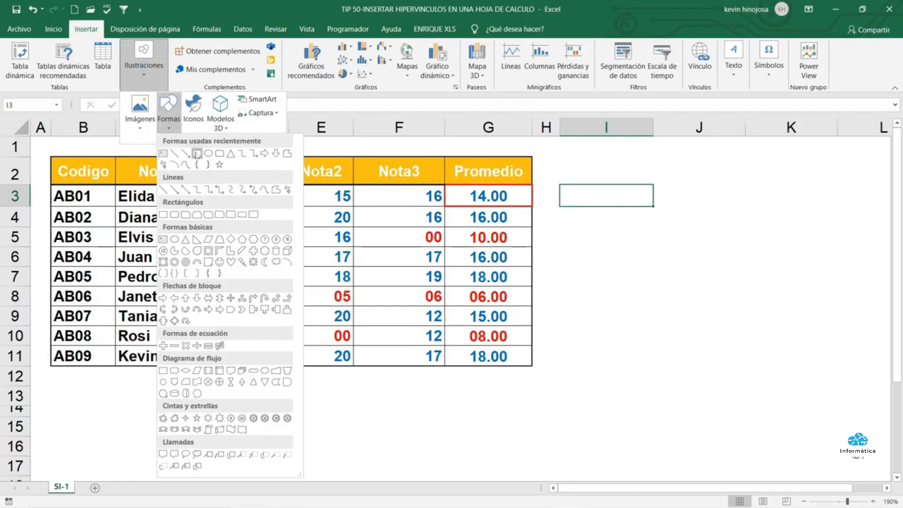
click(197, 154)
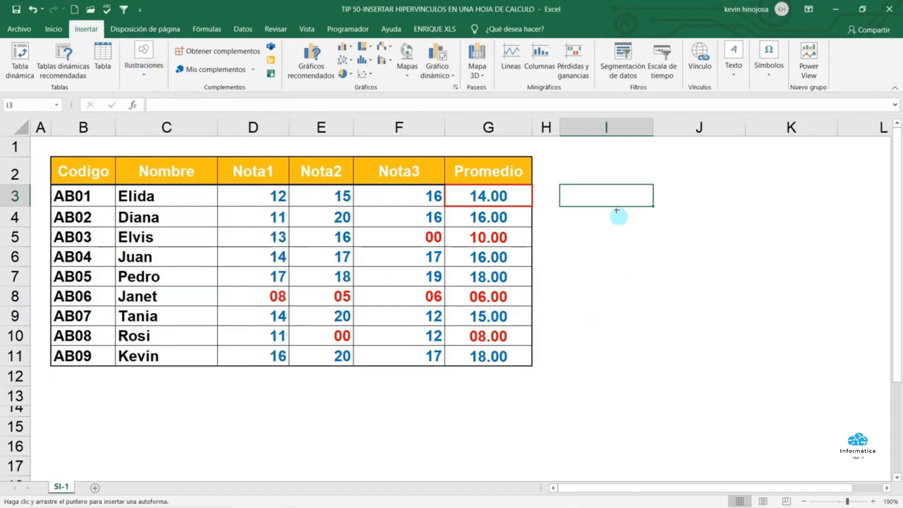
Draw a blue rectangle over I2:J3 beside the grades table and label it FUNCION SI
drag(587, 165, 753, 208)
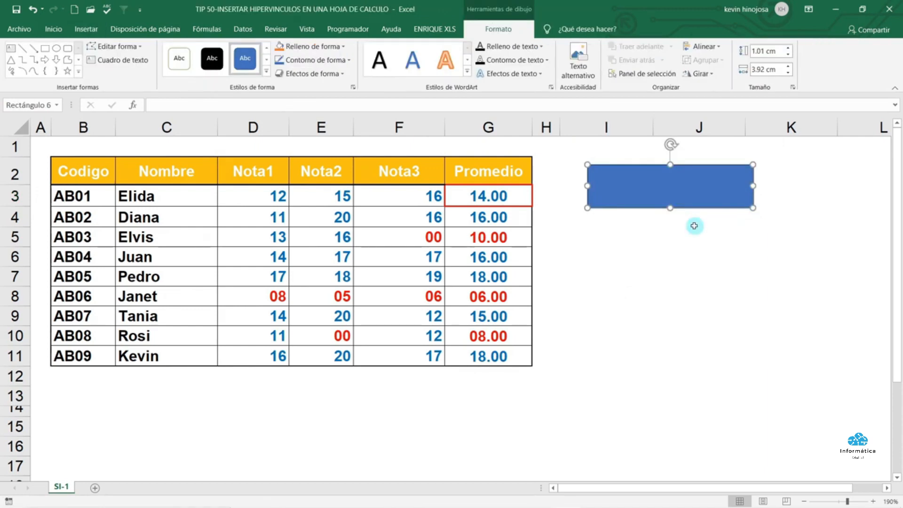
text(FUNCION SI)
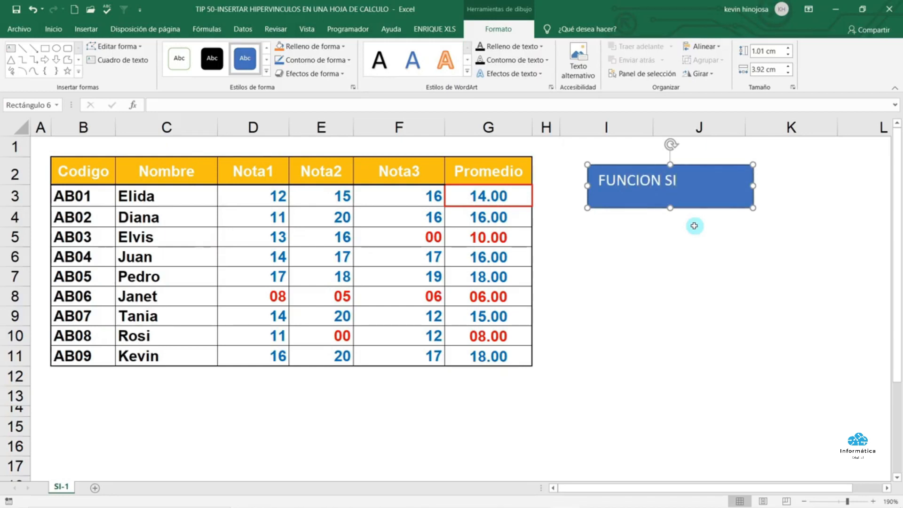
click(687, 229)
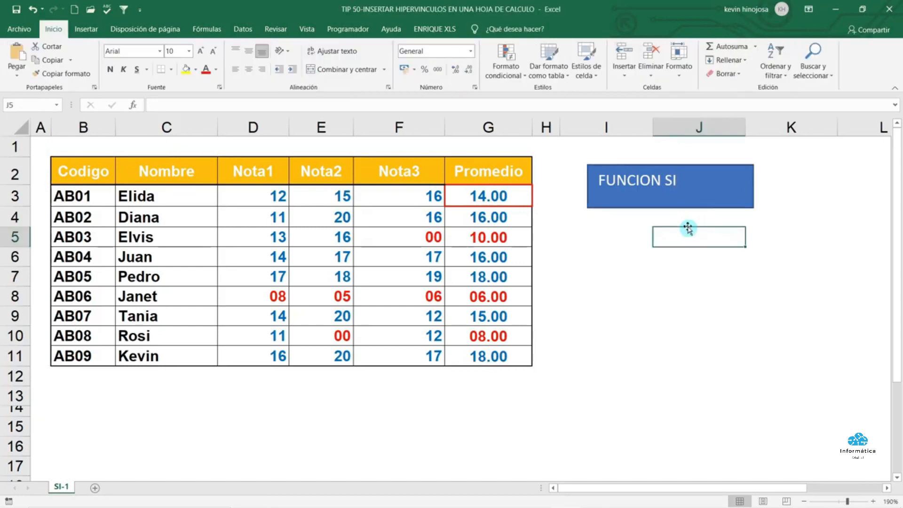
click(687, 200)
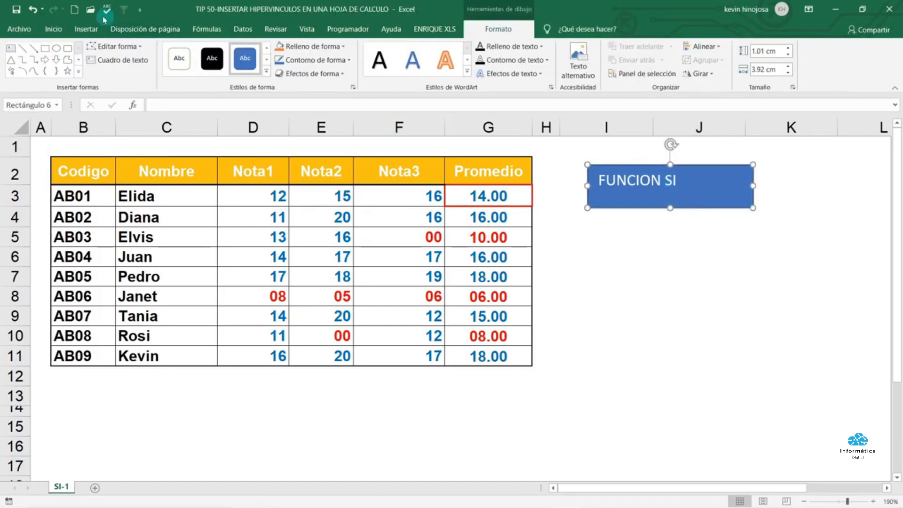
Center the FUNCION SI text vertically and horizontally and enlarge it to 18 pt
click(53, 29)
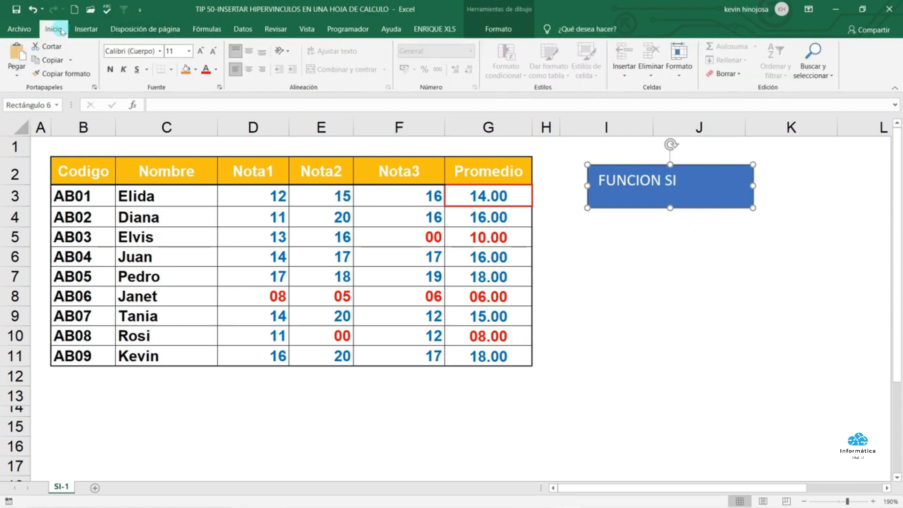
click(248, 51)
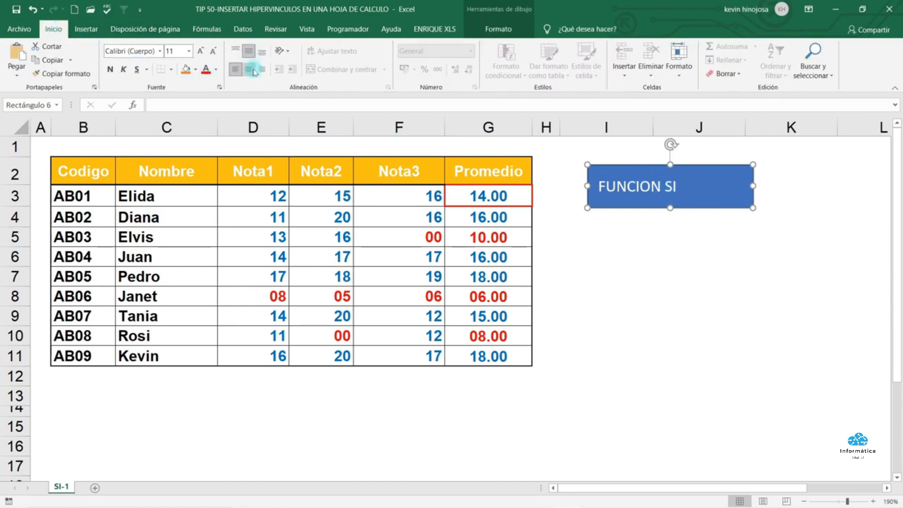
click(253, 70)
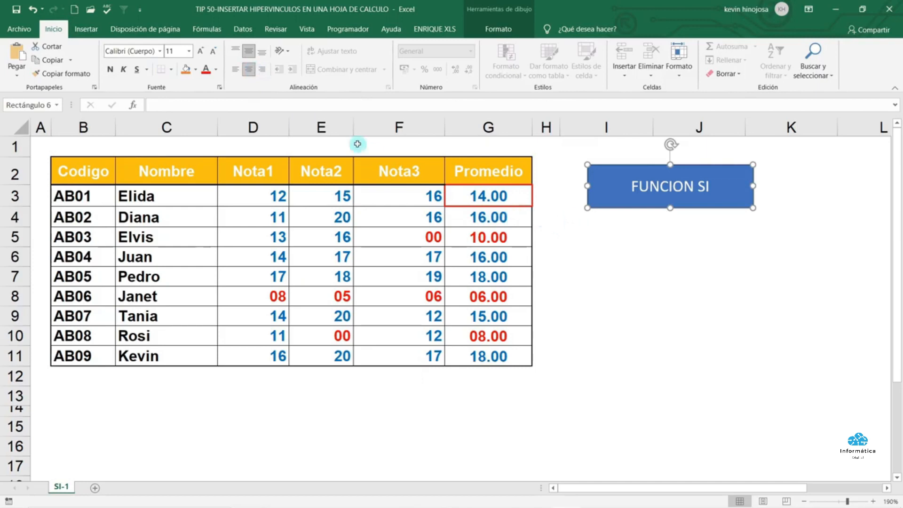
click(204, 54)
click(205, 54)
click(204, 54)
click(205, 54)
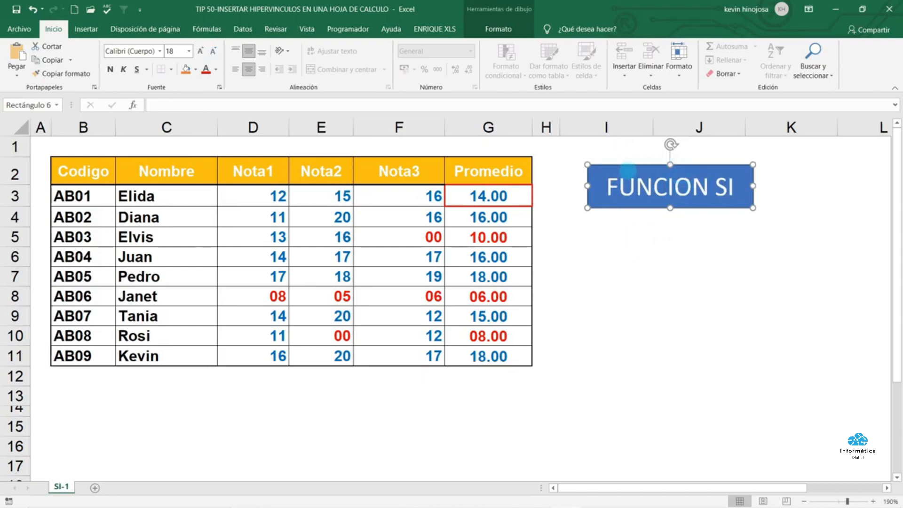
Link the FUNCION SI rectangle to the pasted YouTube video URL via Vínculo
right_click(631, 206)
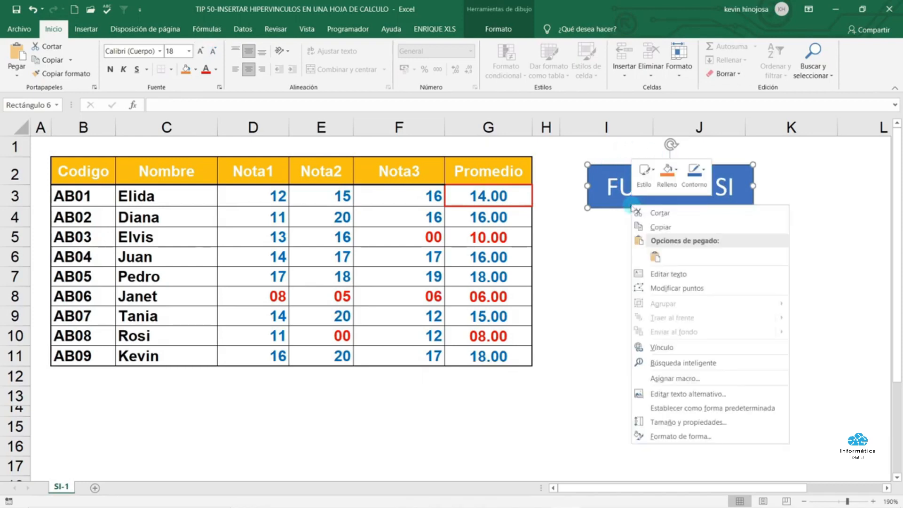
click(663, 348)
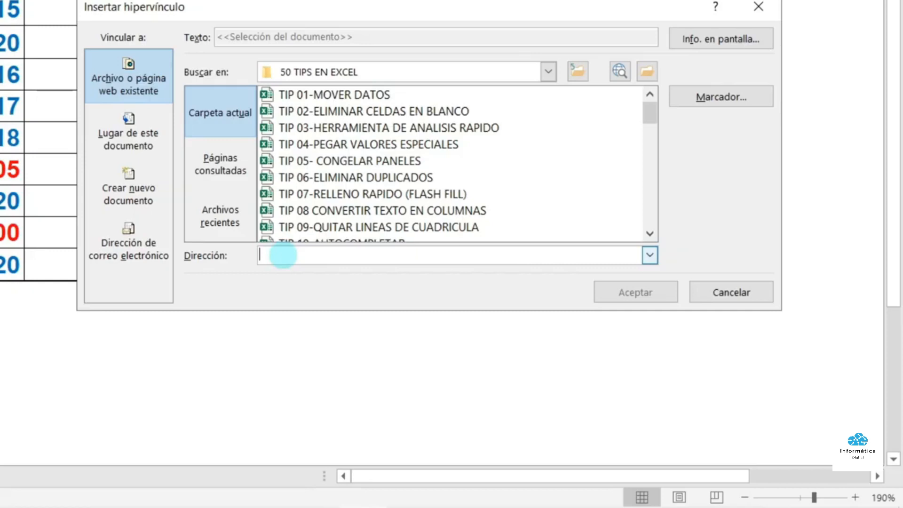
text(https://www.youtube.com/watch?v=LMYKdb6t5GQ)
drag(504, 254, 245, 233)
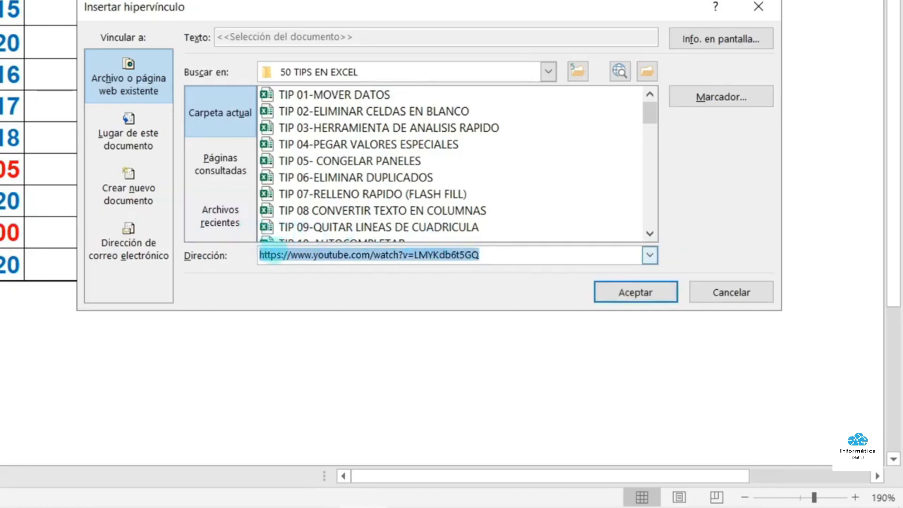
click(272, 255)
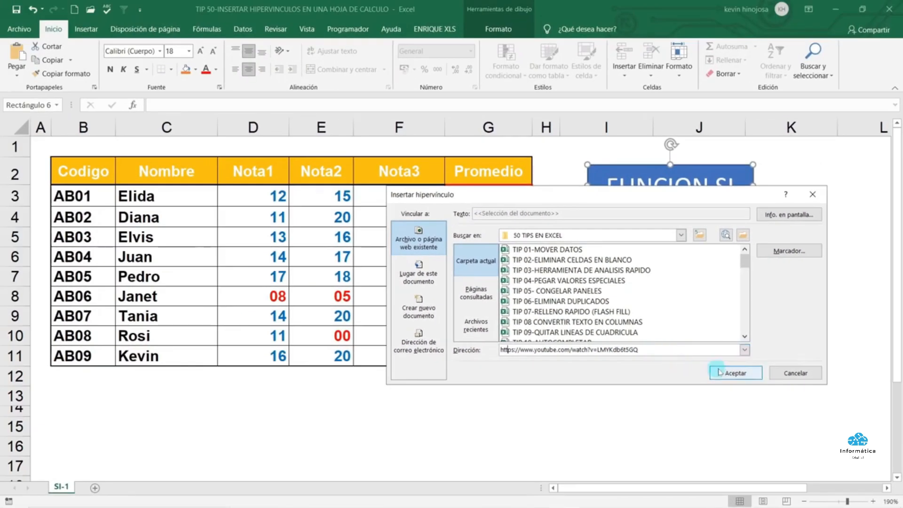
click(732, 375)
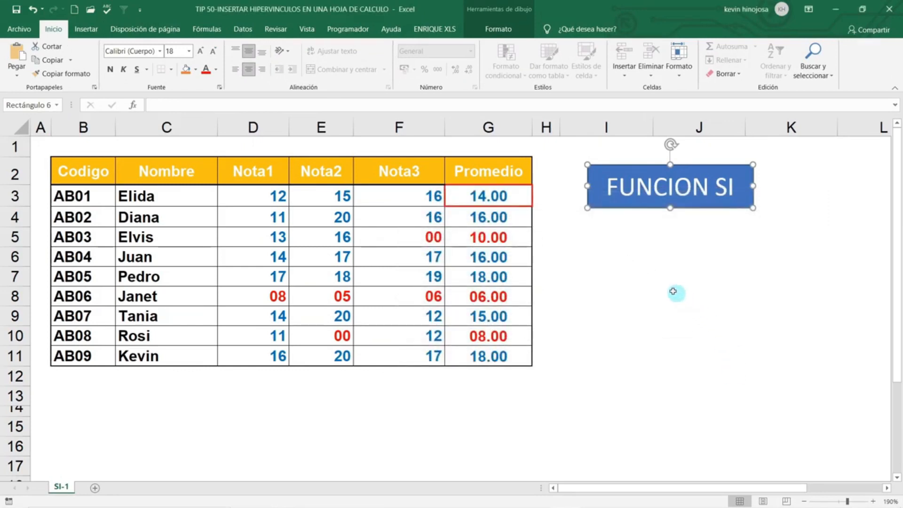
click(624, 259)
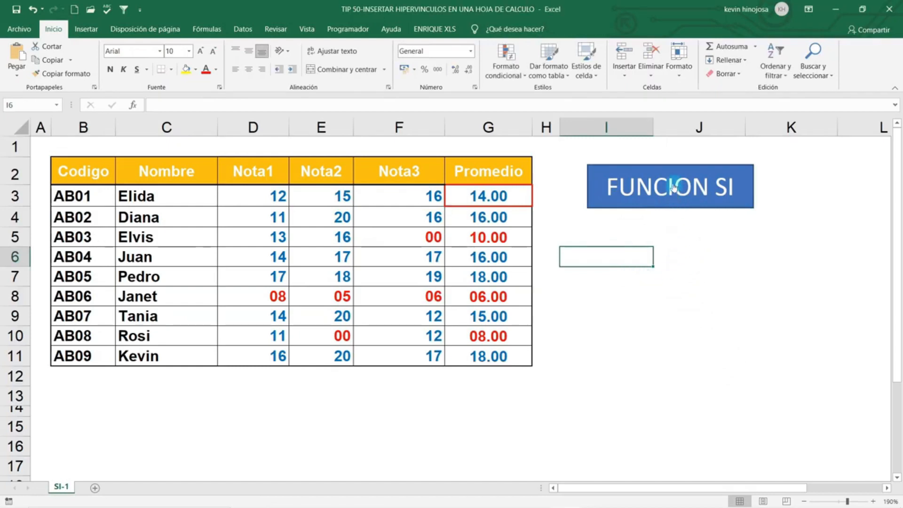
mouse_move(674, 186)
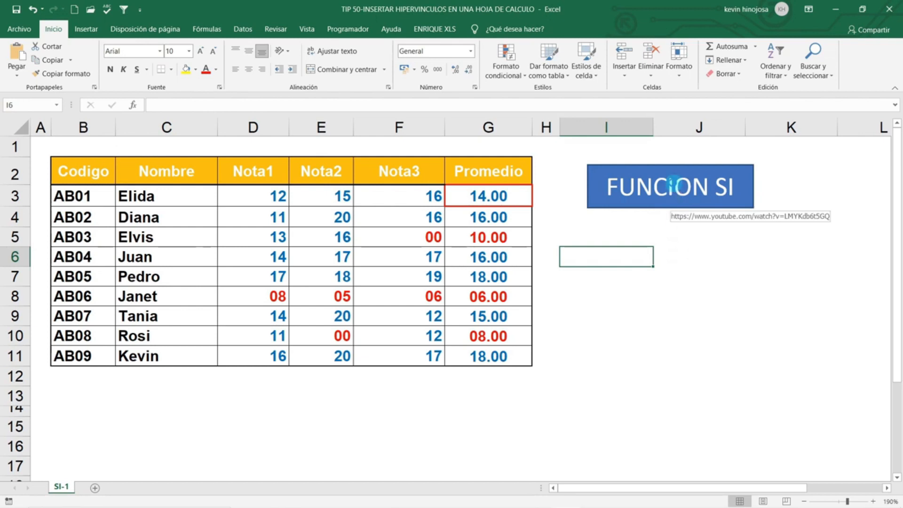
click(674, 185)
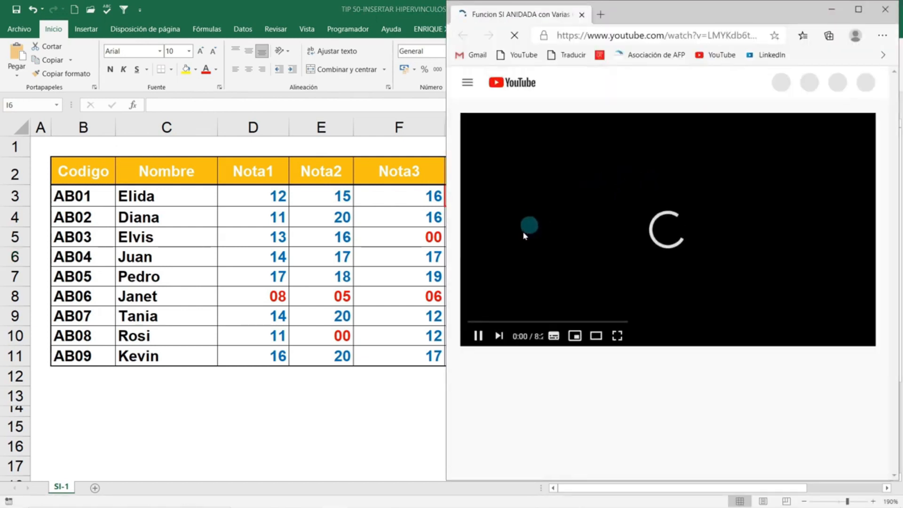
click(480, 338)
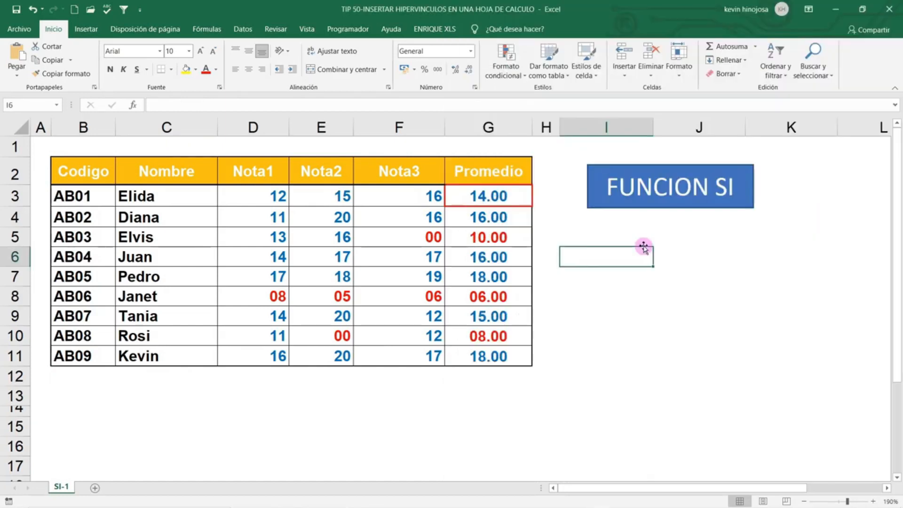